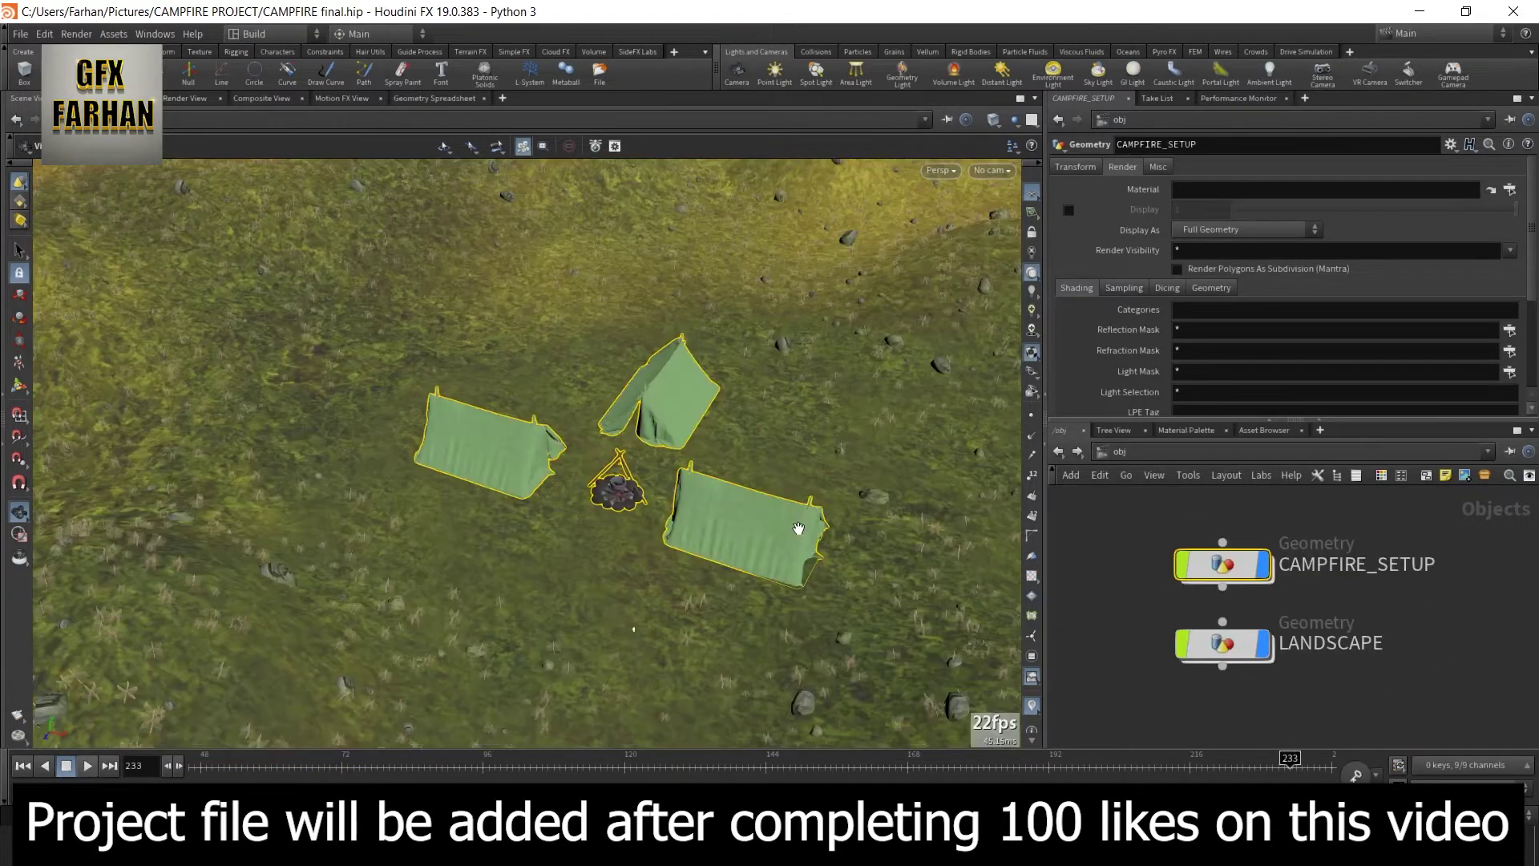
# Open the CAMPFIRE_SETUP network and examine its file1 and convert1 nodes
pyautogui.moveTo(798, 529); pyautogui.dragTo(1057, 661)
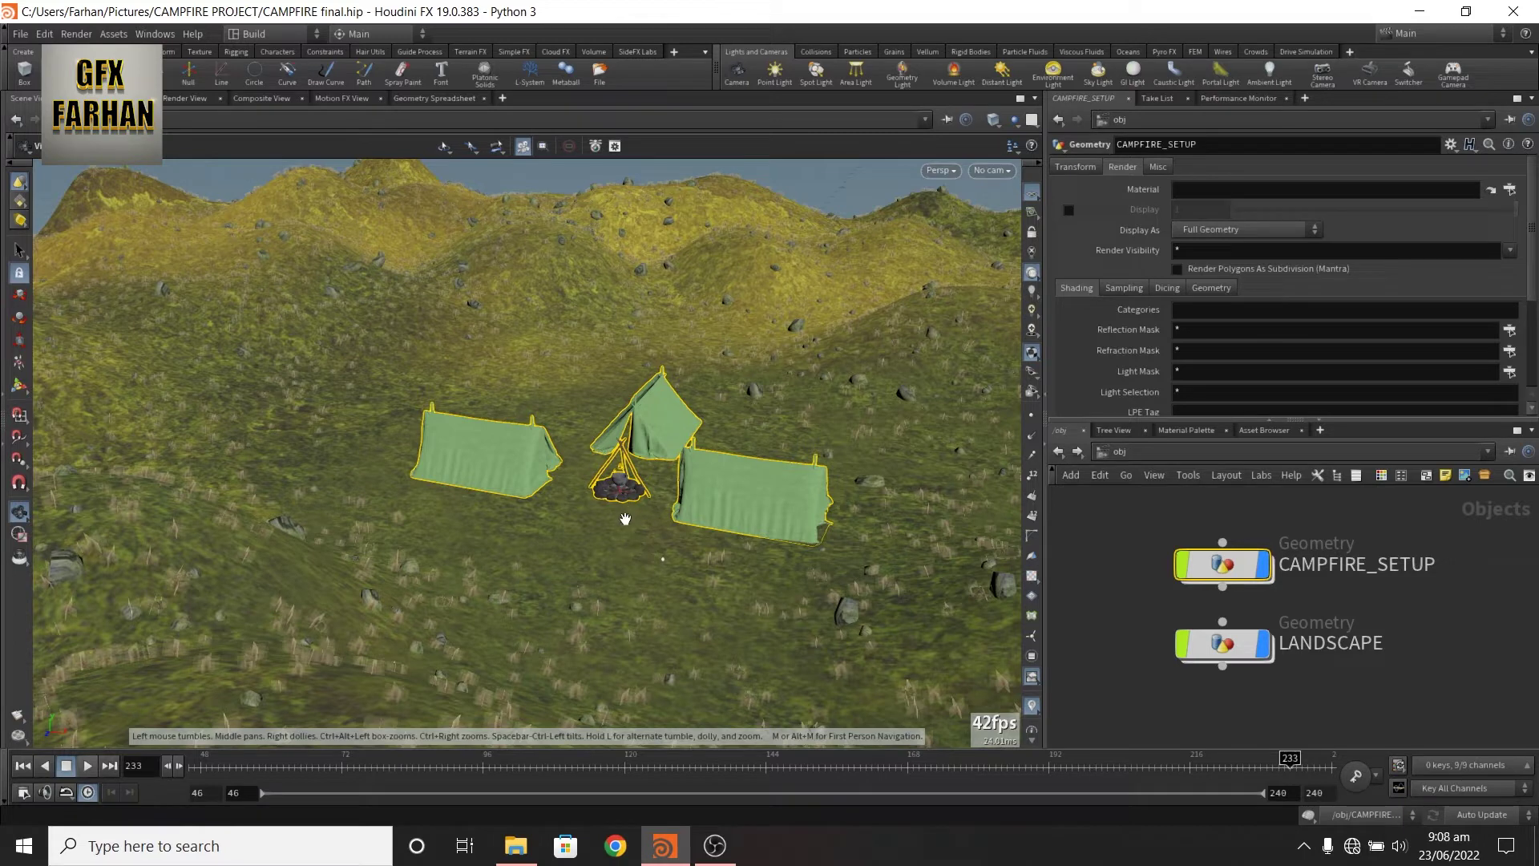
pyautogui.moveTo(1209, 564)
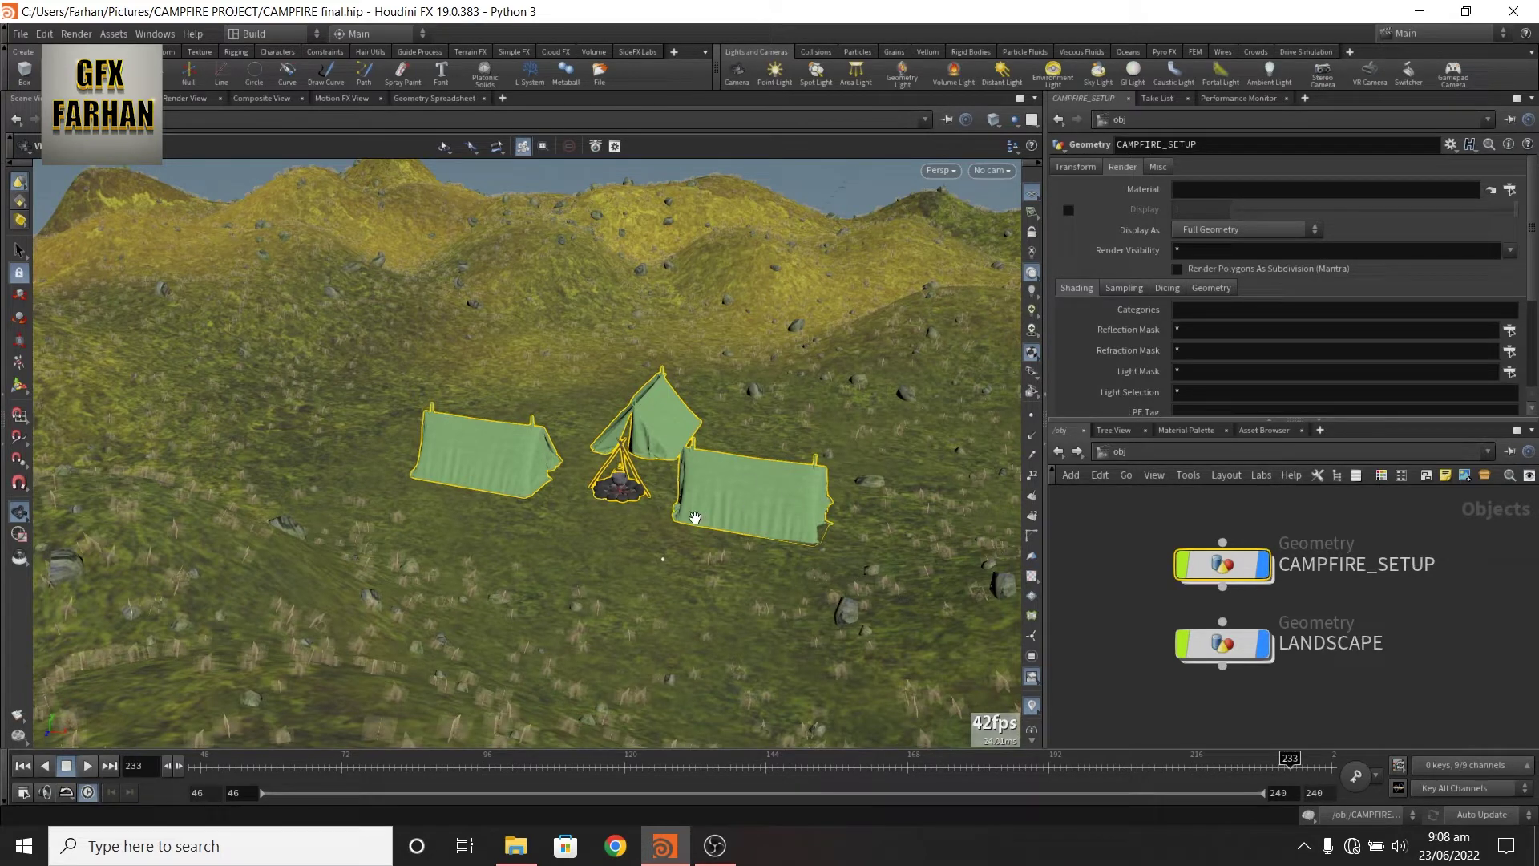
pyautogui.doubleClick(1227, 566)
pyautogui.scroll(5, 1181, 570)
pyautogui.click(1248, 570)
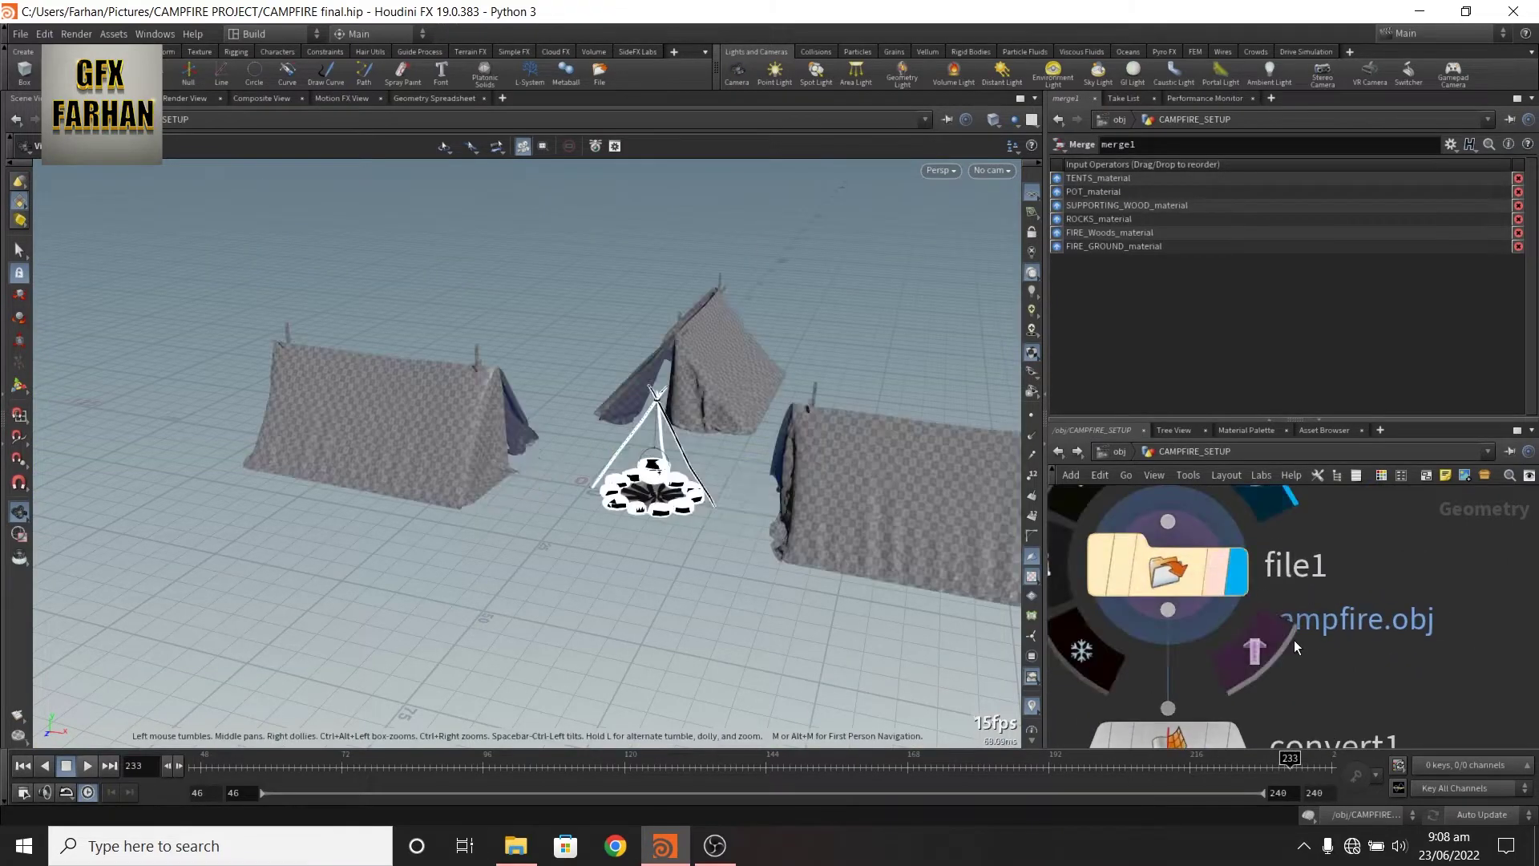
pyautogui.click(1239, 517)
pyautogui.moveTo(1202, 667)
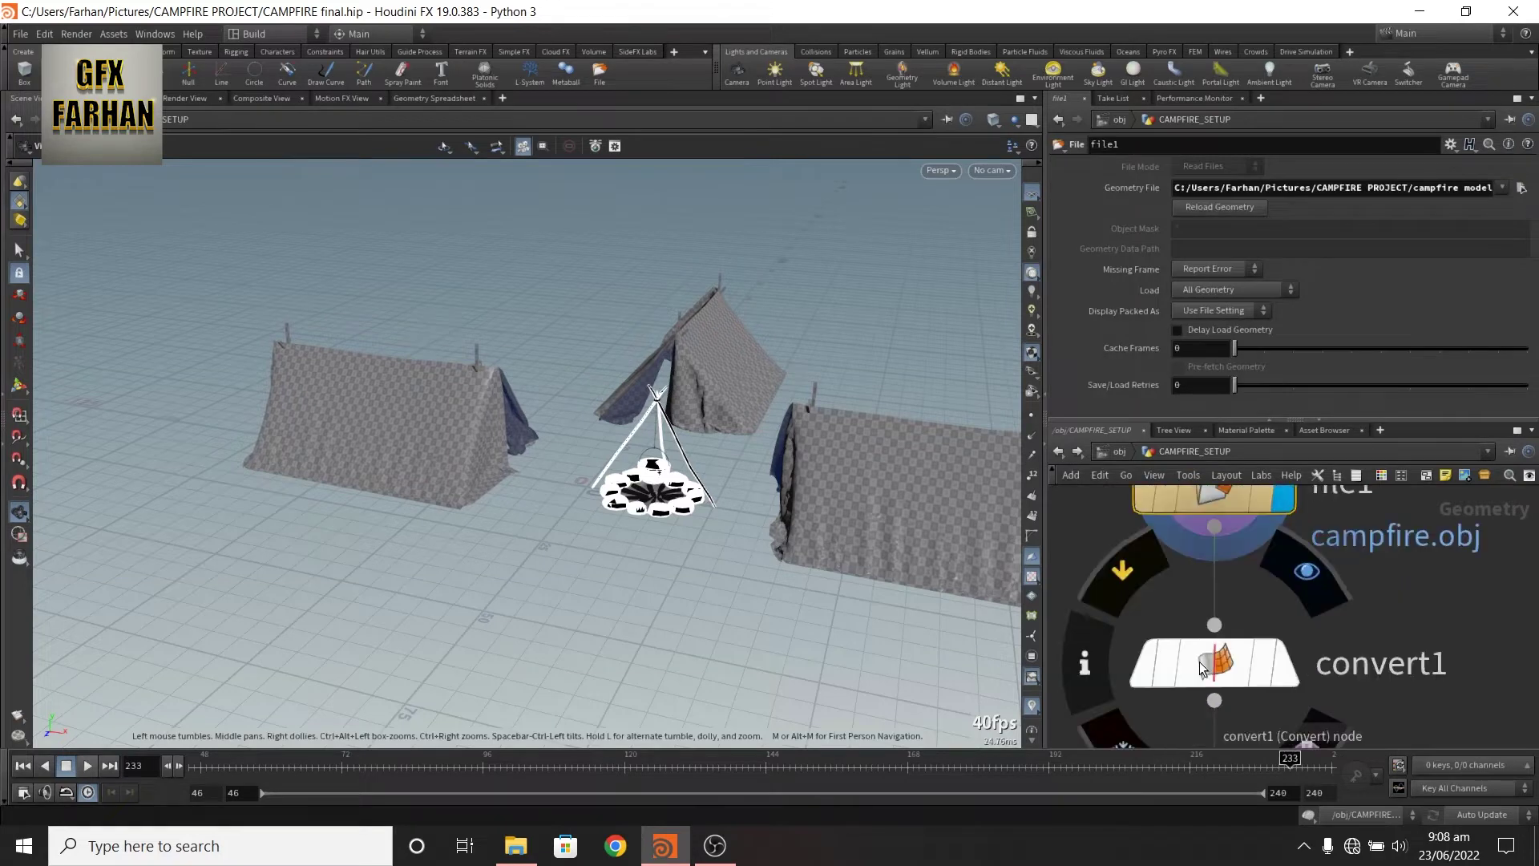
pyautogui.click(1282, 664)
pyautogui.click(1227, 665)
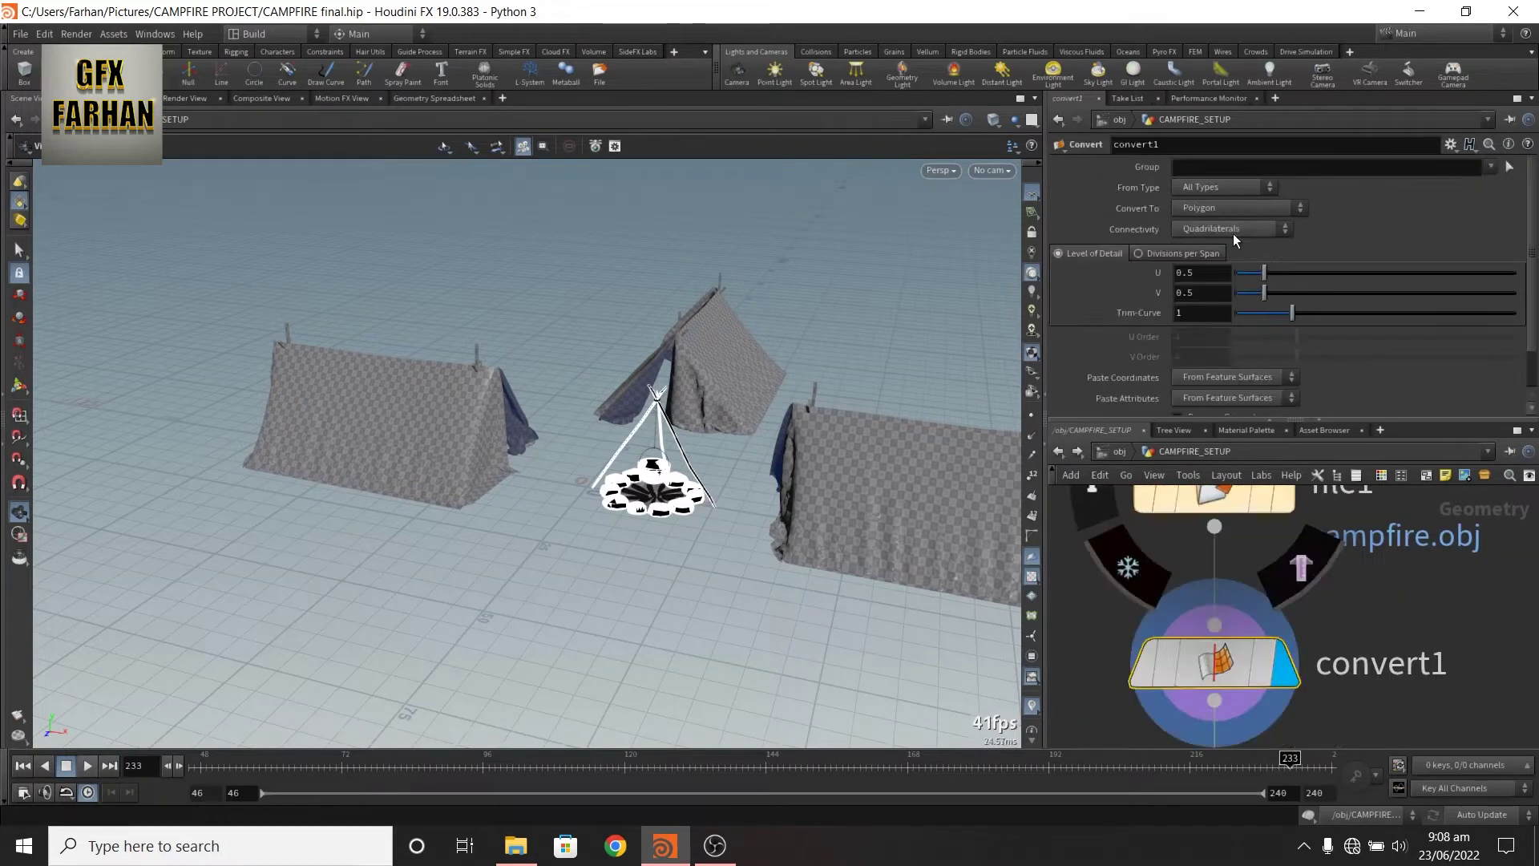
# Display the campfire's transform1 node, check its settings, and look over the blast branches that separate the model's parts
pyautogui.moveTo(1406, 646); pyautogui.dragTo(1395, 391, button='middle')
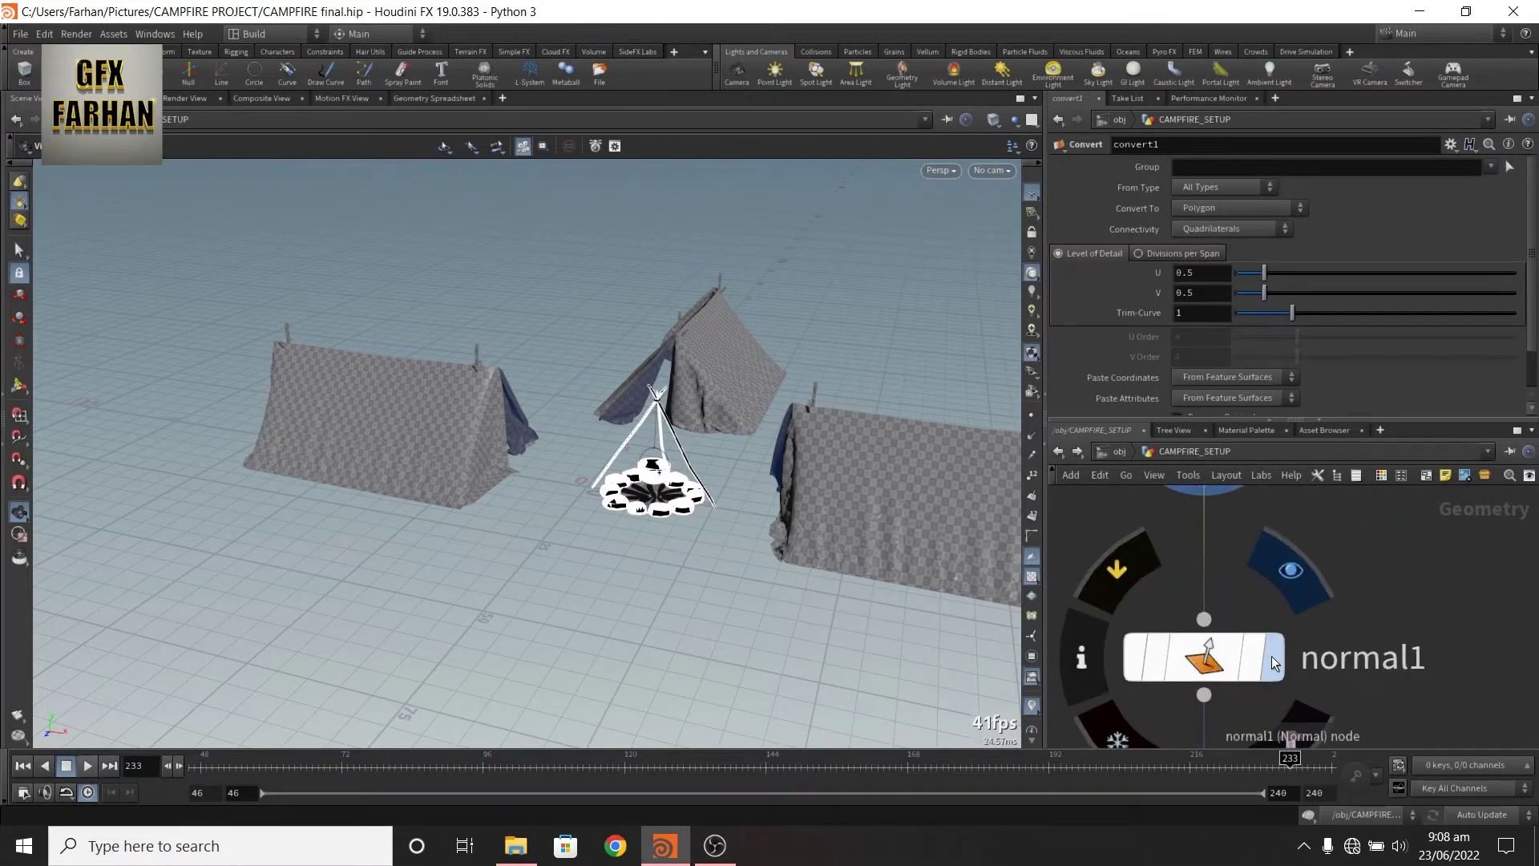
pyautogui.scroll(6, 654, 498)
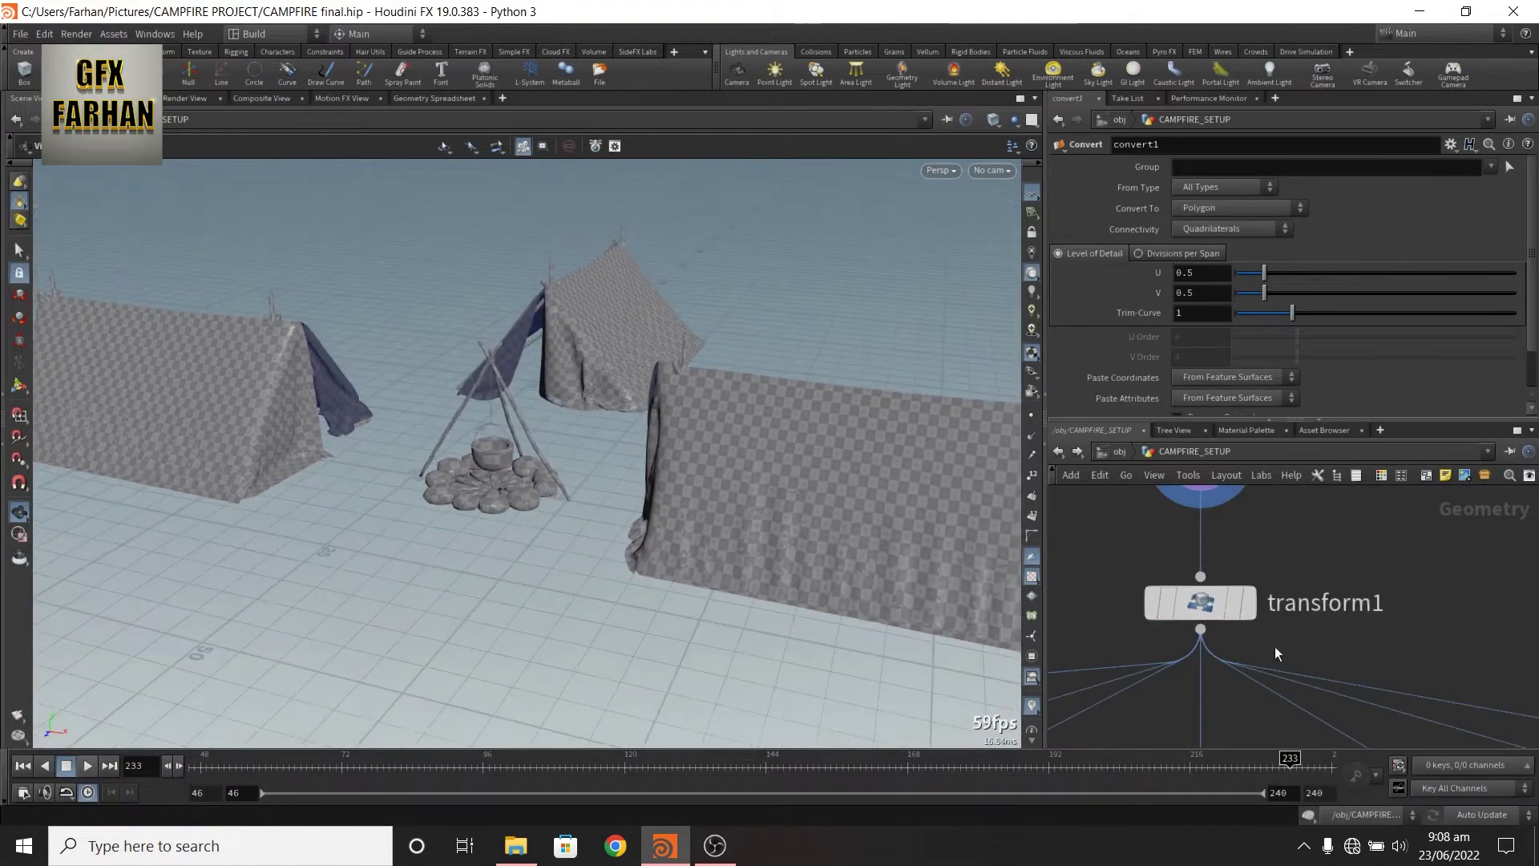
pyautogui.click(1250, 609)
pyautogui.click(1204, 609)
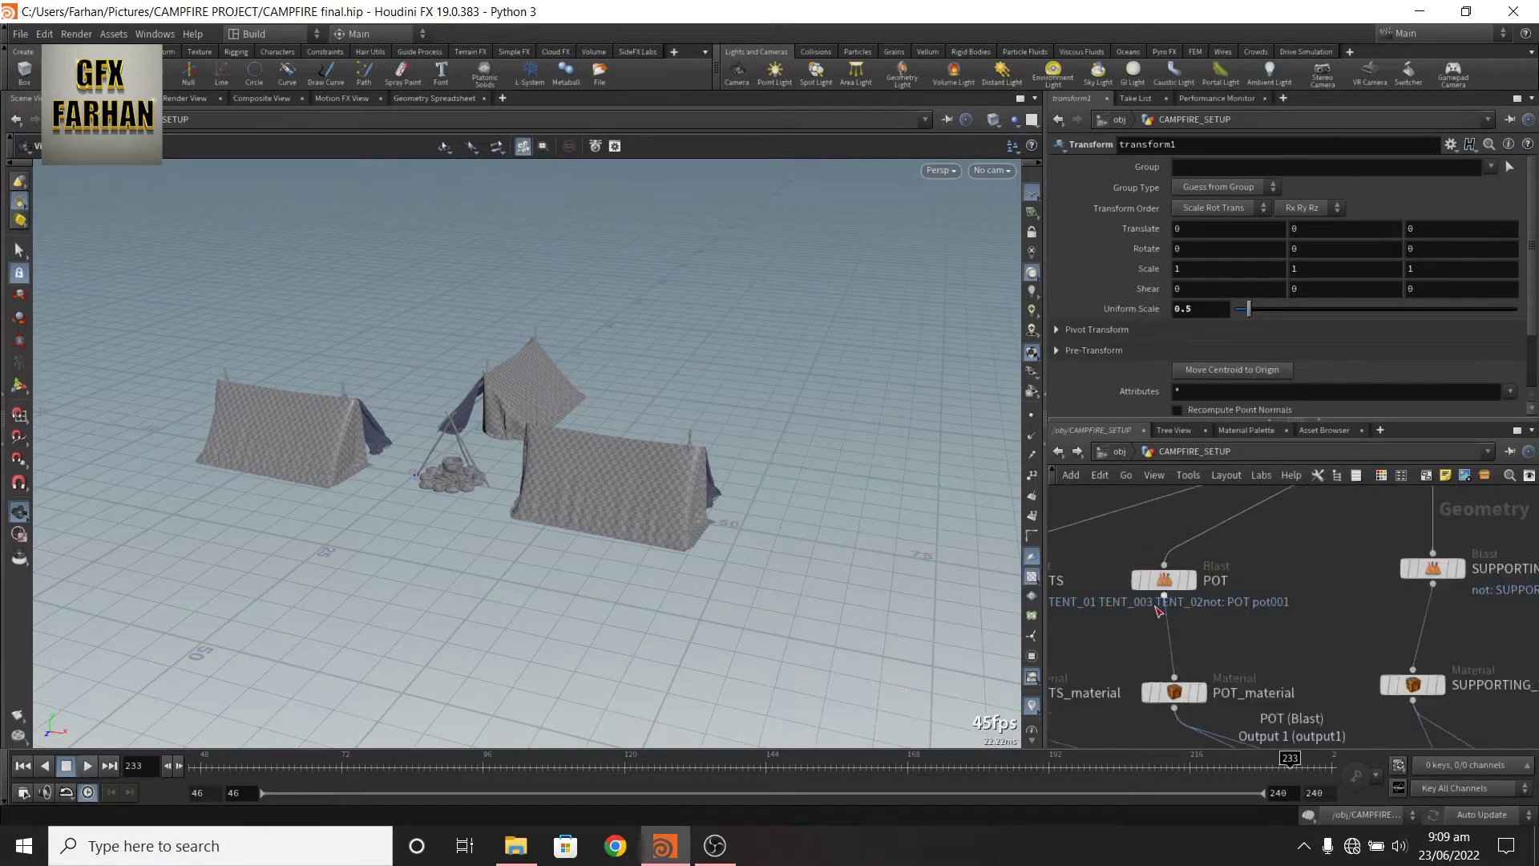
pyautogui.scroll(-4, 1114, 614)
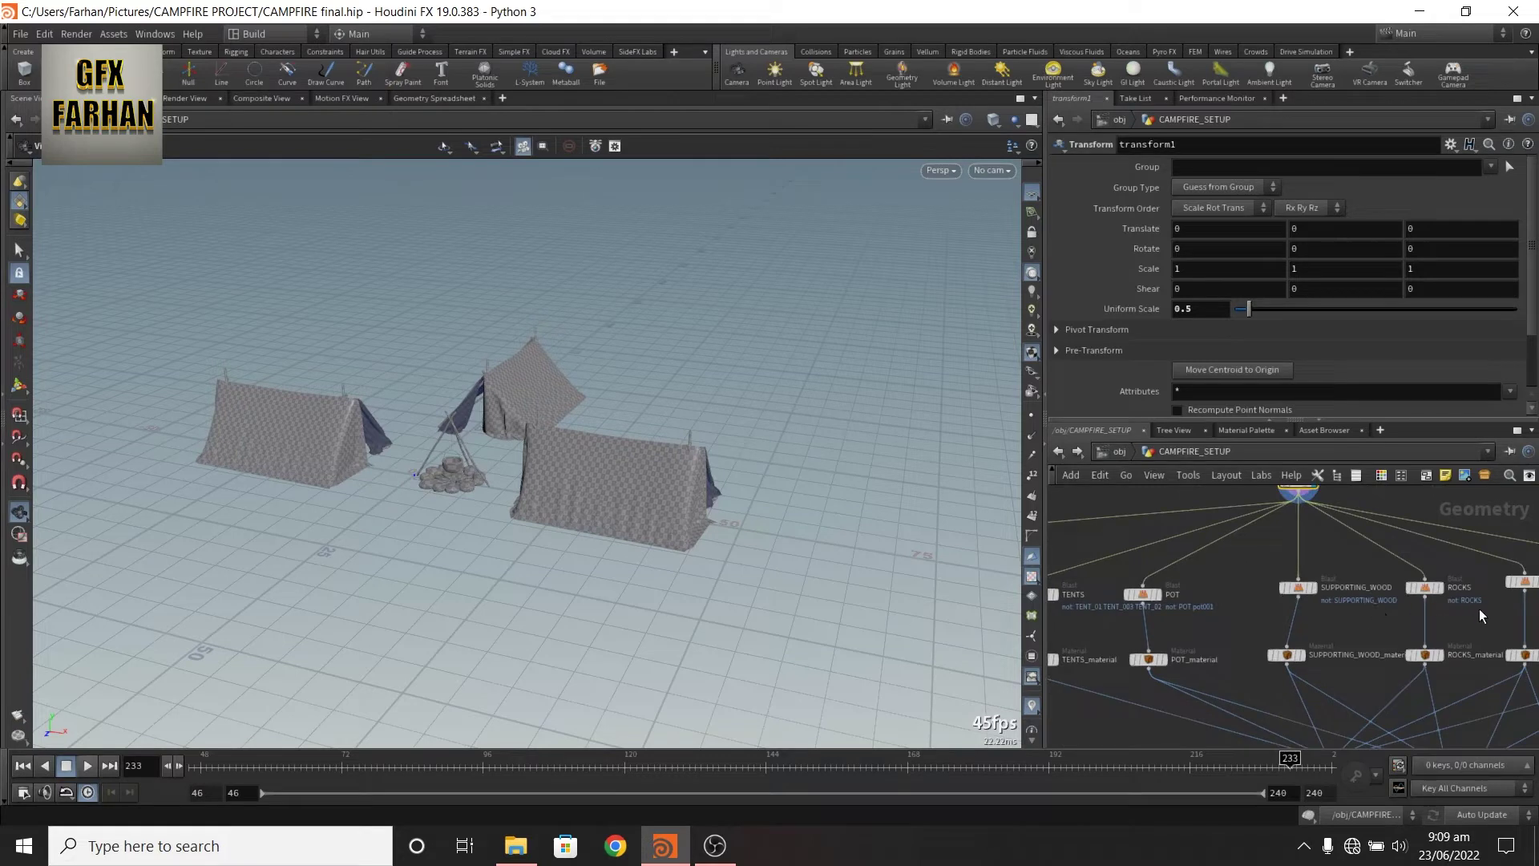
pyautogui.moveTo(449, 490); pyautogui.dragTo(235, 290, button='right')
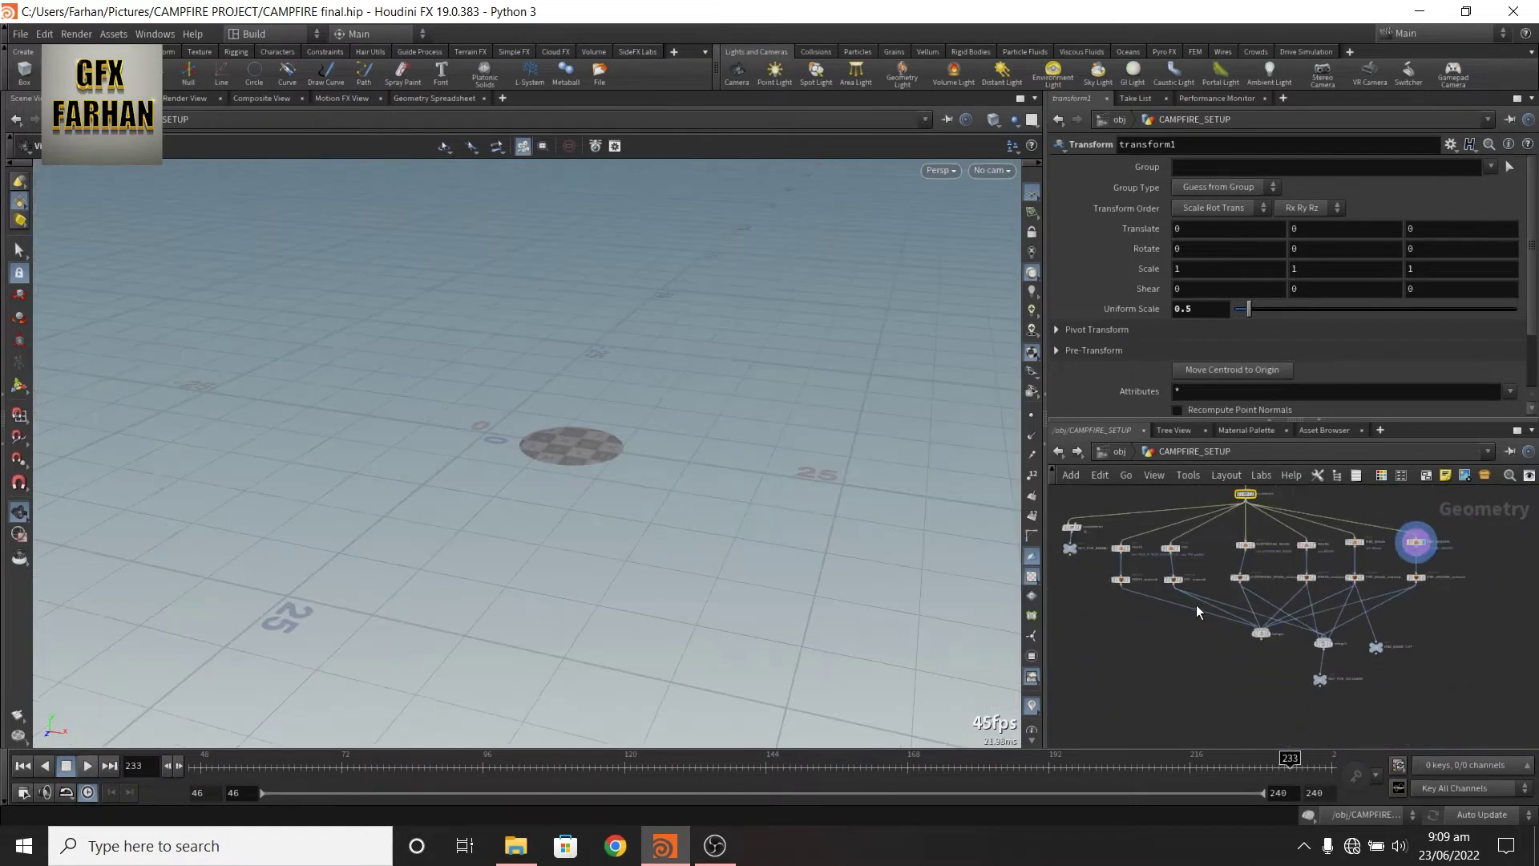
pyautogui.scroll(3, 1071, 571)
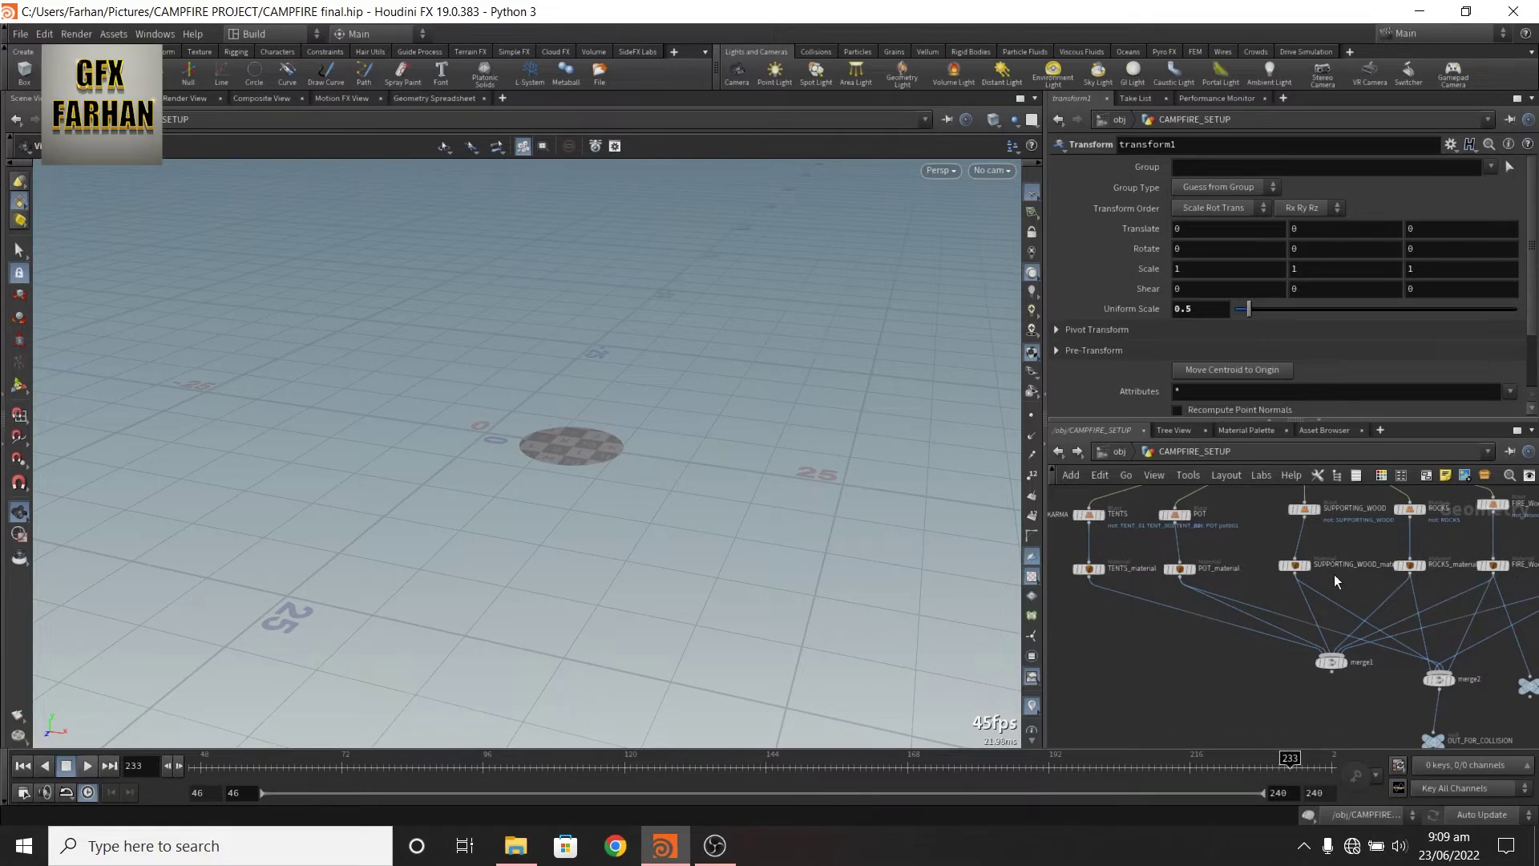
pyautogui.scroll(3, 1097, 611)
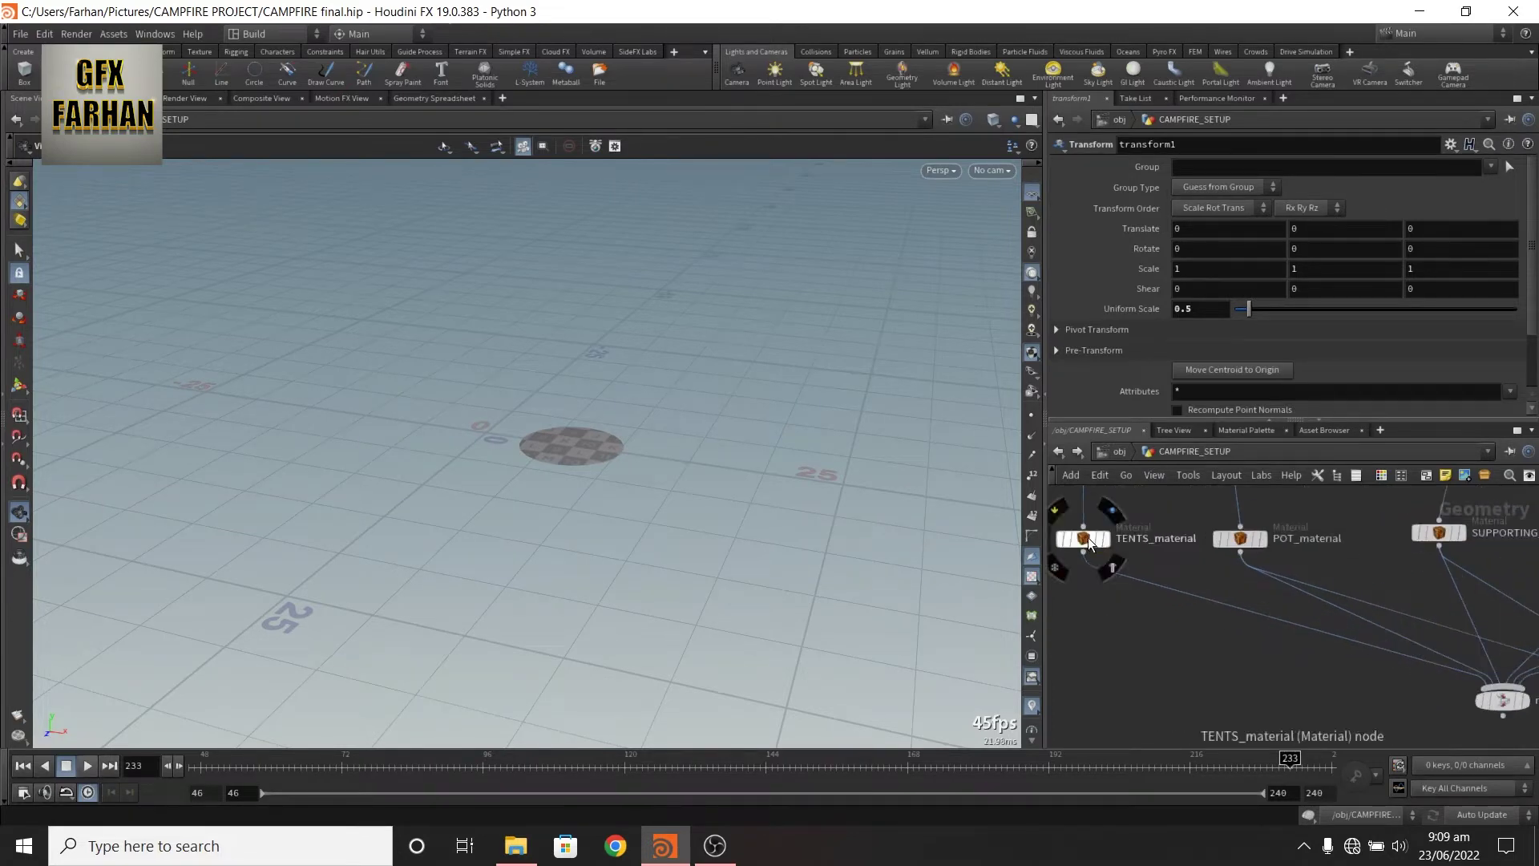
# Check the TENTS_material settings, look over the merge nodes, and display the FIRE_WOOD_OUT logs
pyautogui.click(1166, 546)
pyautogui.scroll(-3, 1166, 545)
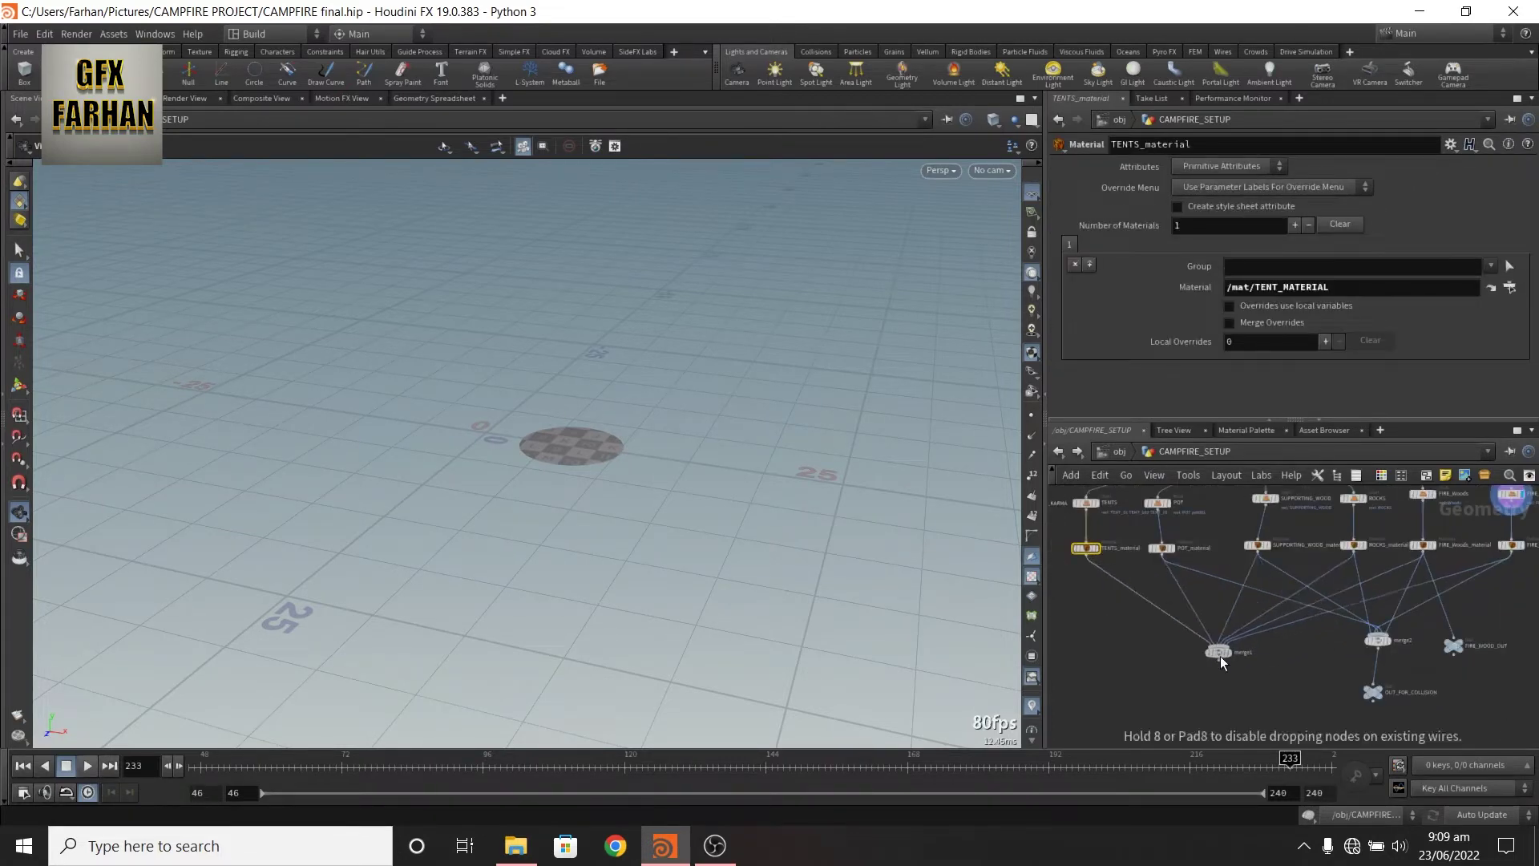
pyautogui.scroll(2, 1231, 657)
pyautogui.click(1231, 653)
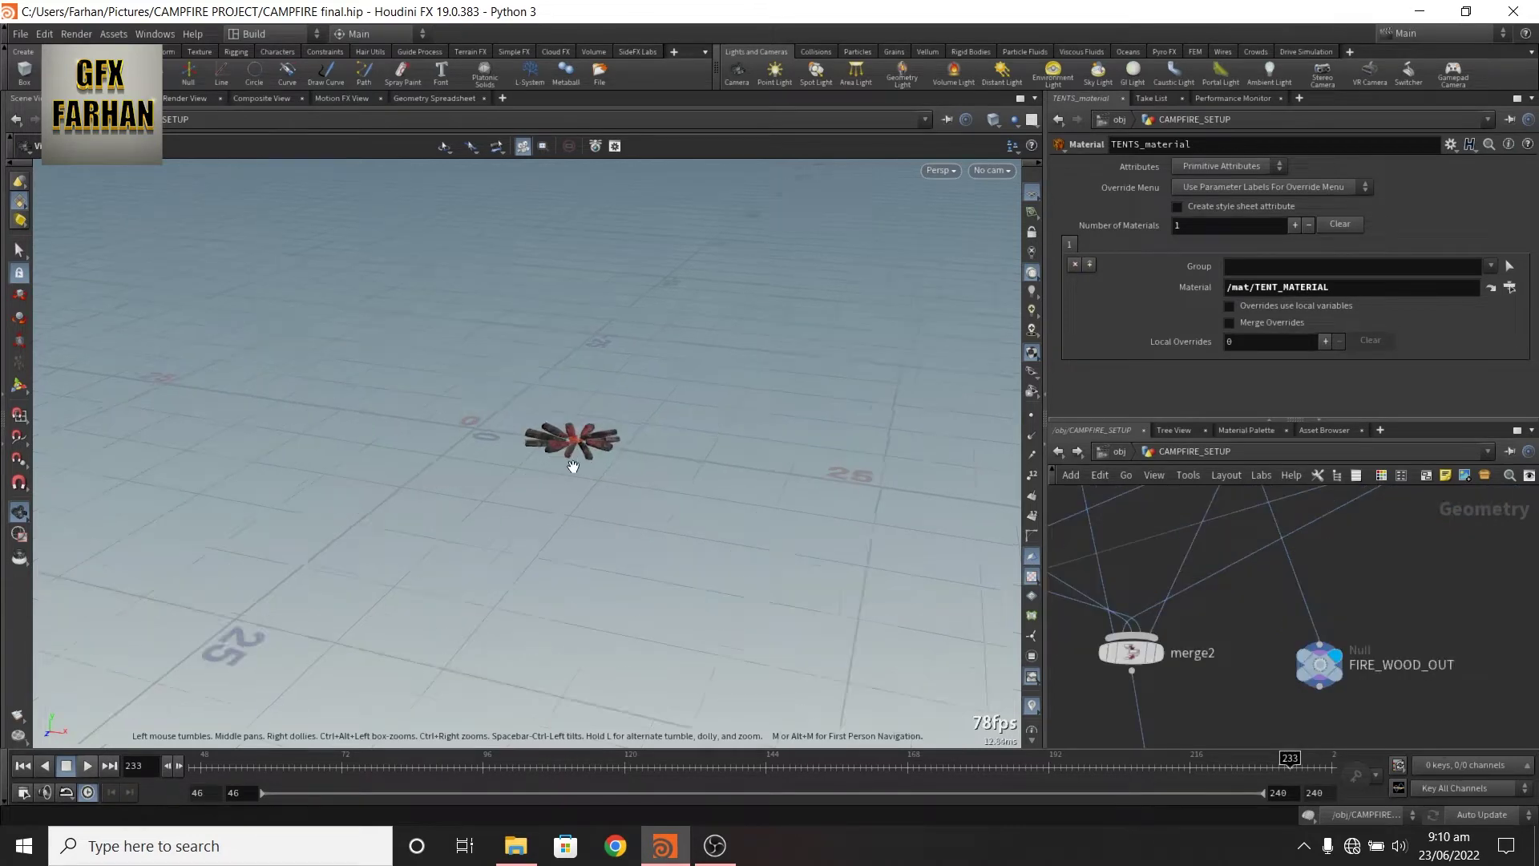
pyautogui.scroll(10, 571, 453)
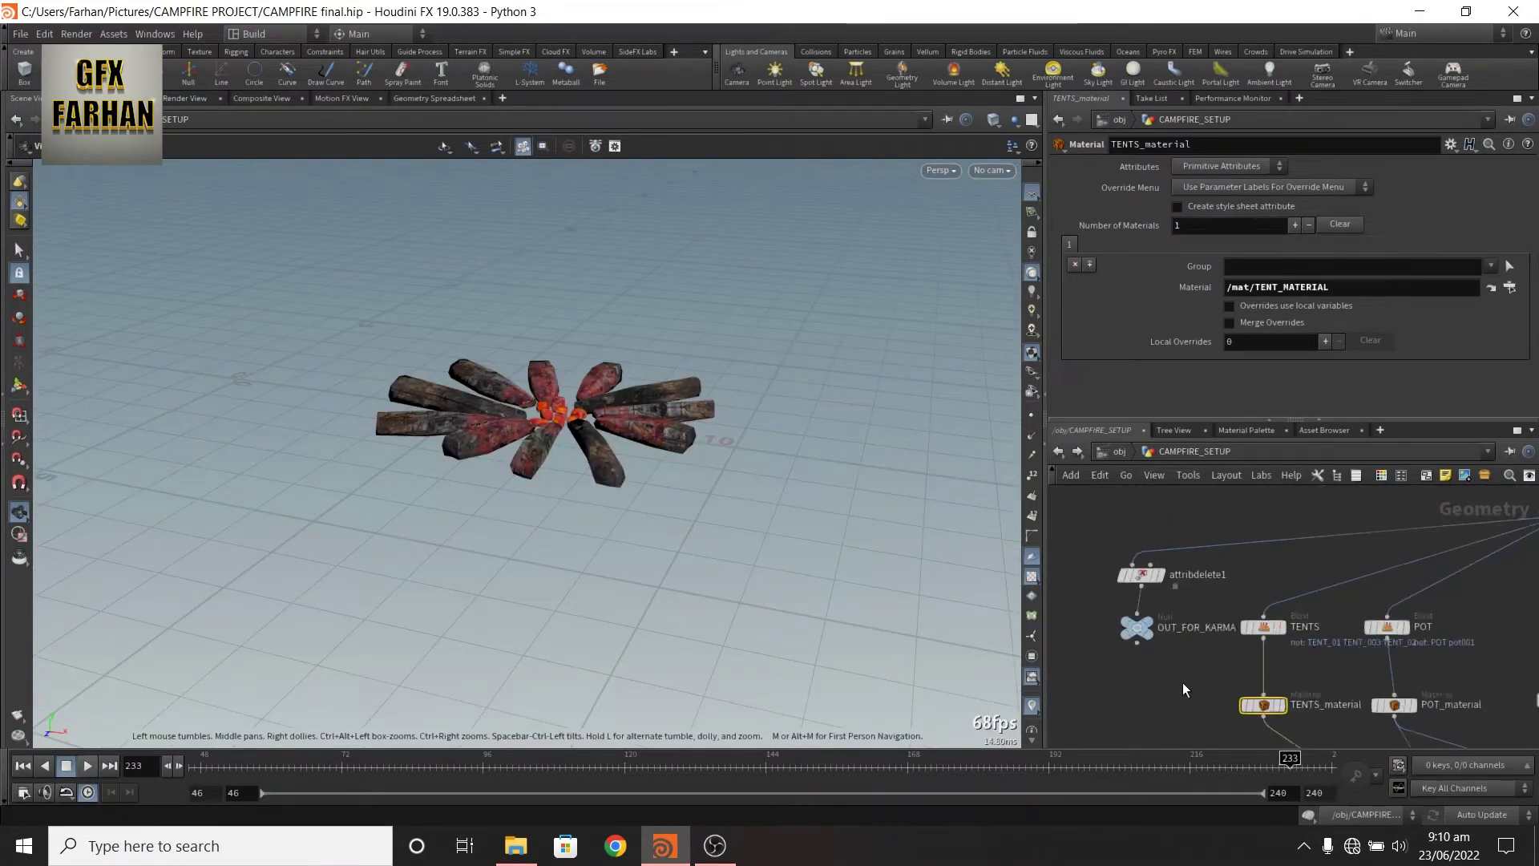
# Open the LANDSCAPE network and display the terrain imported by its file1 node
pyautogui.press('u')
pyautogui.scroll(-5, 815, 521)
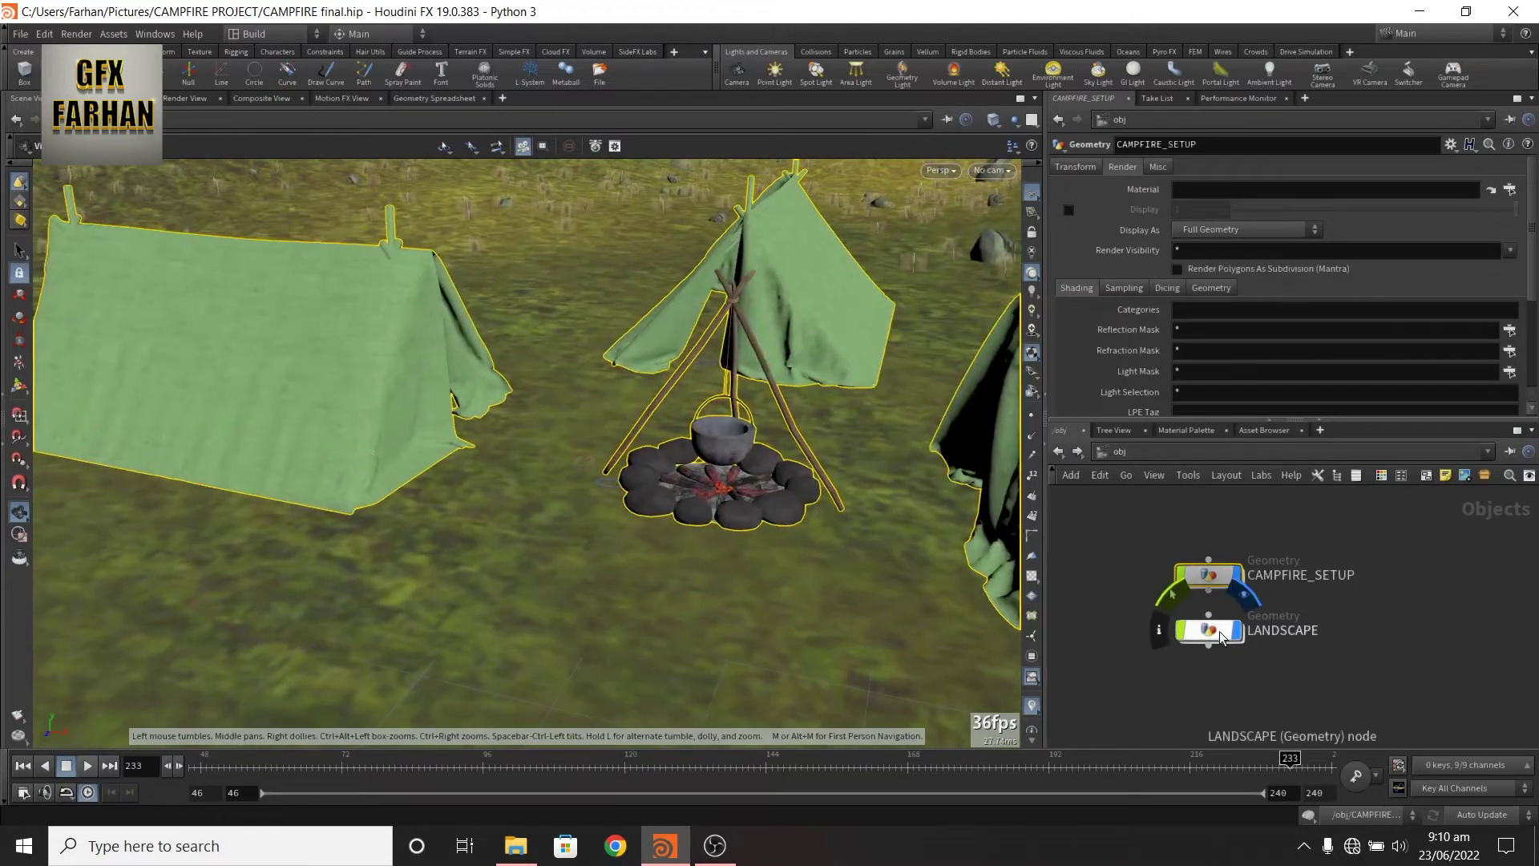
pyautogui.click(1213, 632)
pyautogui.doubleClick(1211, 629)
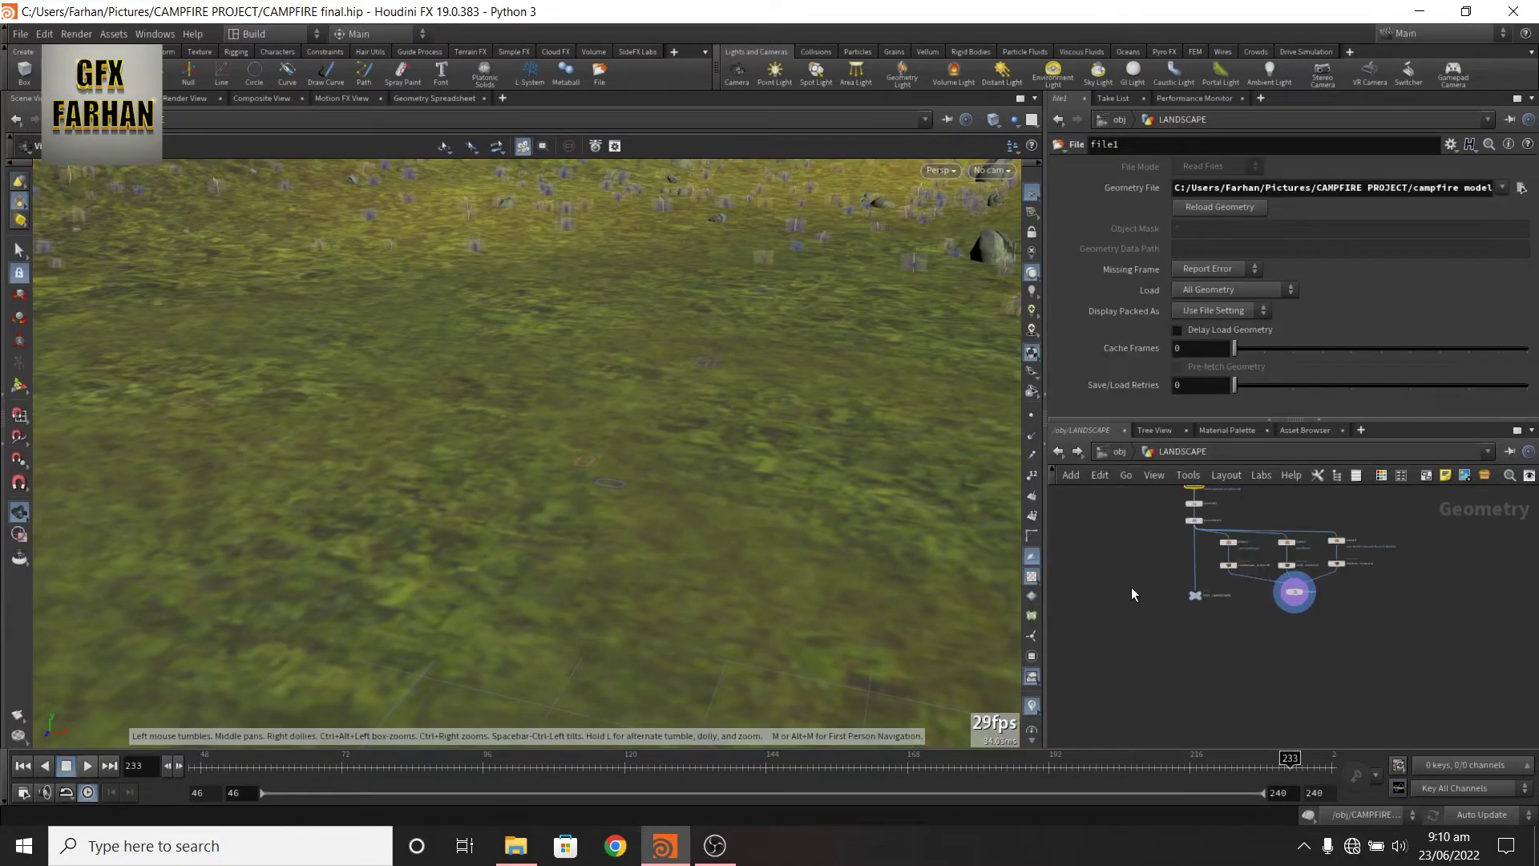
pyautogui.scroll(5, 1178, 603)
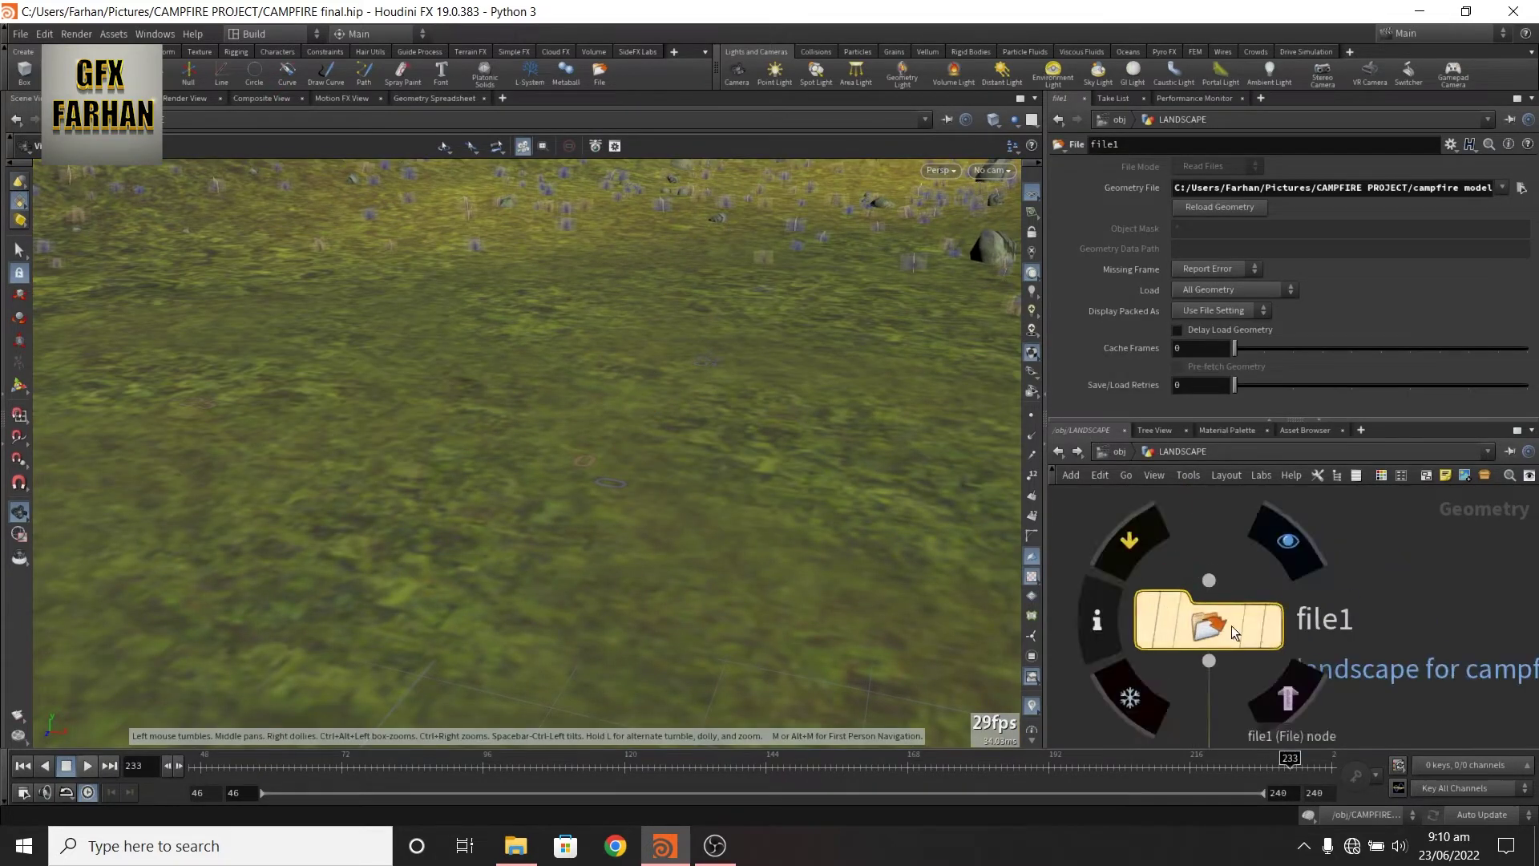
pyautogui.click(1278, 633)
pyautogui.moveTo(697, 436); pyautogui.dragTo(678, 500, button='middle')
pyautogui.moveTo(848, 506); pyautogui.dragTo(656, 457, button='middle')
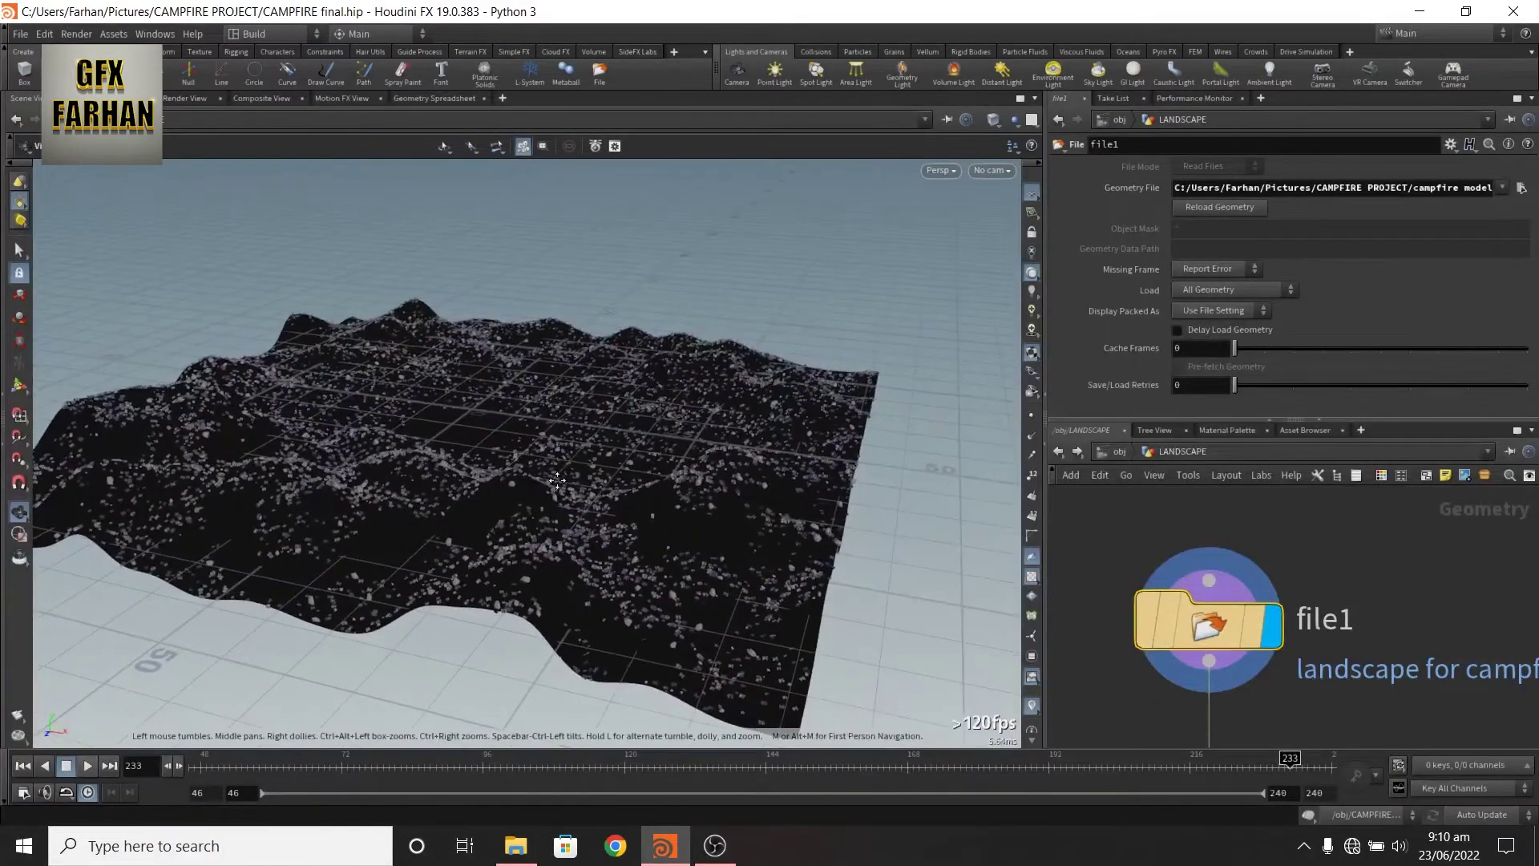
pyautogui.moveTo(547, 481); pyautogui.dragTo(632, 478, button='middle')
pyautogui.scroll(-1, 1204, 599)
pyautogui.scroll(-4, 1204, 597)
# Display the normal1 and transform1 nodes of the landscape and check their settings
pyautogui.moveTo(1311, 648); pyautogui.dragTo(1309, 576, button='middle')
pyautogui.scroll(3, 1247, 580)
pyautogui.click(1220, 624)
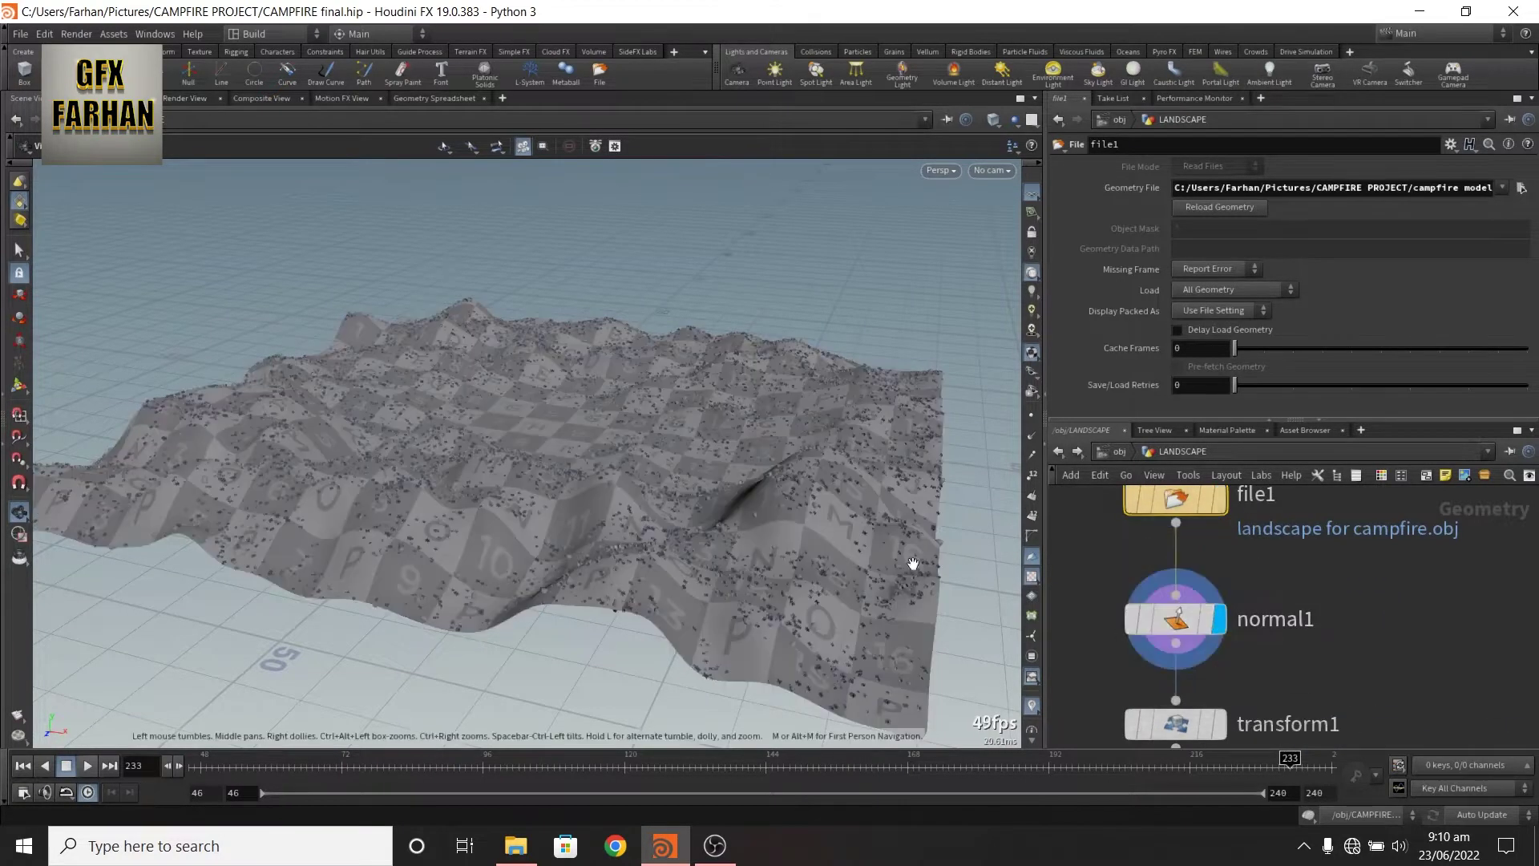
pyautogui.scroll(-3, 1219, 618)
pyautogui.scroll(3, 1257, 606)
pyautogui.click(1180, 583)
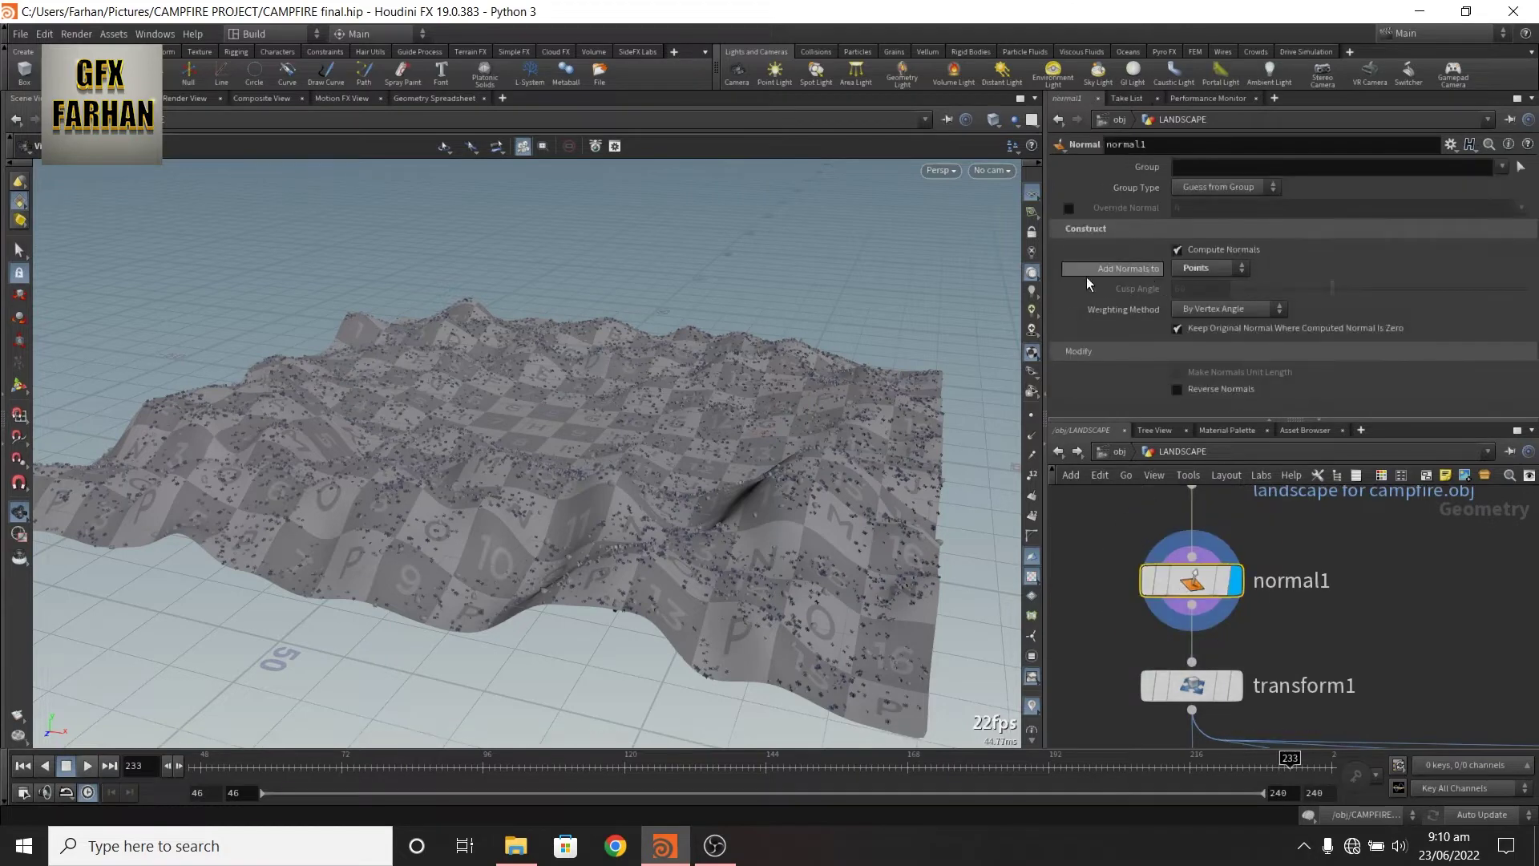
pyautogui.moveTo(1161, 694); pyautogui.dragTo(1161, 624, button='middle')
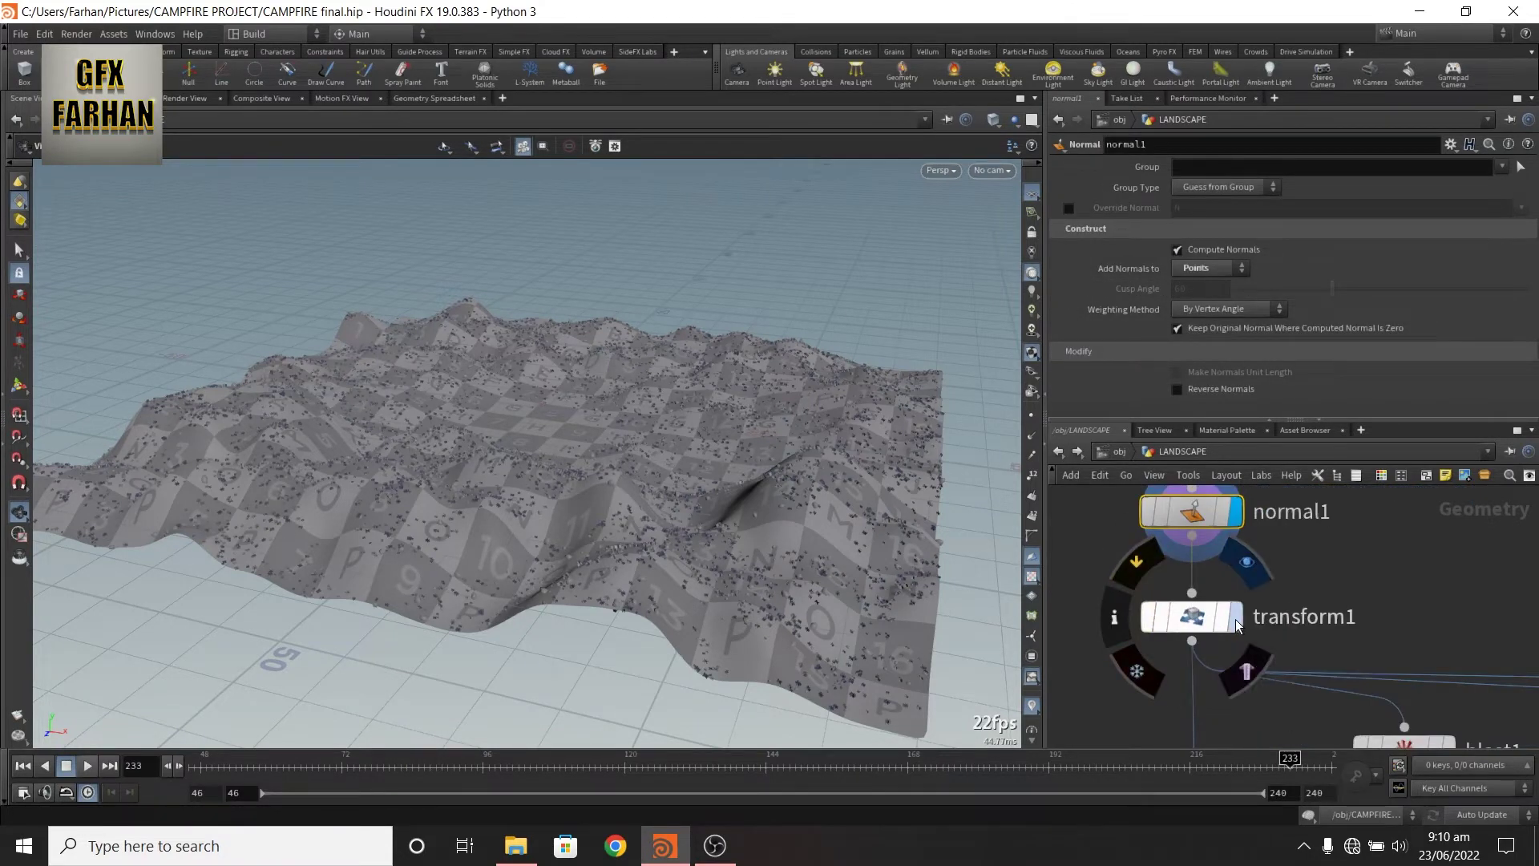
pyautogui.click(1245, 562)
pyautogui.click(1191, 616)
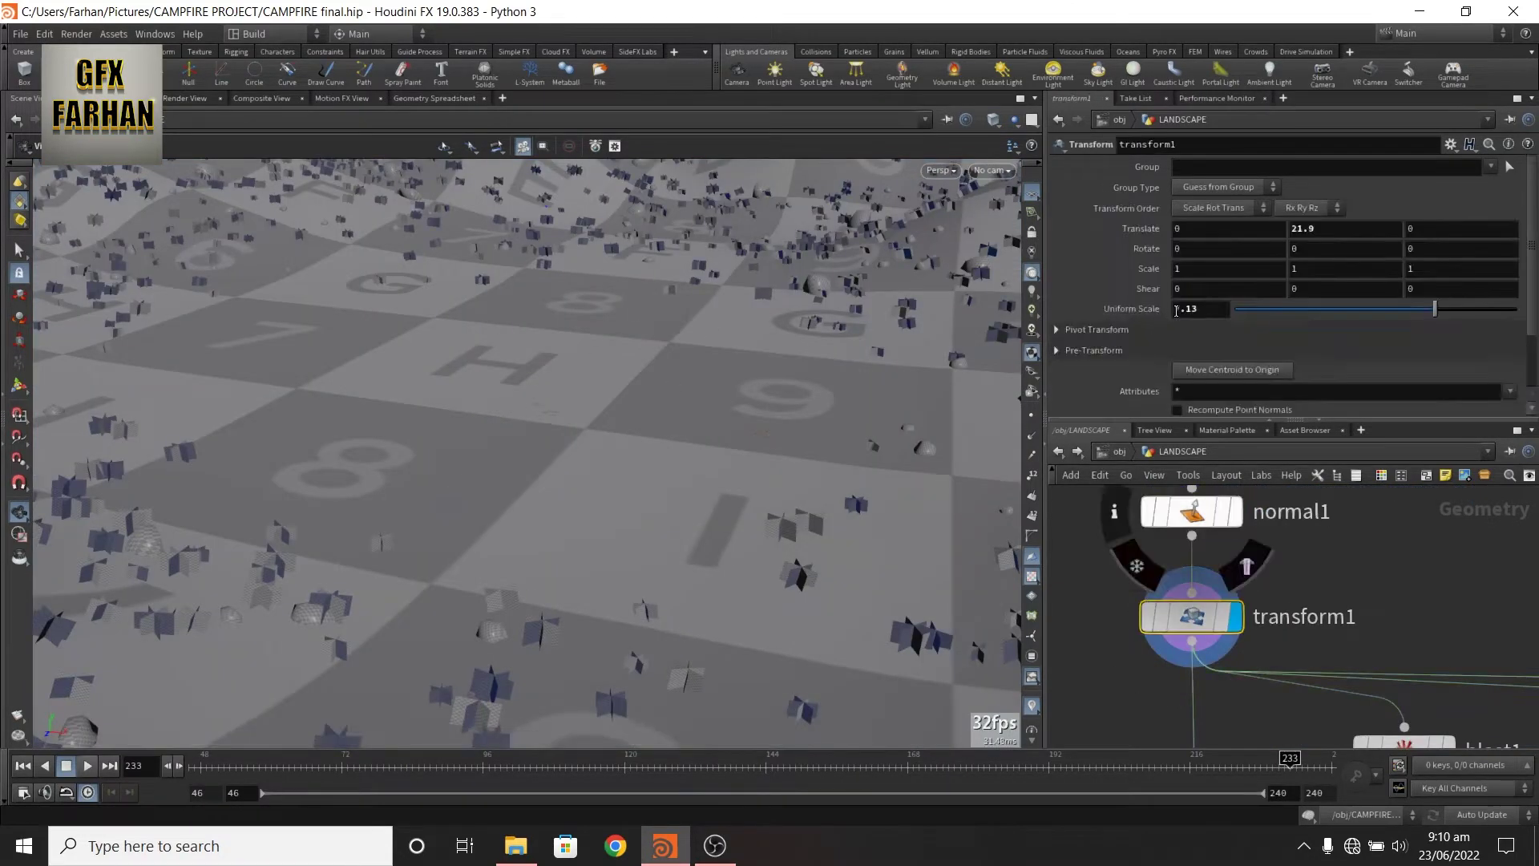
# Display the landscape, rocks and bushes blast nodes one after another
pyautogui.scroll(-5, 1224, 585)
pyautogui.click(1224, 583)
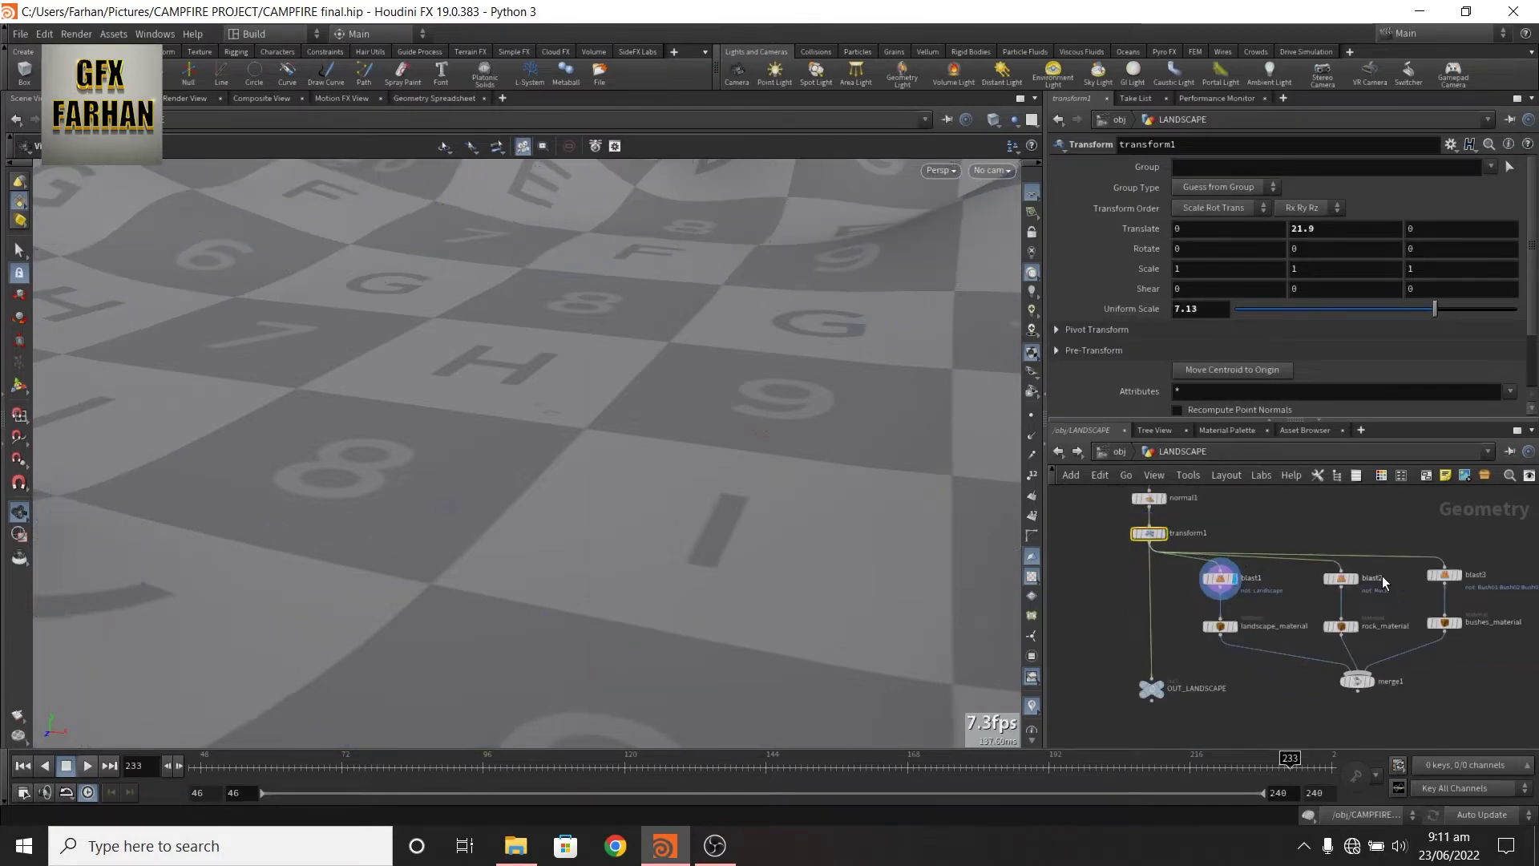
pyautogui.click(1355, 578)
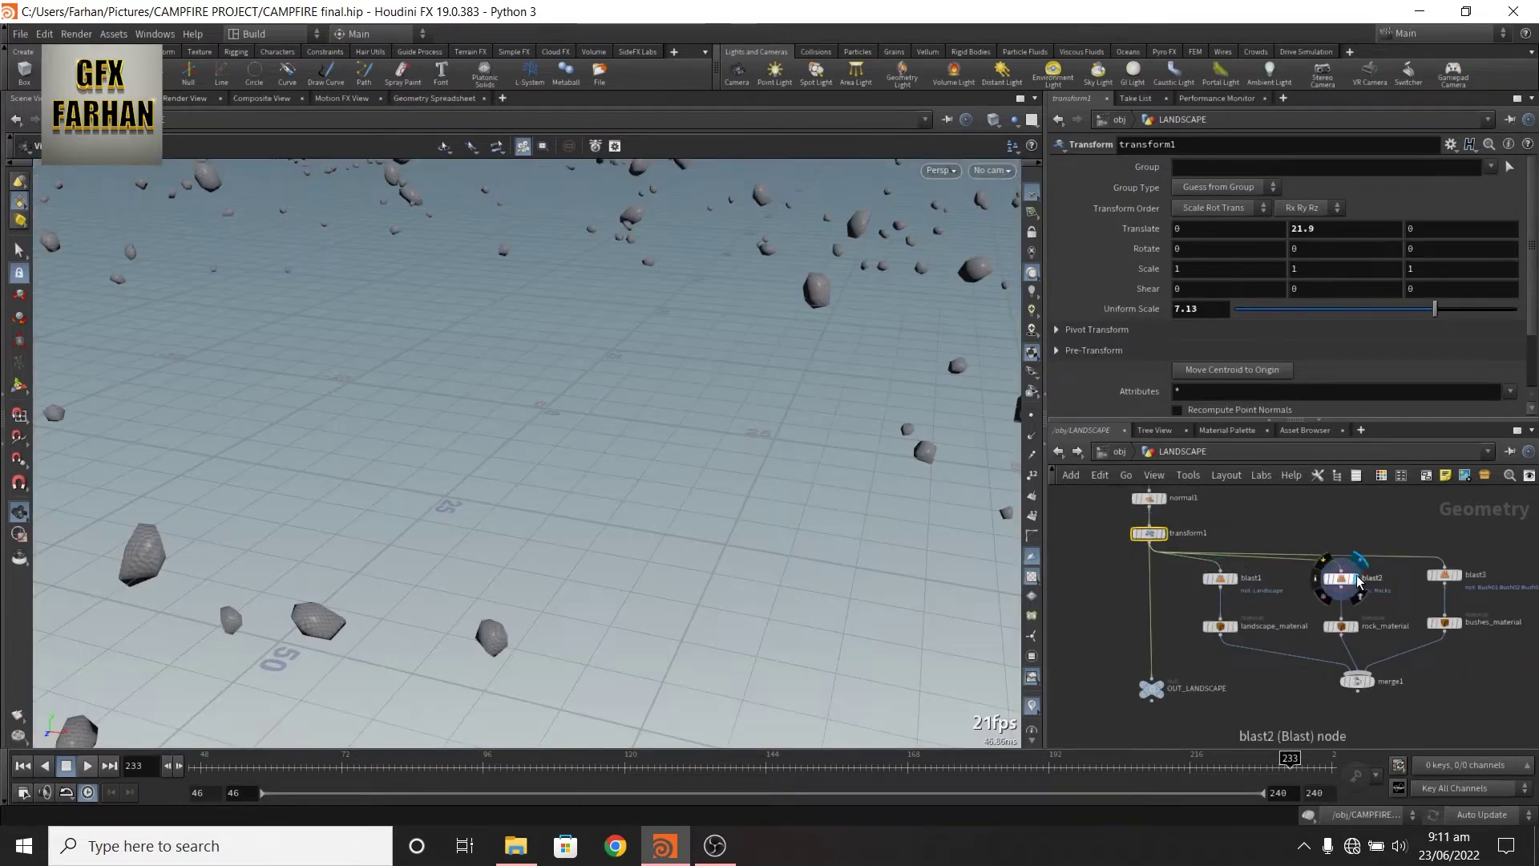
pyautogui.click(1461, 582)
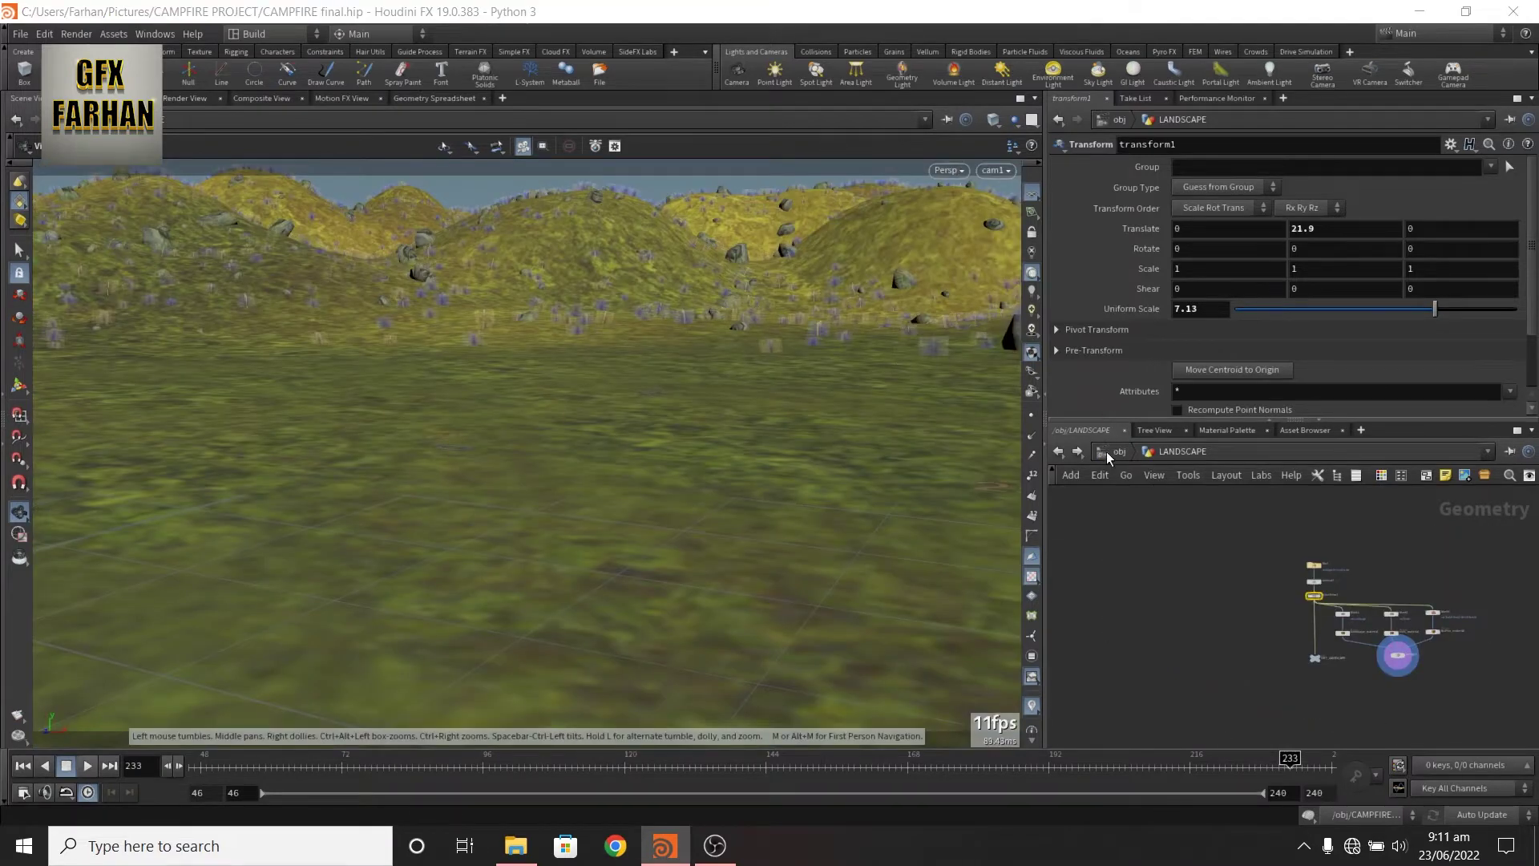
# Add a Geometry object at the object level and name it fire_fx
pyautogui.click(1106, 450)
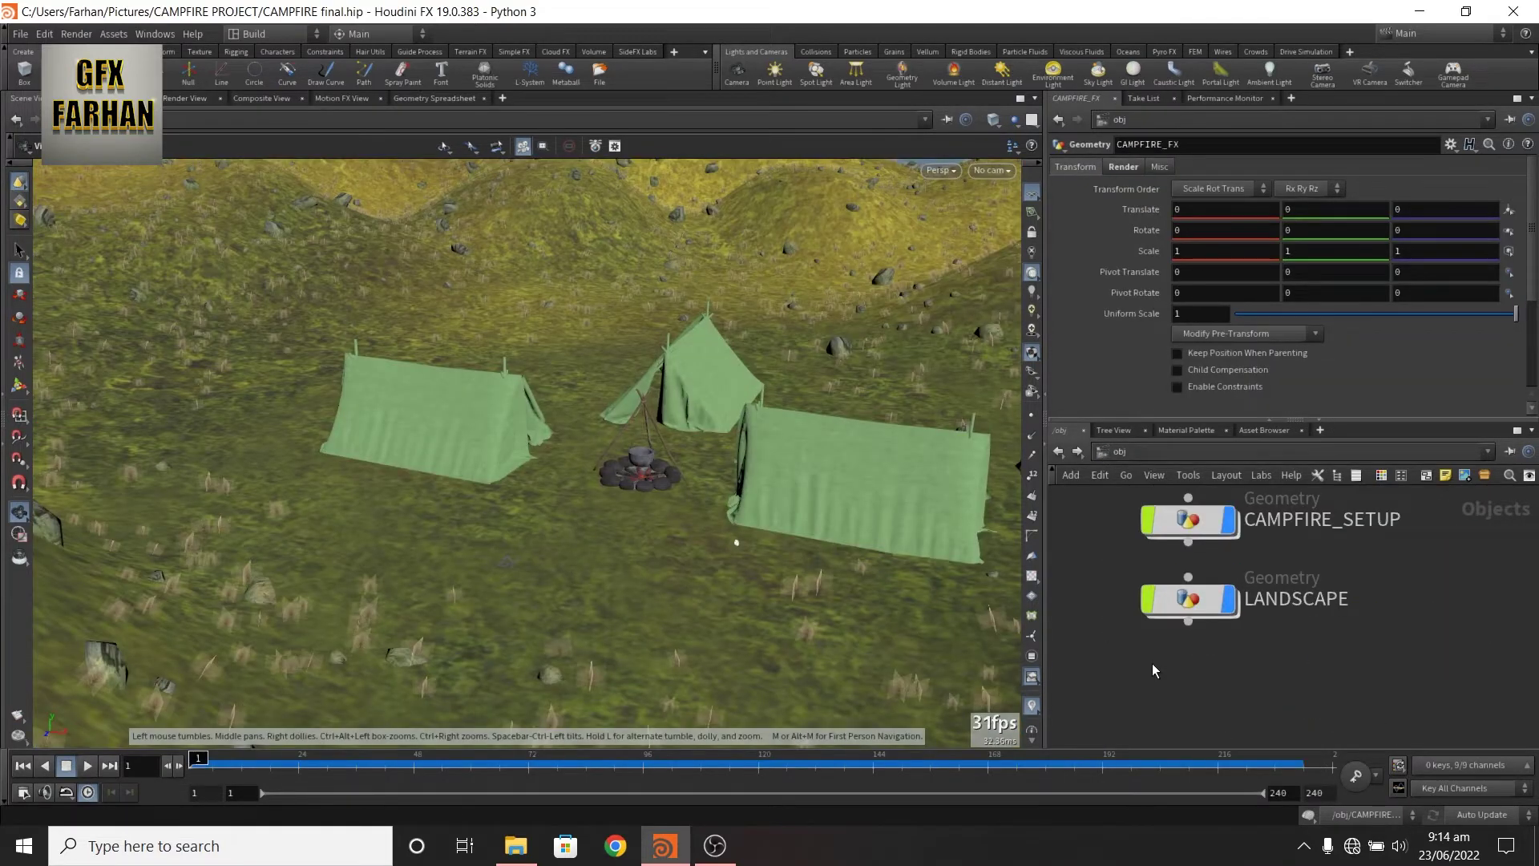
pyautogui.press('Tab')
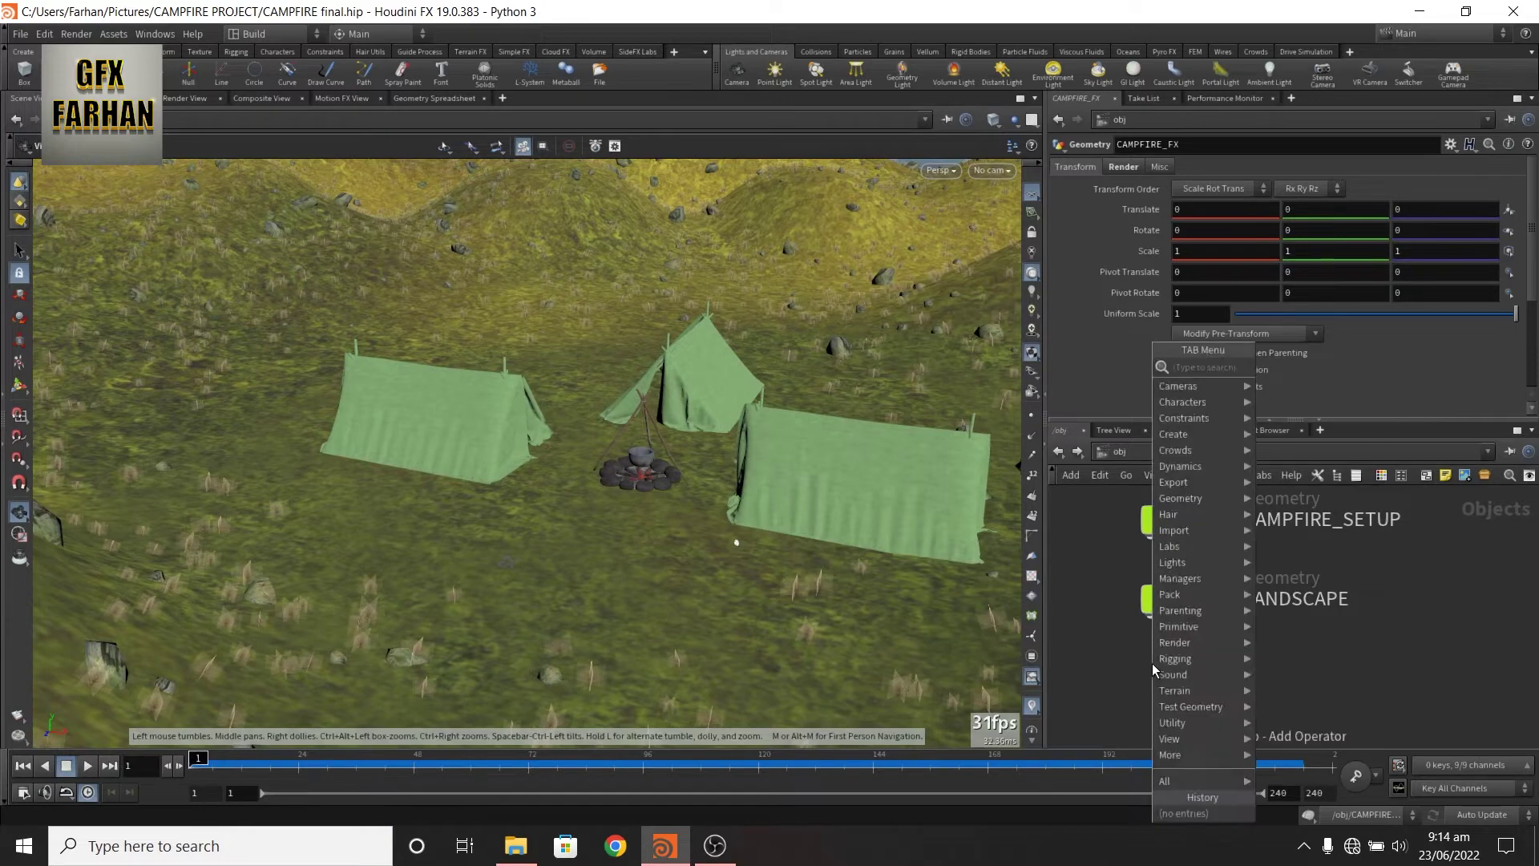
pyautogui.write('geo')
pyautogui.press('Return')
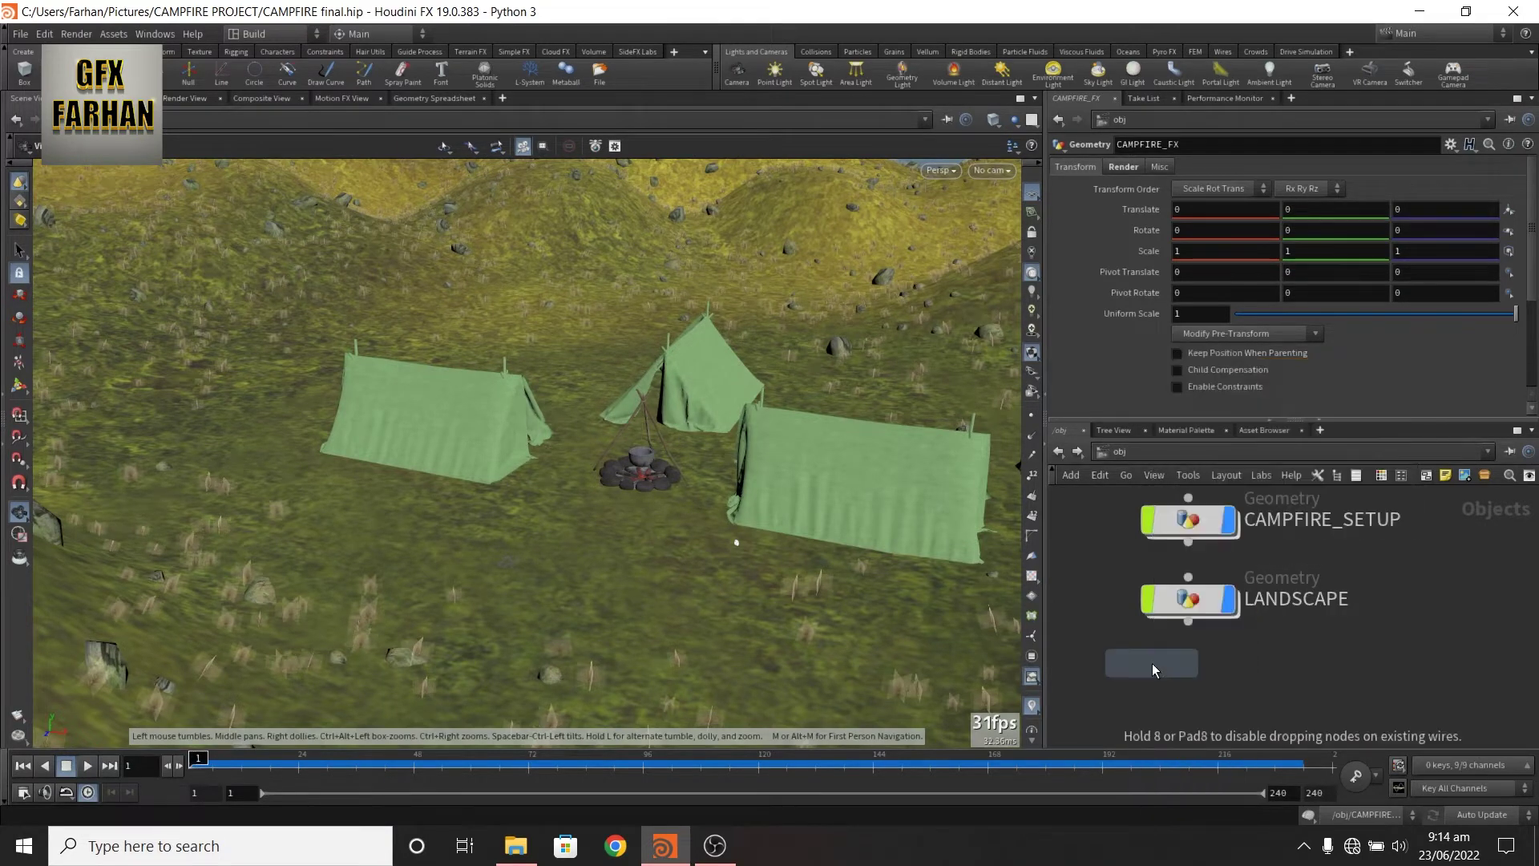
pyautogui.click(1193, 680)
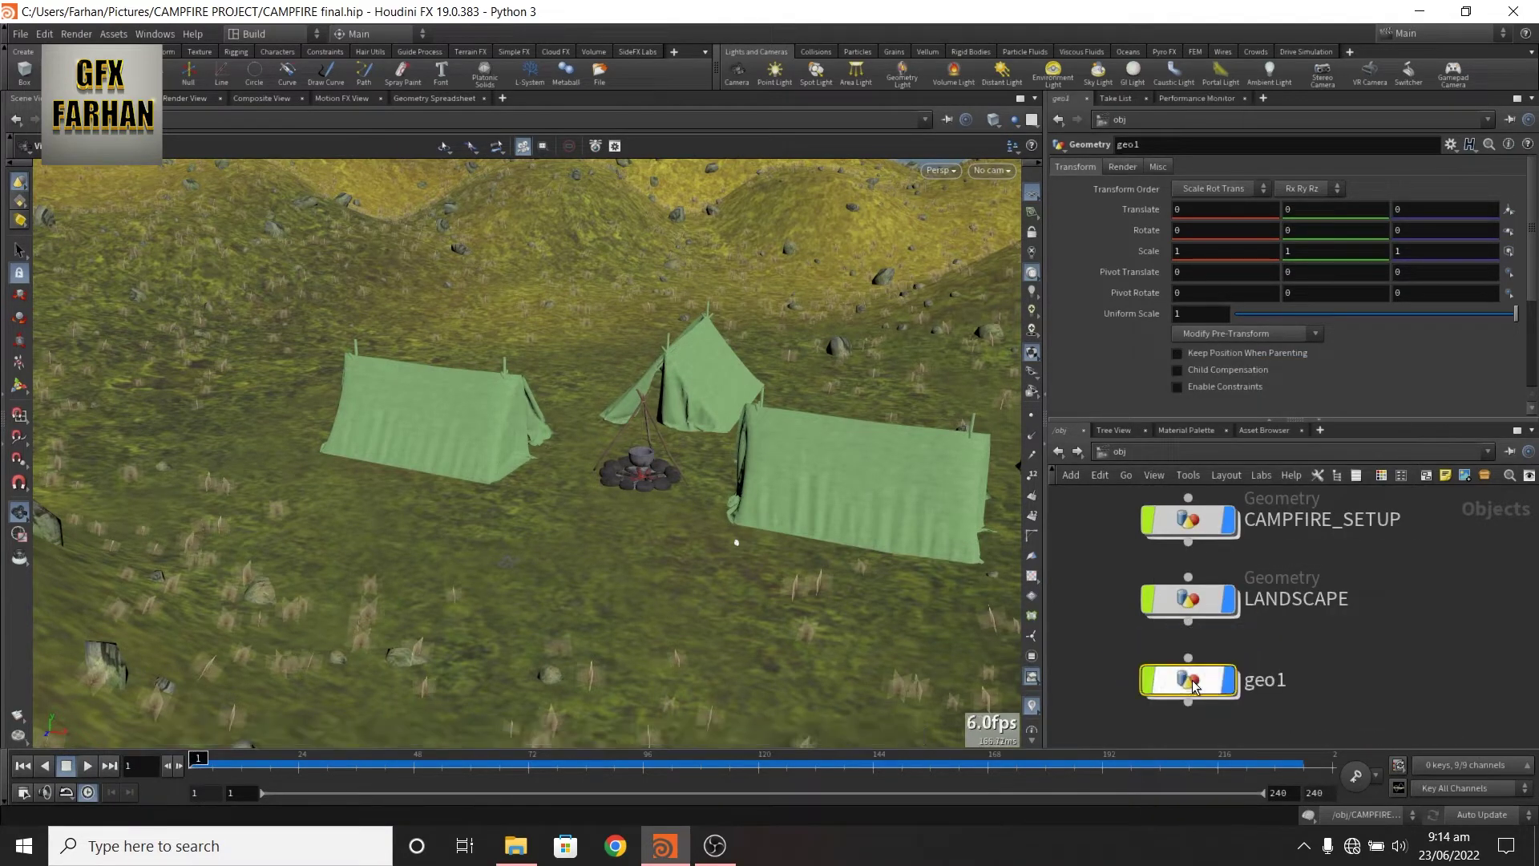
pyautogui.doubleClick(1255, 681)
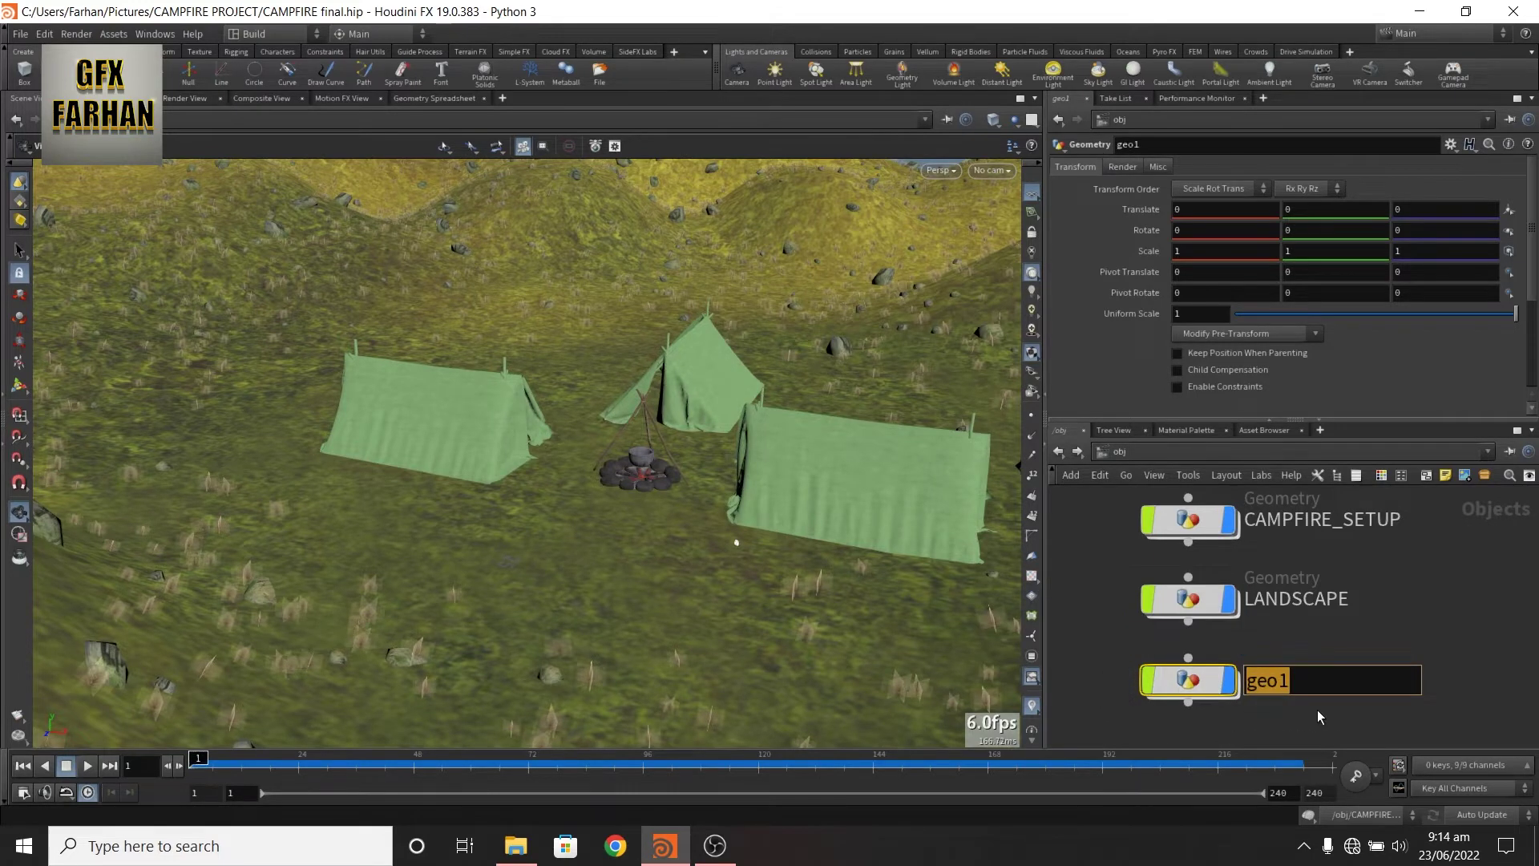
pyautogui.write('fire_fx')
pyautogui.press('Return')
# Inside fire_fx, add an Object Merge node that brings in /obj/CAMPFIRE_SETUP/FIRE_WOOD_OUT
pyautogui.press('i')
pyautogui.press('Tab')
pyautogui.write('ob')
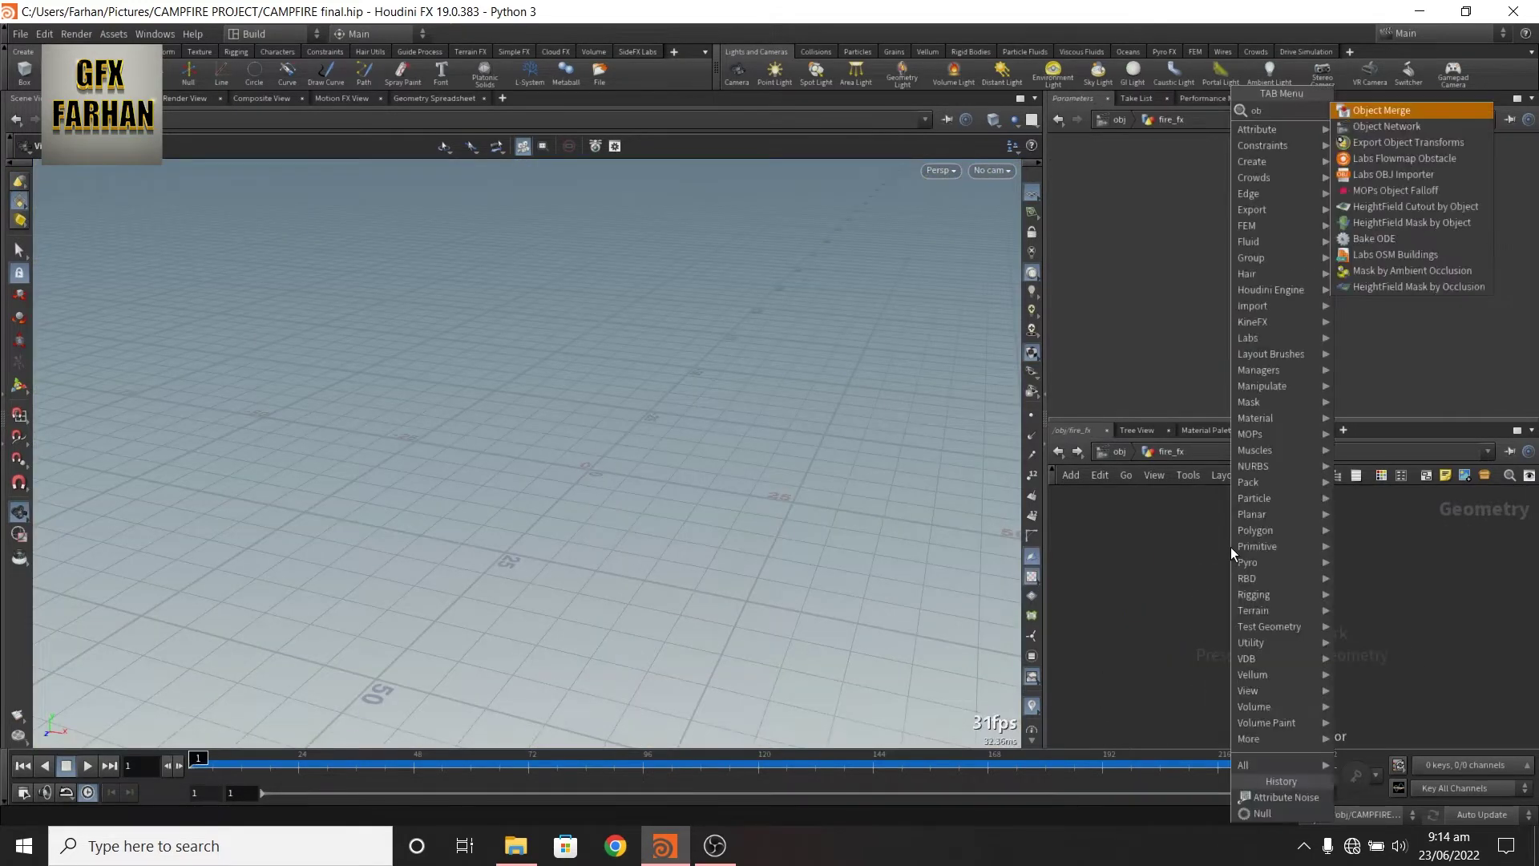
pyautogui.press('Return')
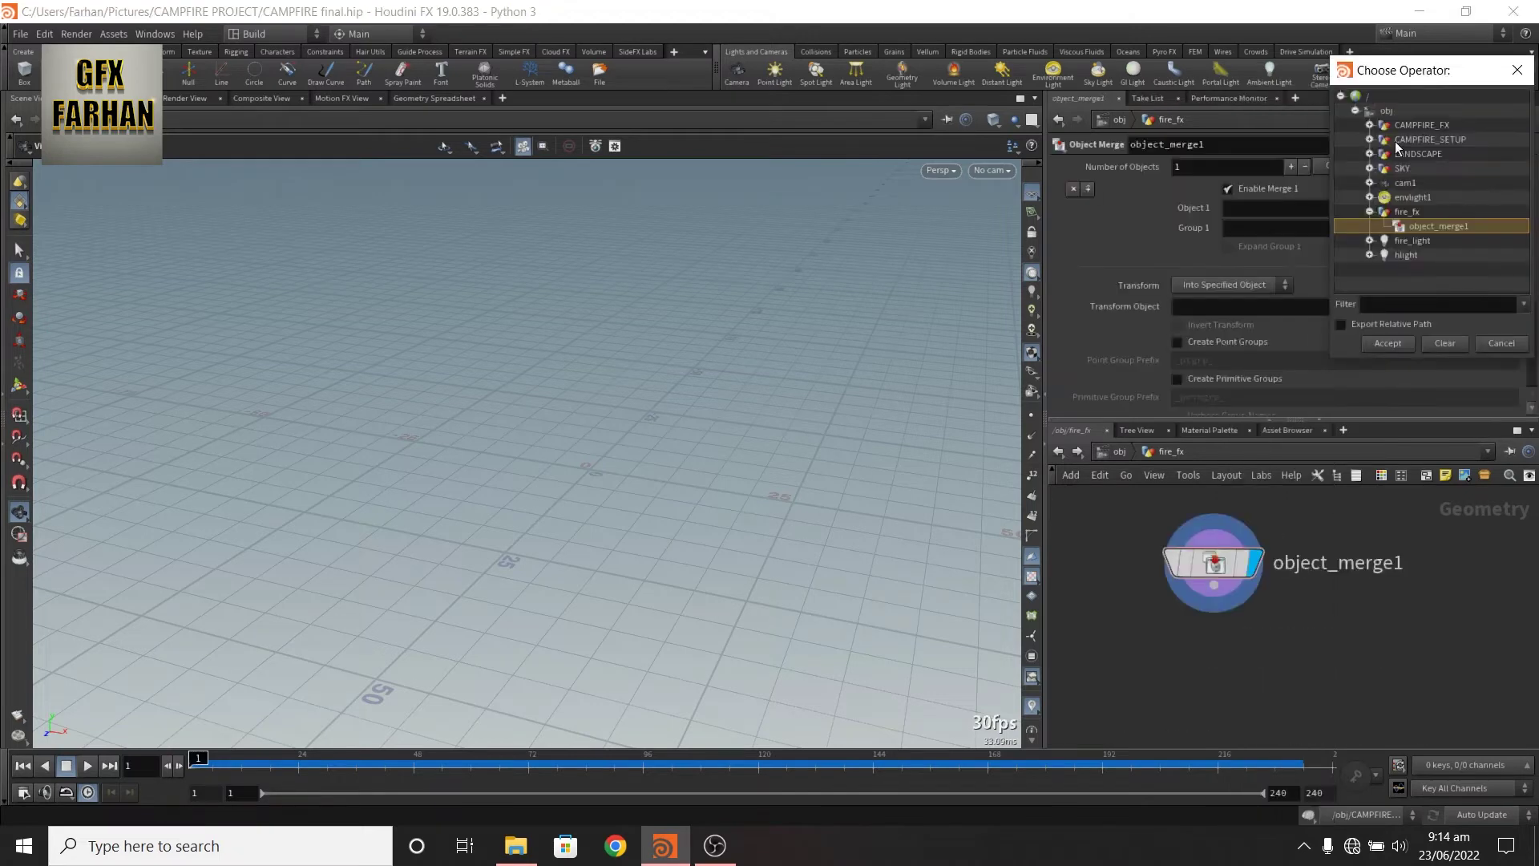
pyautogui.click(1389, 343)
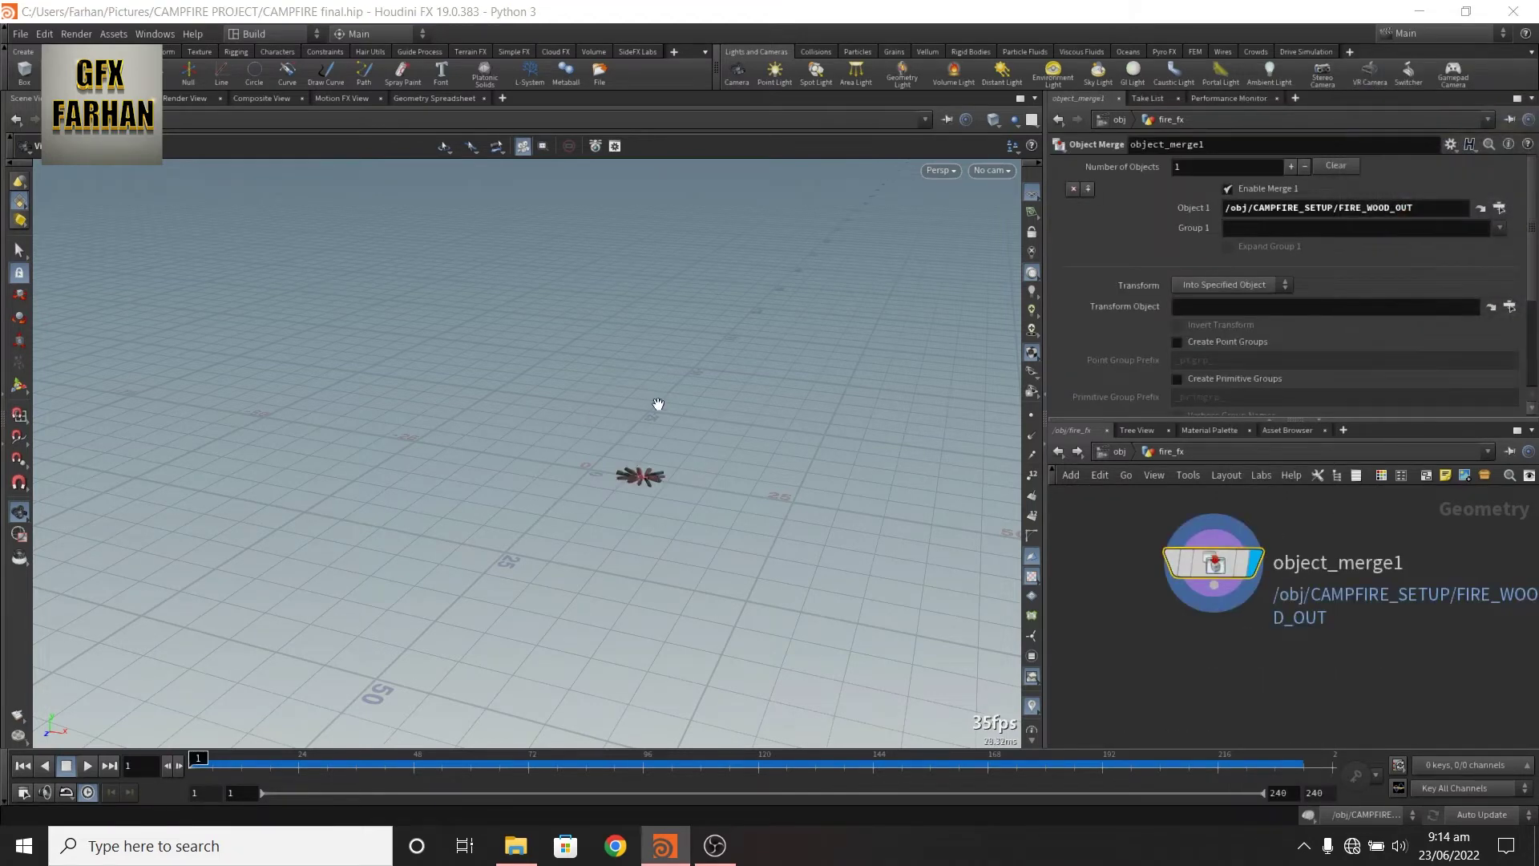
pyautogui.scroll(8, 622, 473)
pyautogui.scroll(5, 622, 481)
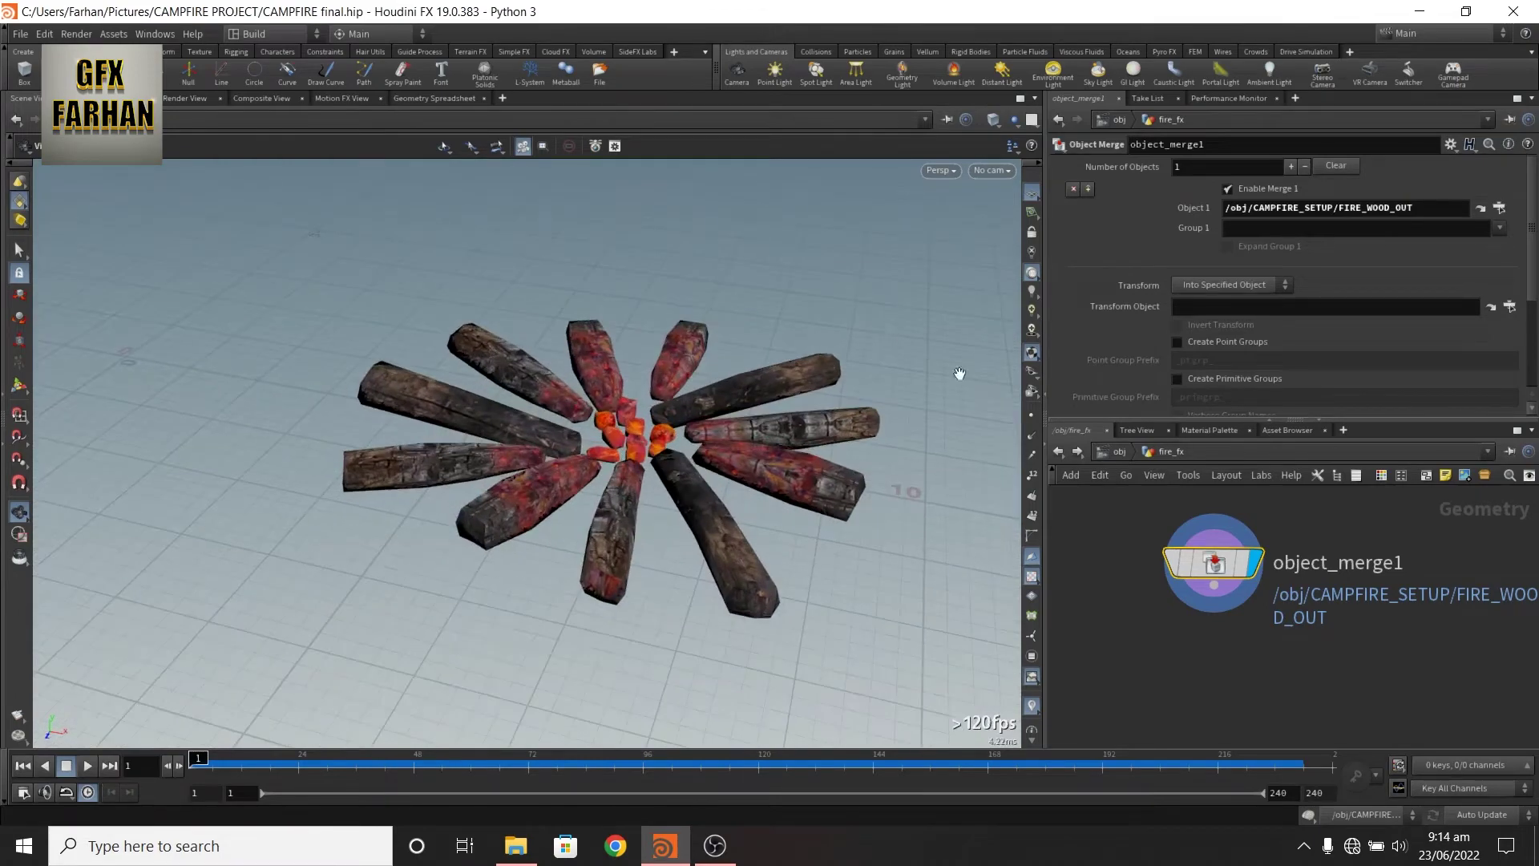
# Turn off material display in the viewport and add a Remesh node below object_merge1
pyautogui.click(1032, 353)
pyautogui.moveTo(671, 435); pyautogui.dragTo(539, 442, button='middle')
pyautogui.press('Tab')
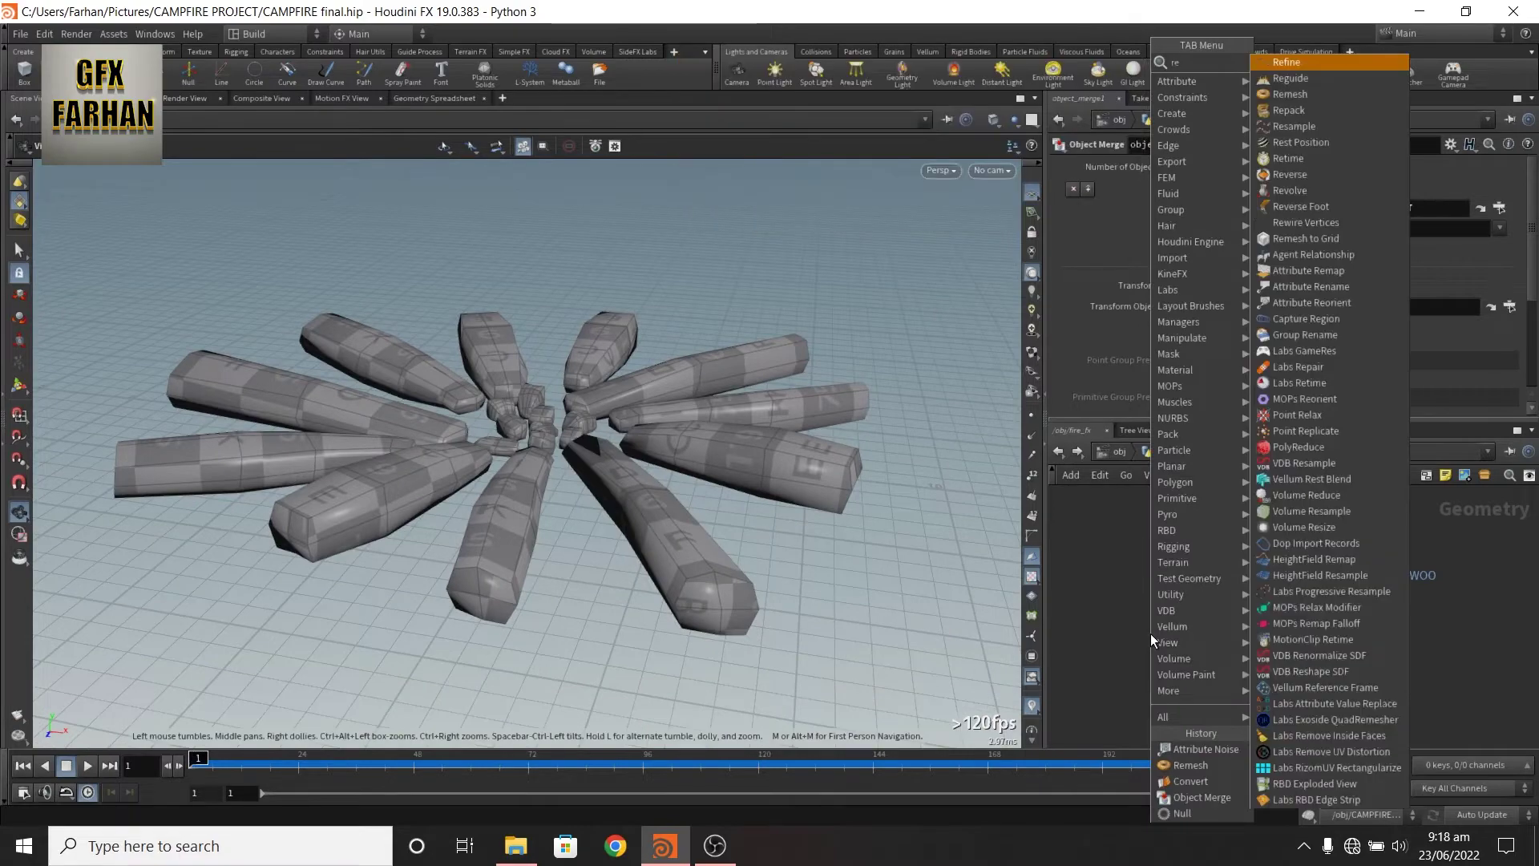
pyautogui.press('Return')
pyautogui.click(1171, 637)
# Set the Remesh node's target size to 0.07
pyautogui.click(1205, 354)
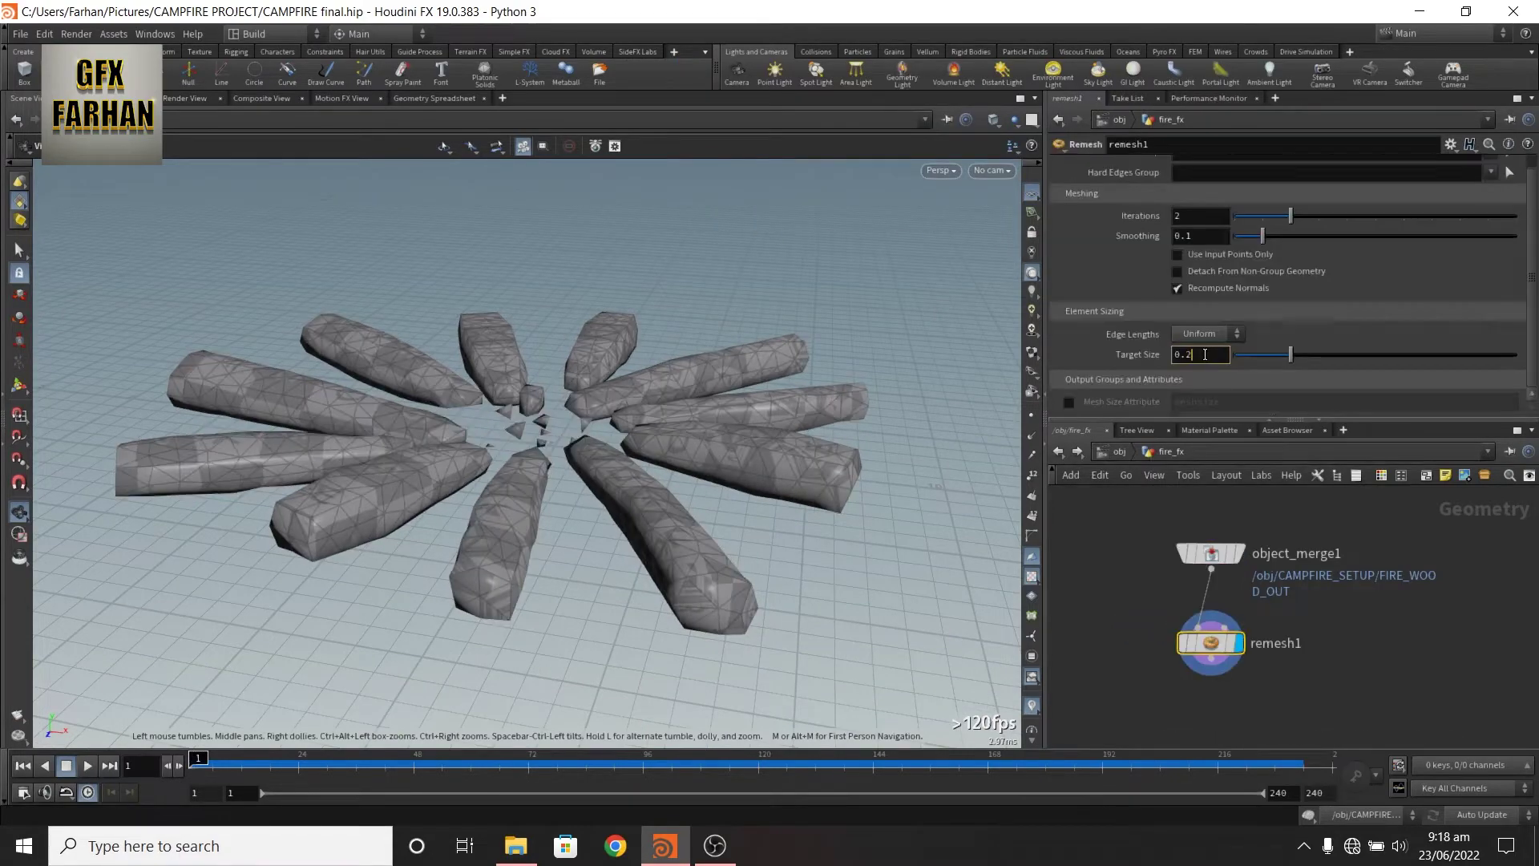
pyautogui.write('07')
pyautogui.press('Return')
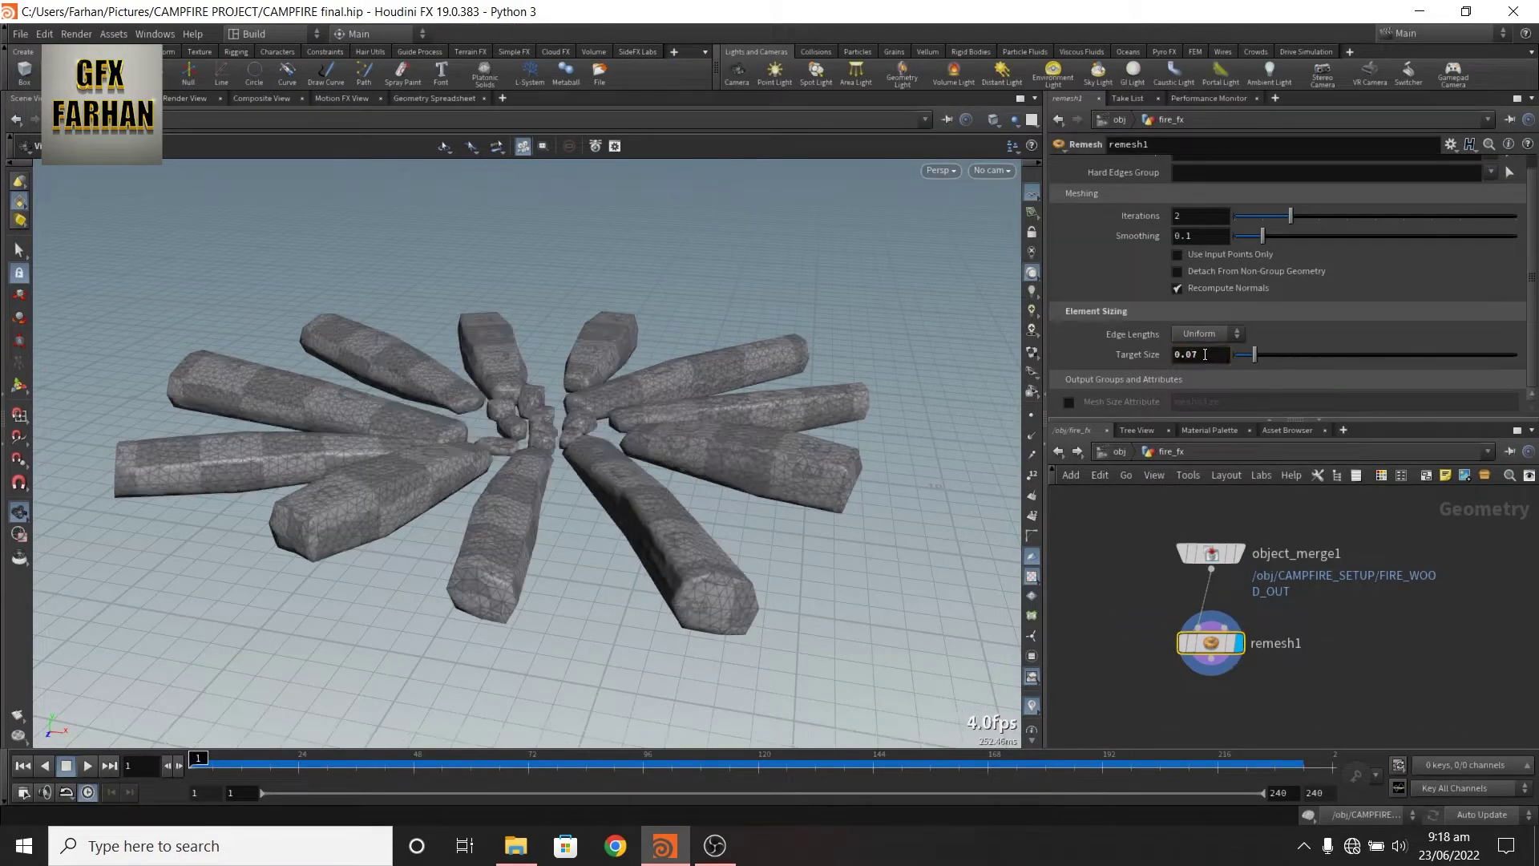
# Add an Attribute Noise node below remesh1 and set its Cd attribute type to Float
pyautogui.press('Tab')
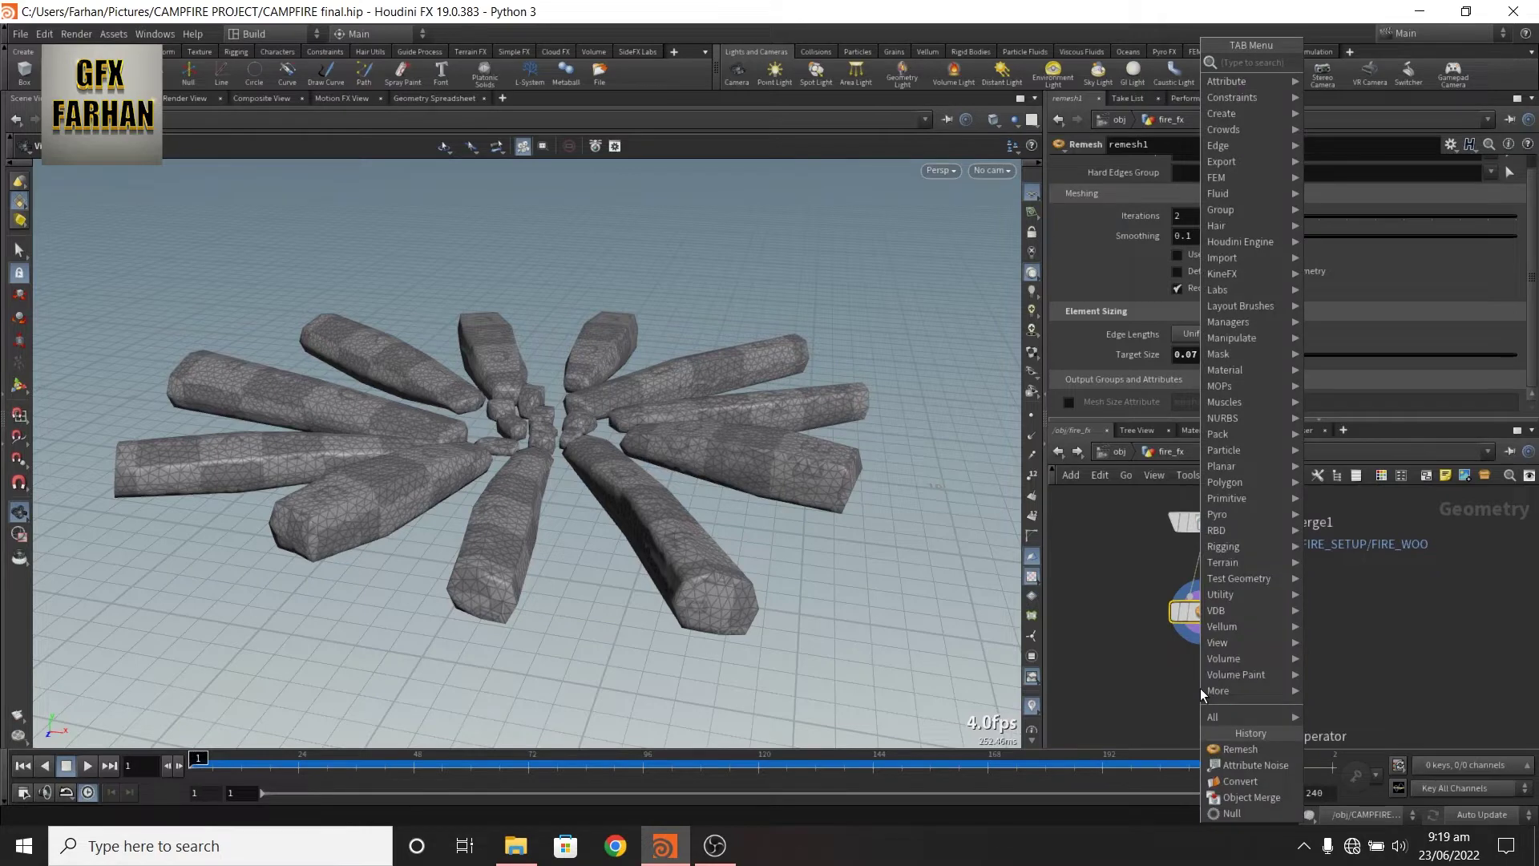
pyautogui.press('Return')
pyautogui.click(1201, 687)
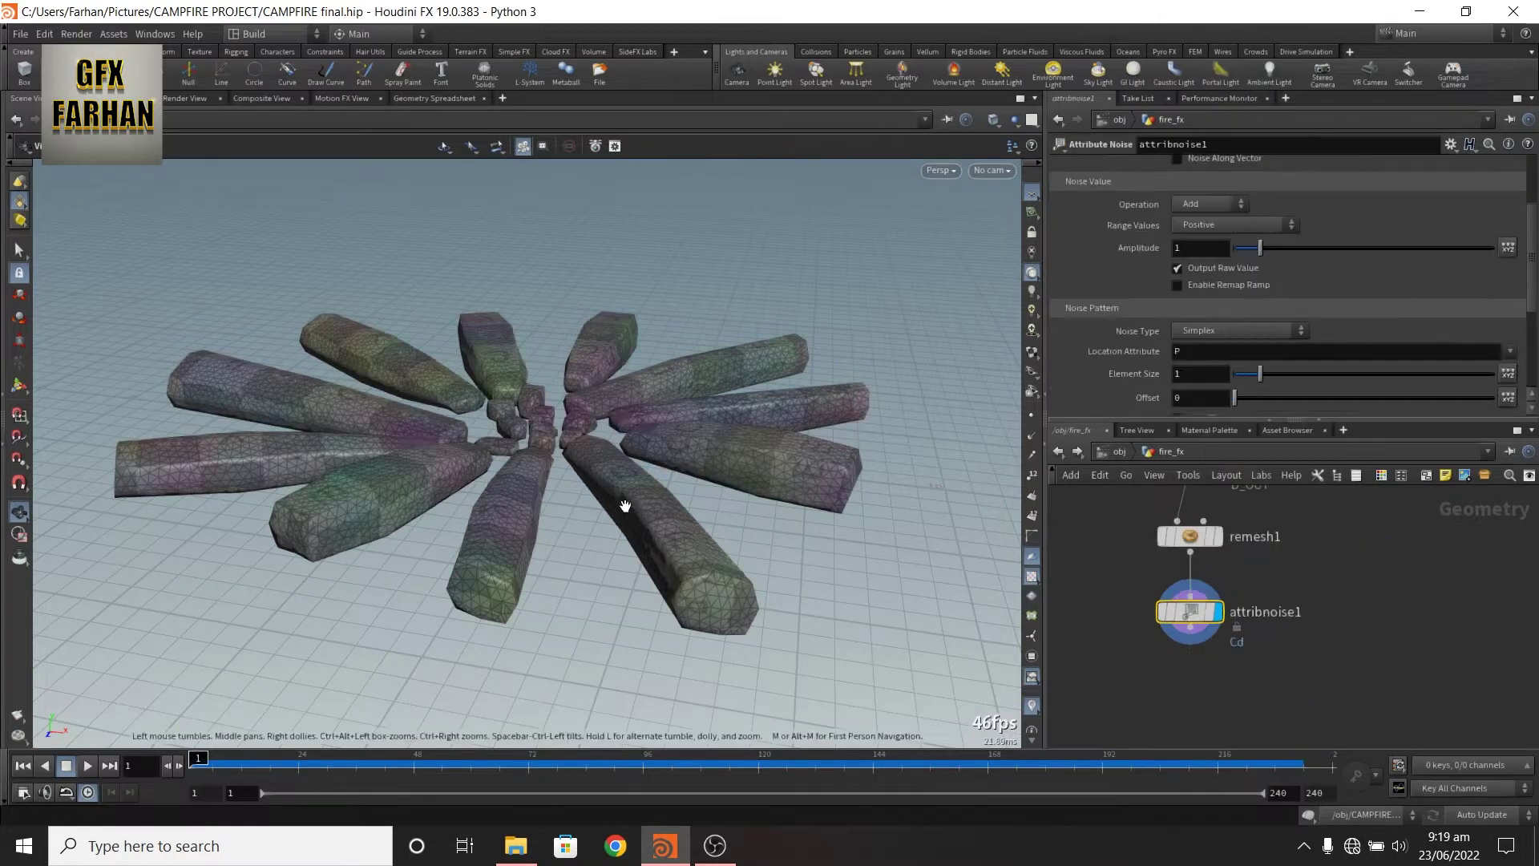
pyautogui.scroll(3, 1186, 192)
pyautogui.click(1201, 202)
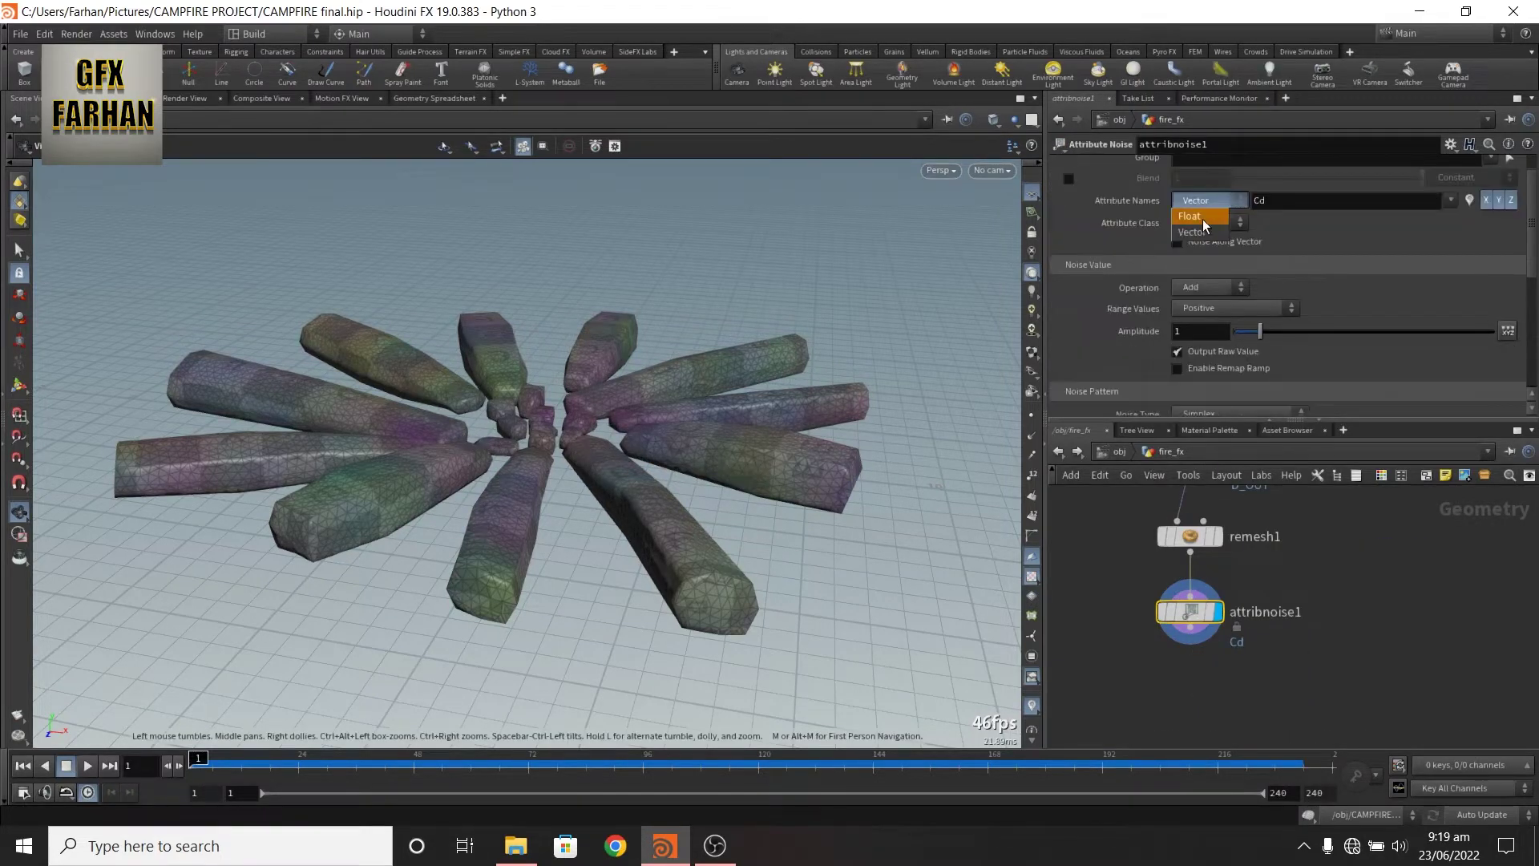
pyautogui.click(1193, 216)
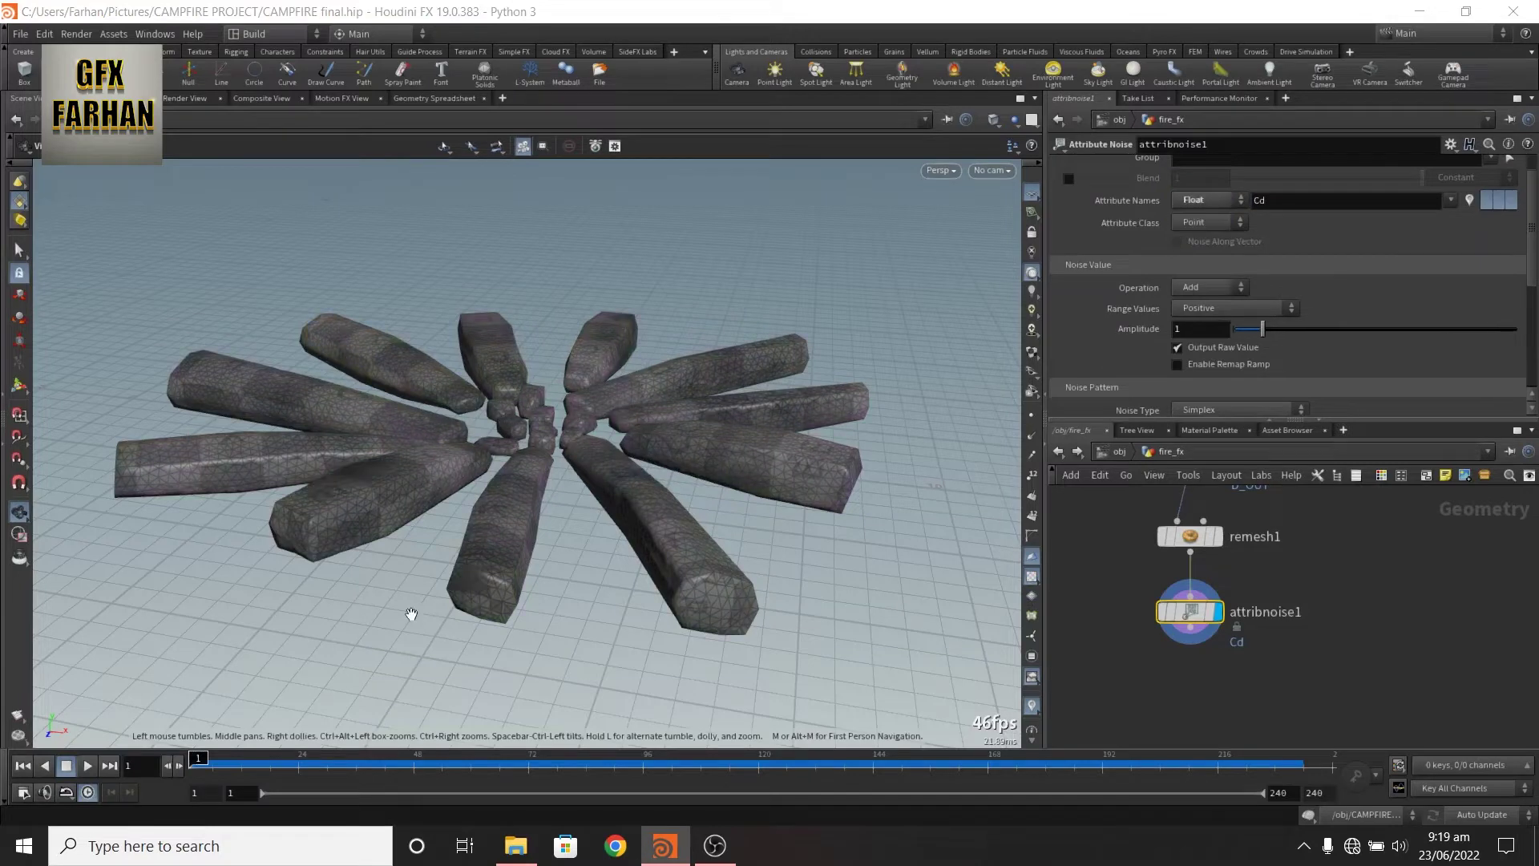
# Set the noise range values to Zero Centered and enable the remap ramp
pyautogui.click(1217, 308)
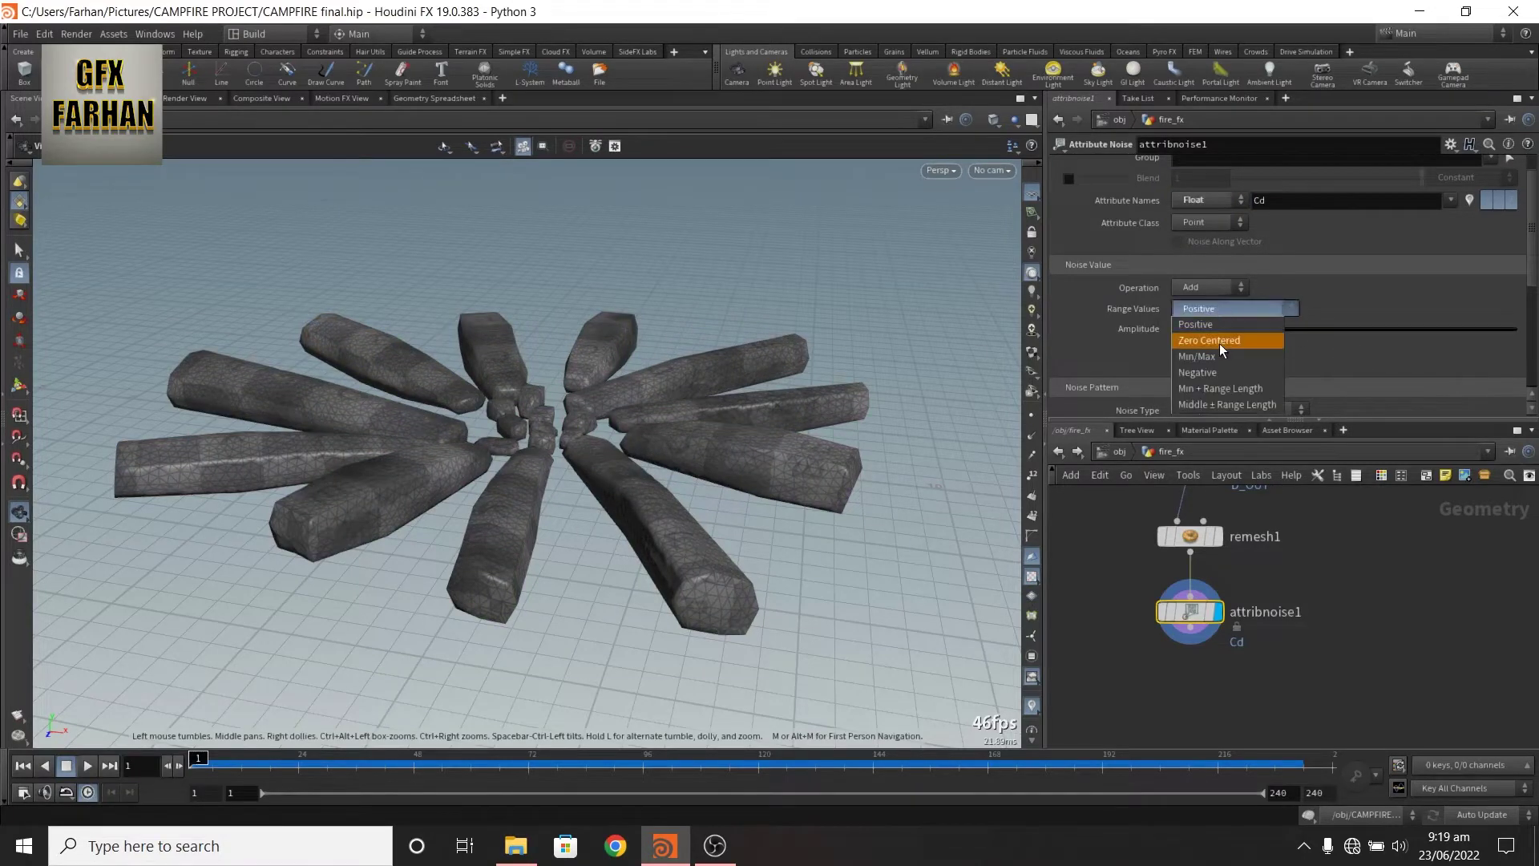
pyautogui.click(1219, 343)
pyautogui.click(1209, 362)
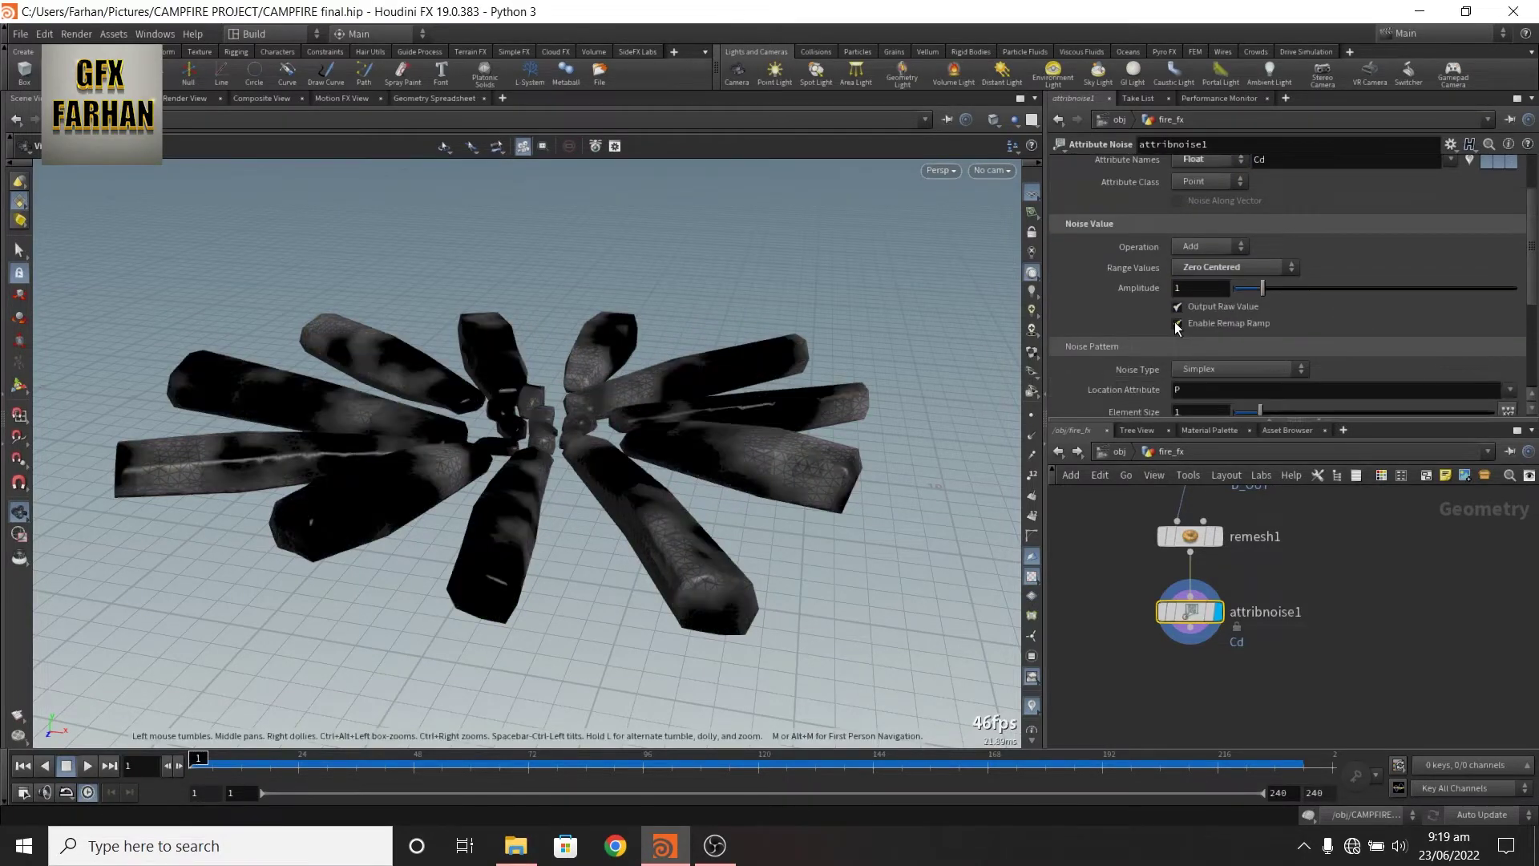
pyautogui.scroll(-1, 1138, 361)
pyautogui.scroll(-2, 1090, 353)
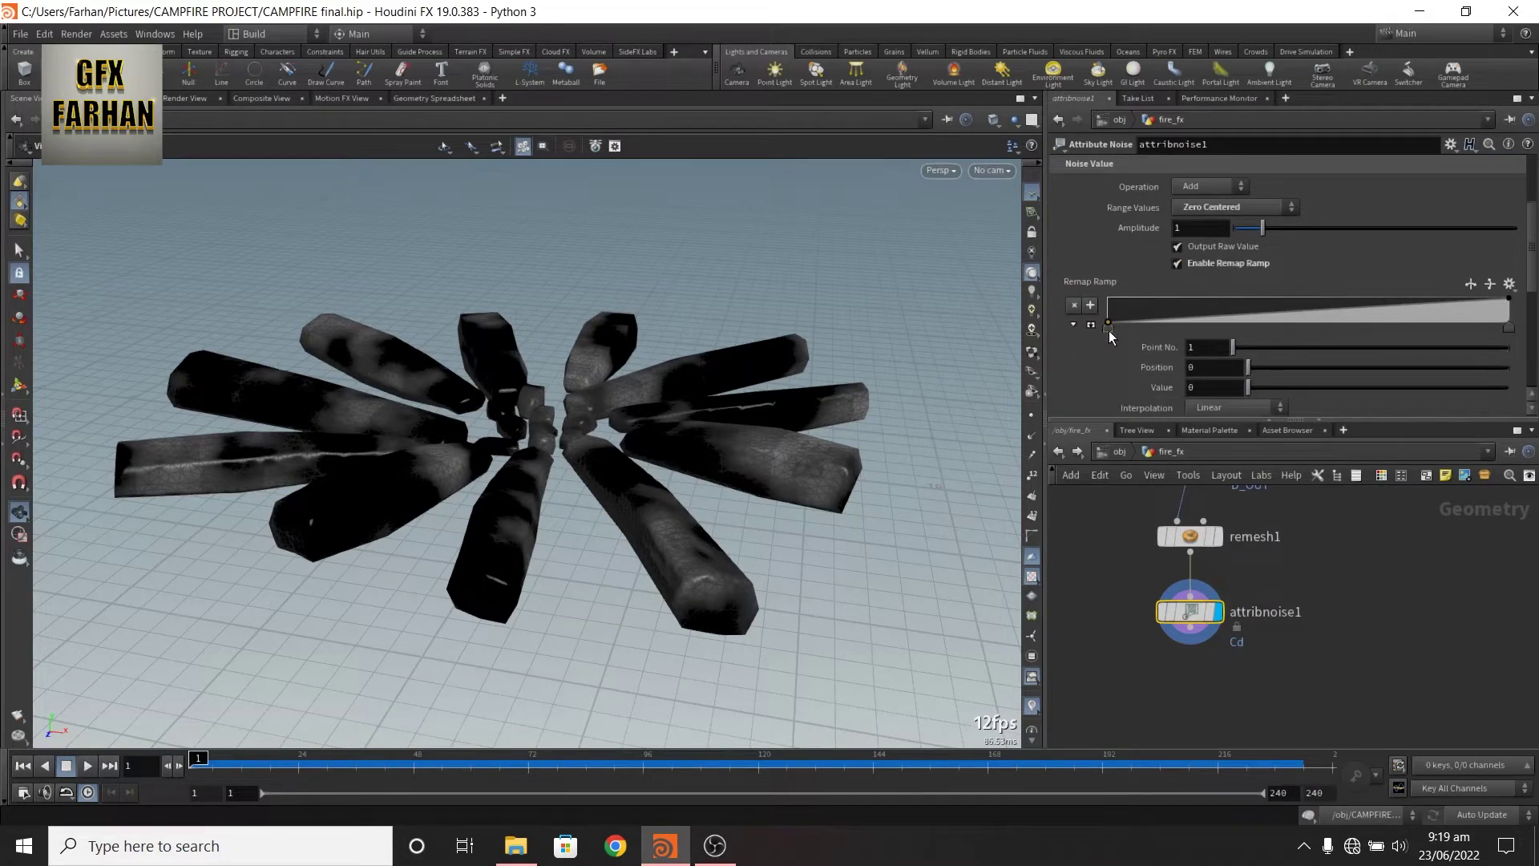
# Tighten the noise remap ramp by placing its first point at position 0.46 and its second at about 0.568
pyautogui.moveTo(1114, 325); pyautogui.dragTo(1189, 325)
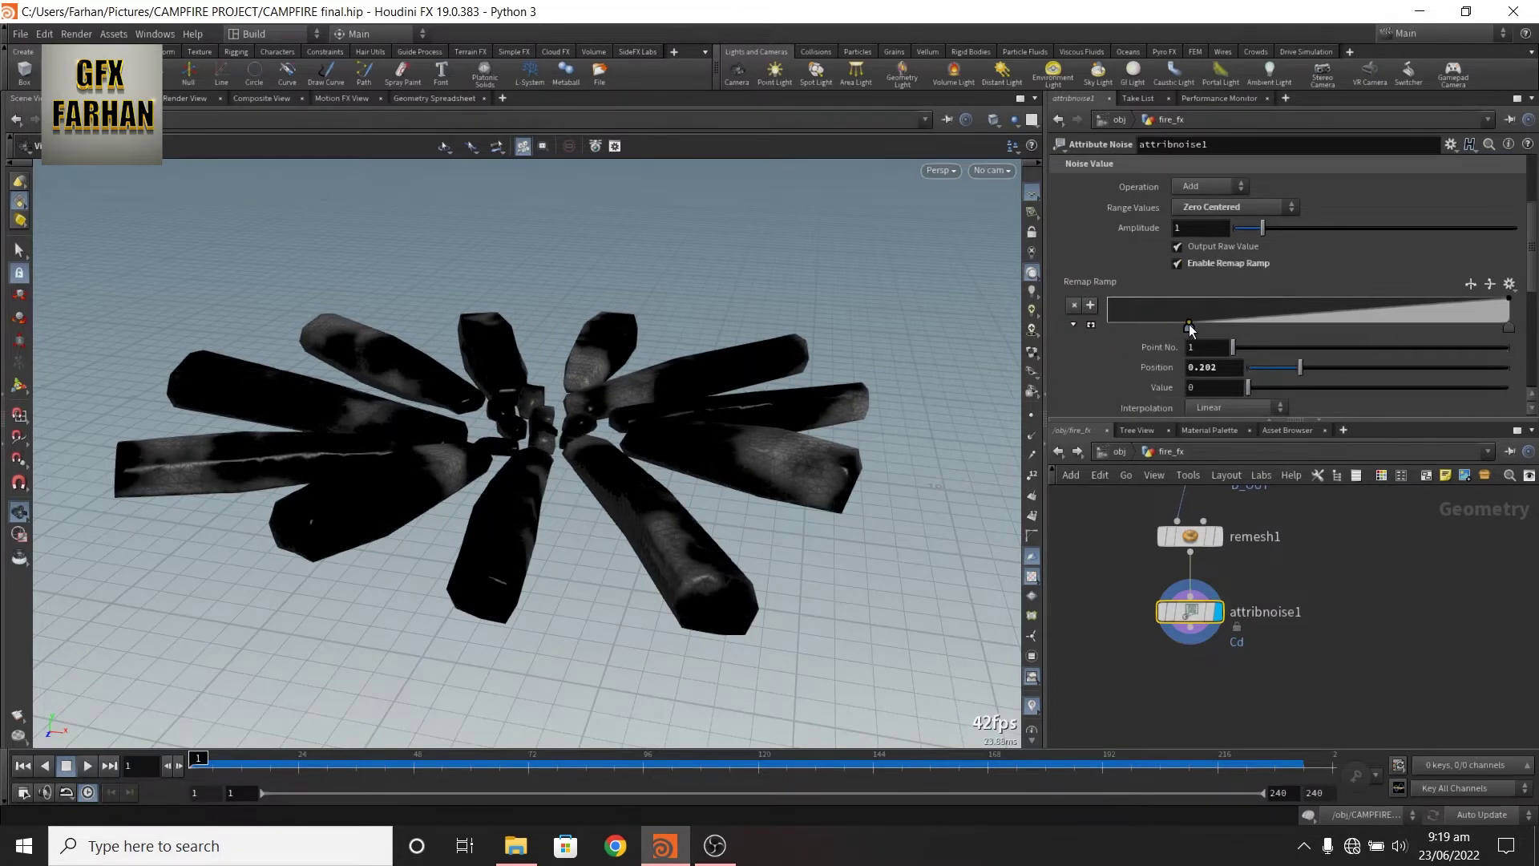
pyautogui.doubleClick(1201, 368)
pyautogui.write('46')
pyautogui.press('Return')
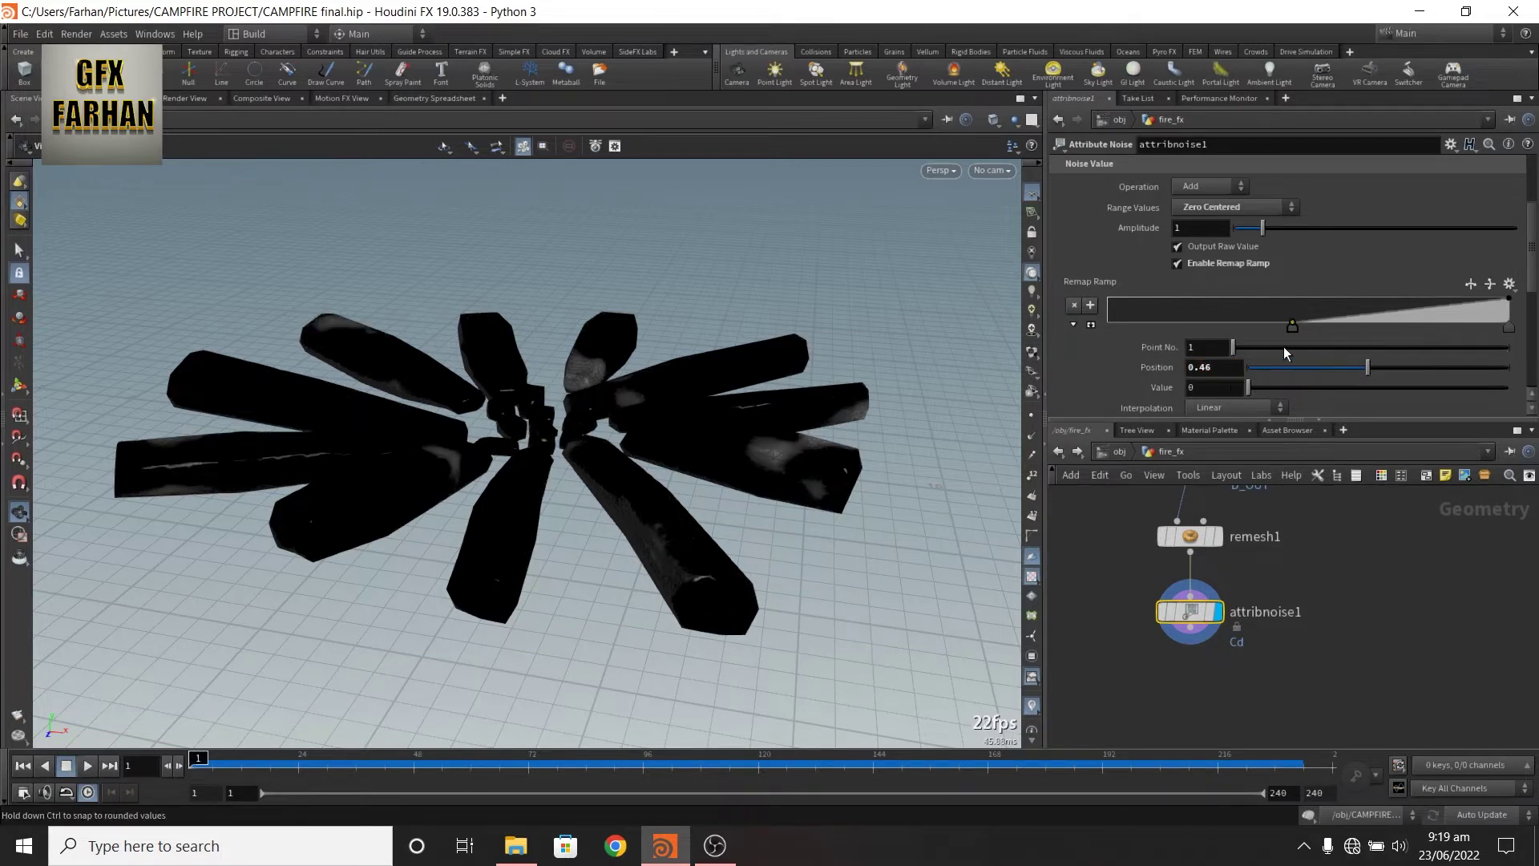
pyautogui.moveTo(1509, 327); pyautogui.dragTo(1325, 335)
pyautogui.moveTo(1211, 366); pyautogui.dragTo(1247, 370)
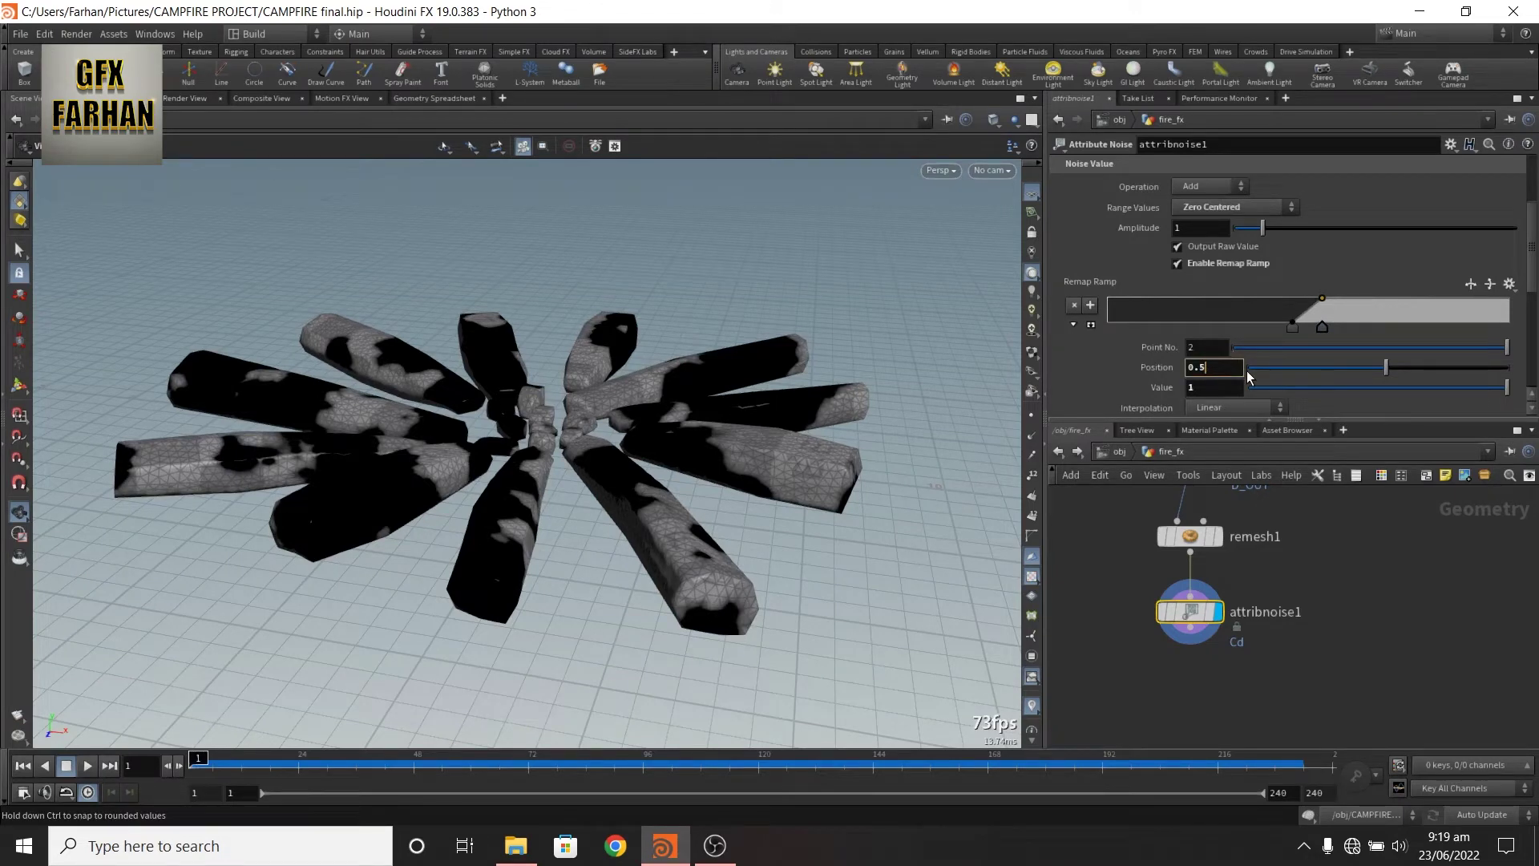
pyautogui.press('Return')
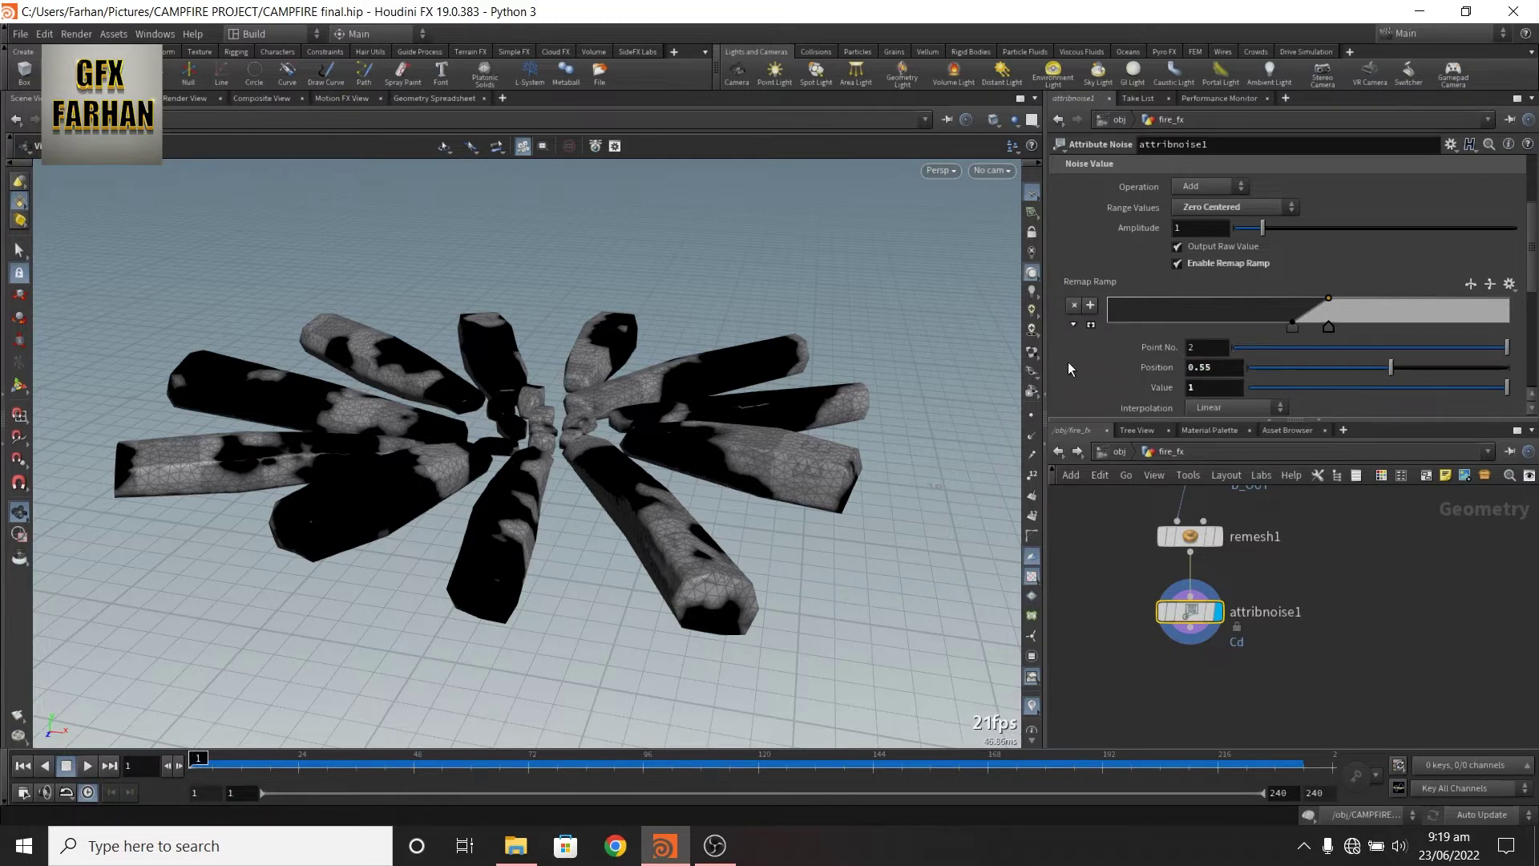
pyautogui.moveTo(1328, 326)
pyautogui.mouseDown()
pyautogui.moveTo(1359, 321)
pyautogui.moveTo(1336, 325)
pyautogui.mouseUp()
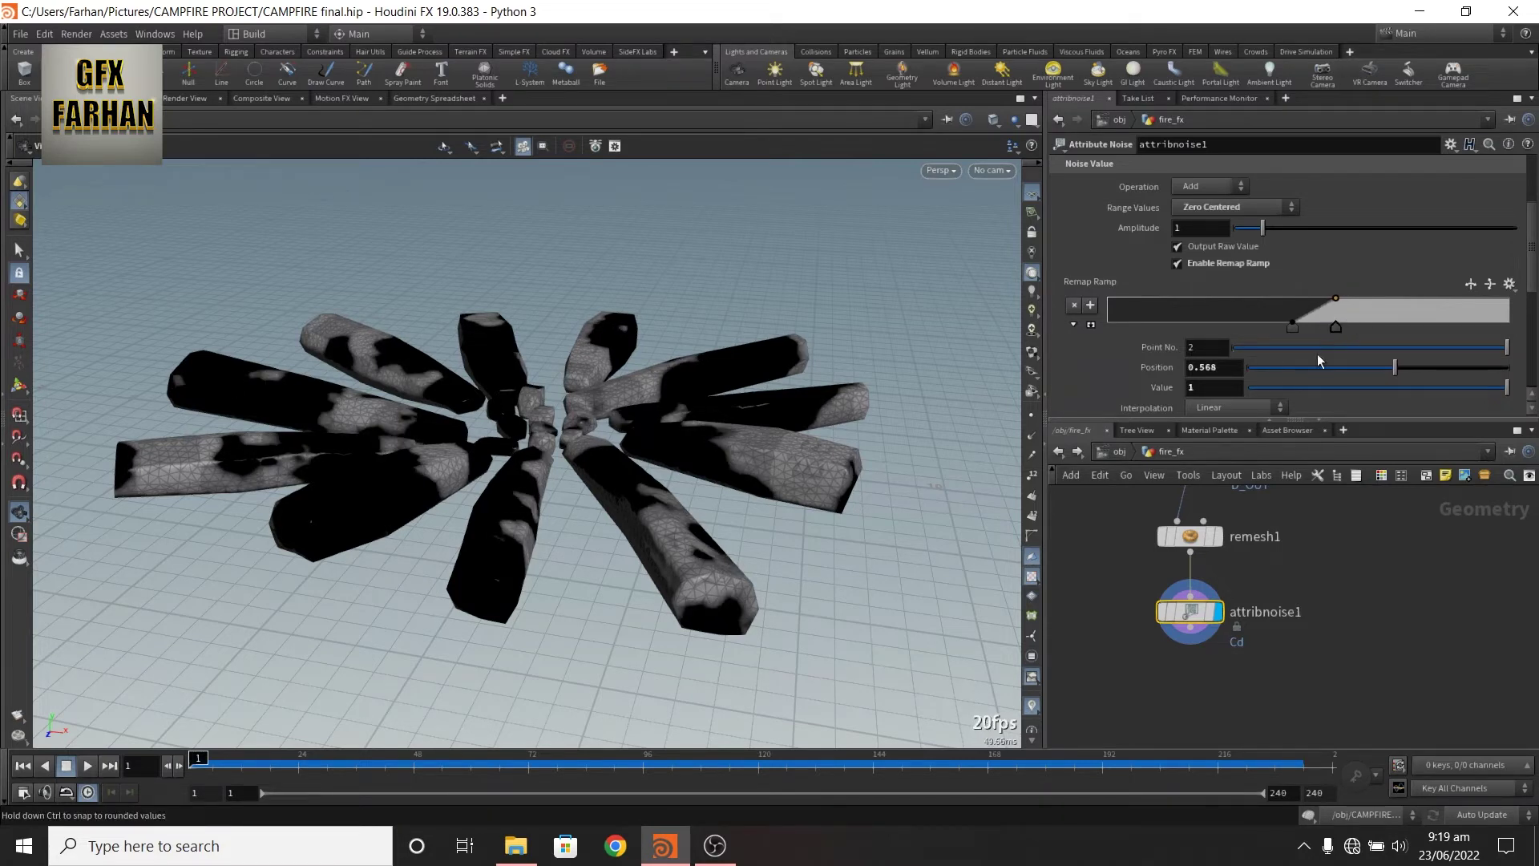
# Animate the noise pattern with the expression $T*2 in its Y offset and play the timeline to check it
pyautogui.scroll(-3, 1132, 324)
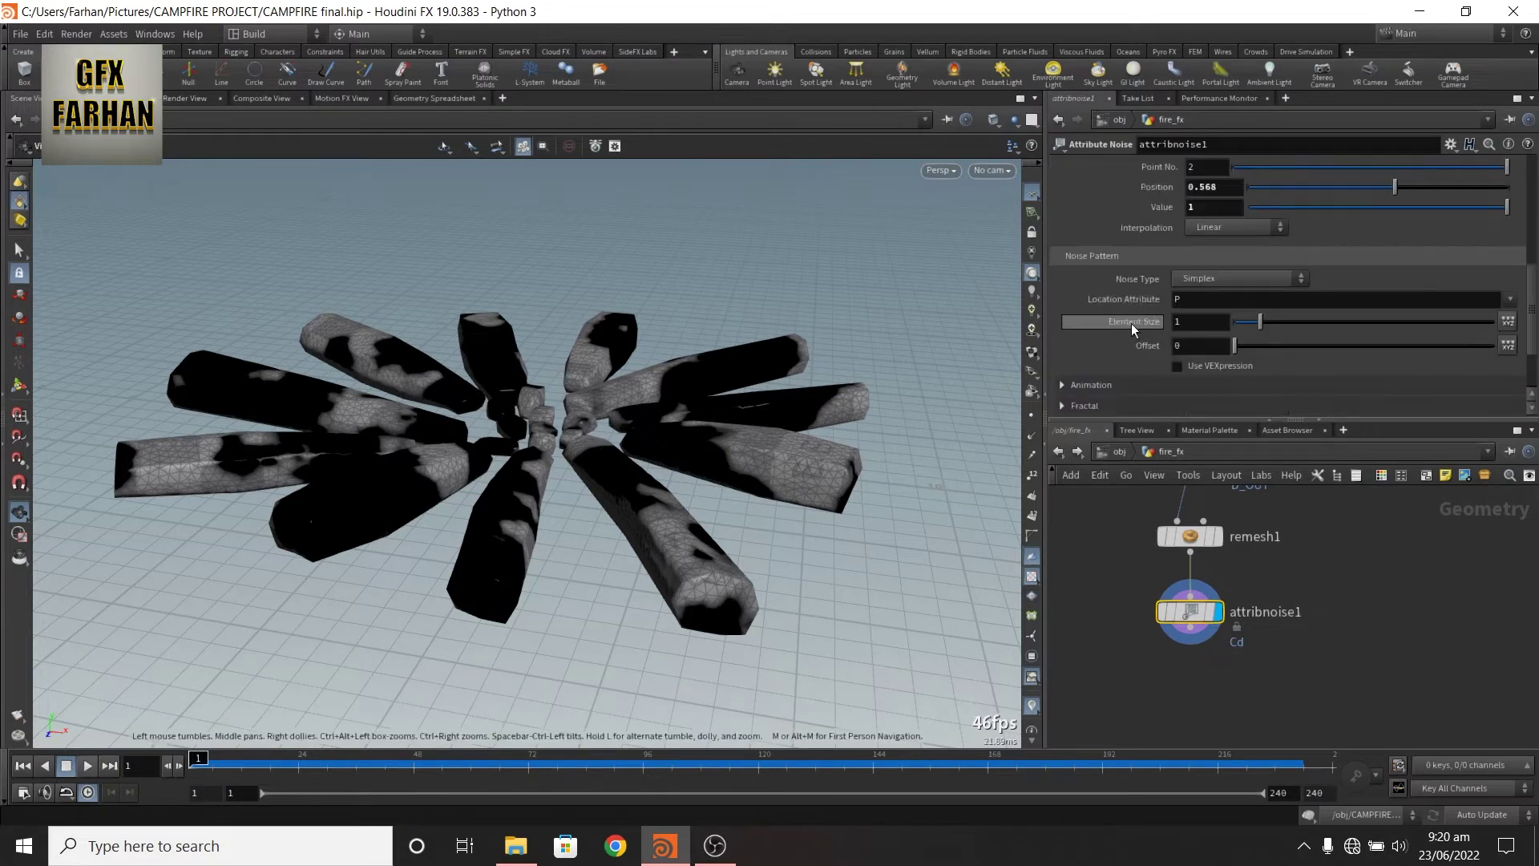
pyautogui.click(1508, 346)
pyautogui.click(1337, 367)
pyautogui.write('$T*2')
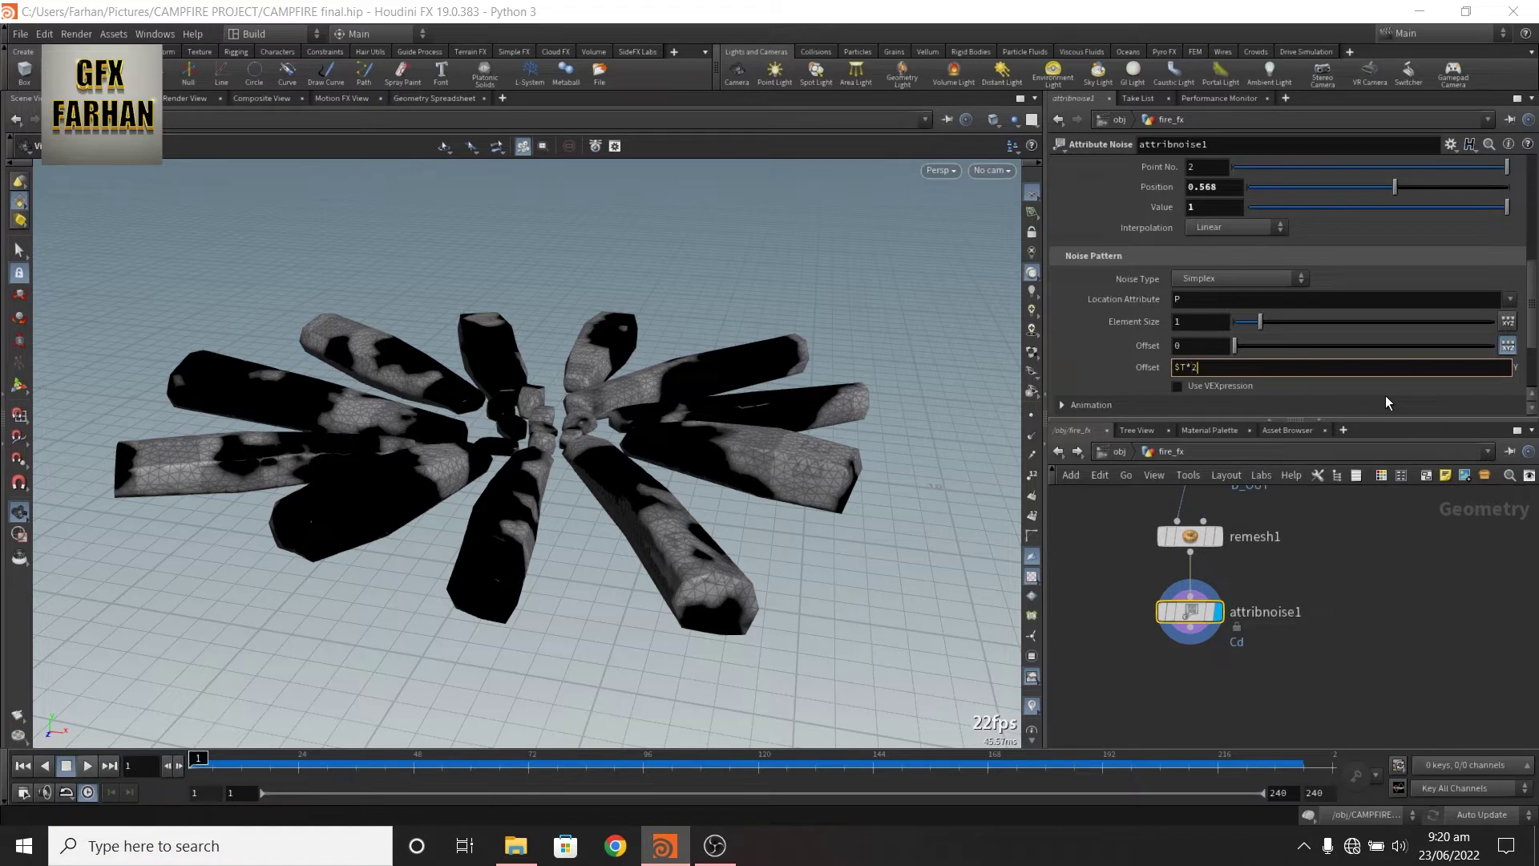
pyautogui.press('Return')
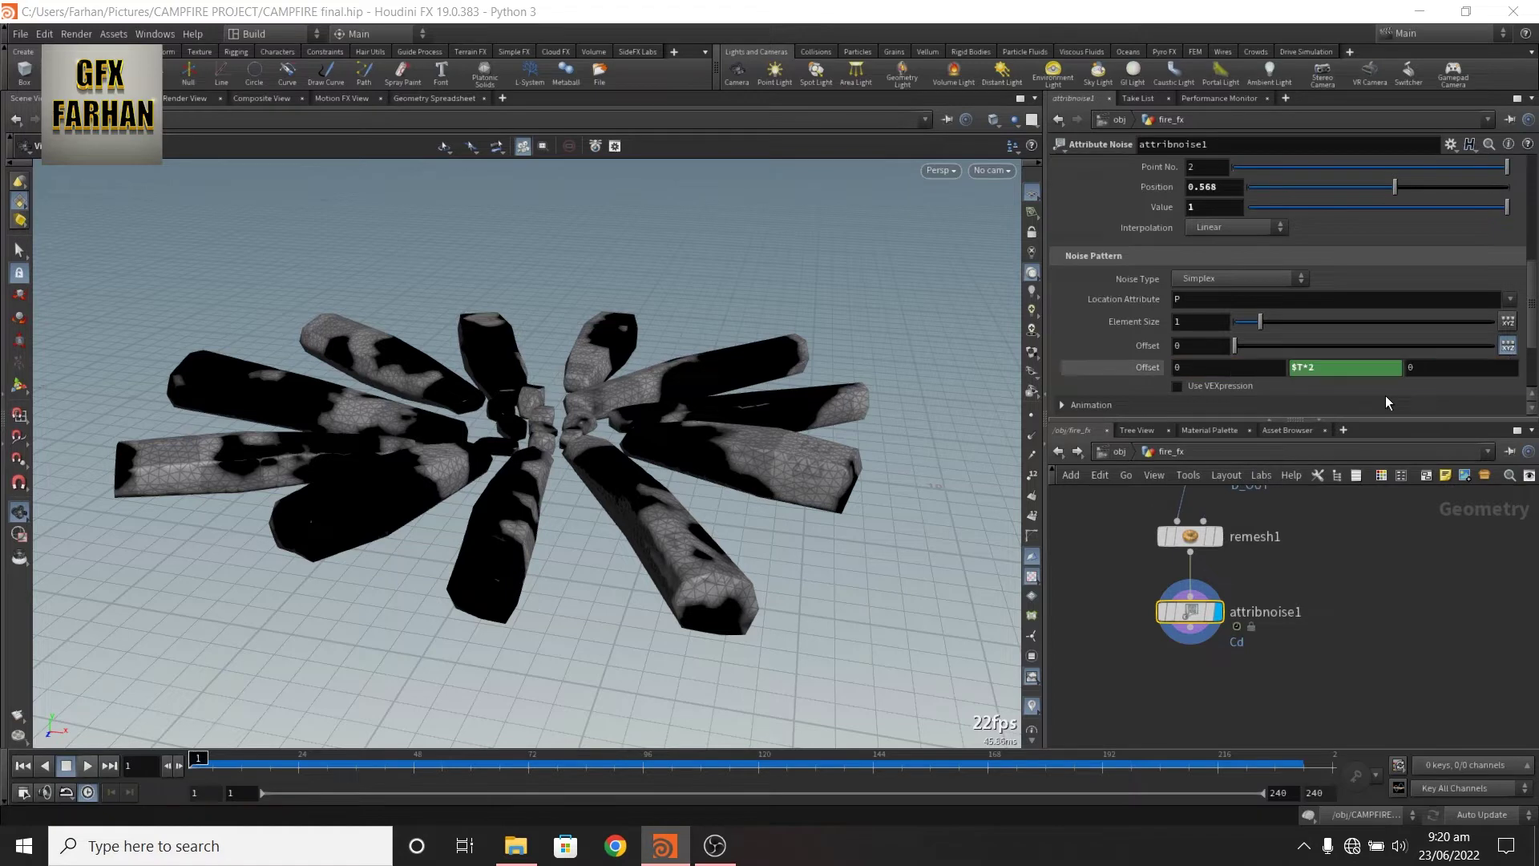
pyautogui.click(84, 766)
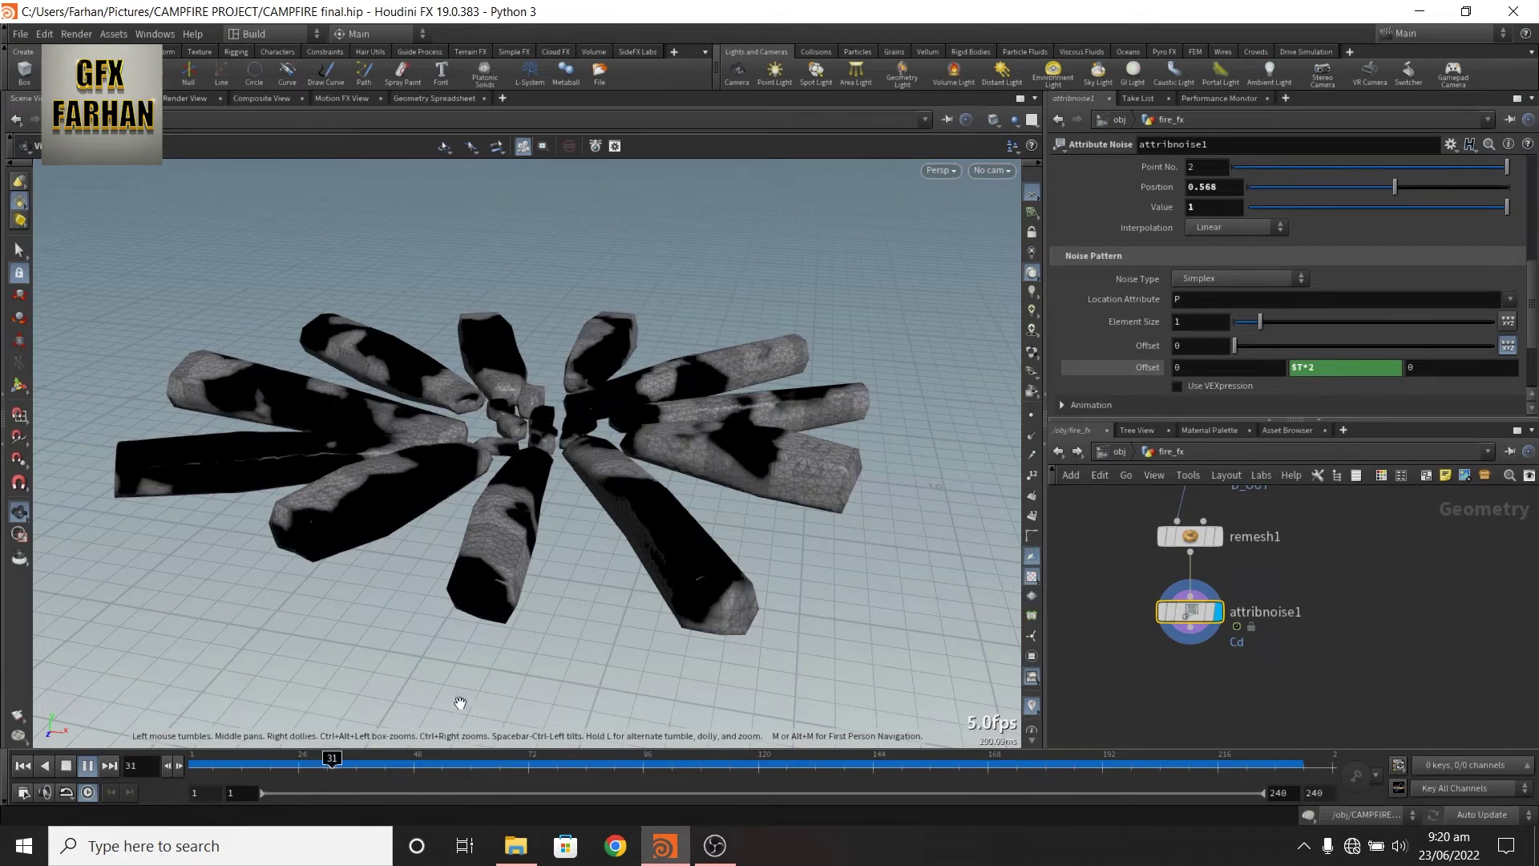
# Add a POP Network fed by attribnoise1 and display it in the viewport
pyautogui.press('Tab')
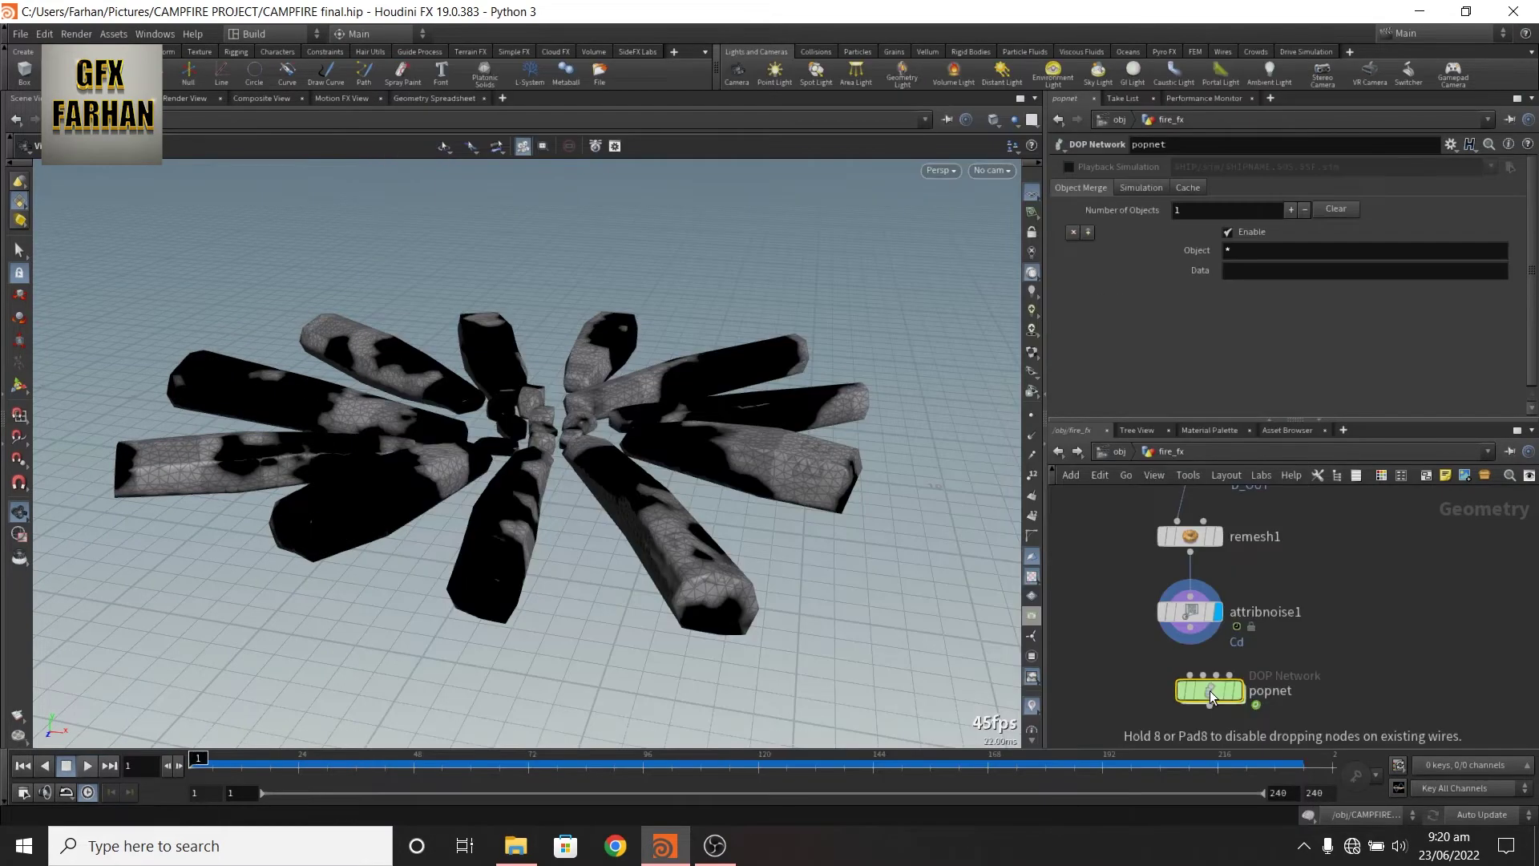
pyautogui.click(1194, 695)
pyautogui.moveTo(1194, 700); pyautogui.dragTo(1172, 640, button='middle')
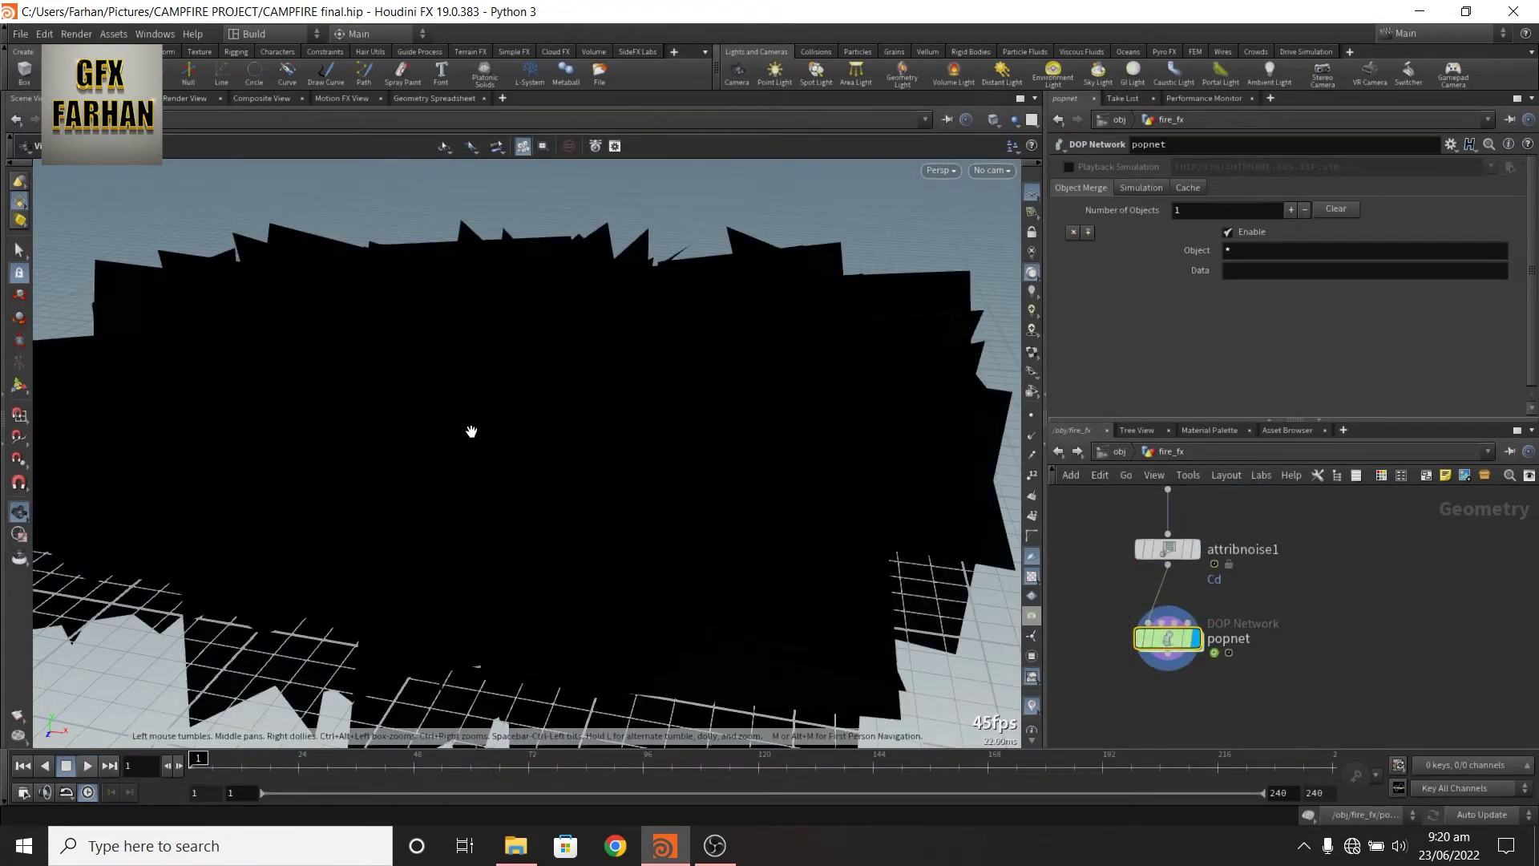
pyautogui.moveTo(512, 447); pyautogui.dragTo(611, 468)
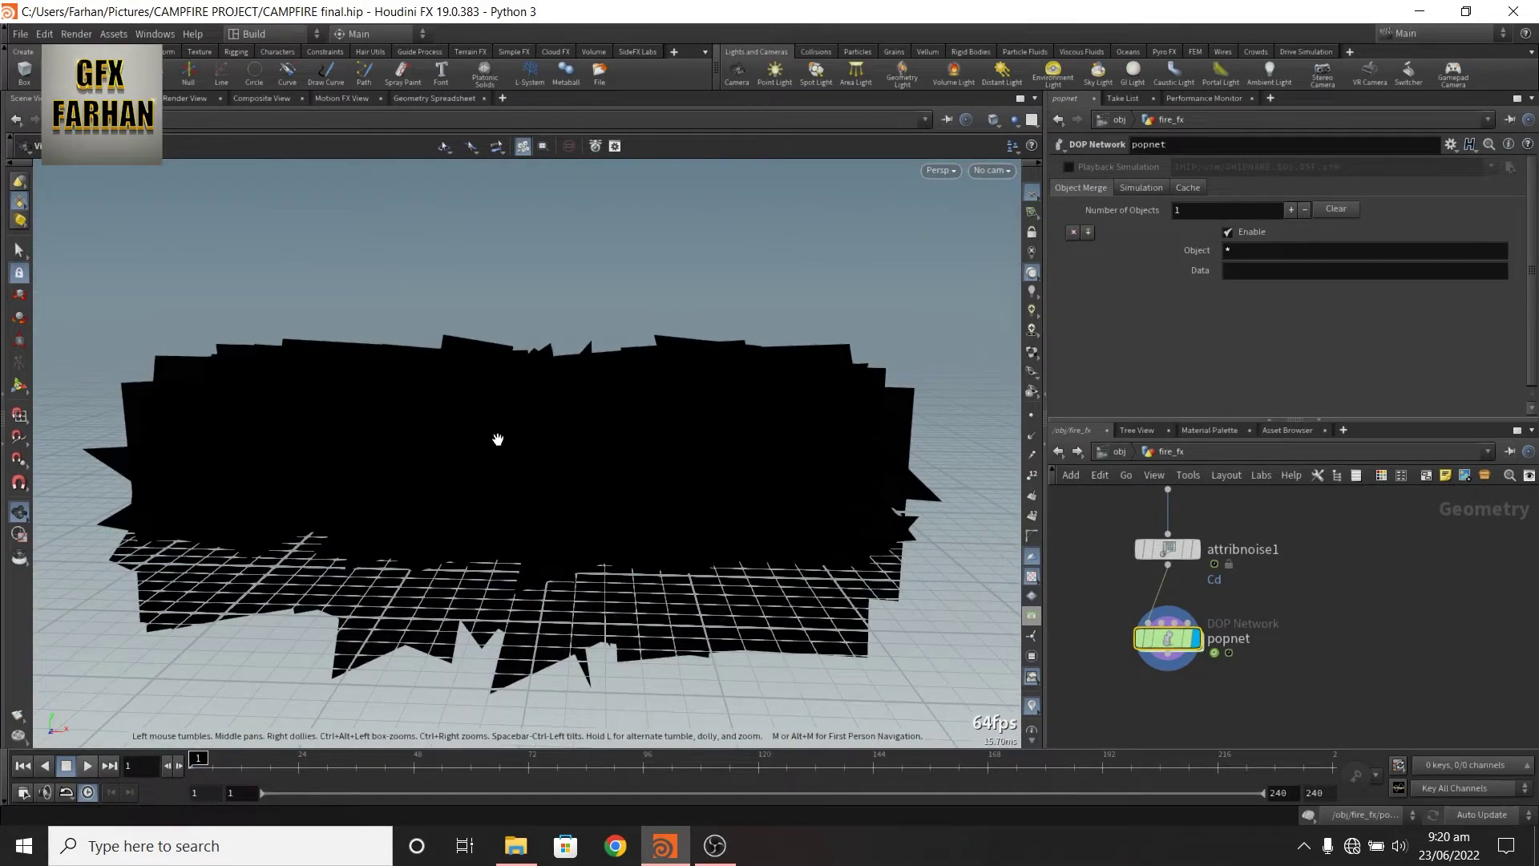
# Switch the viewport to the Dark color scheme and turn off the display of particle sprites
pyautogui.press('d')
pyautogui.click(698, 249)
pyautogui.click(399, 275)
pyautogui.click(386, 307)
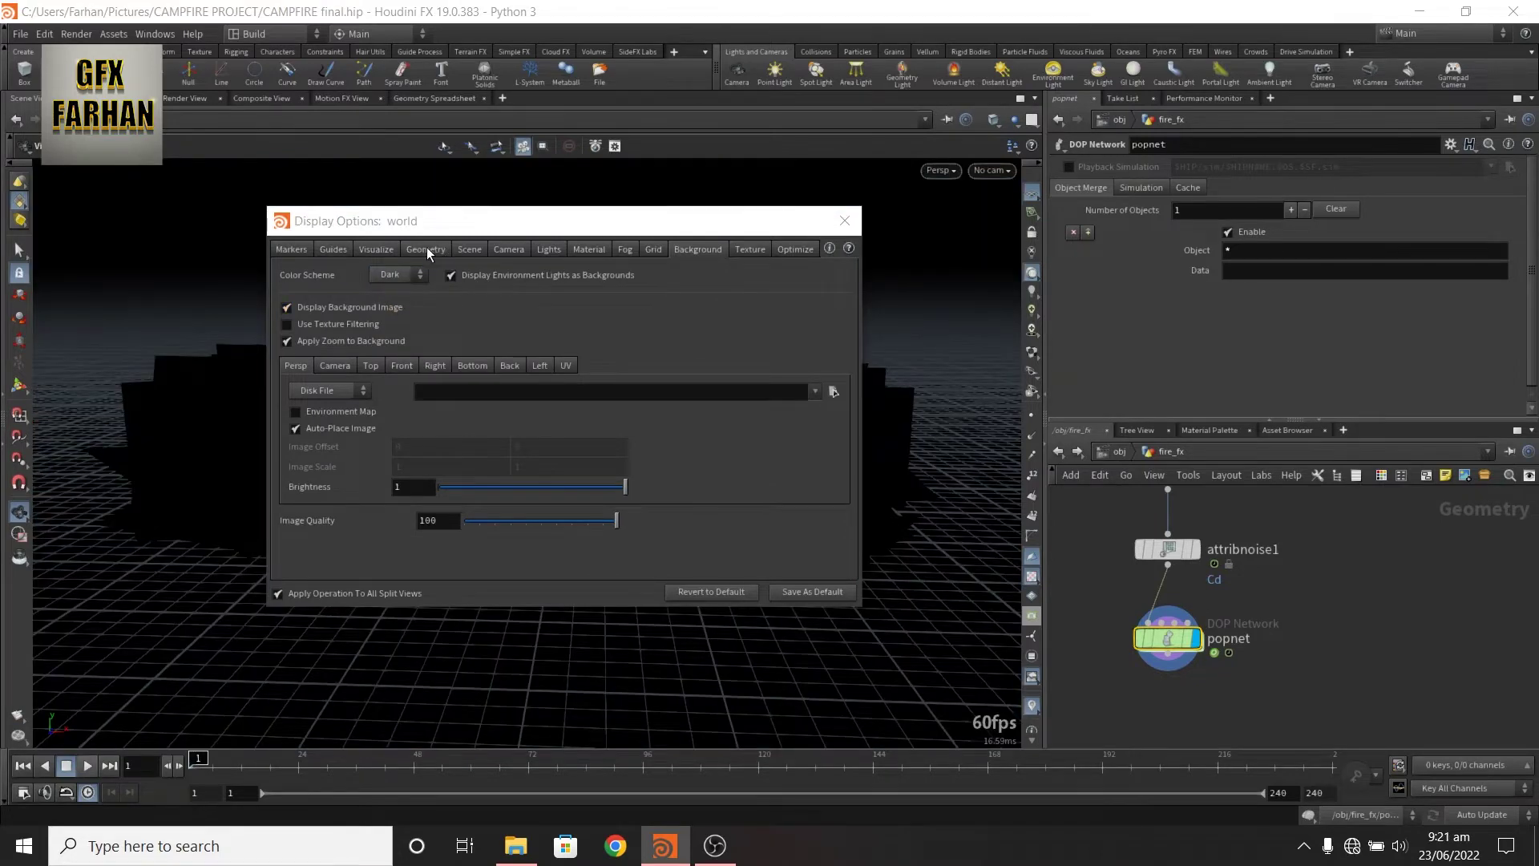
pyautogui.click(427, 250)
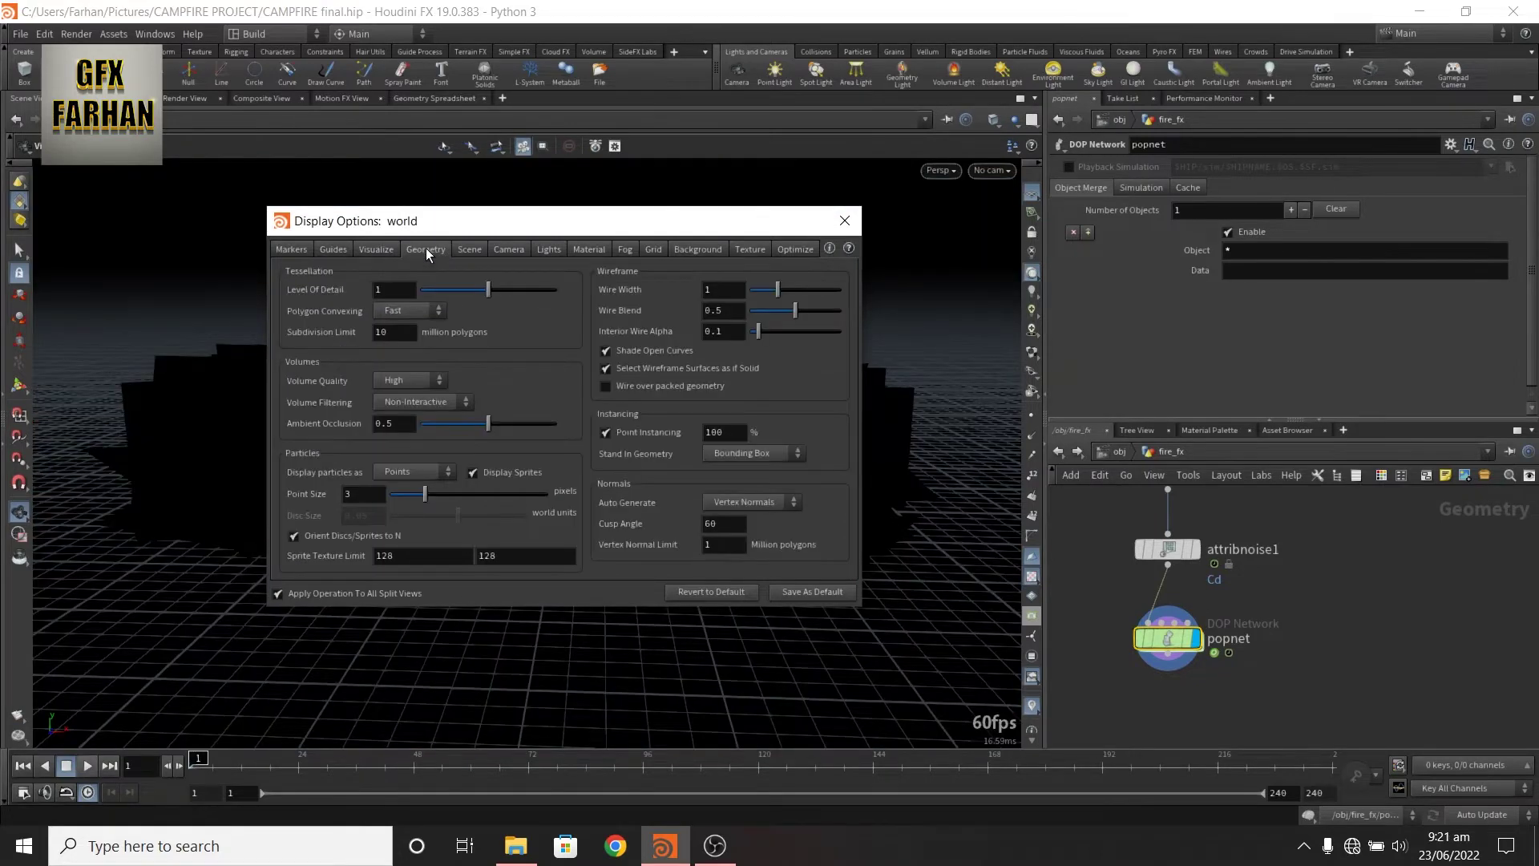
pyautogui.click(473, 473)
pyautogui.click(845, 221)
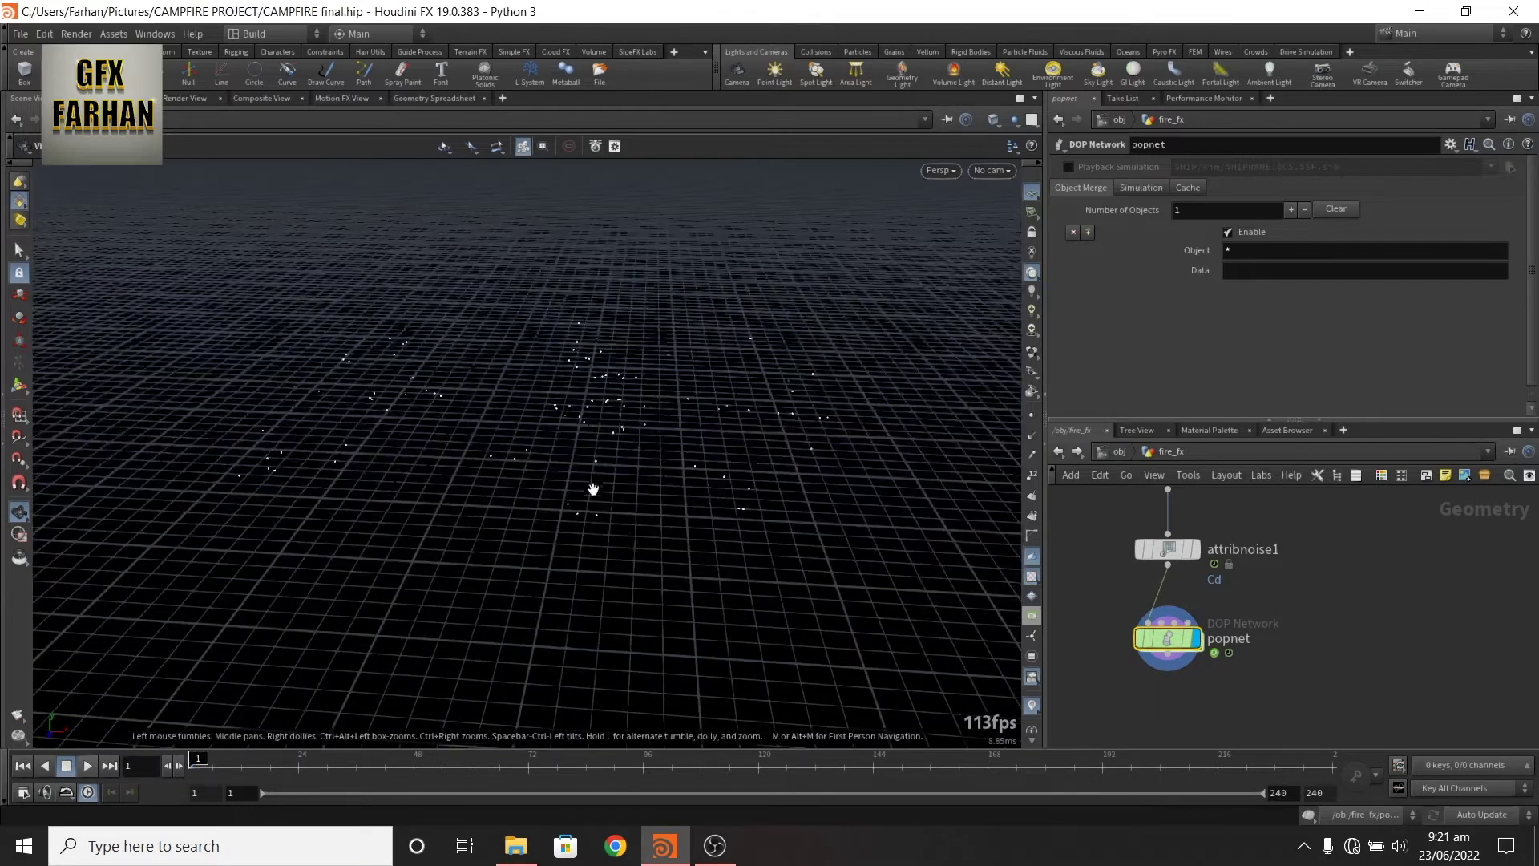
# Inside popnet, set the emission attribute of the source_first_input POP Source to Cd
pyautogui.doubleClick(1168, 638)
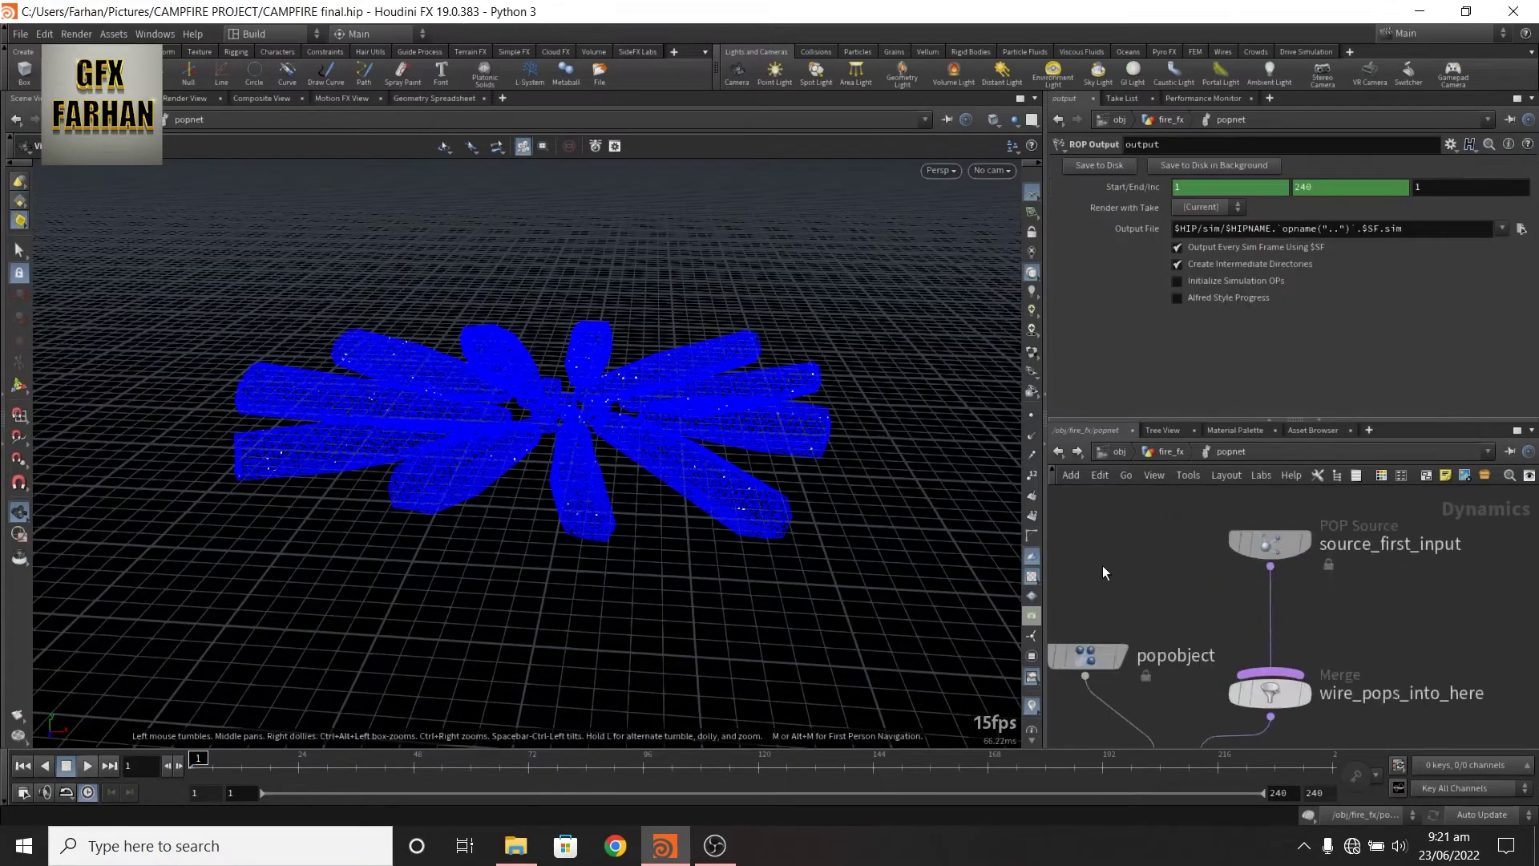
pyautogui.click(1228, 627)
pyautogui.click(1206, 212)
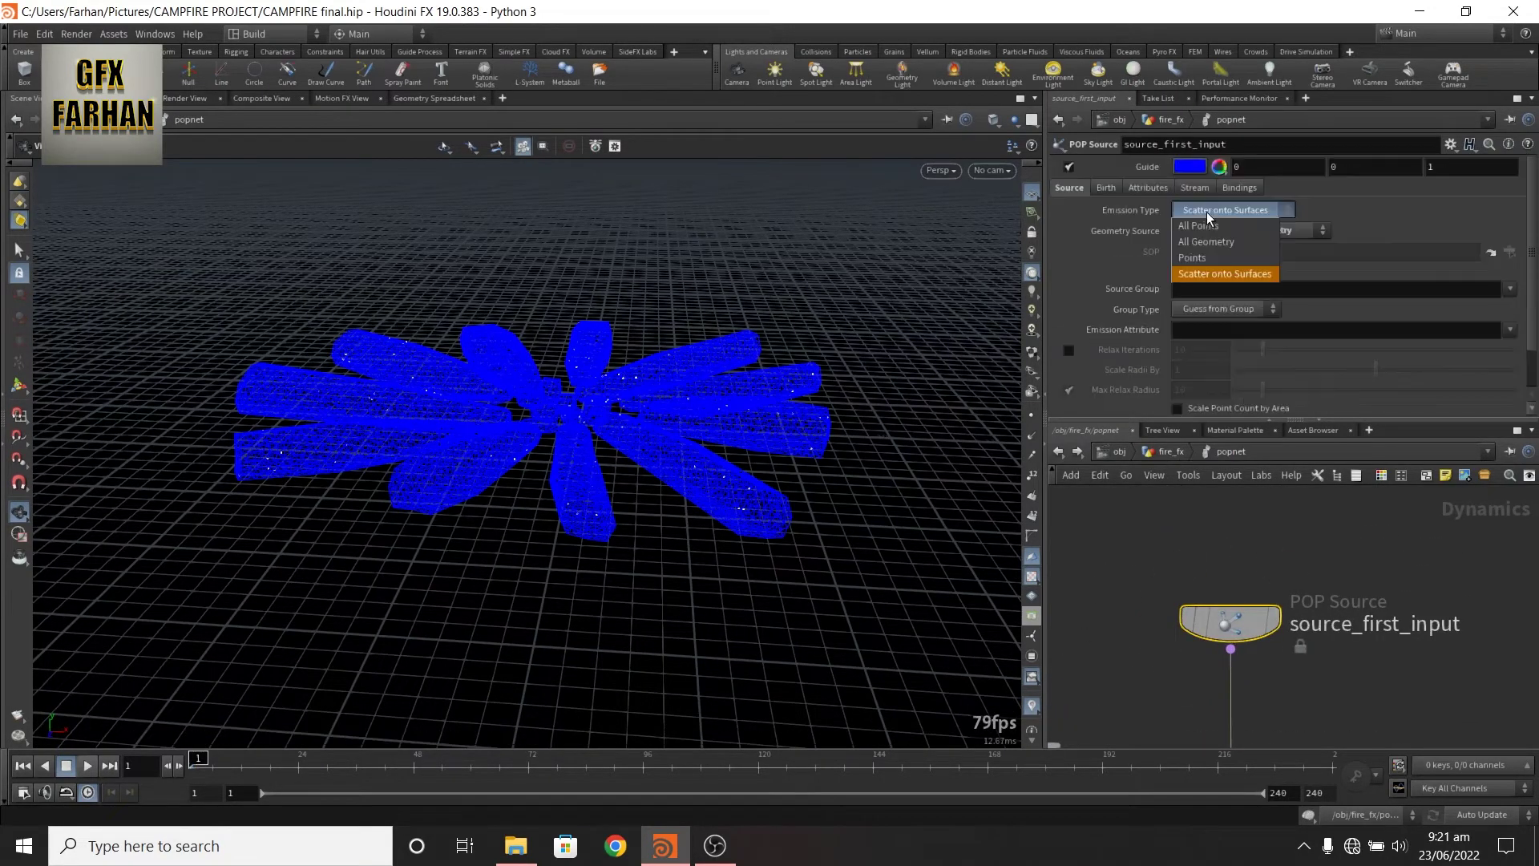
pyautogui.click(1206, 211)
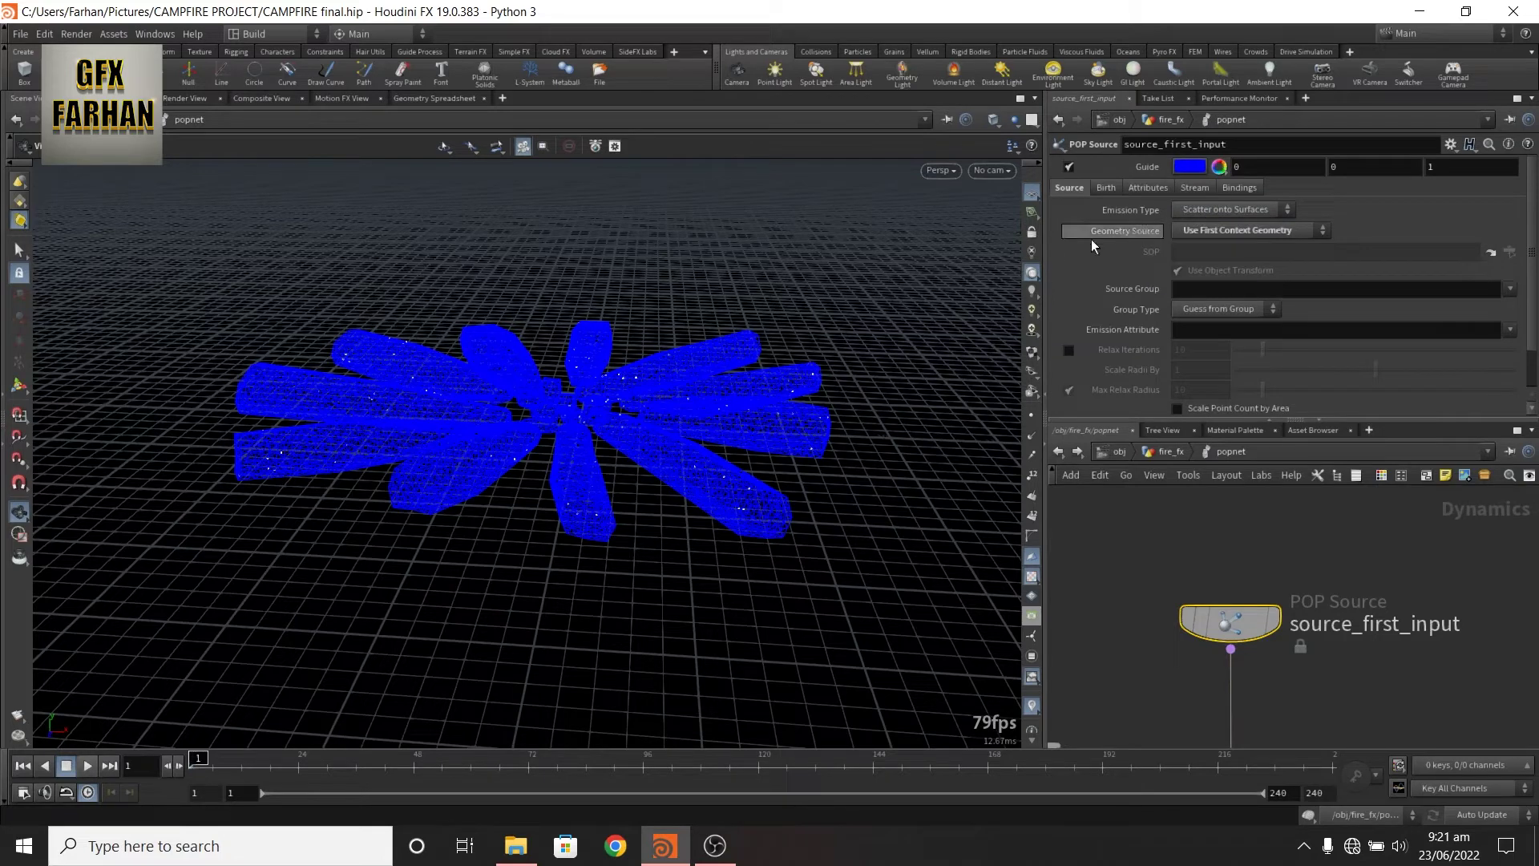
pyautogui.click(1510, 332)
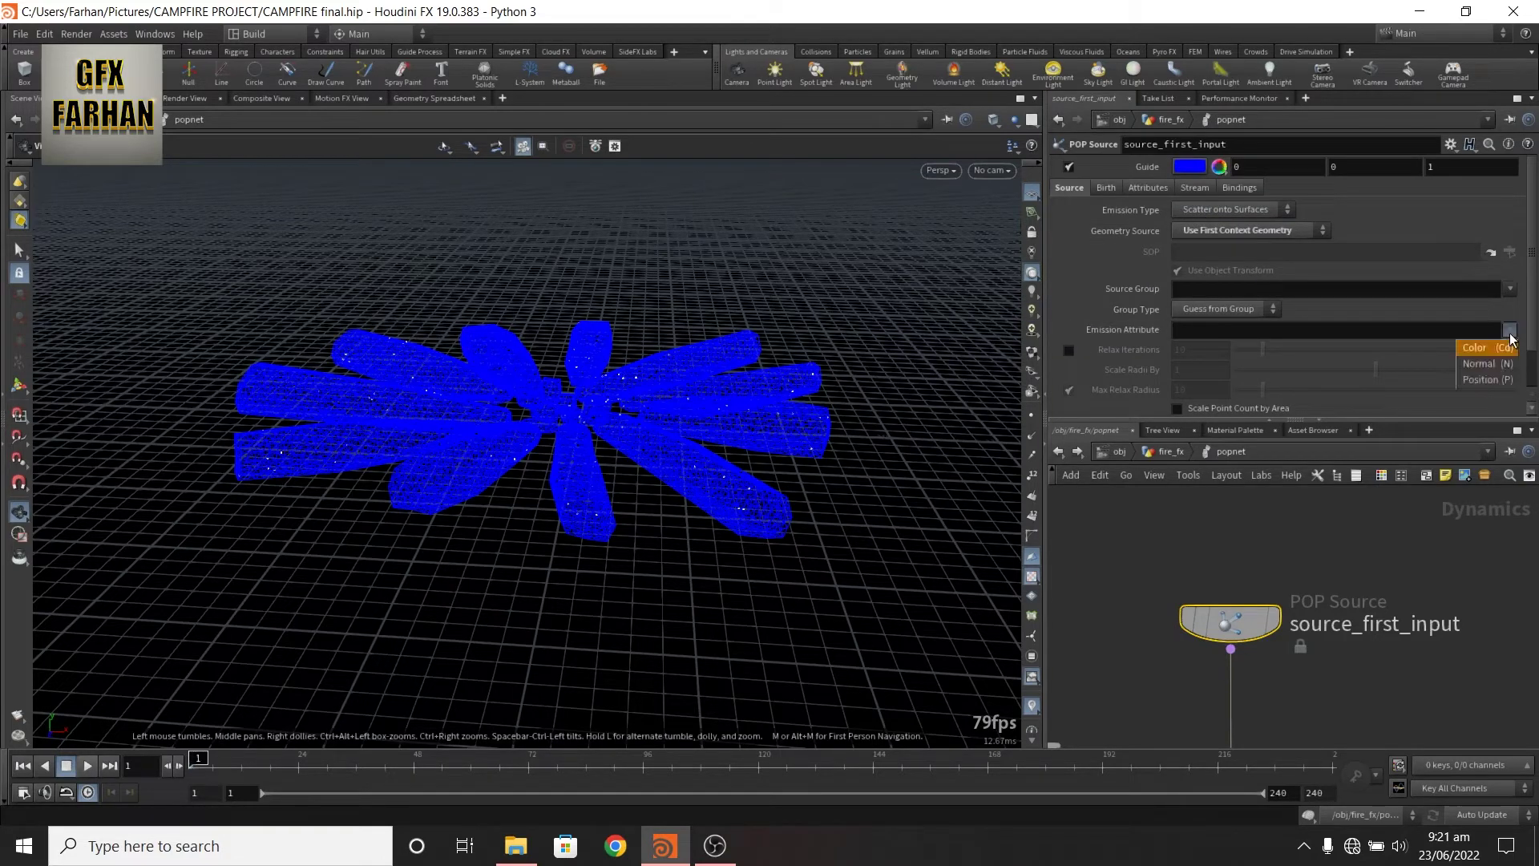
pyautogui.click(1496, 351)
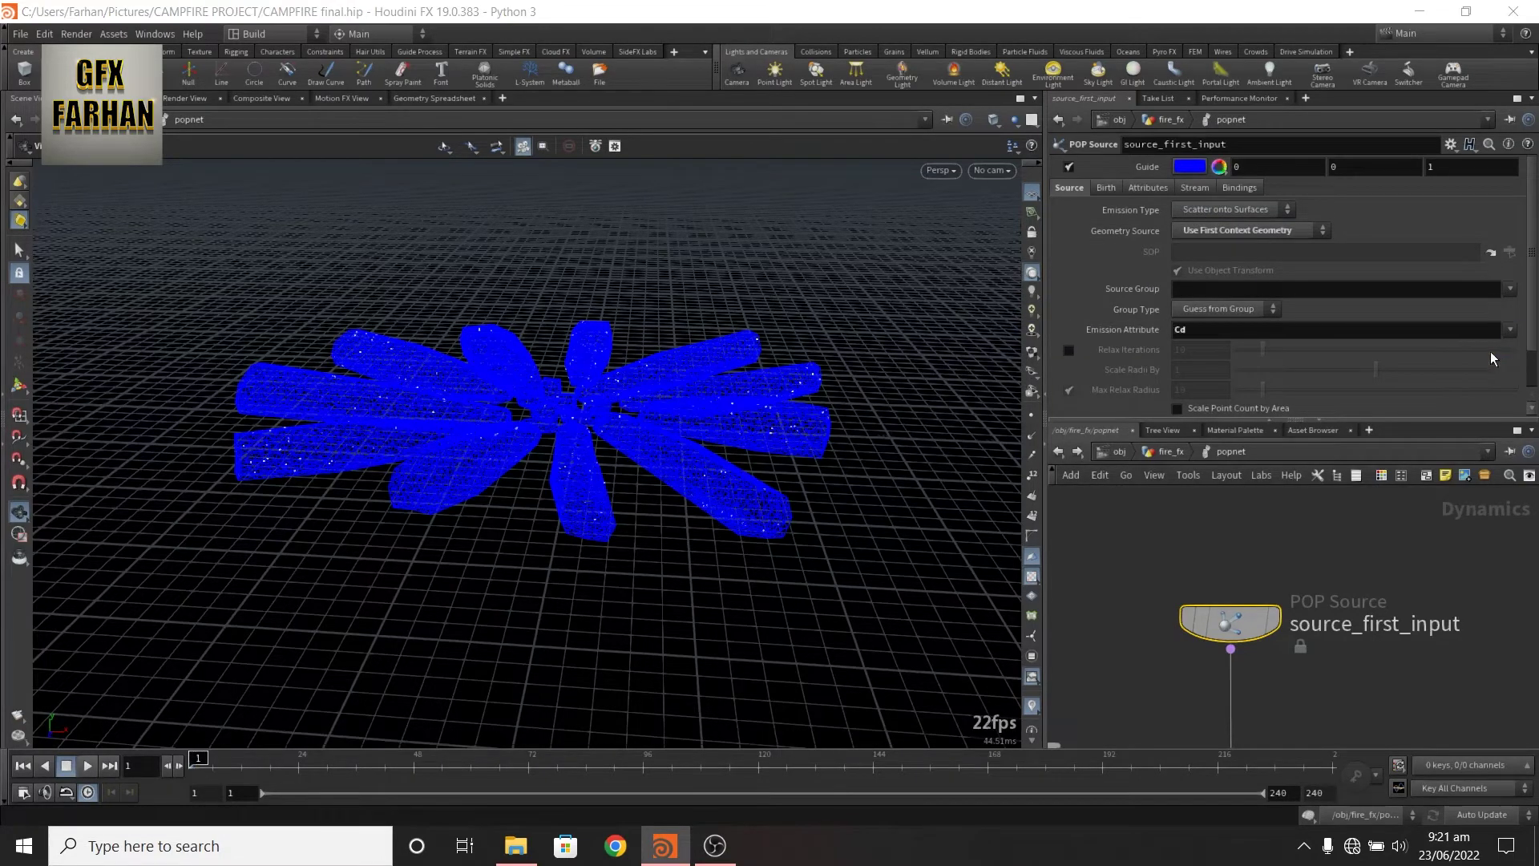
# Check the particles at the fire_fx level, and play the particle simulation inside popnet
pyautogui.click(1157, 454)
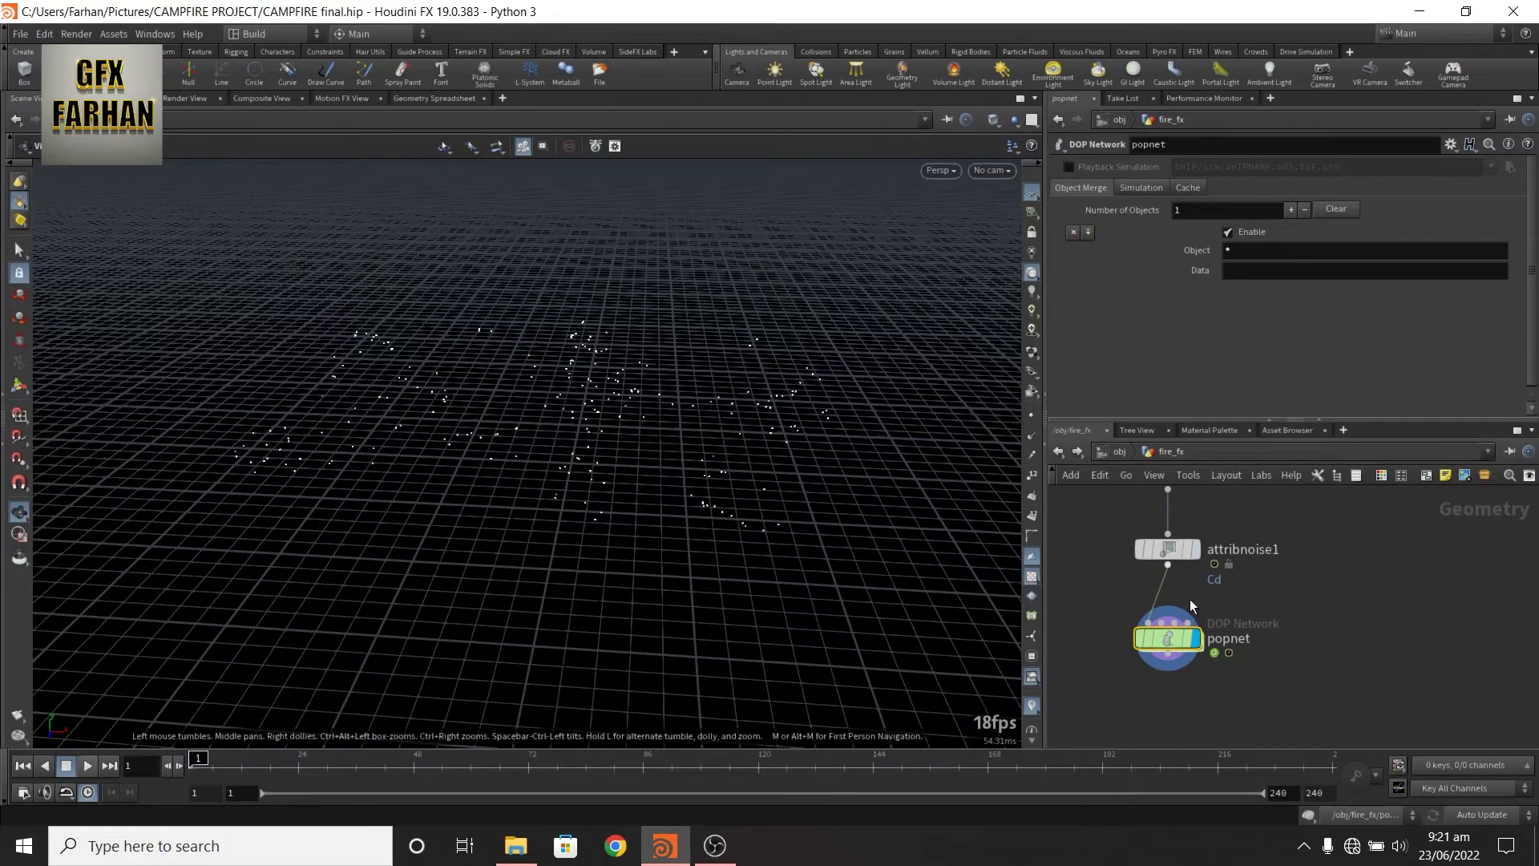
pyautogui.doubleClick(1170, 636)
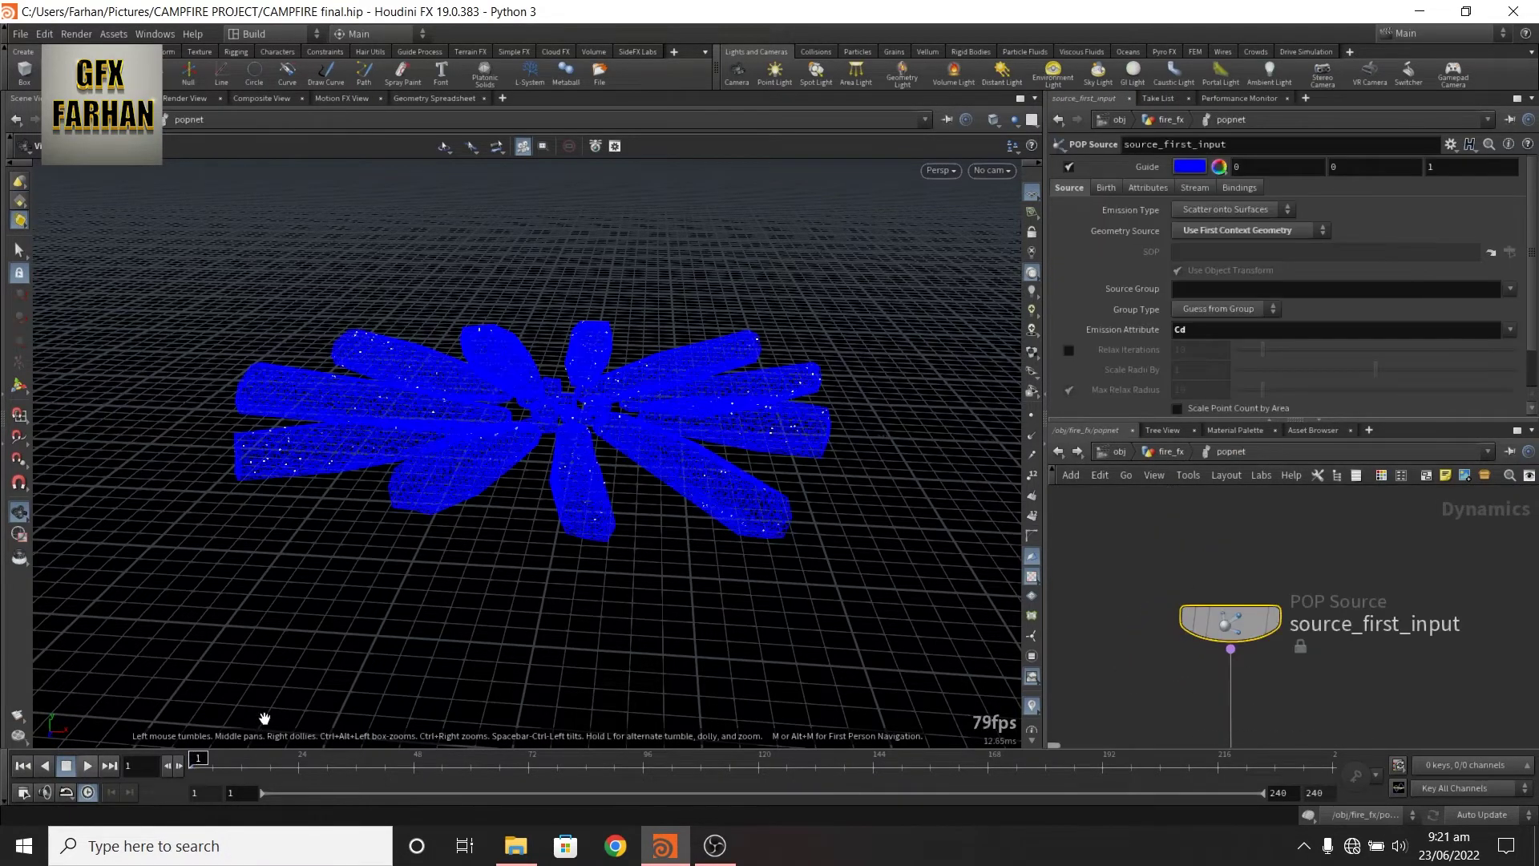
pyautogui.click(88, 765)
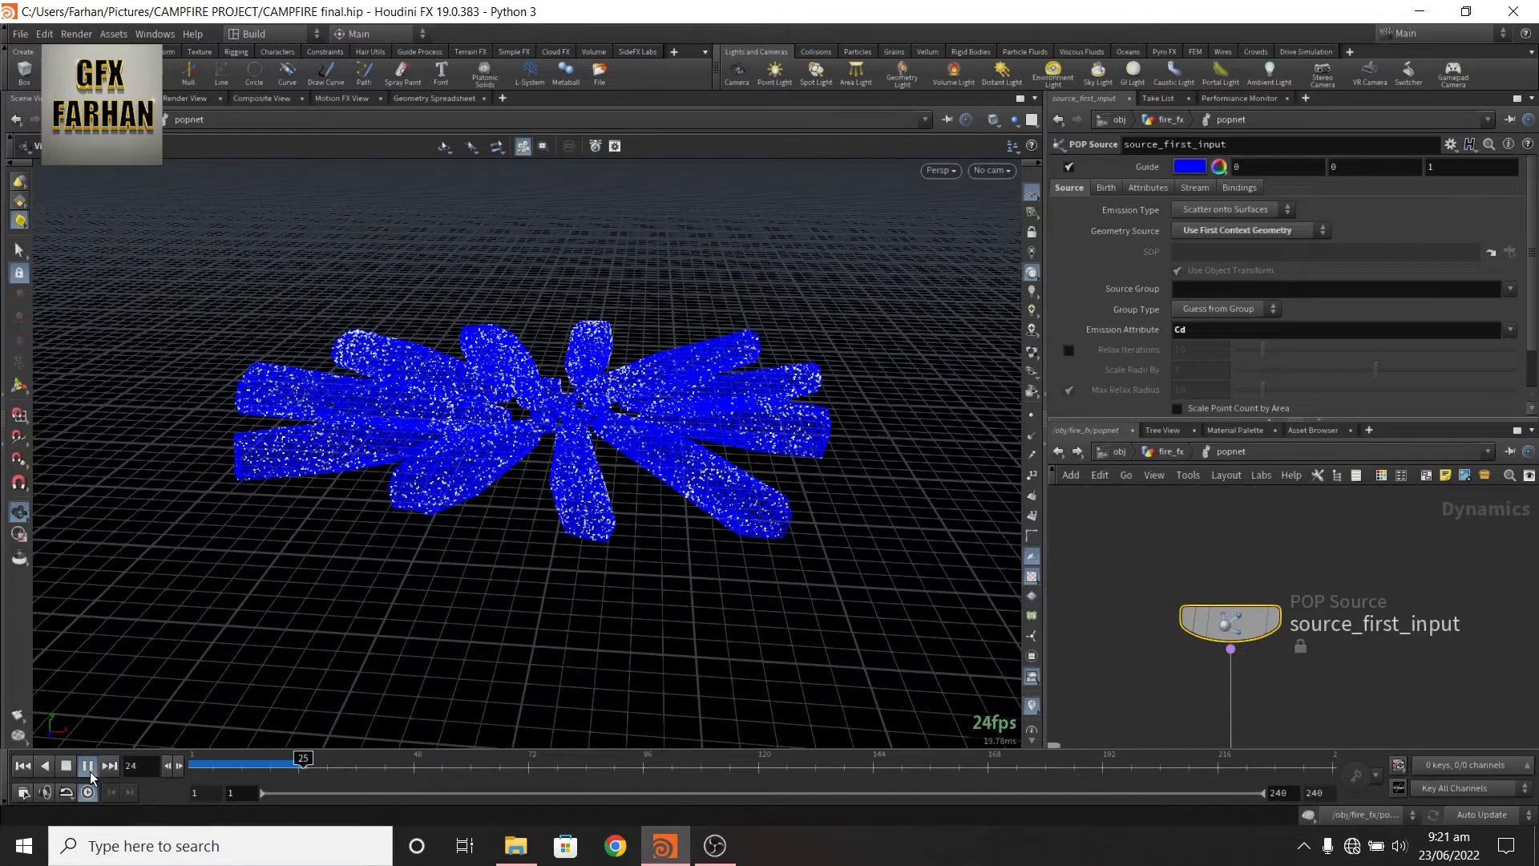
pyautogui.click(88, 768)
# Enable Scale Point Count by Area on the source_first_input POP Source
pyautogui.scroll(-2, 1180, 359)
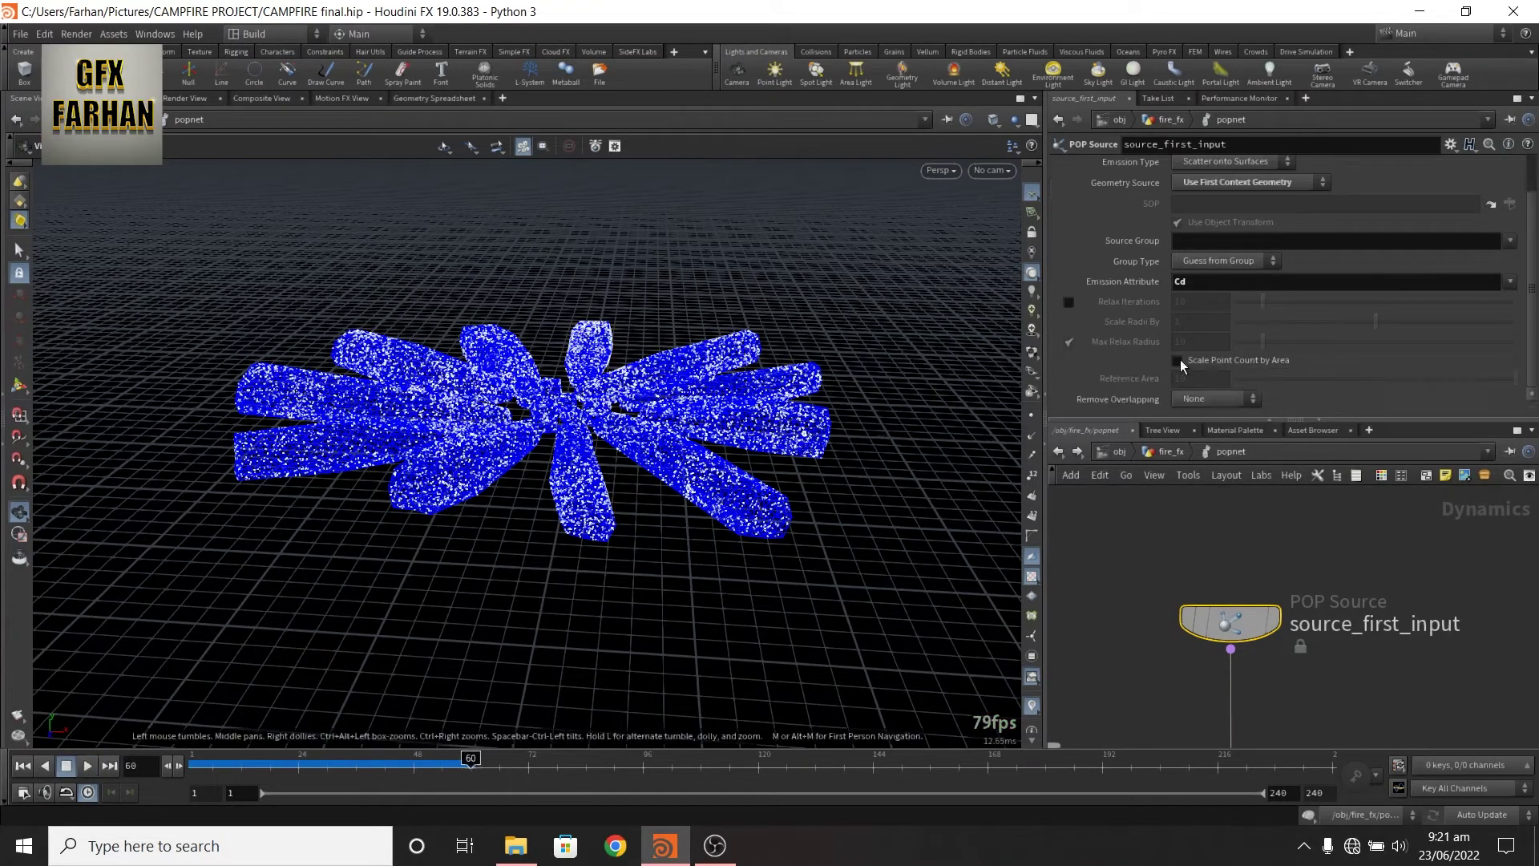
pyautogui.click(1179, 361)
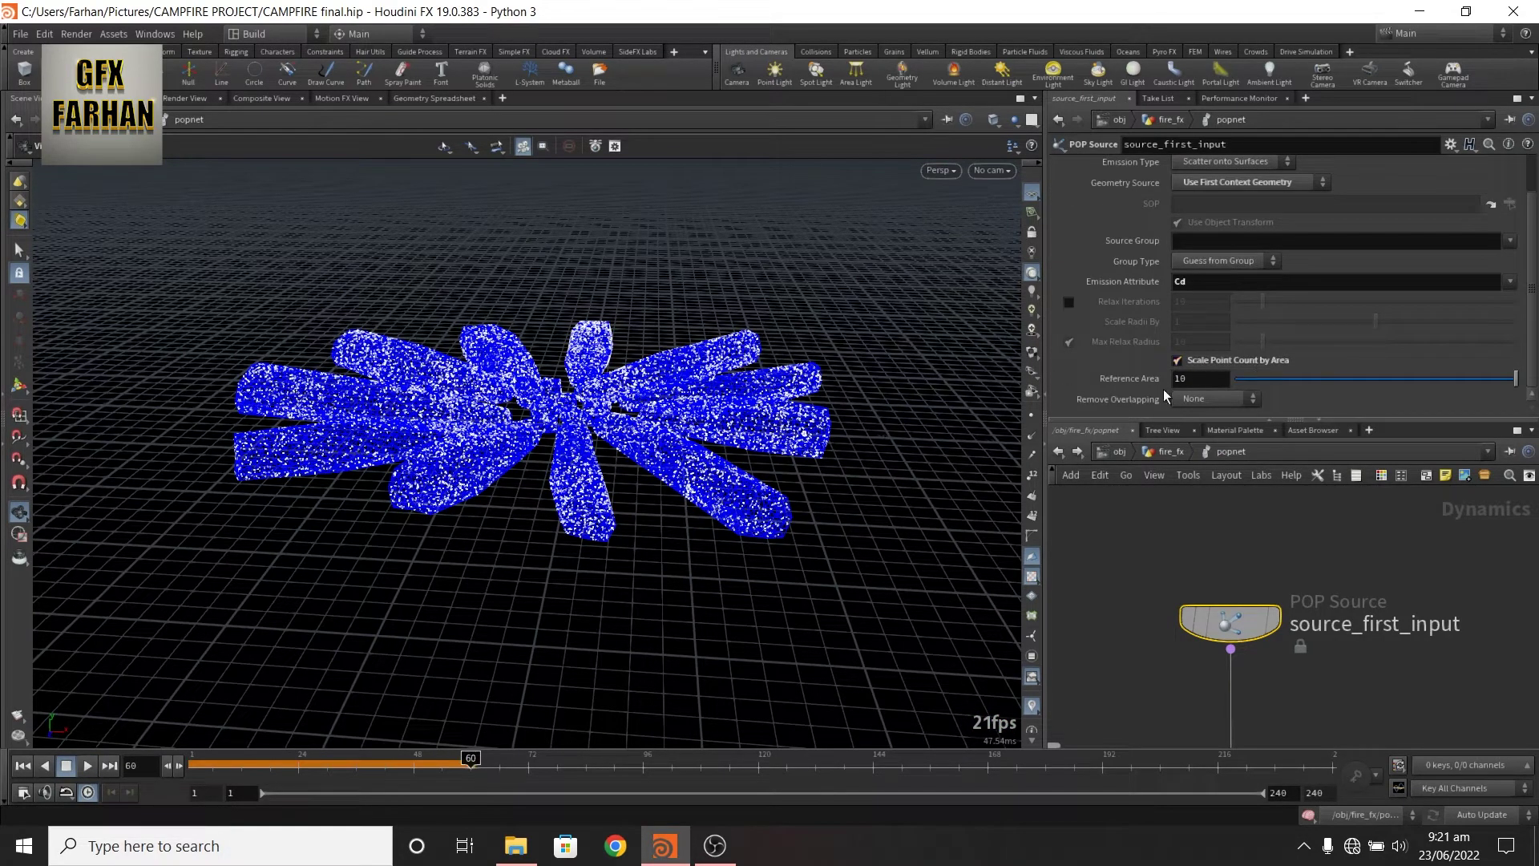
# Set the Reference Area of source_first_input to 5 and play the simulation to check the emission
pyautogui.press('BackSpace')
pyautogui.press('BackSpace')
pyautogui.write('5')
pyautogui.press('Return')
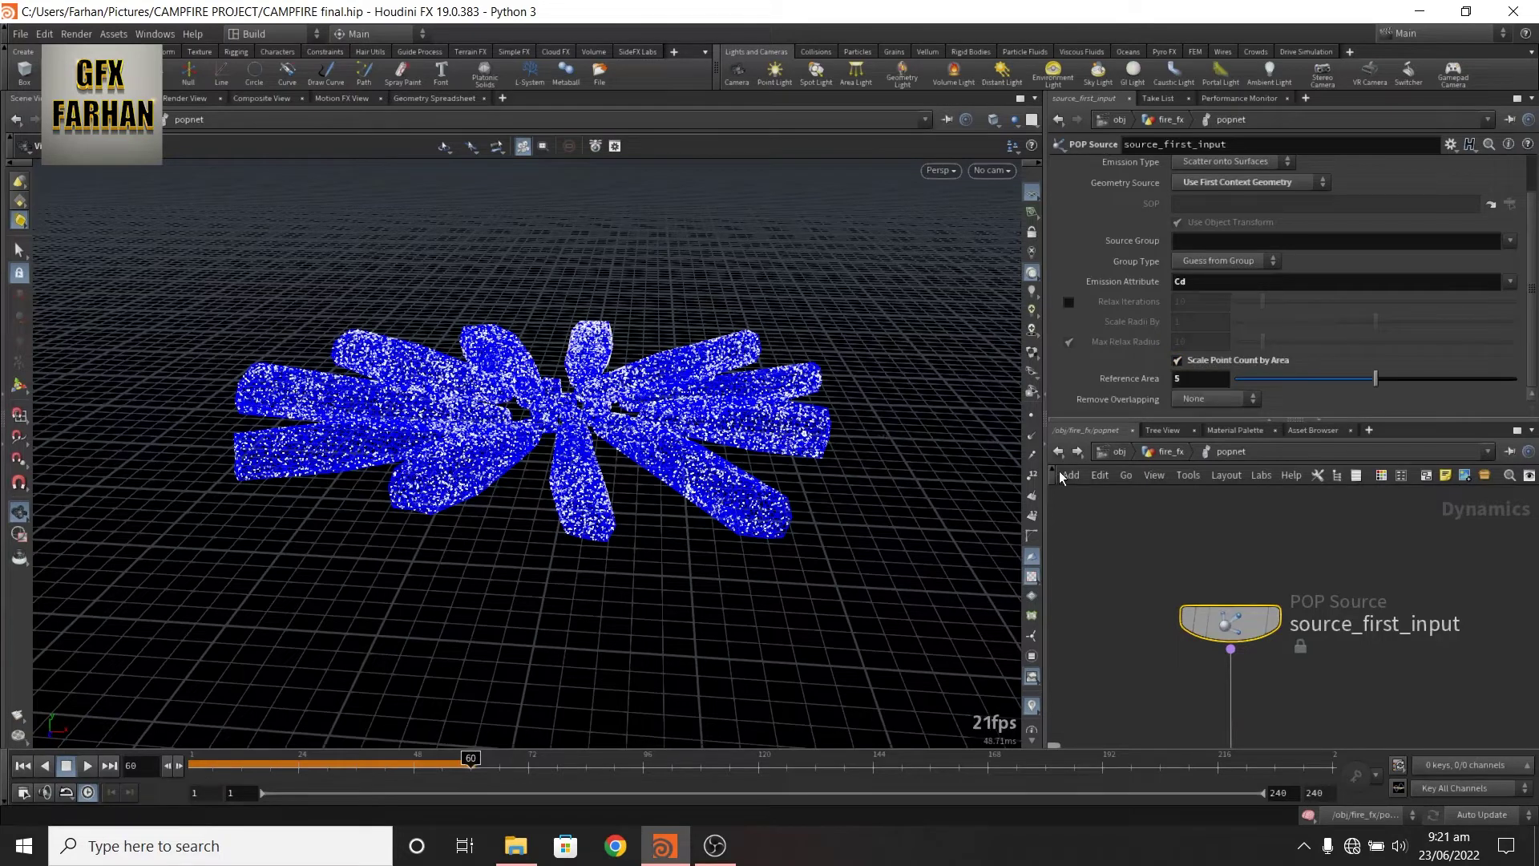
pyautogui.click(22, 766)
pyautogui.click(88, 765)
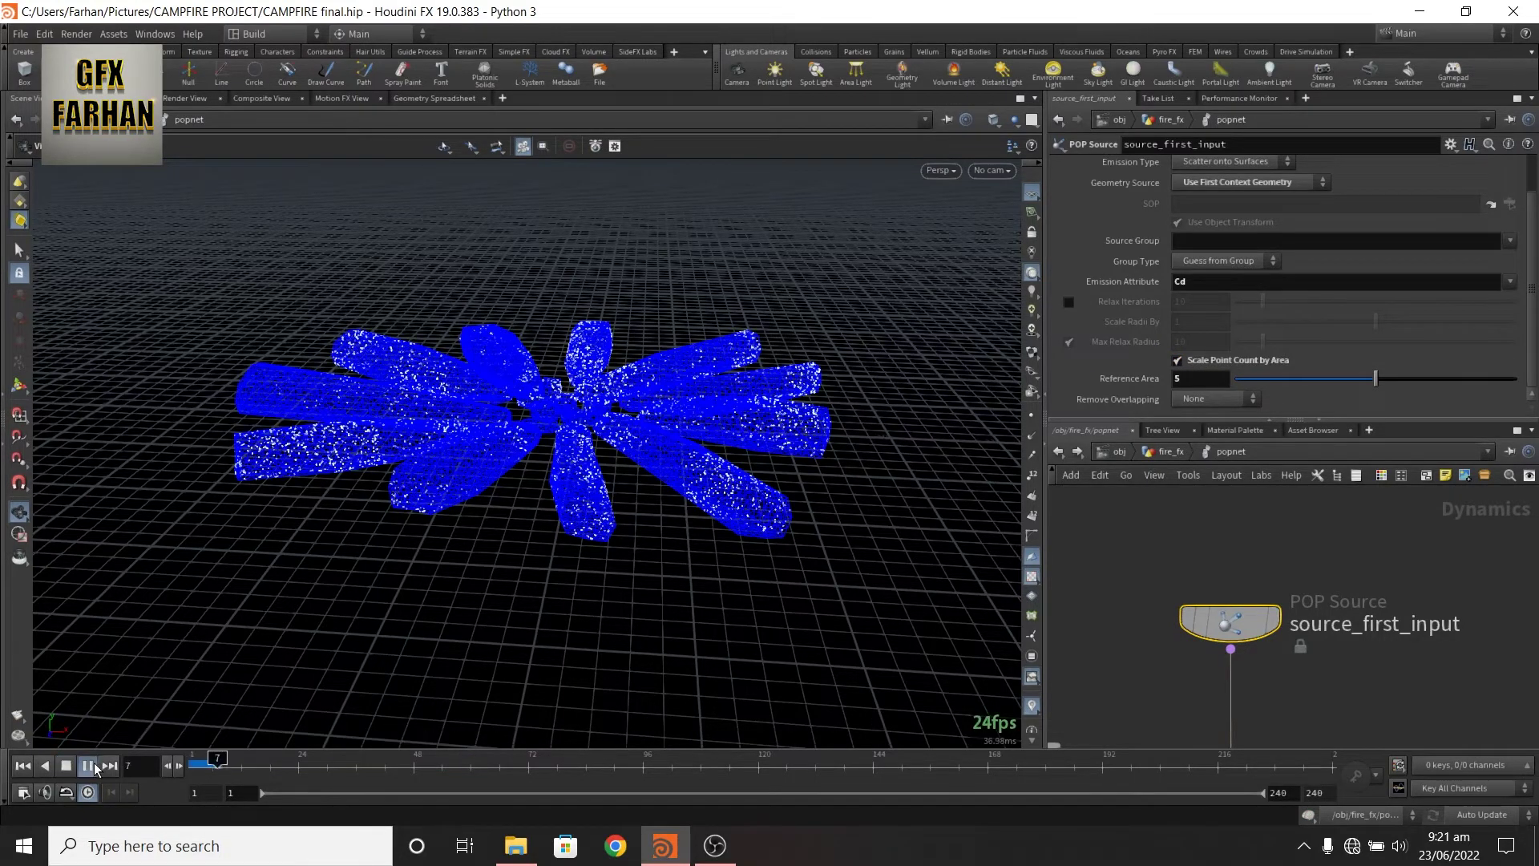
pyautogui.click(88, 766)
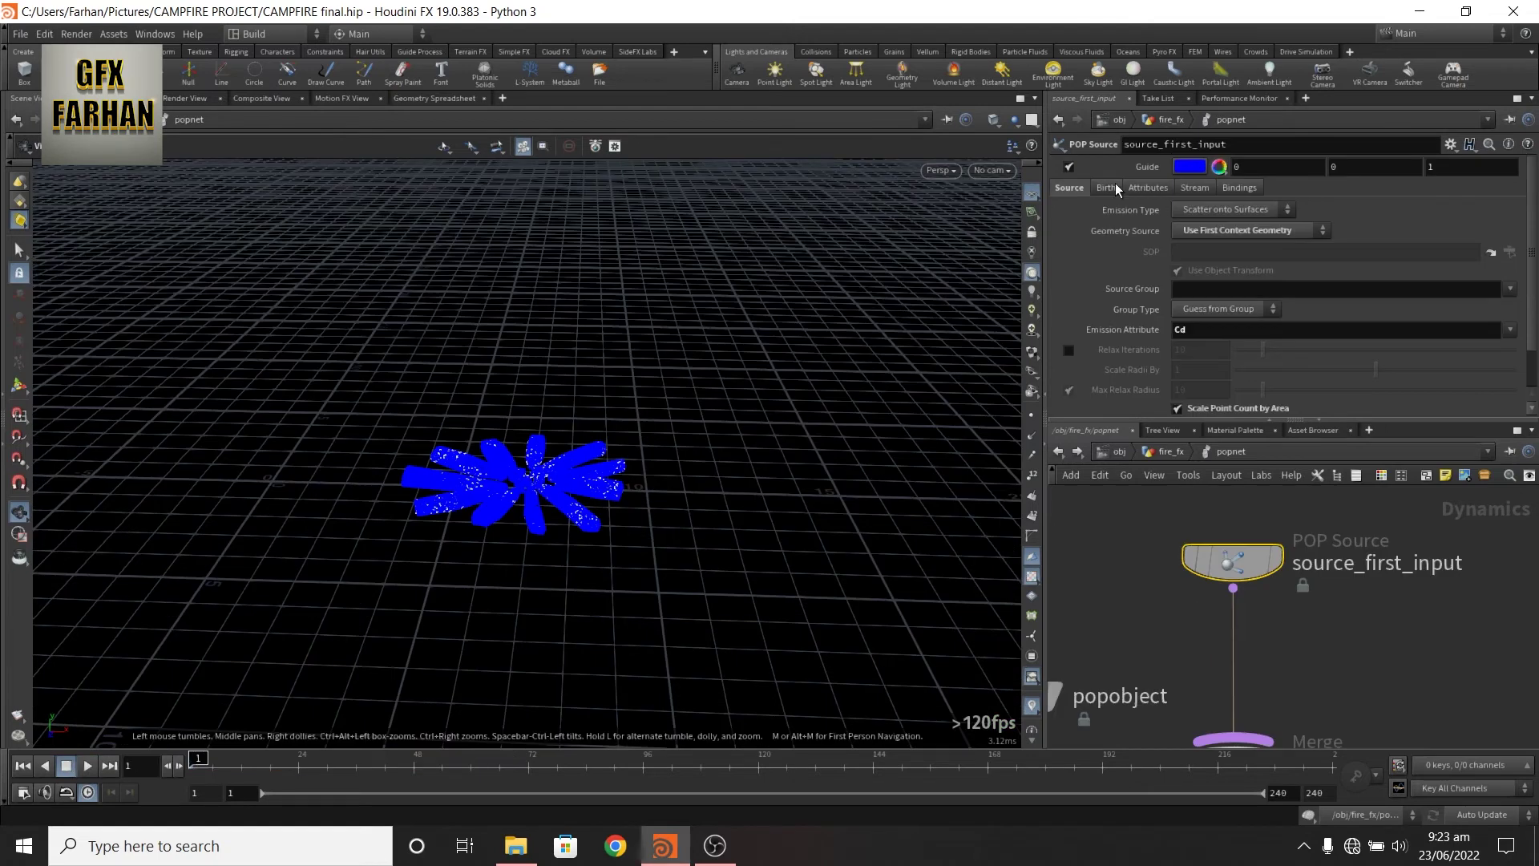
# Set the POP Source's Impulse Count to 1000, and its Const. Activation and Const. Birth Rate to 0
pyautogui.click(1100, 187)
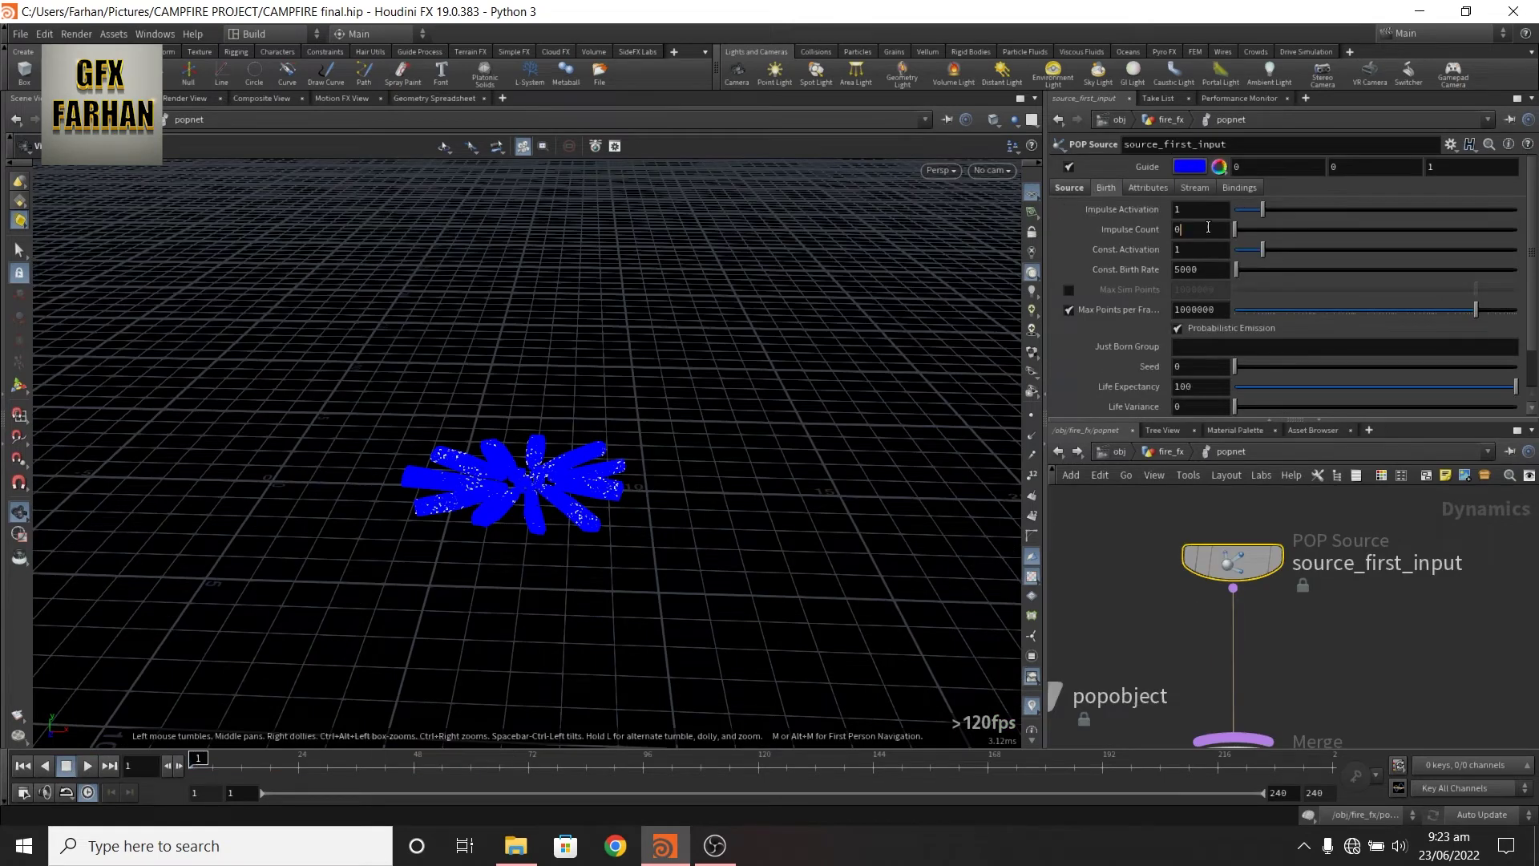
pyautogui.write('1000')
pyautogui.press('Return')
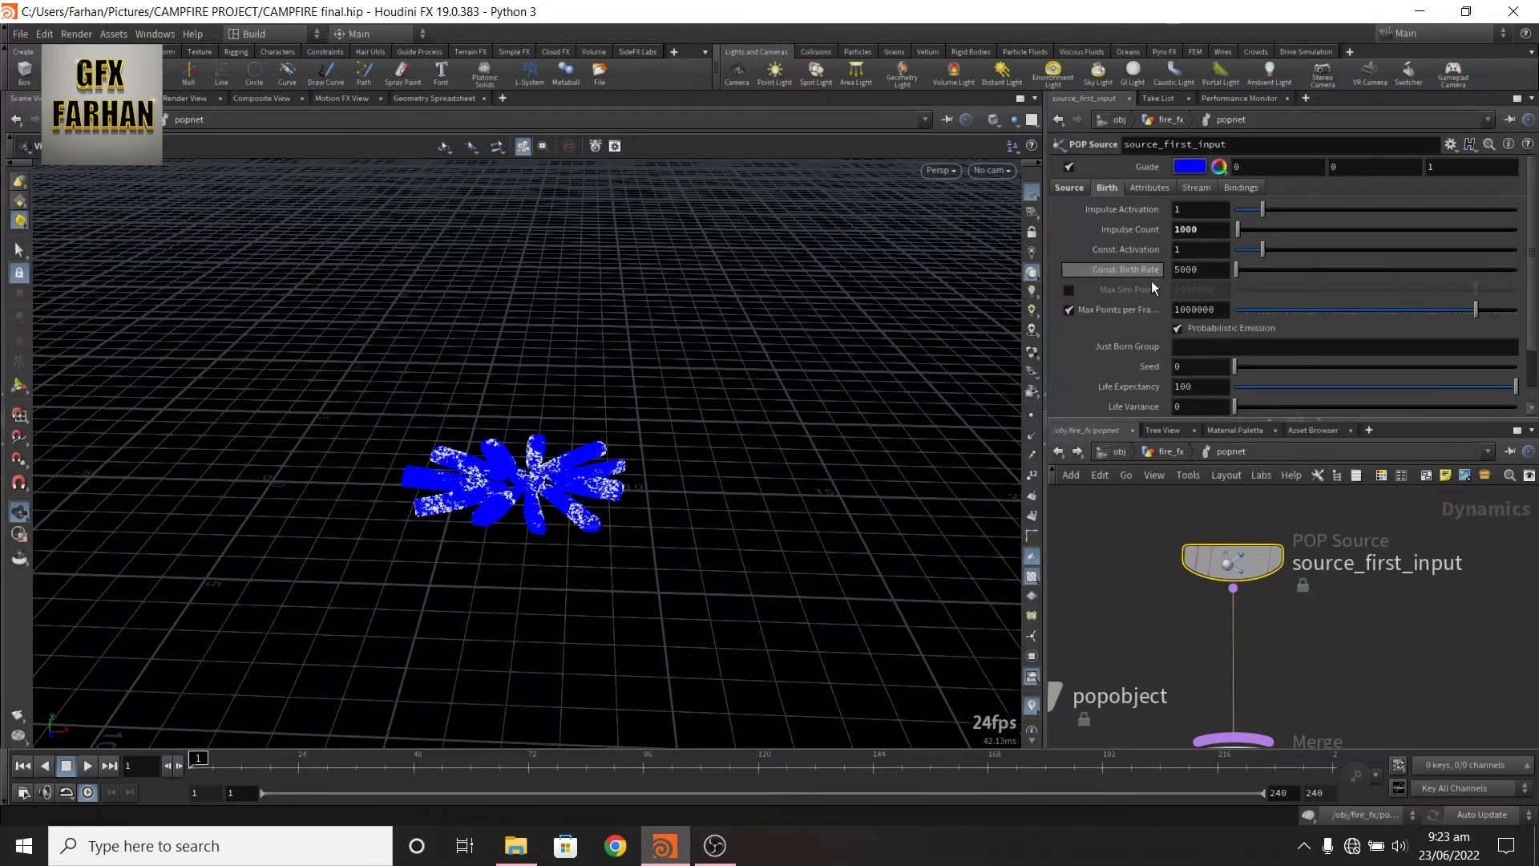
pyautogui.press('Tab')
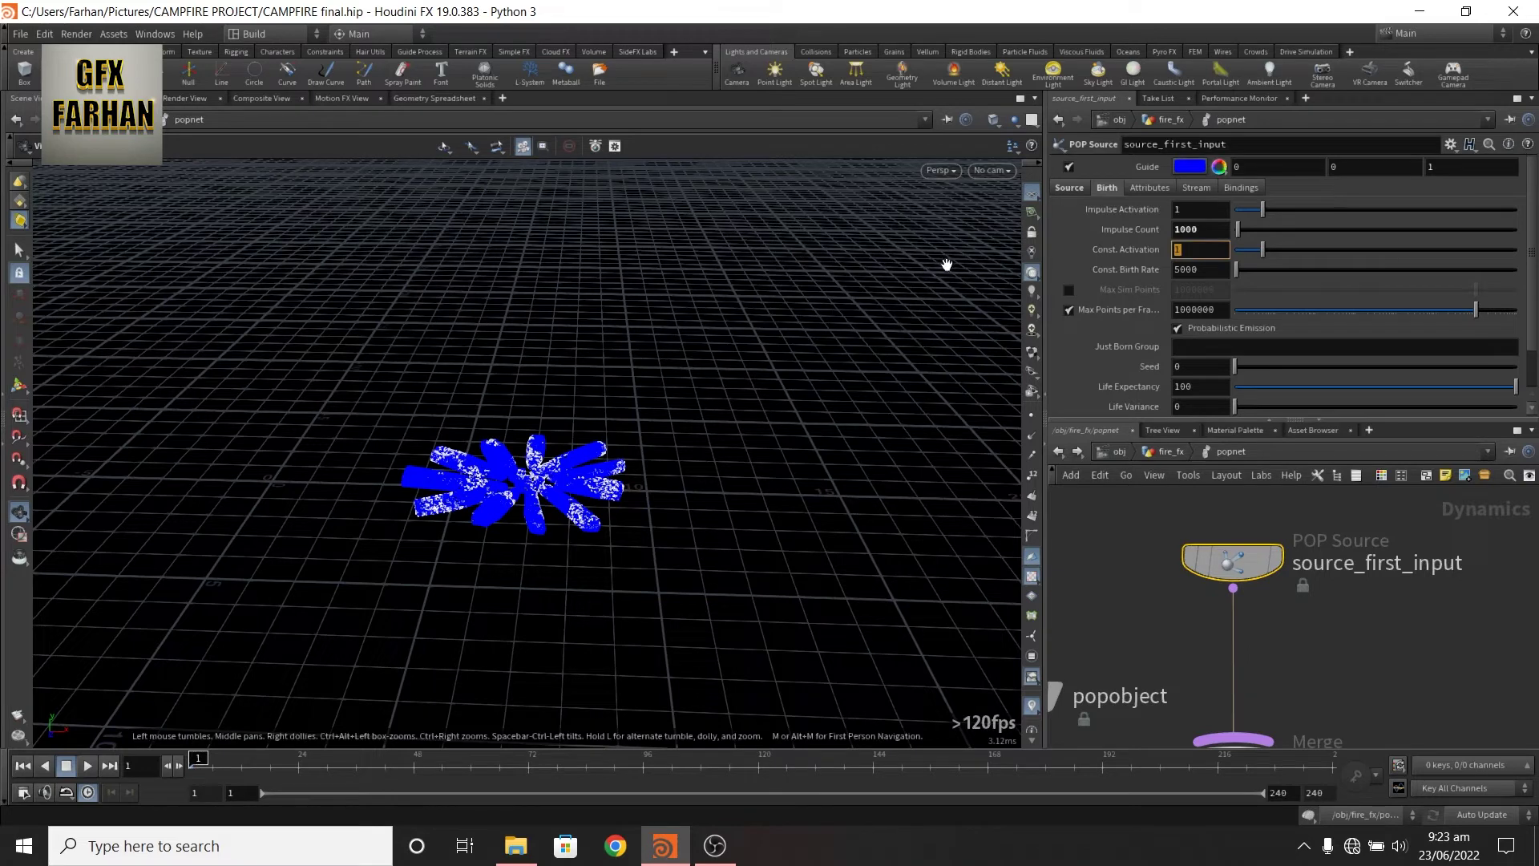
pyautogui.write('0')
pyautogui.moveTo(1209, 269); pyautogui.dragTo(1034, 250)
pyautogui.write('0')
pyautogui.press('Return')
# Set the POP Source's Life Expectancy to 0.5 and Life Variance to 0.05, and play the simulation
pyautogui.scroll(-2, 1104, 338)
pyautogui.moveTo(1206, 338); pyautogui.dragTo(855, 299)
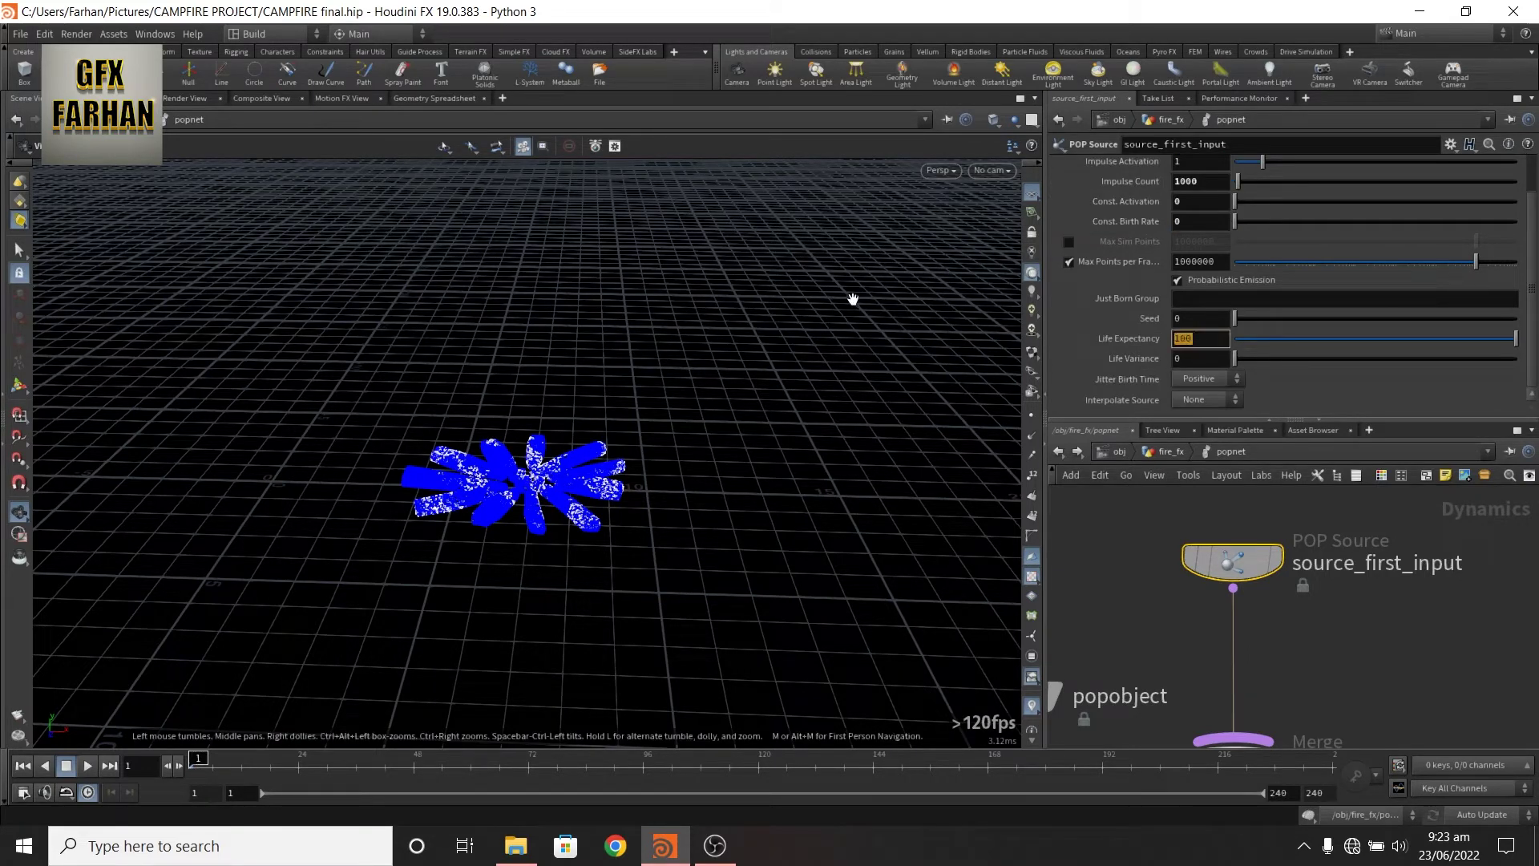
pyautogui.write('0.5')
pyautogui.press('Tab')
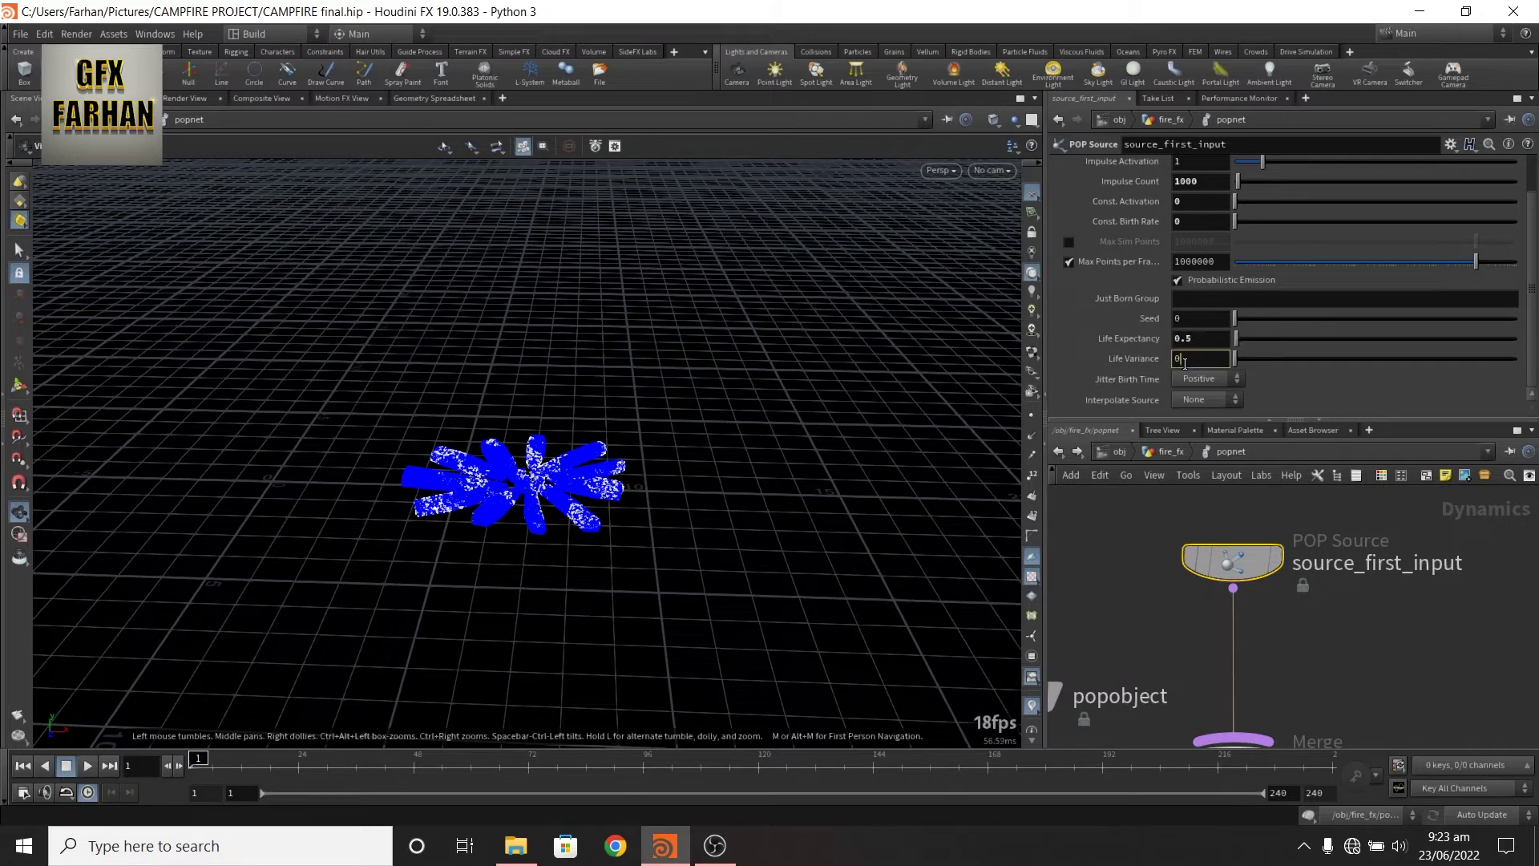
pyautogui.write('0.')
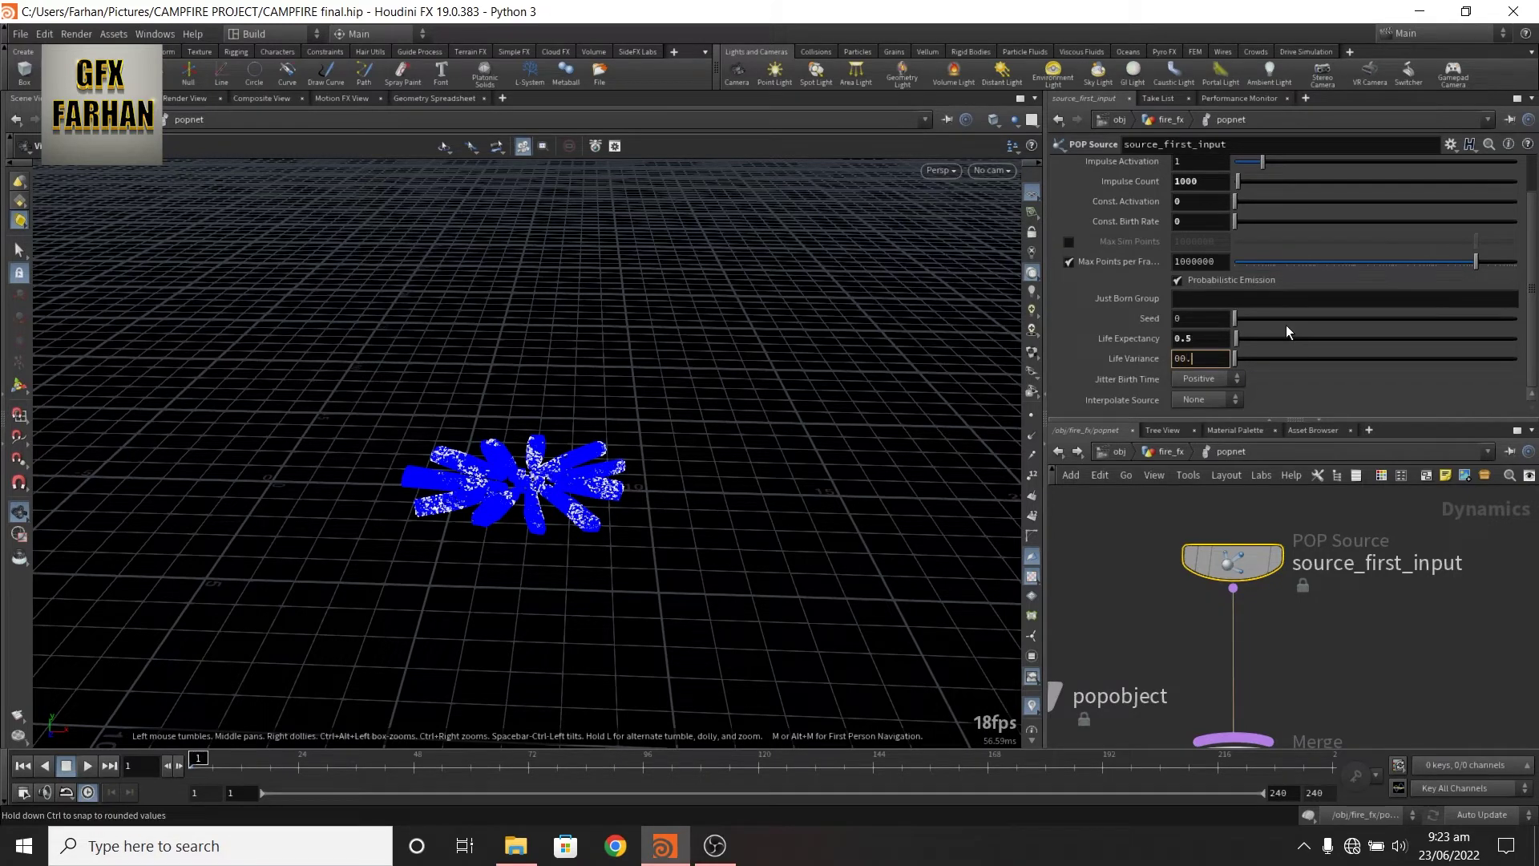
pyautogui.write('05')
pyautogui.press('Return')
pyautogui.scroll(2, 1286, 325)
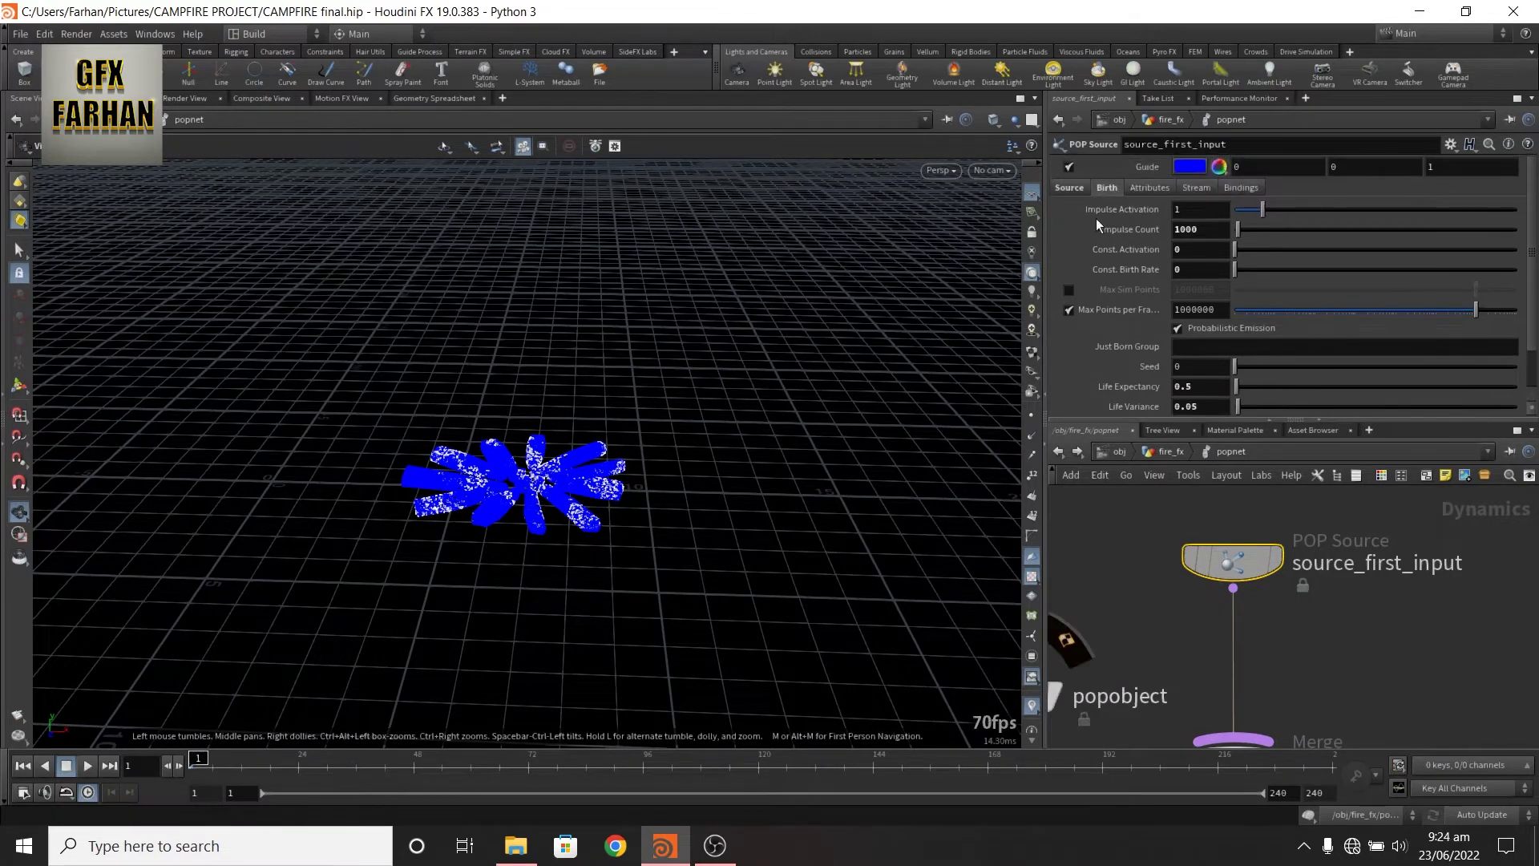
pyautogui.click(1070, 189)
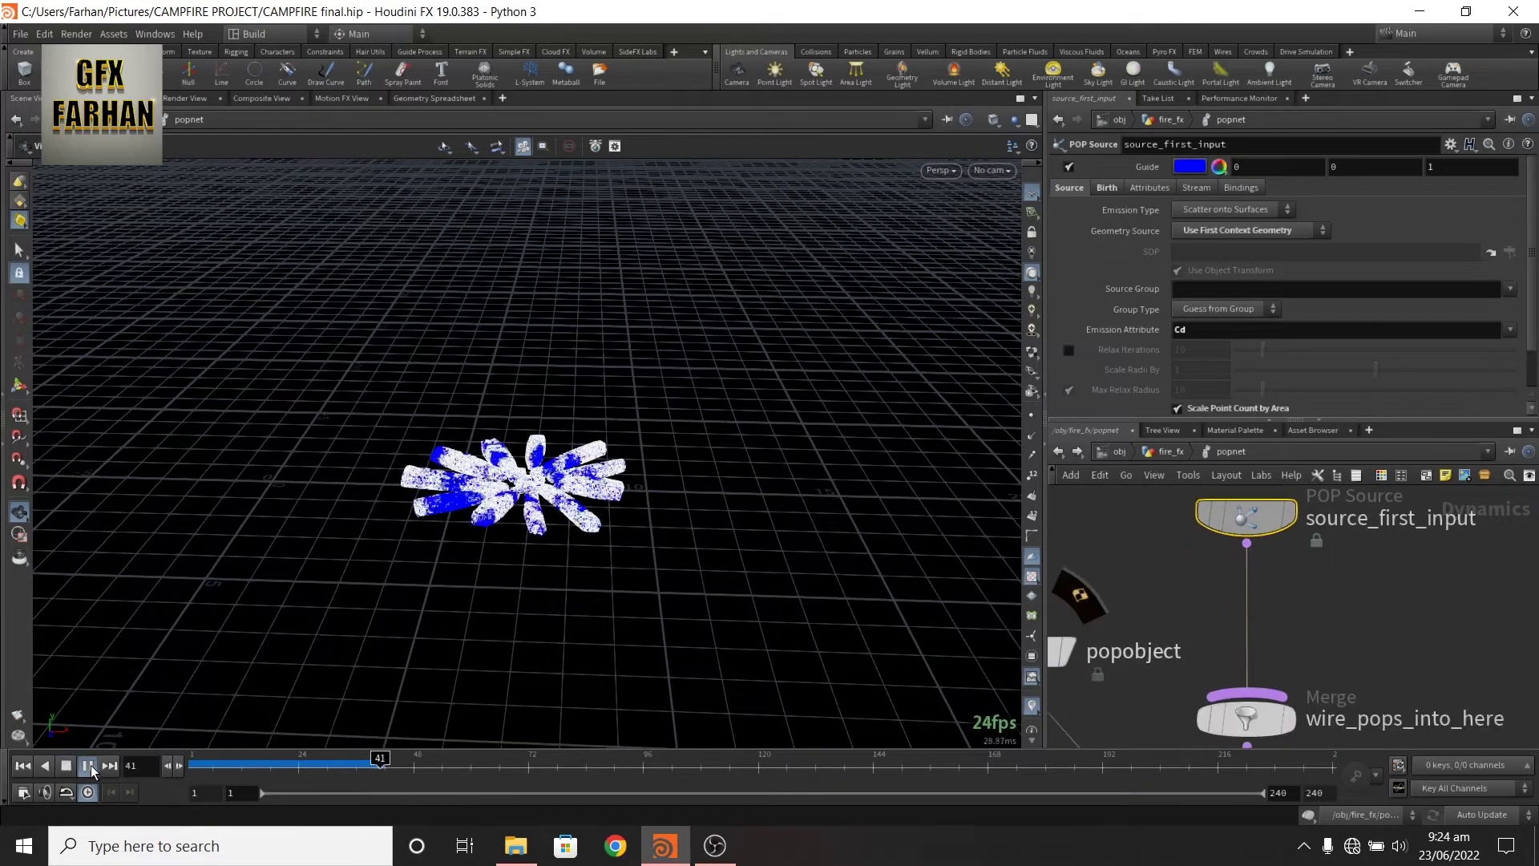
pyautogui.click(87, 765)
# Insert a POP Force between source_first_input and the wire_pops_into_here merge, with a Y force of 15
pyautogui.press('Tab')
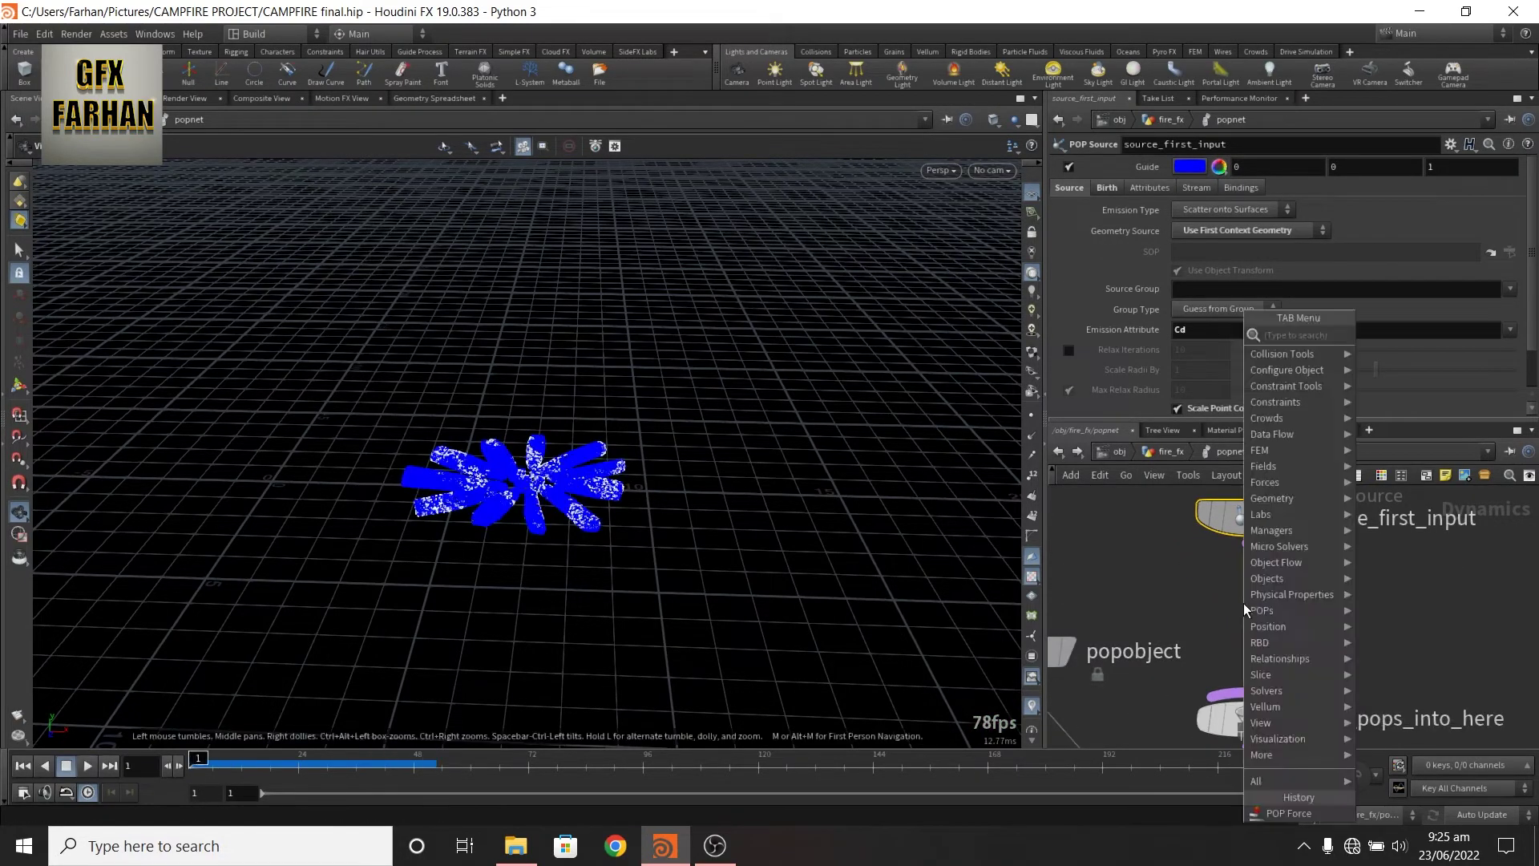
pyautogui.write('popf')
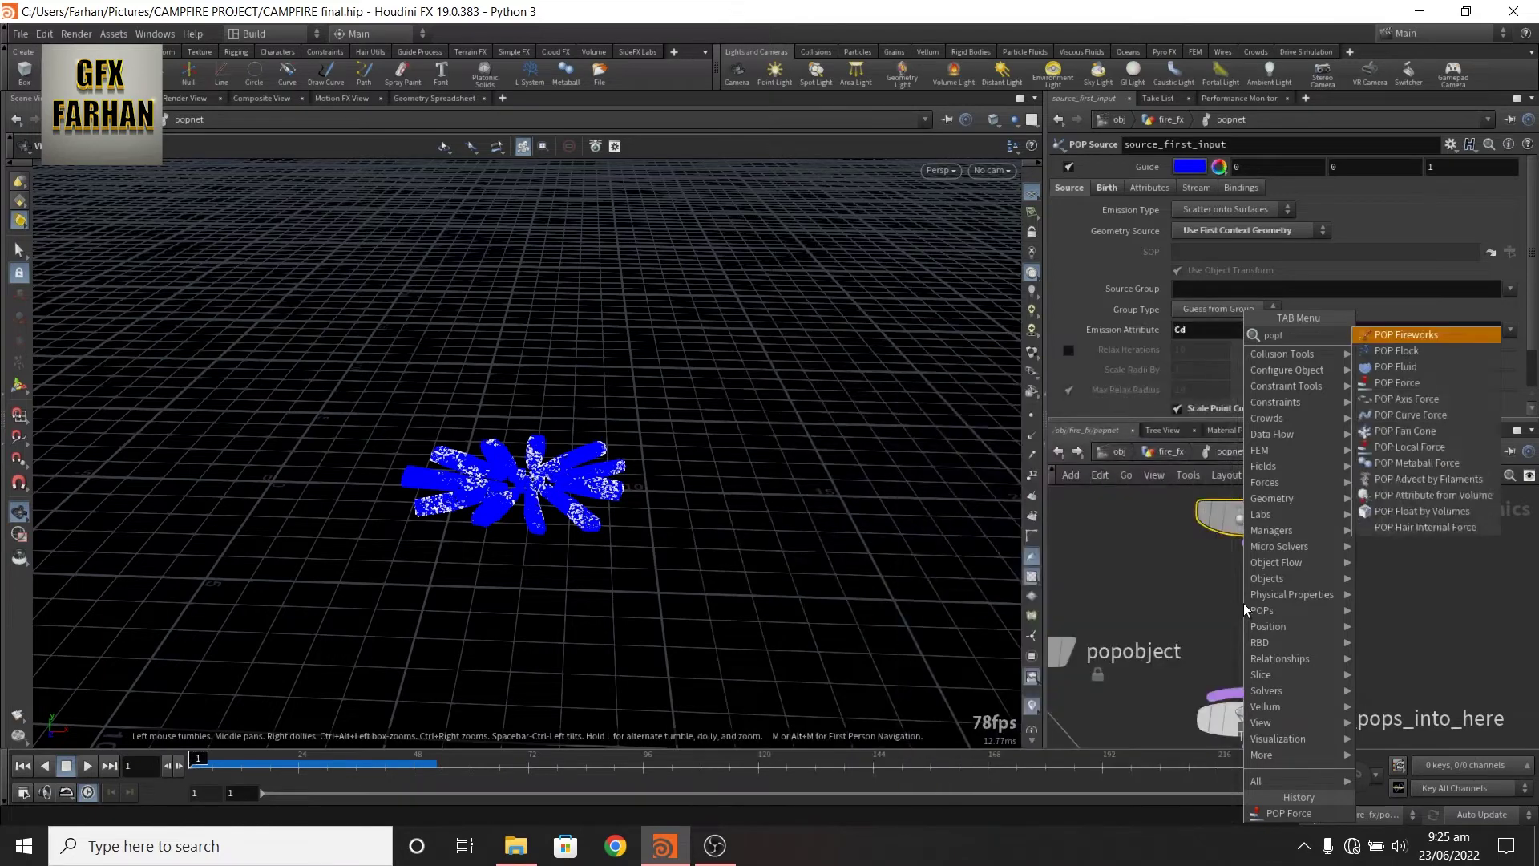
pyautogui.click(1247, 618)
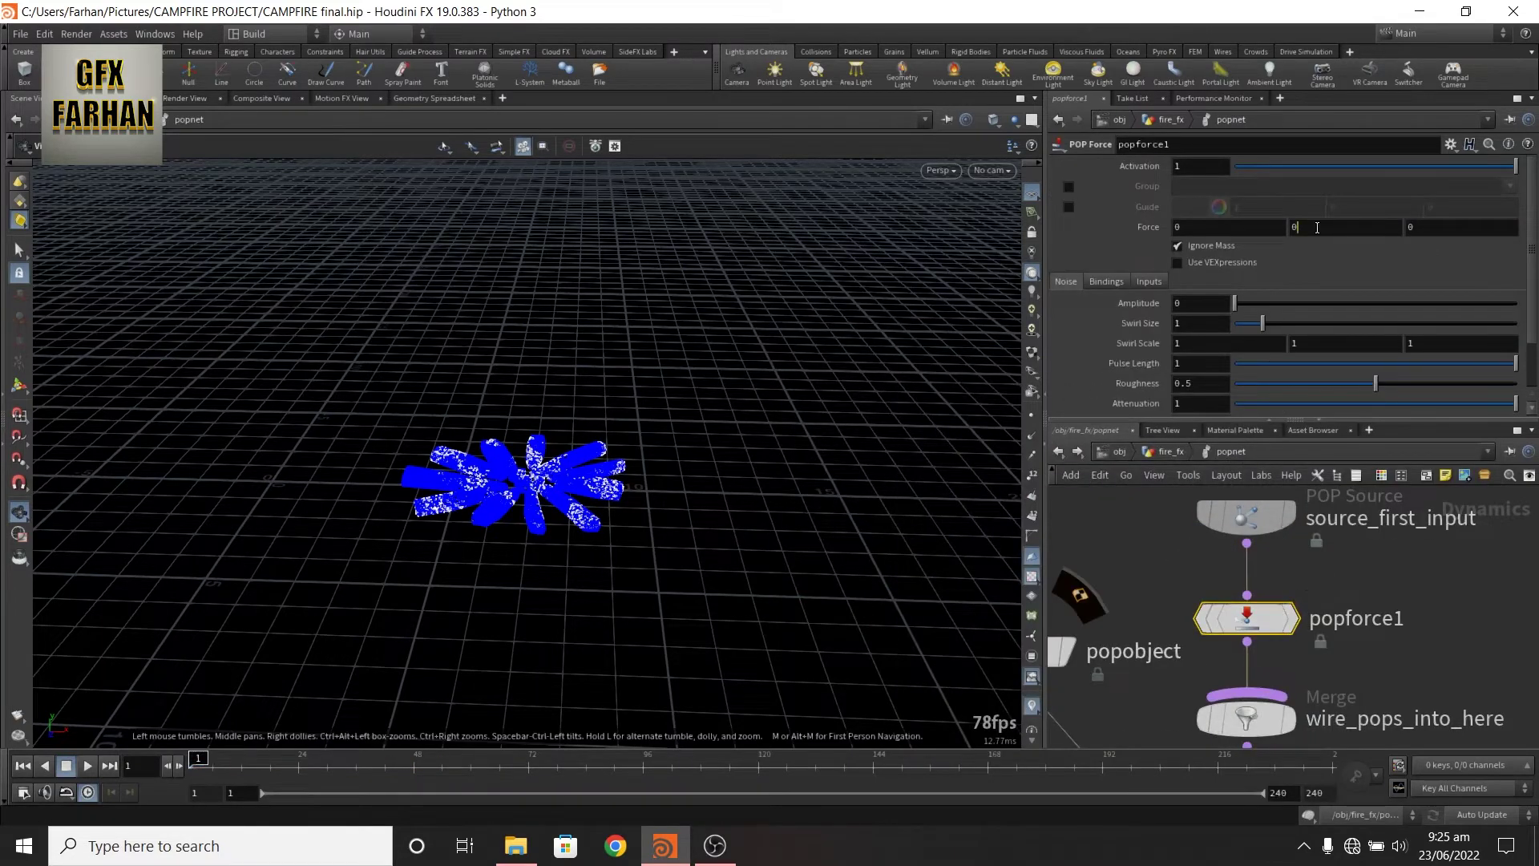
pyautogui.moveTo(1315, 227); pyautogui.dragTo(776, 269)
pyautogui.write('15')
pyautogui.press('Return')
# Set popforce1's noise Amplitude to 13 and Swirl Size to 2.5, and play the simulation
pyautogui.click(1200, 303)
pyautogui.write('13')
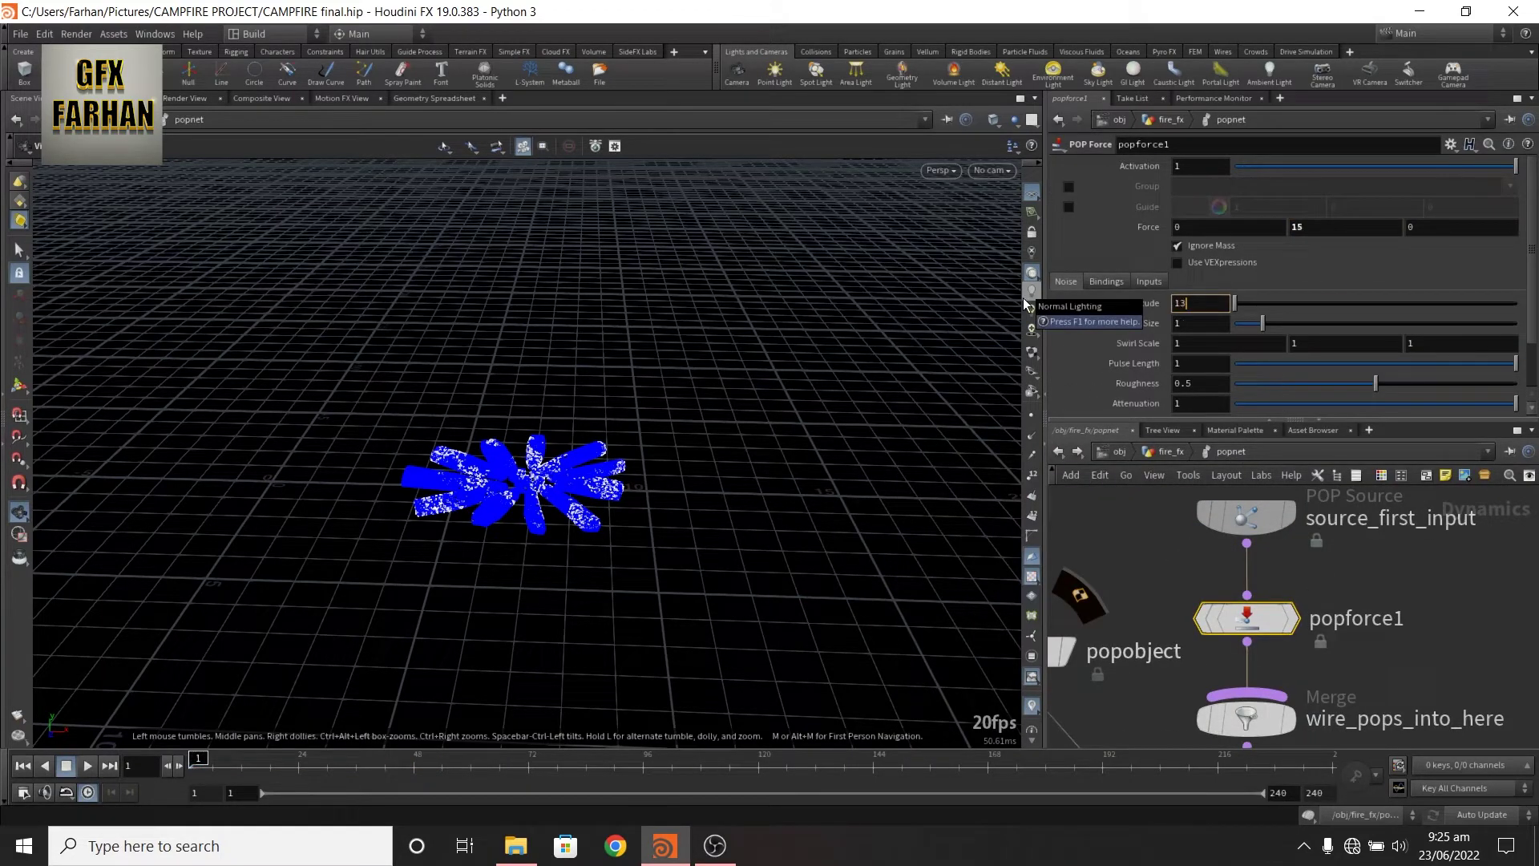
pyautogui.press('Return')
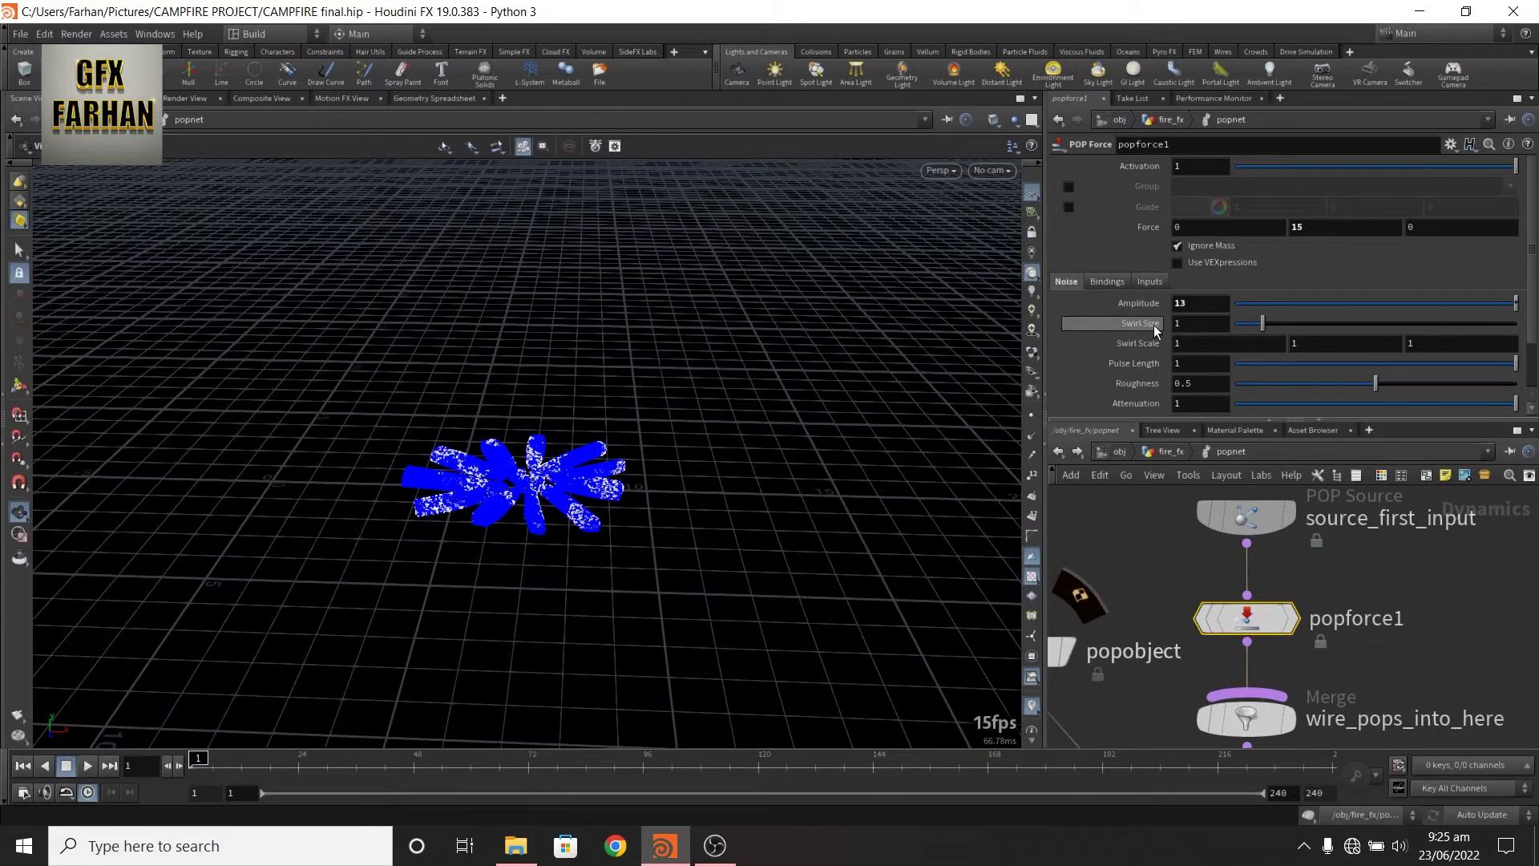
pyautogui.moveTo(1195, 324); pyautogui.dragTo(1052, 327)
pyautogui.write('2.5')
pyautogui.press('Return')
pyautogui.scroll(-2, 1052, 327)
pyautogui.click(85, 766)
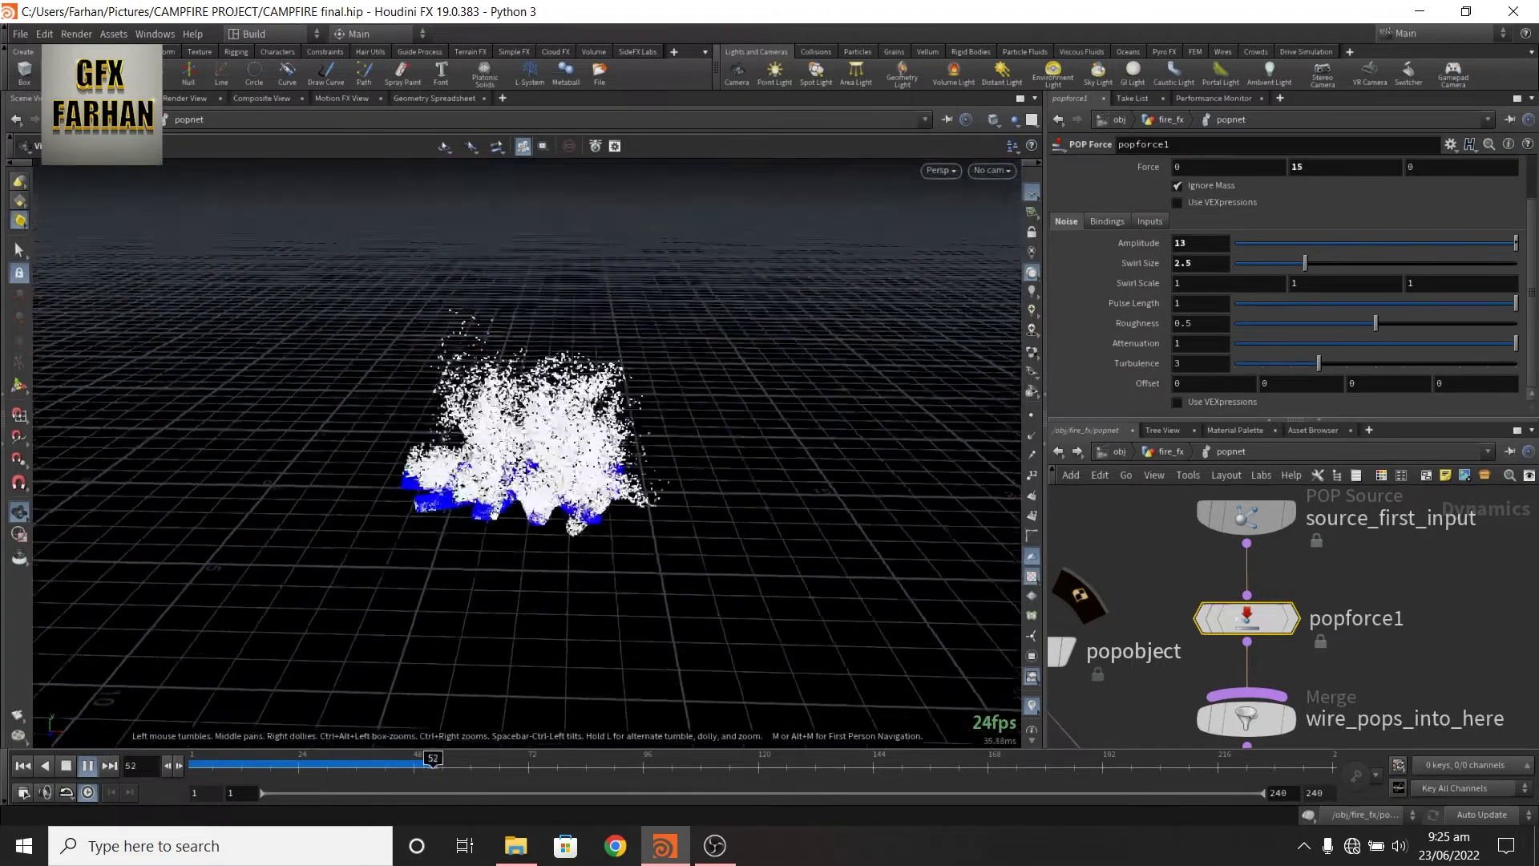
pyautogui.moveTo(527, 461); pyautogui.dragTo(527, 441)
# Insert a POP Drag after popforce1 with Air Resistance 0.1, and play the simulation
pyautogui.press('Tab')
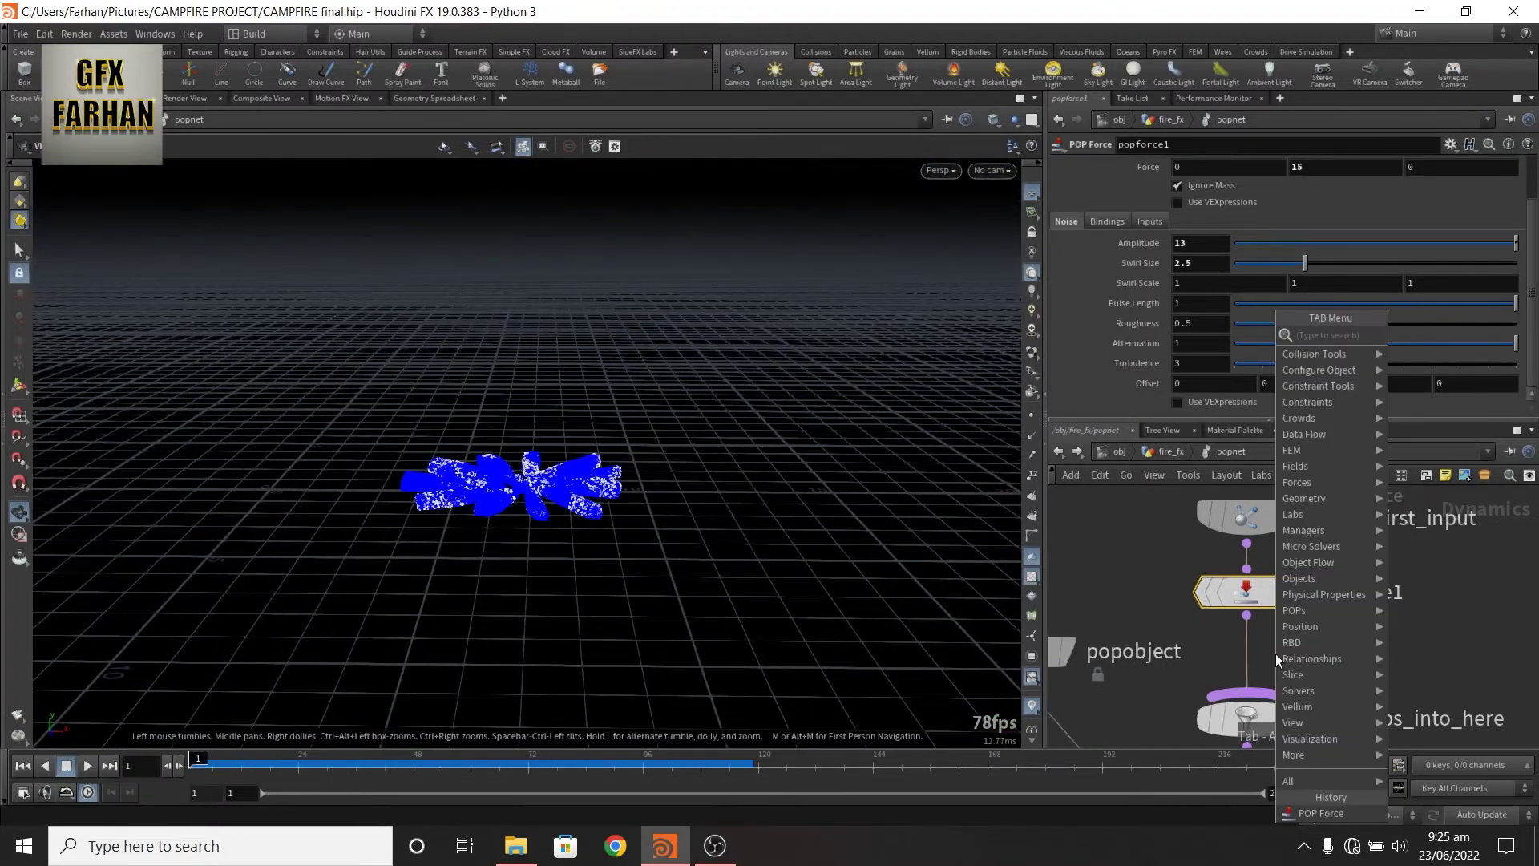
pyautogui.write('drag')
pyautogui.press('Return')
pyautogui.press('Return')
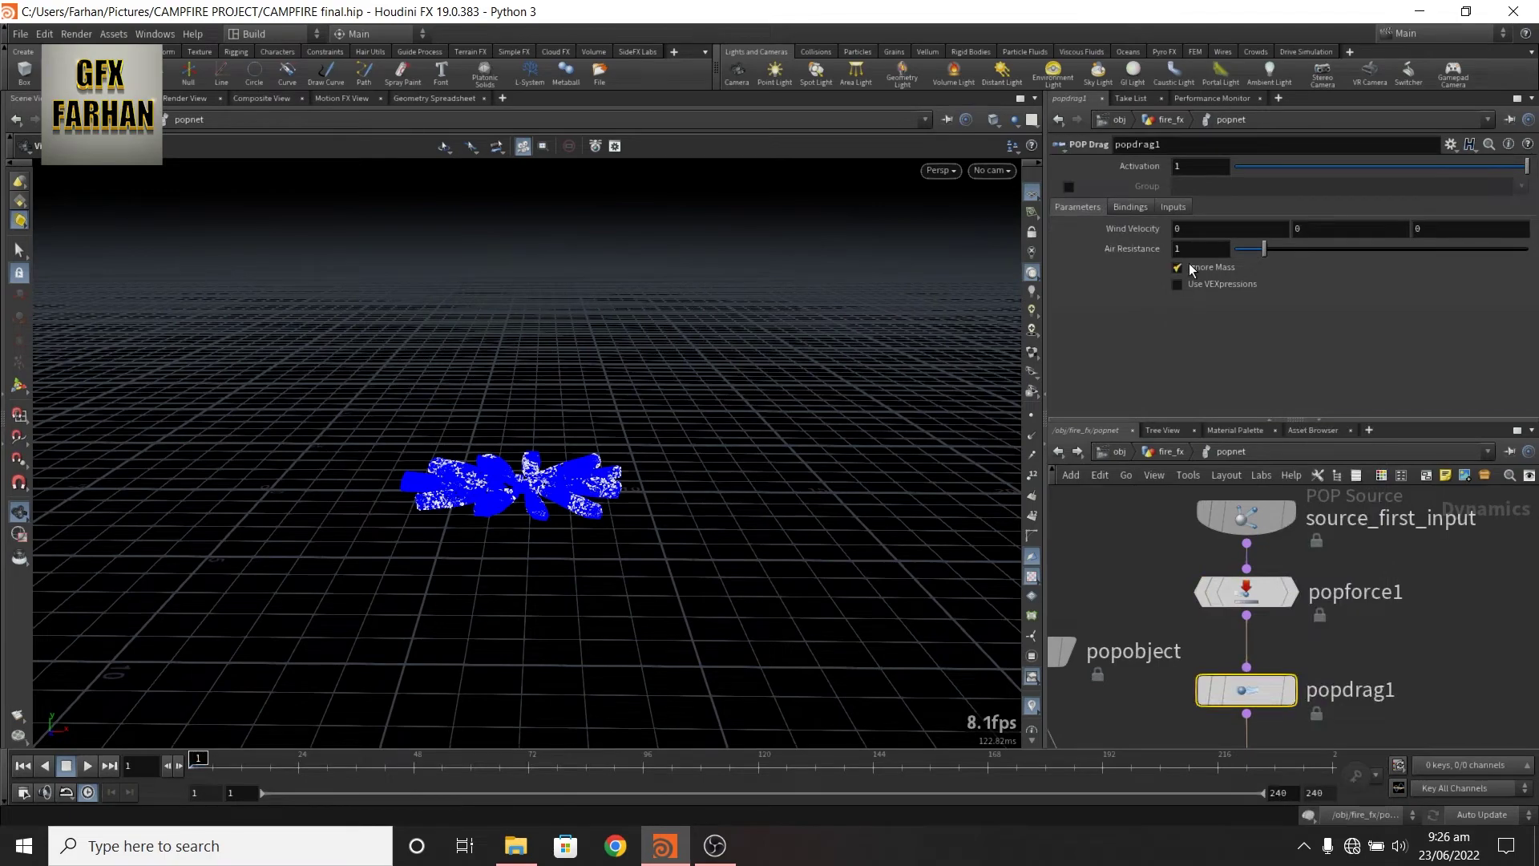
pyautogui.moveTo(1188, 248); pyautogui.dragTo(817, 287)
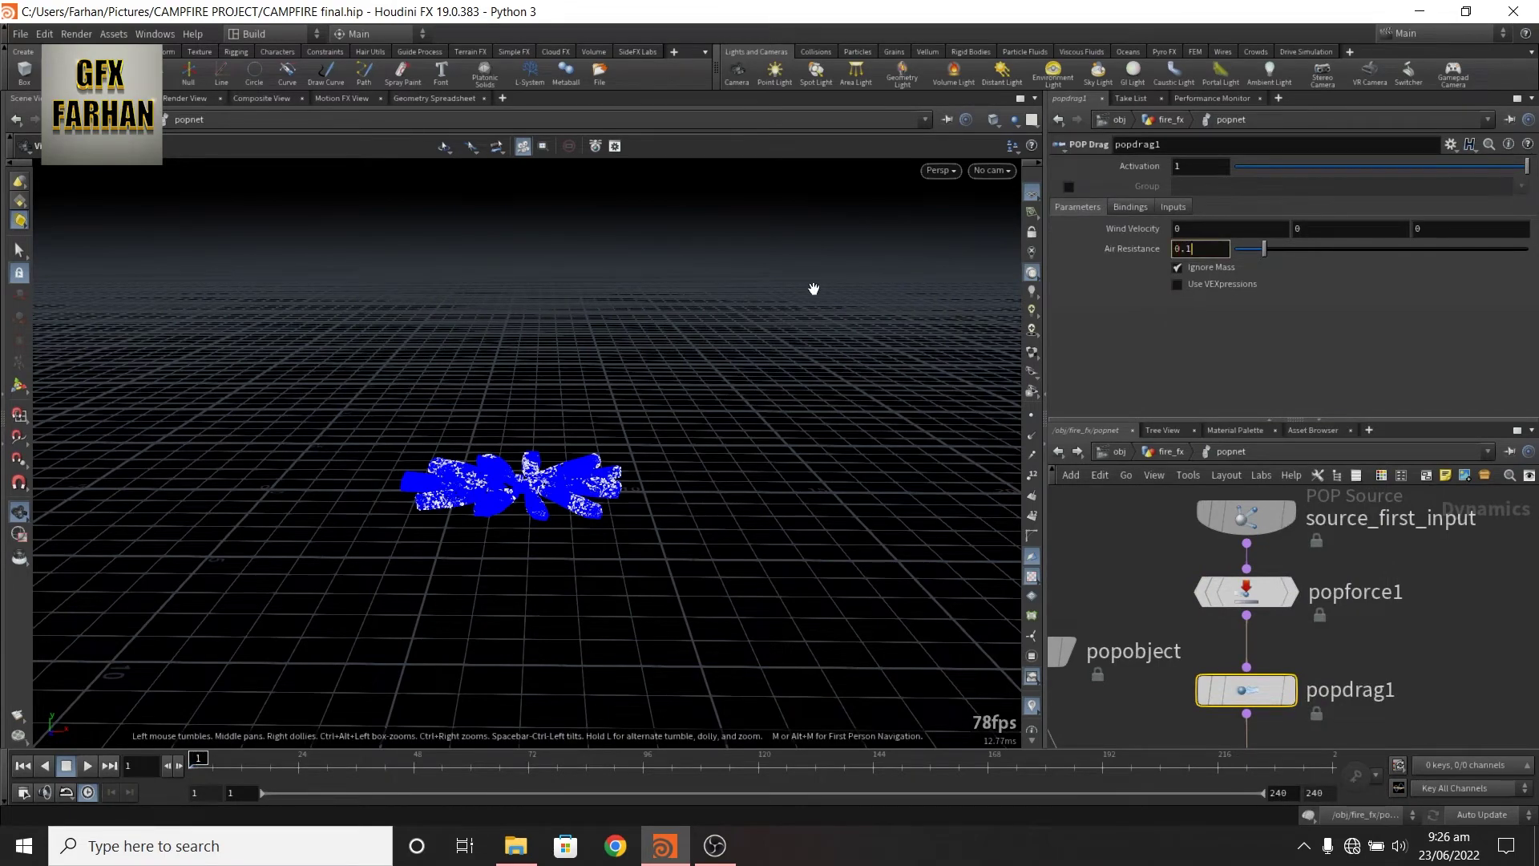
pyautogui.click(89, 765)
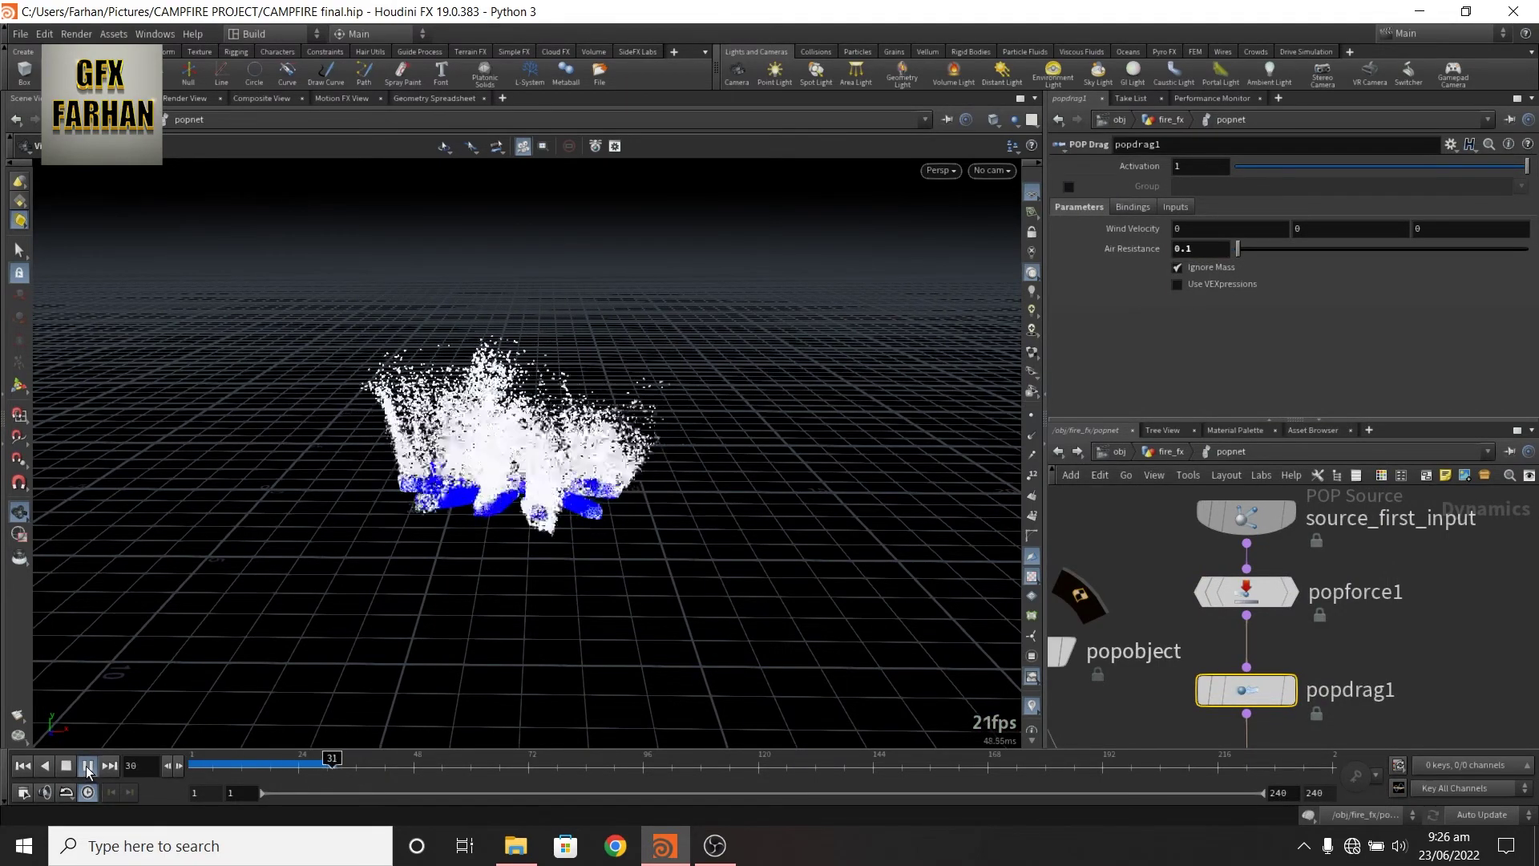
# Return to the fire_fx level, add a Pyro Source after popnet, and initialize it with burn and temperature attributes
pyautogui.hotkey('ctrl', 'Up')
pyautogui.press('u')
pyautogui.press('Tab')
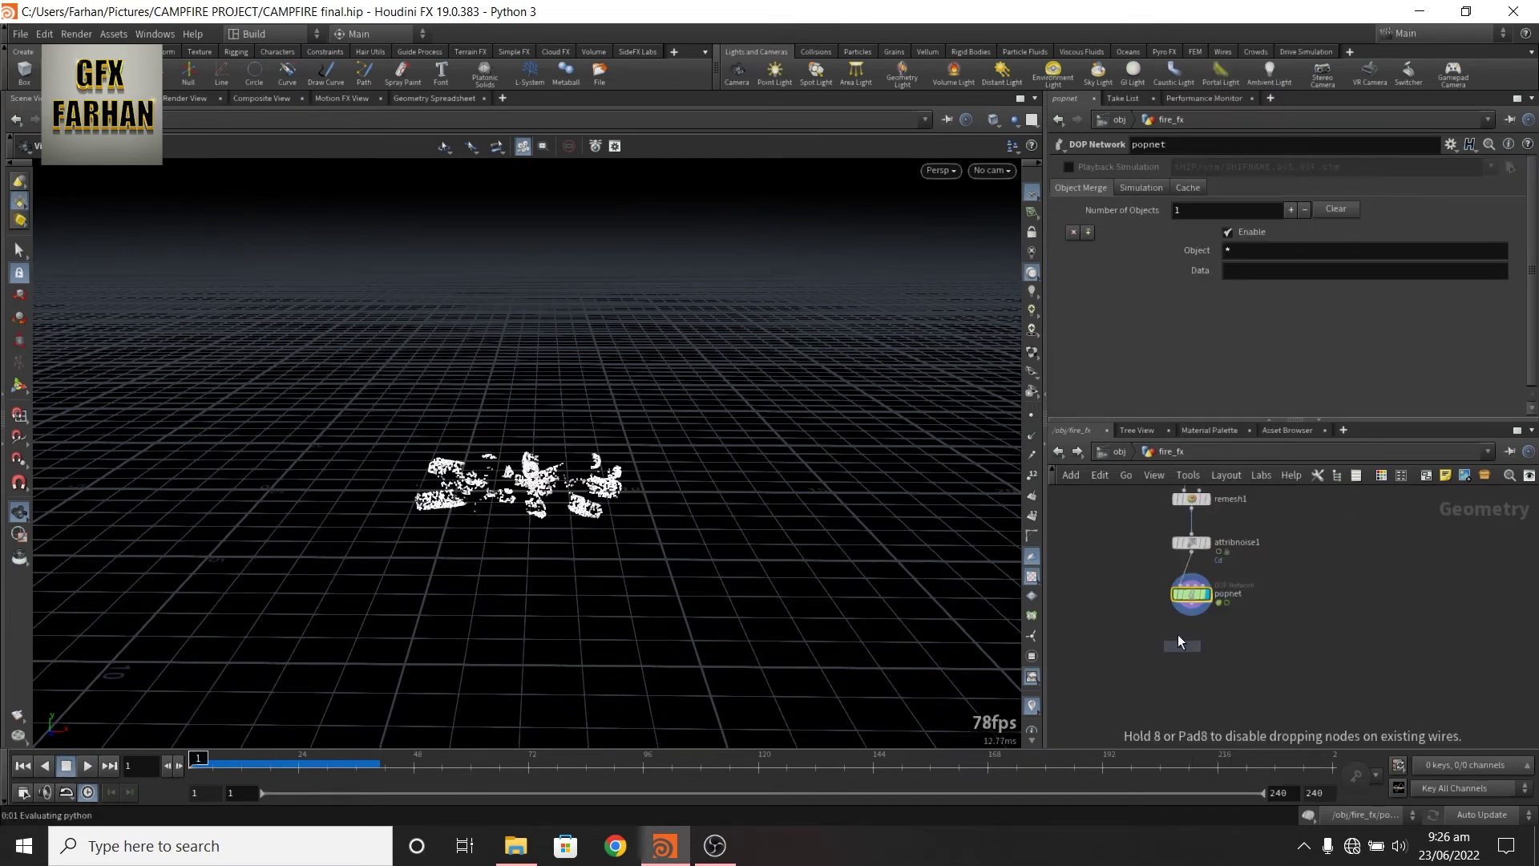
pyautogui.click(1177, 633)
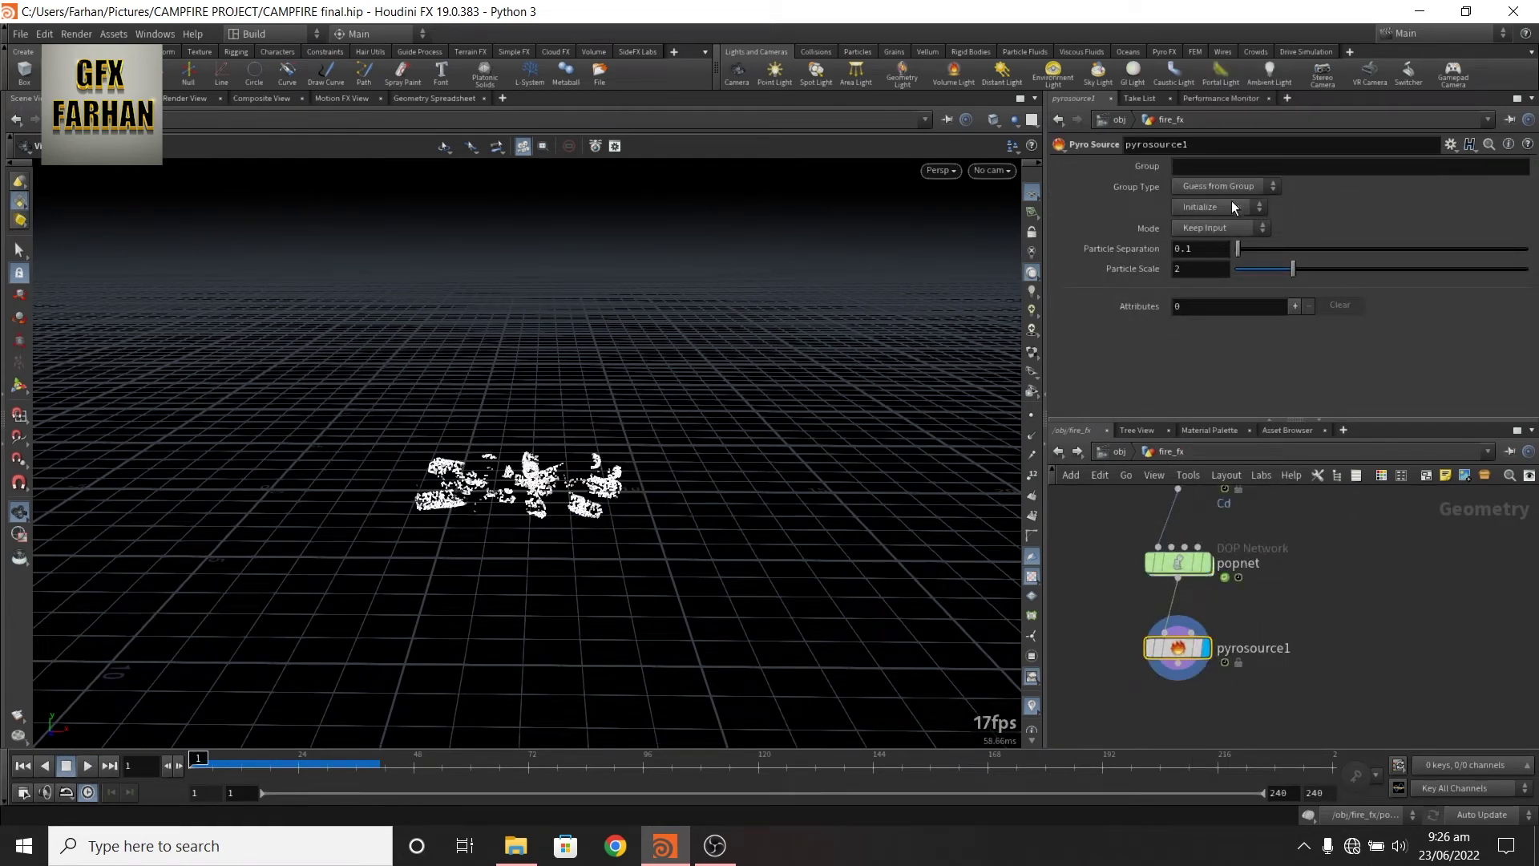
pyautogui.click(1233, 207)
pyautogui.click(1228, 238)
# Add a Volume Rasterize Attributes node after pyrosource1
pyautogui.press('Tab')
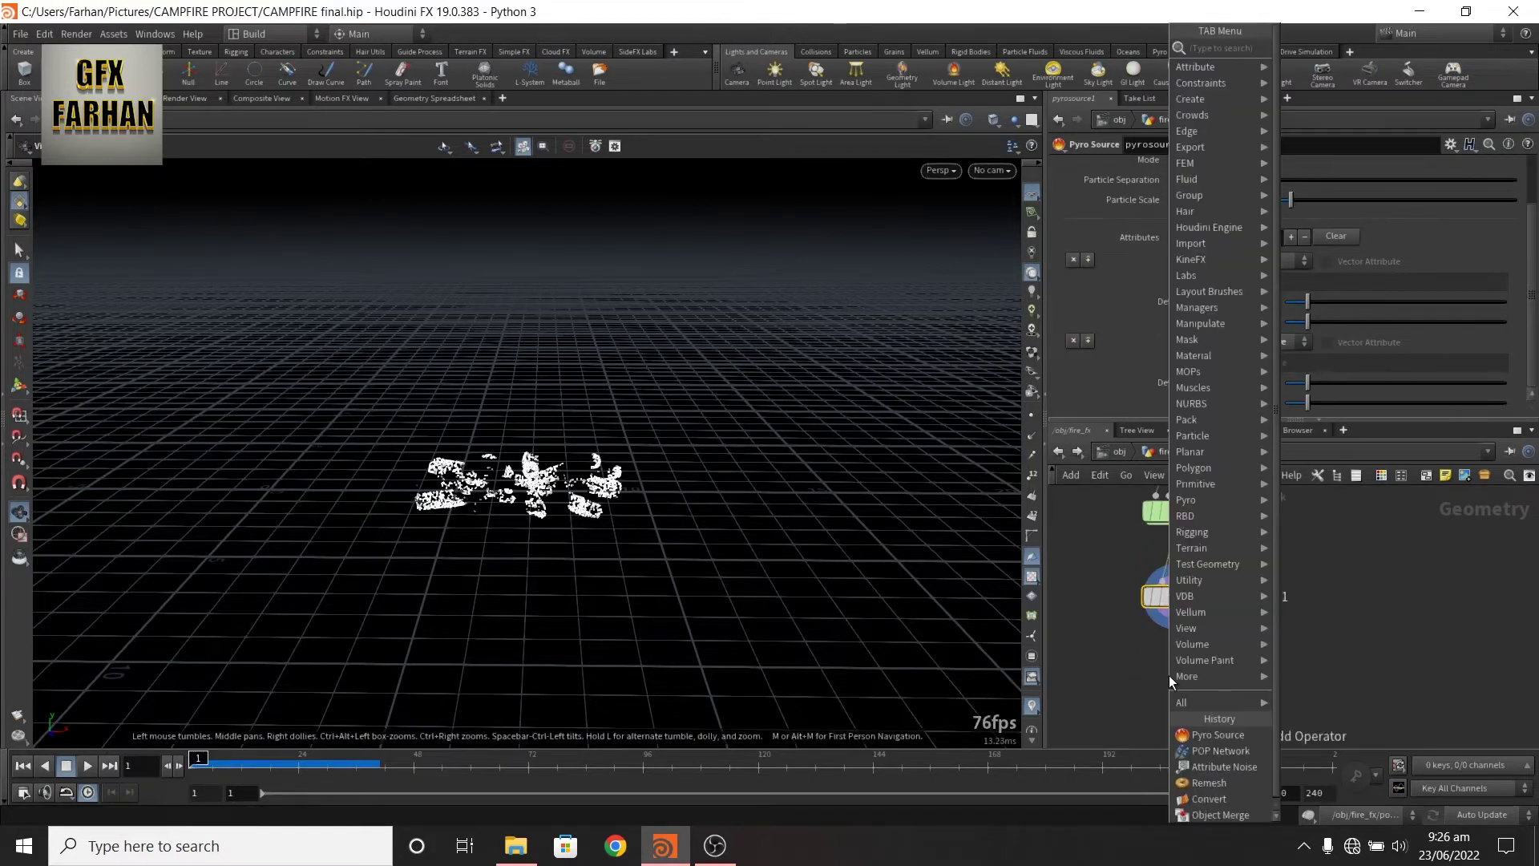
pyautogui.write('volumra')
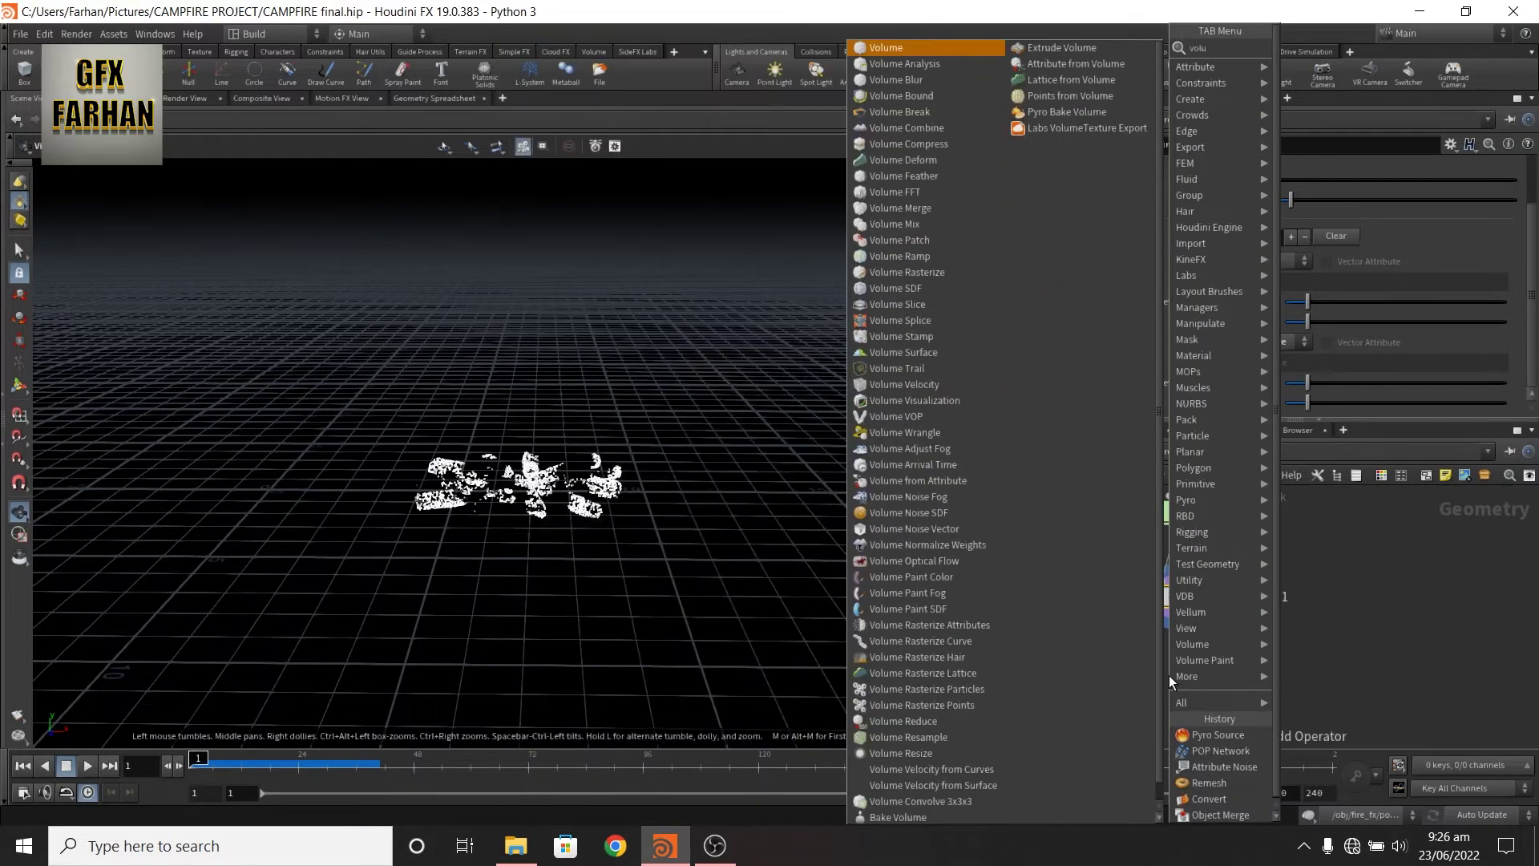
pyautogui.press('Down')
pyautogui.press('Down')
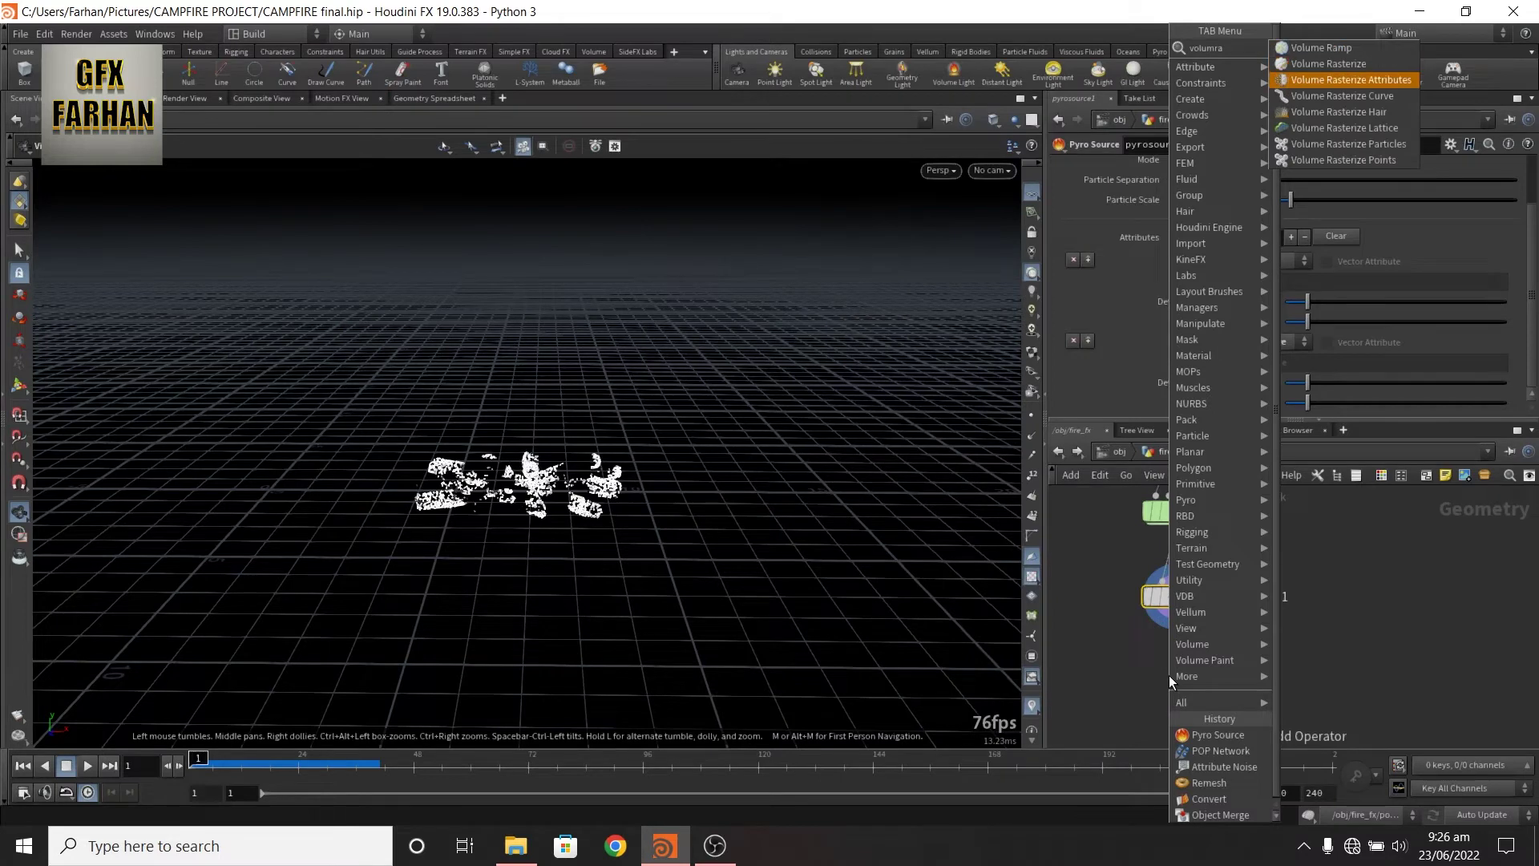
pyautogui.press('Return')
pyautogui.click(1168, 676)
# Choose burn, temperature and v as the attributes to rasterize in volumerasterizeattributes1
pyautogui.click(1510, 211)
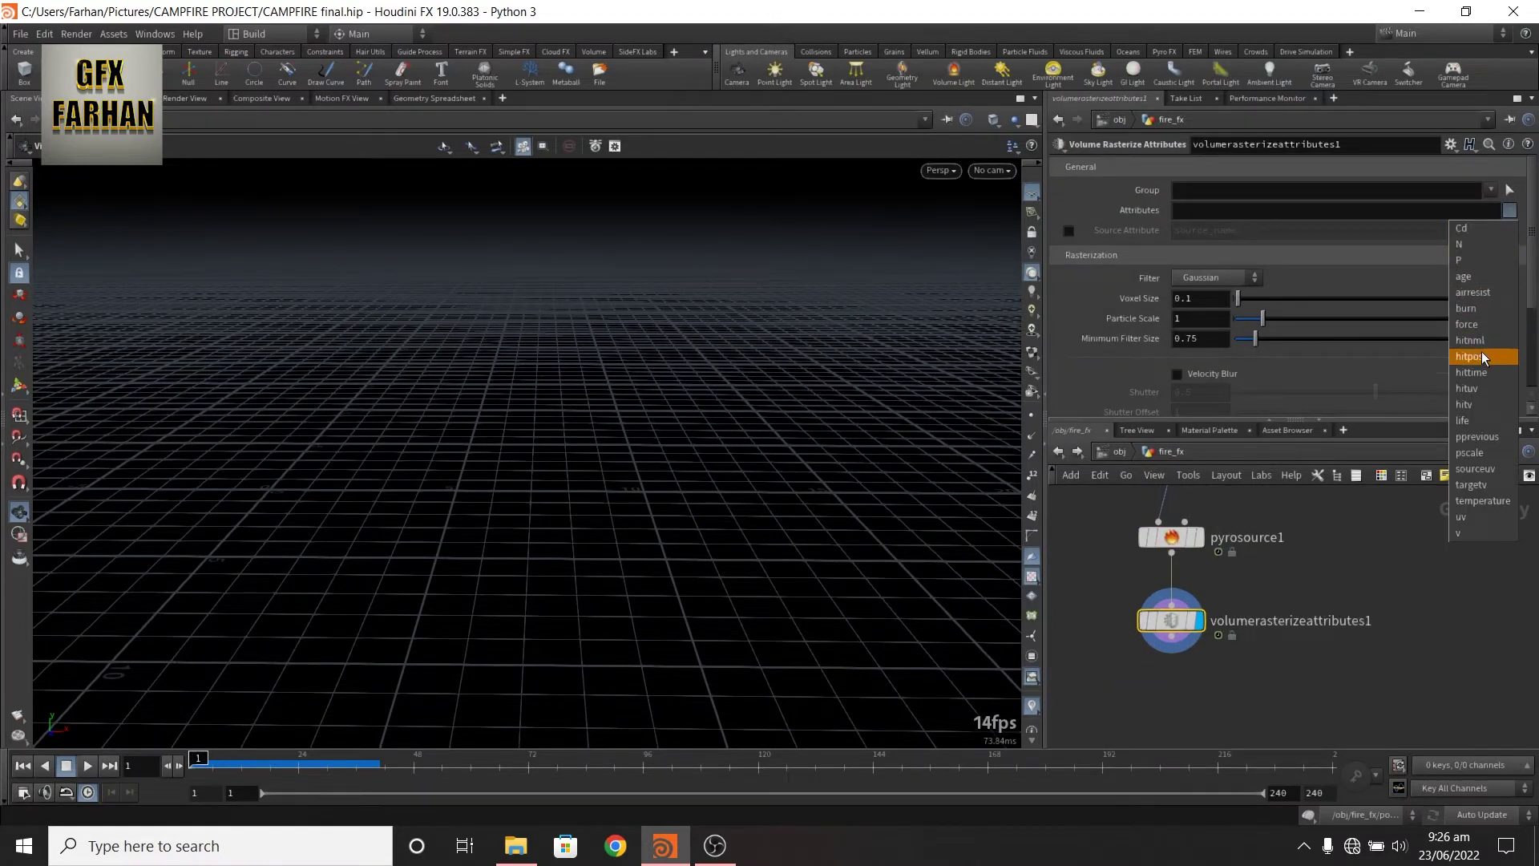
pyautogui.click(1479, 308)
pyautogui.click(1511, 211)
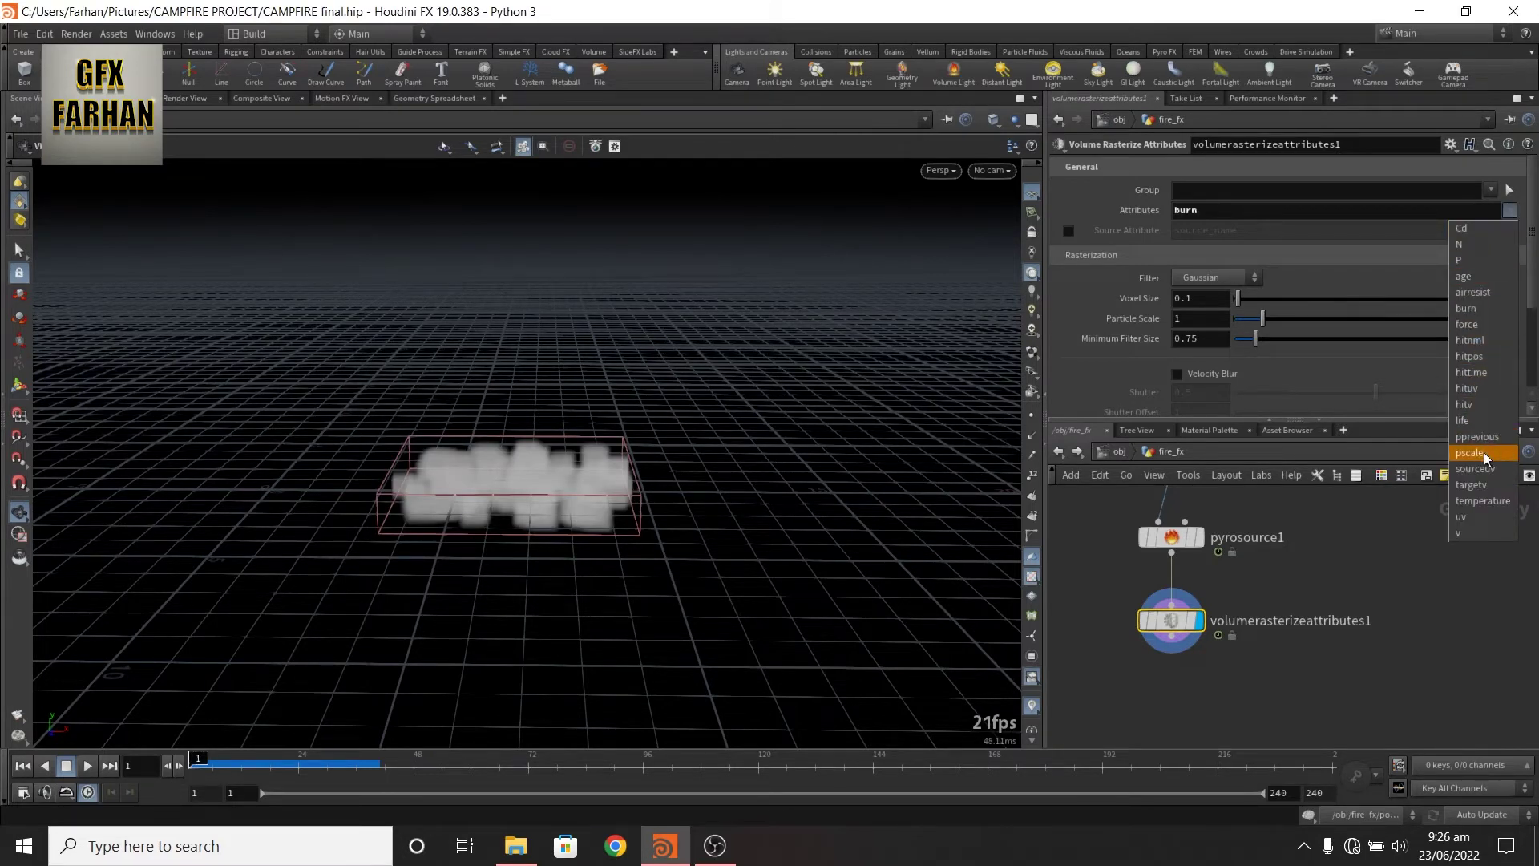
pyautogui.click(1484, 501)
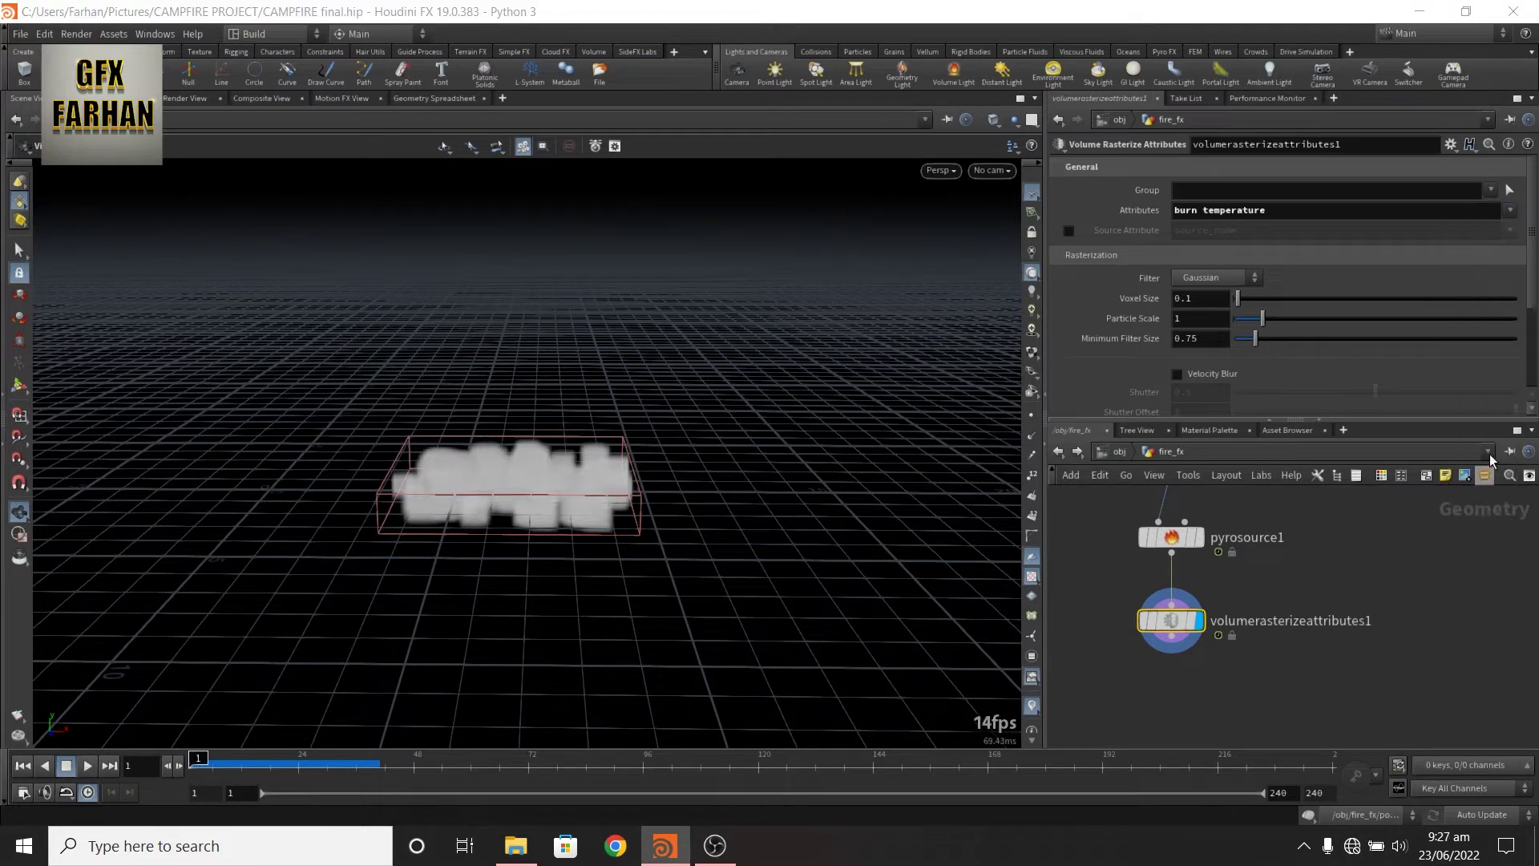
pyautogui.click(1514, 212)
pyautogui.click(1501, 537)
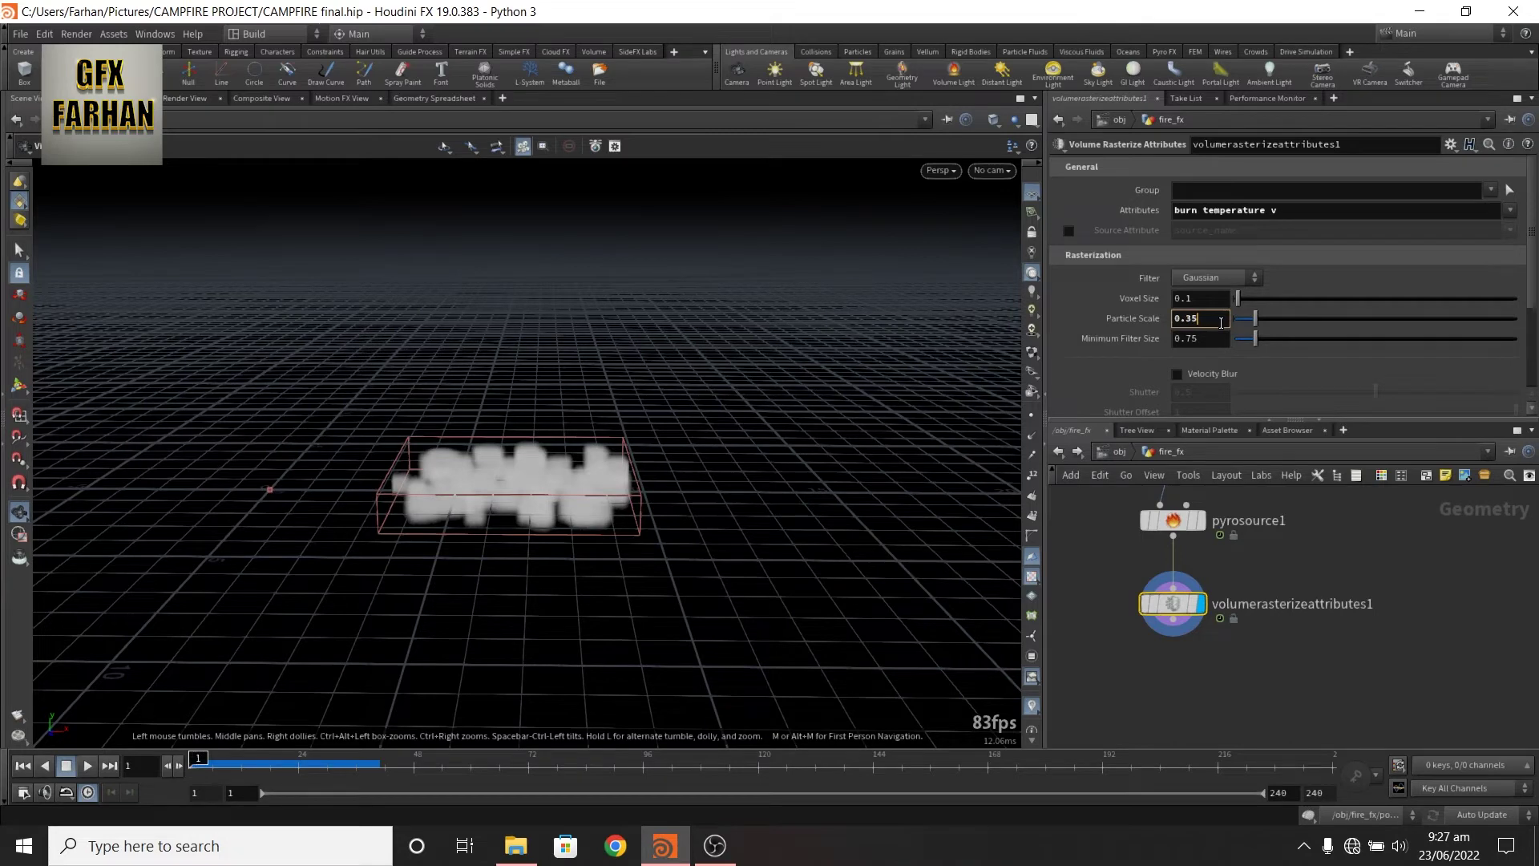
# Set the Particle Scale of volumerasterizeattributes1 to 0.35 and enable Velocity Blur
pyautogui.press('Return')
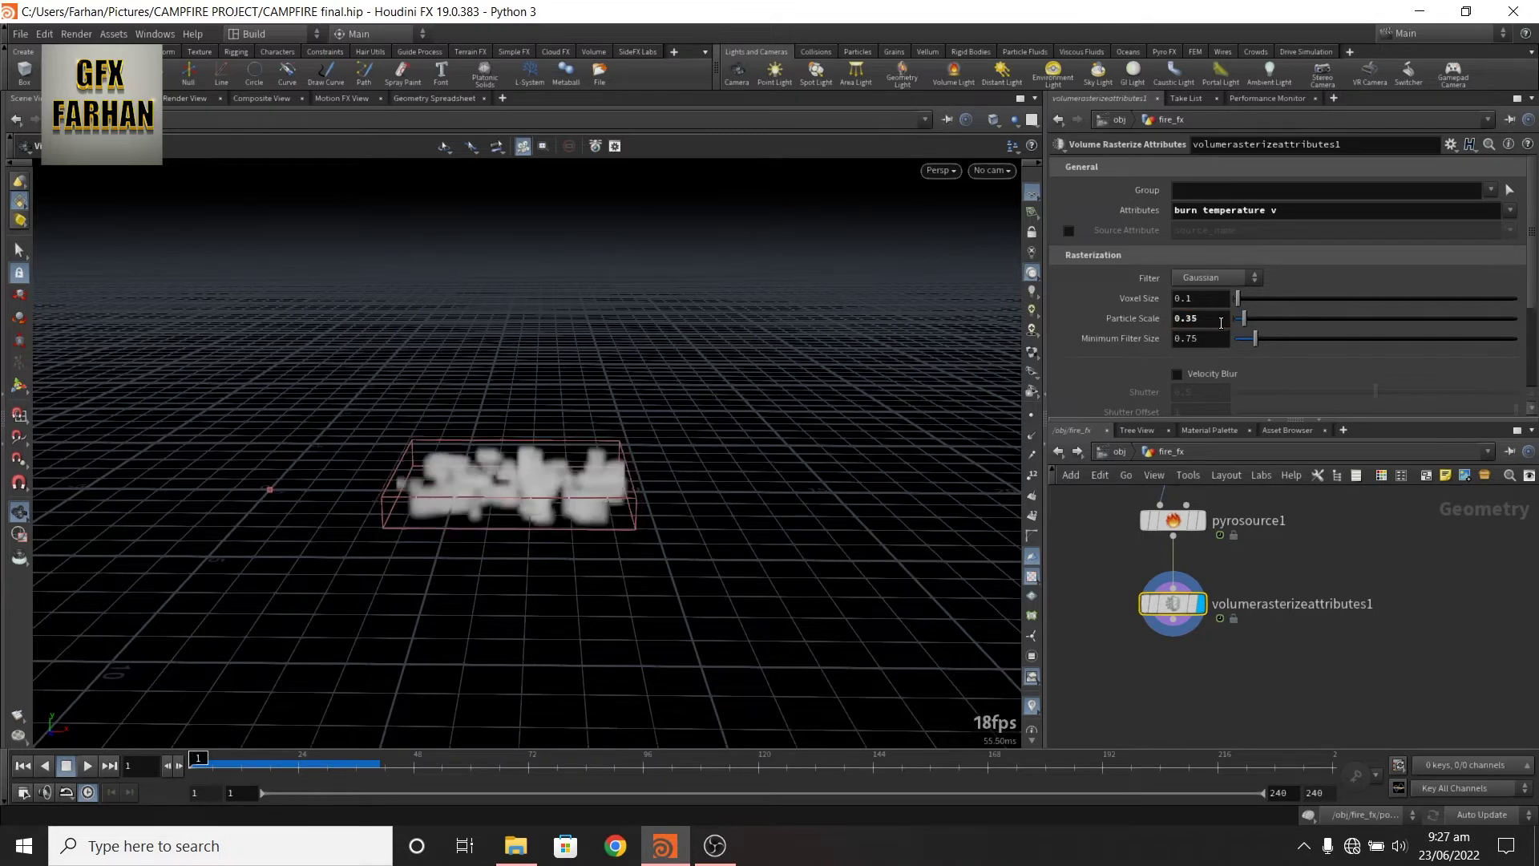
pyautogui.click(1177, 373)
# Set the Coverage Attribute of volumerasterizeattributes1 to burn and enable Normalize by Clamped Coverage
pyautogui.scroll(-5, 1534, 274)
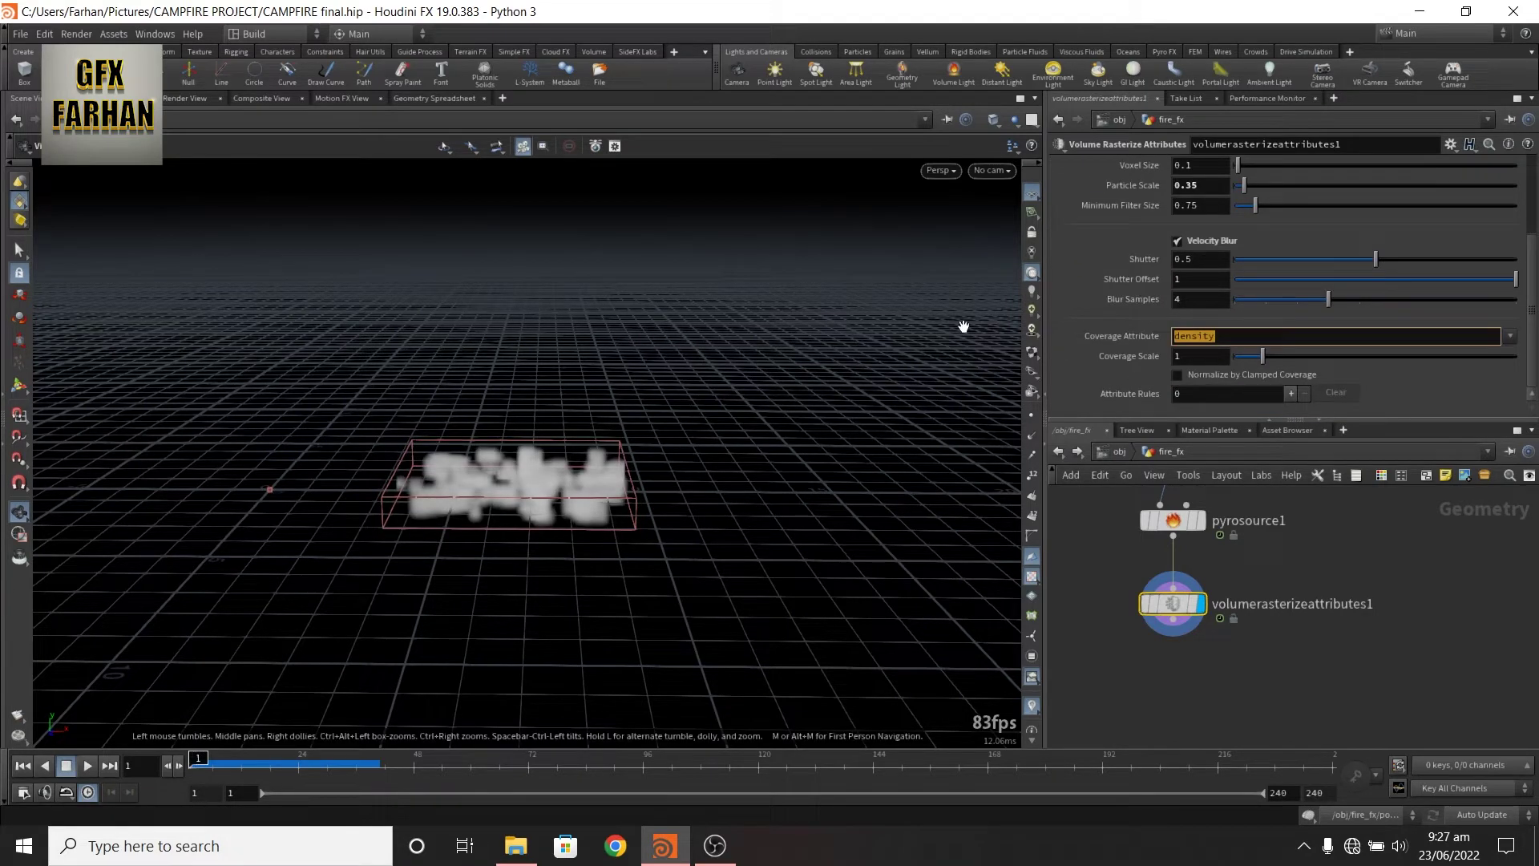
pyautogui.write('burn')
pyautogui.press('Return')
pyautogui.click(1178, 374)
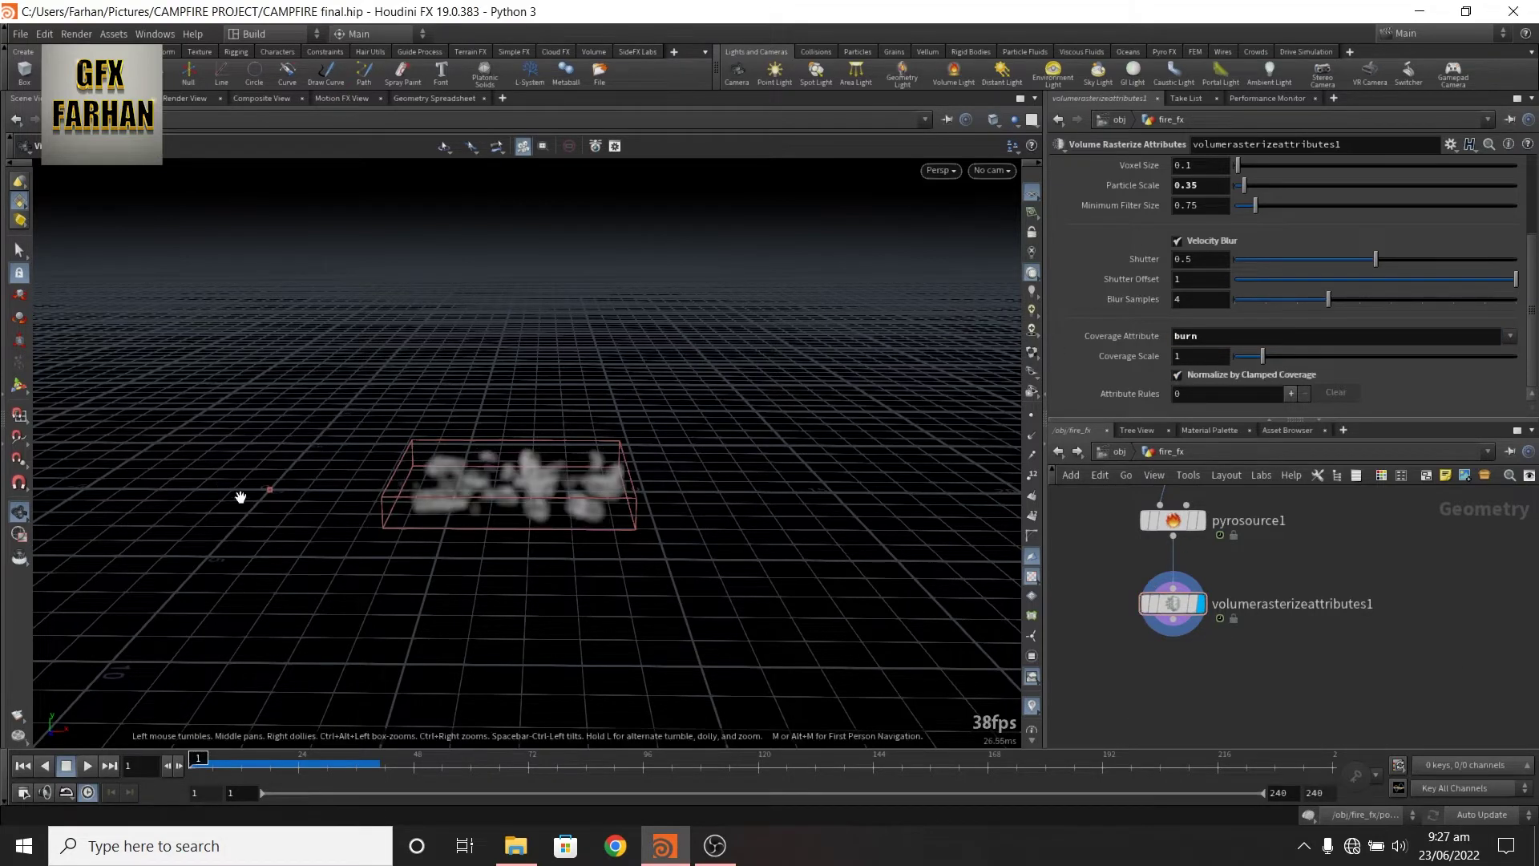
# Play the animation to examine the rasterized fire volume up close
pyautogui.moveTo(306, 489); pyautogui.dragTo(501, 570, button='right')
pyautogui.moveTo(500, 570); pyautogui.dragTo(498, 585, button='middle')
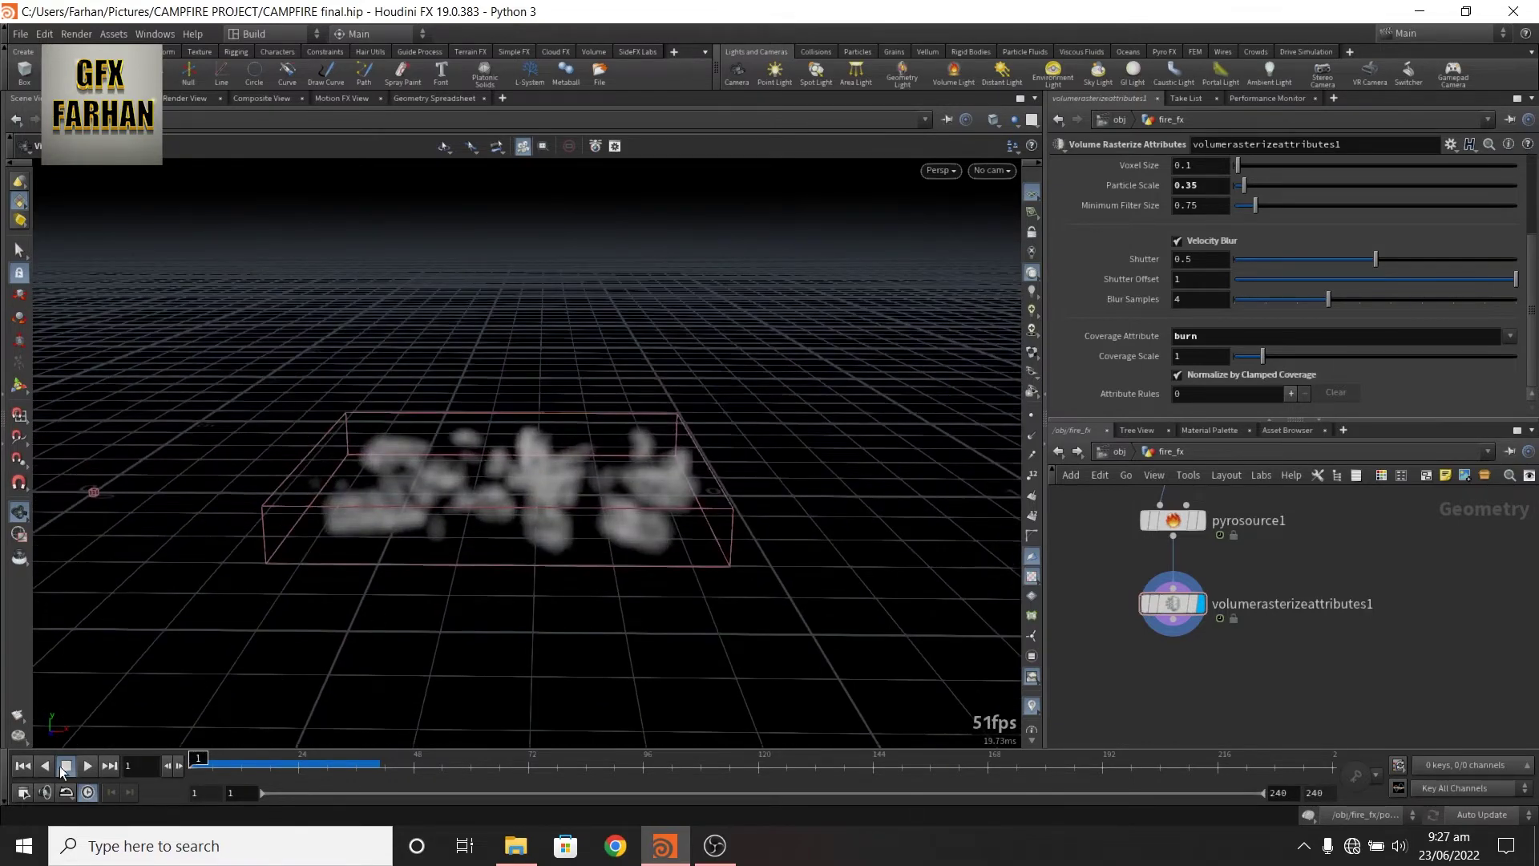
pyautogui.click(89, 765)
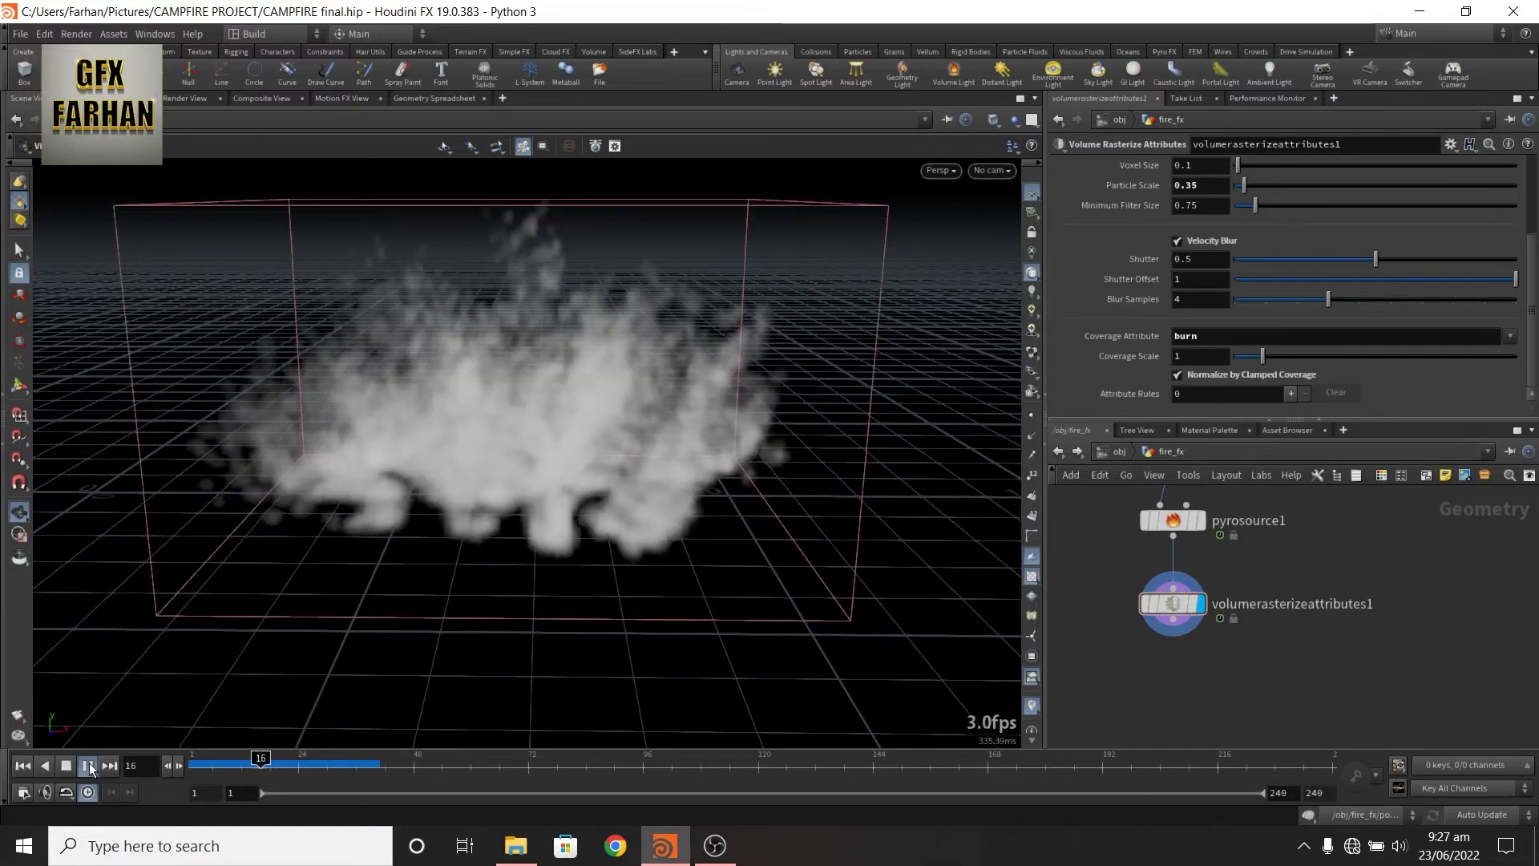
# Stop playback and add a Pyro Solver node below volumerasterizeattributes1 as the displayed node
pyautogui.click(89, 763)
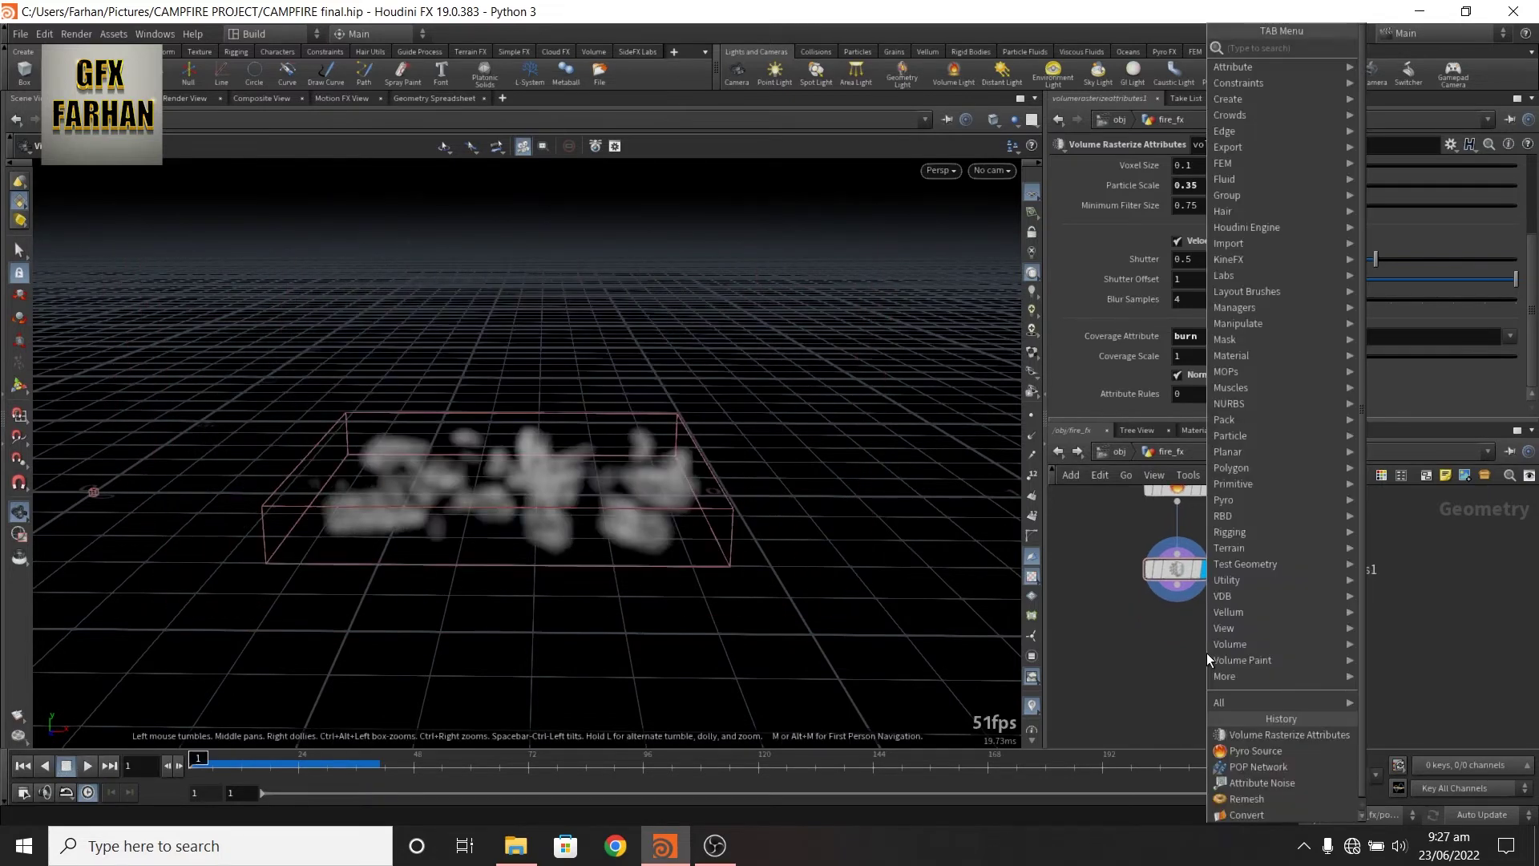
pyautogui.press('Return')
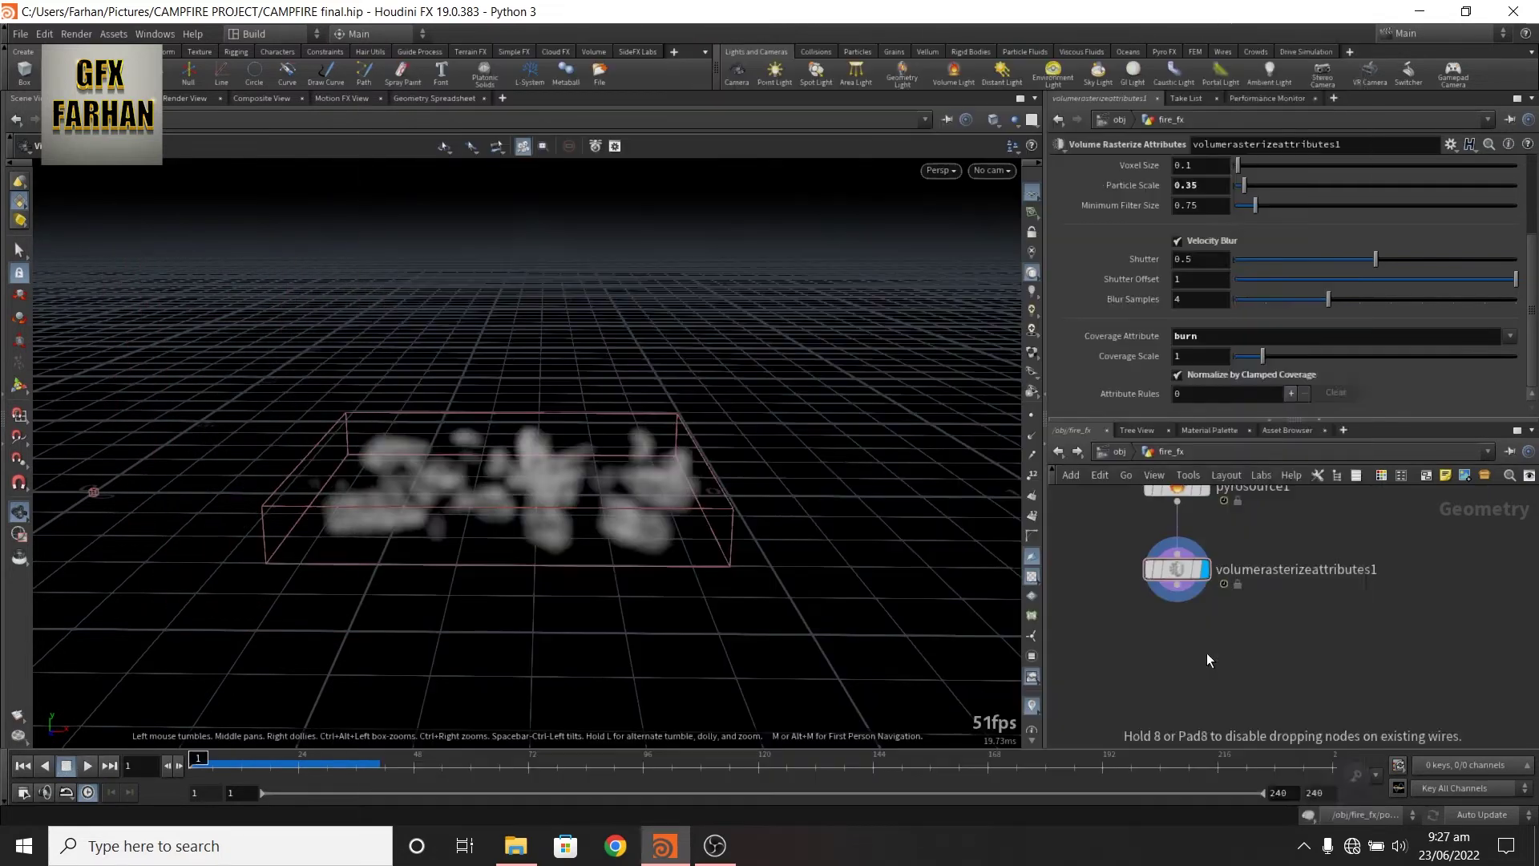
pyautogui.click(1206, 653)
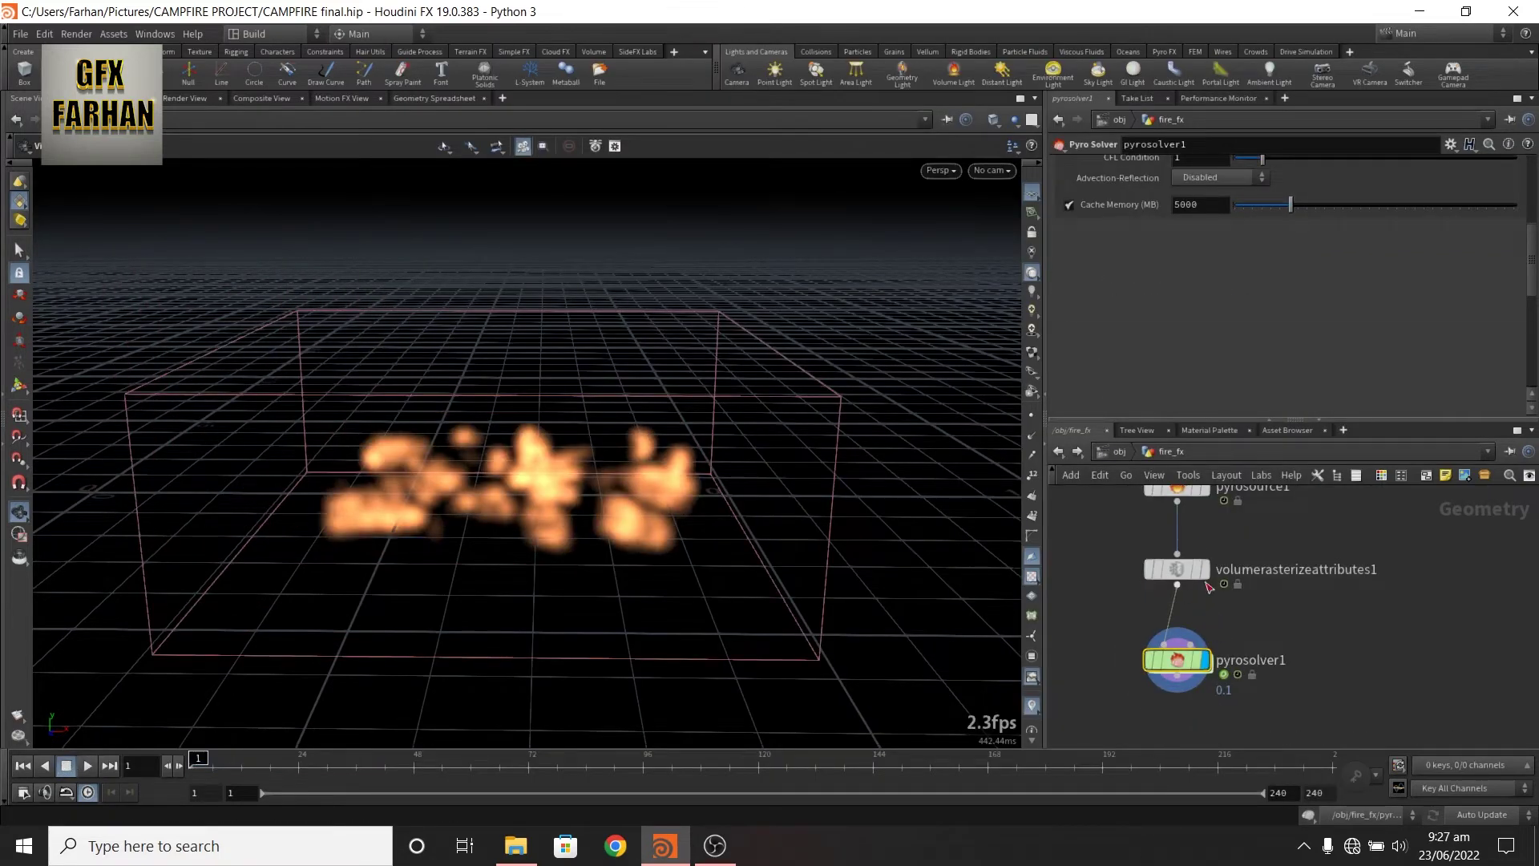
# Link the Voxel Size of volumerasterizeattributes1 to the Voxel Size of pyrosolver1 with a relative reference
pyautogui.rightClick(1137, 257)
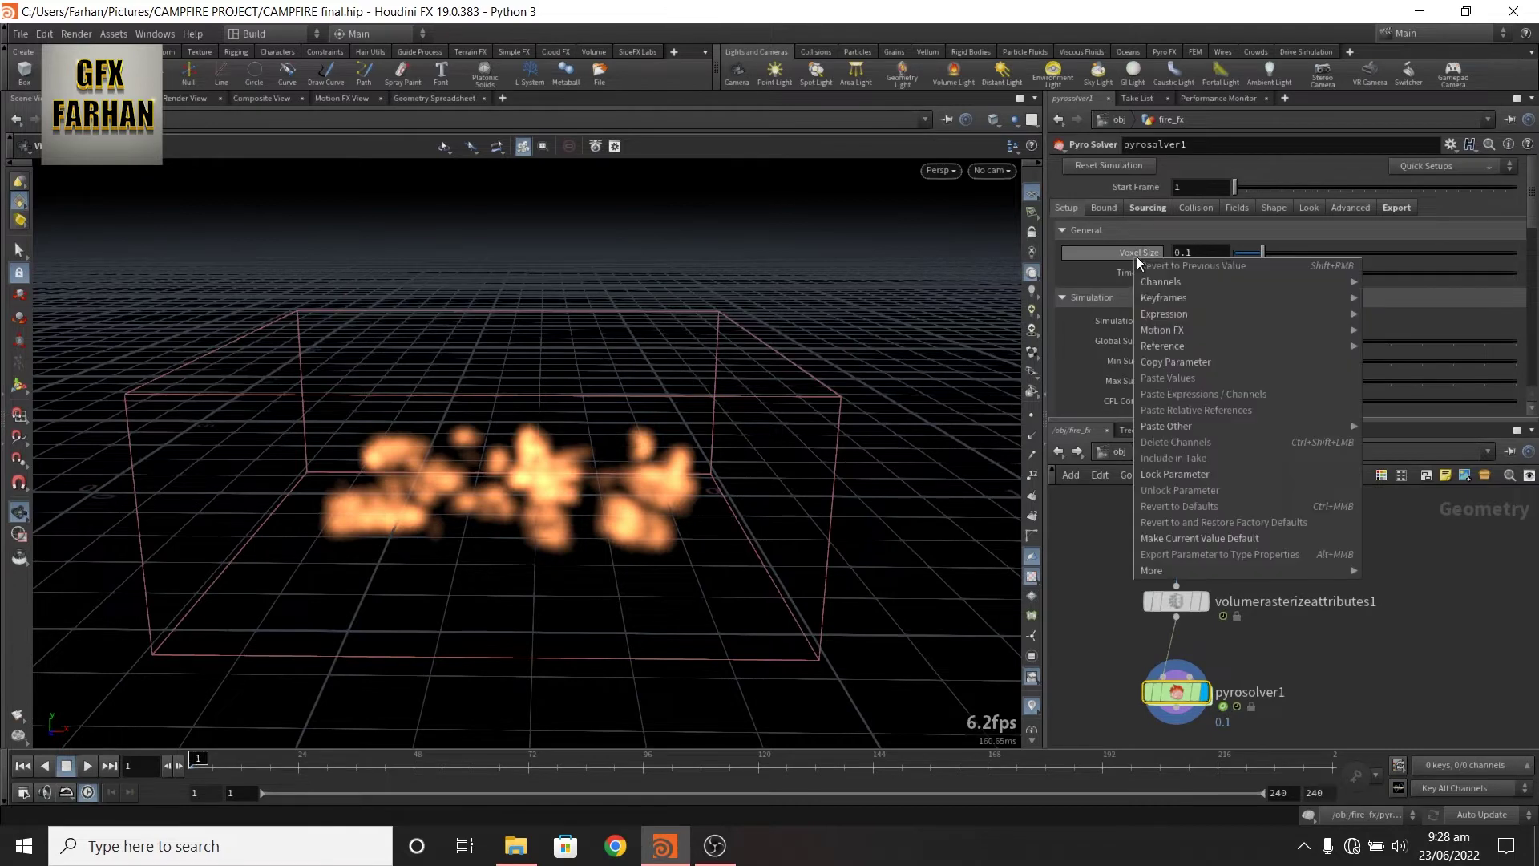
pyautogui.click(1166, 358)
pyautogui.scroll(3, 1060, 210)
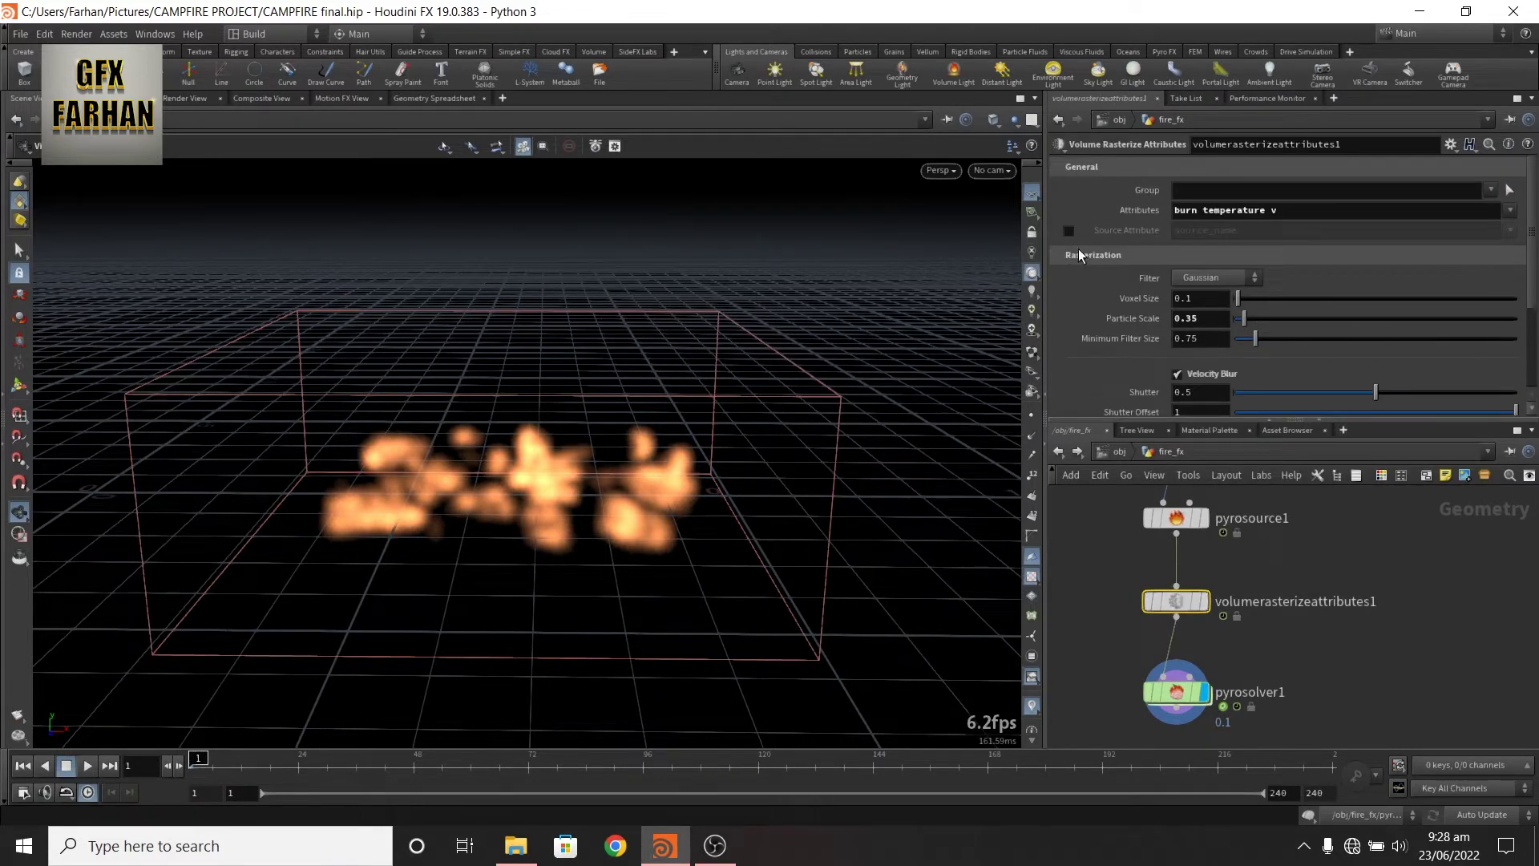
pyautogui.rightClick(1149, 301)
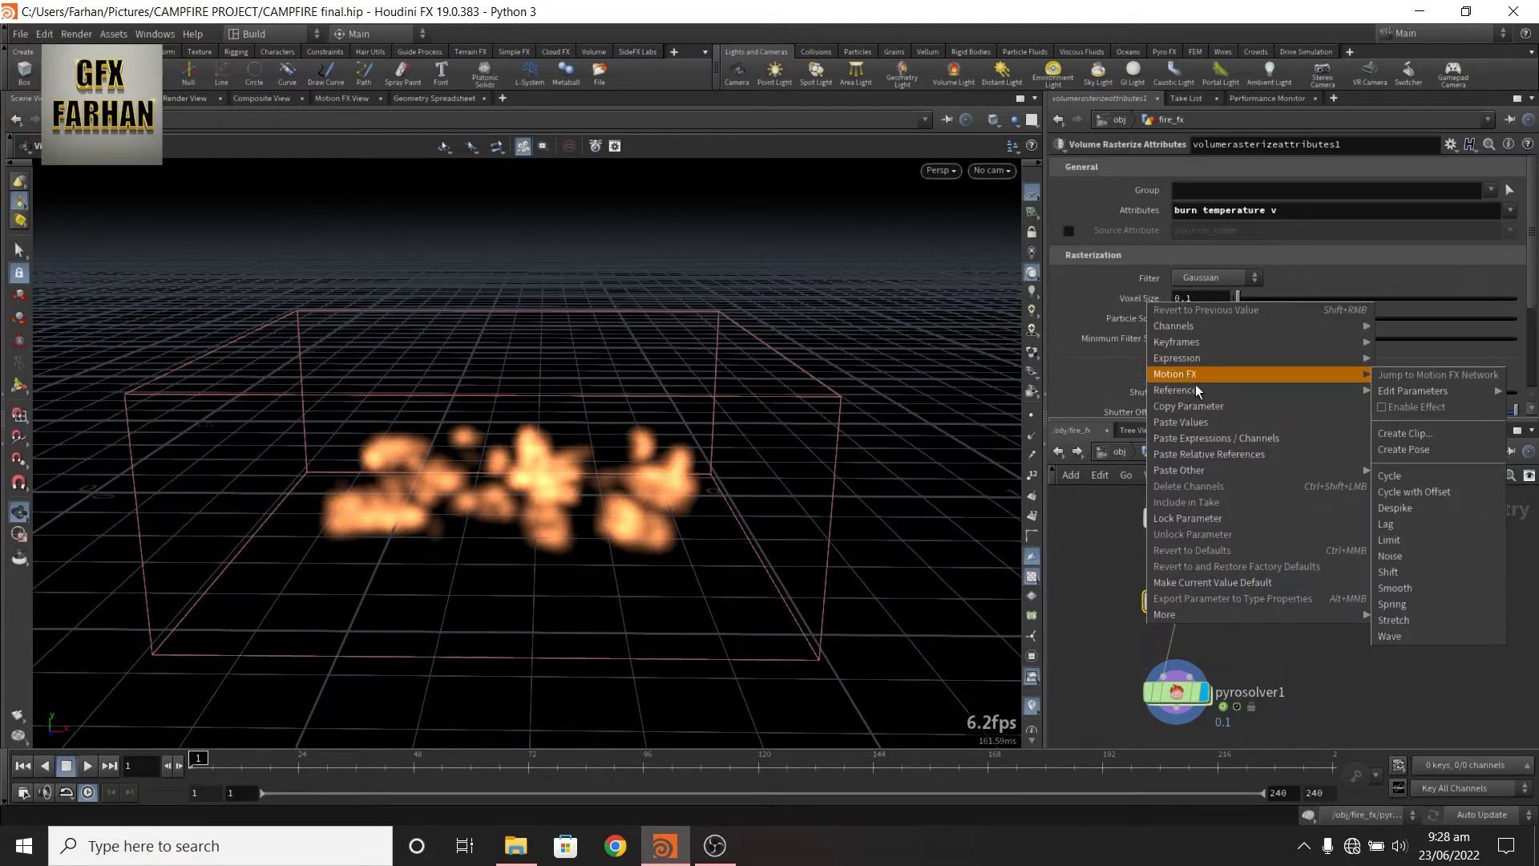
pyautogui.click(1212, 454)
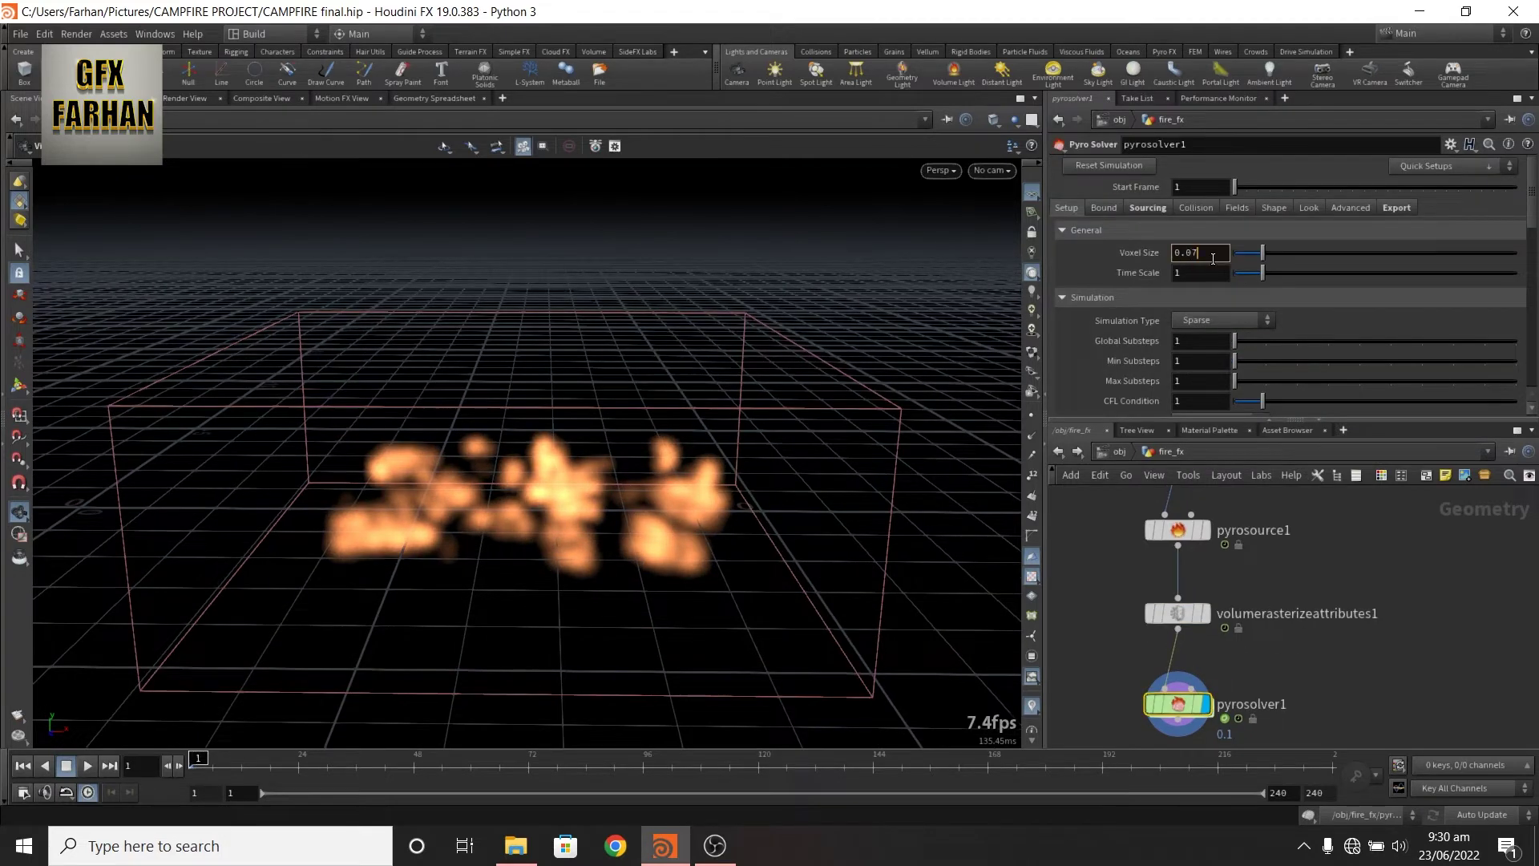
# Set the Voxel Size of pyrosolver1 to 0.075 and its Max Substeps to 2
pyautogui.write('5')
pyautogui.press('Return')
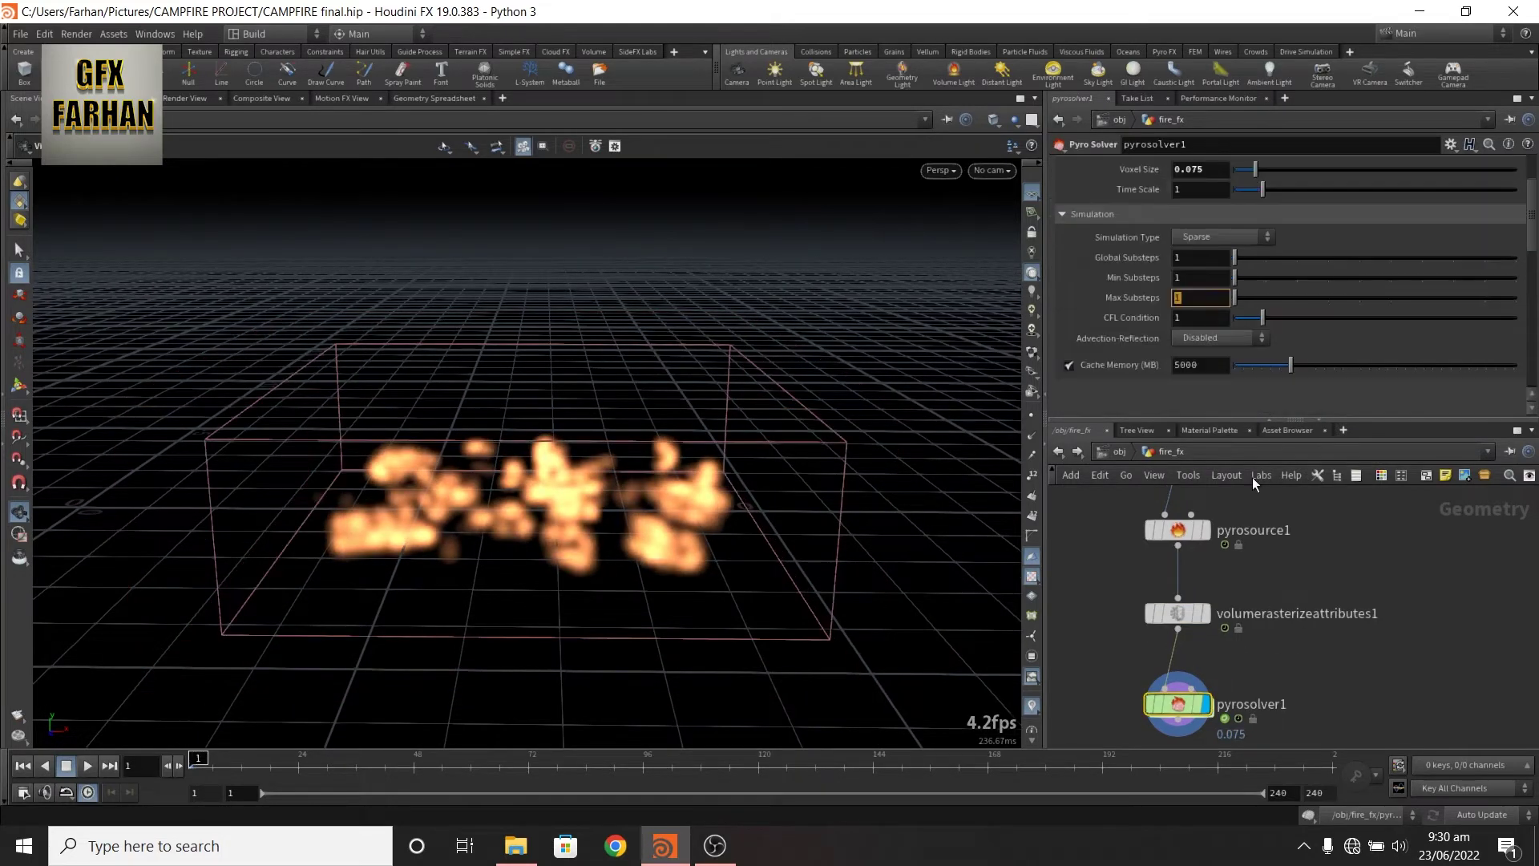
pyautogui.write('2')
pyautogui.press('Return')
# Preview the simulation and change the Treat Y as boundary condition of pyrosolver1
pyautogui.click(87, 765)
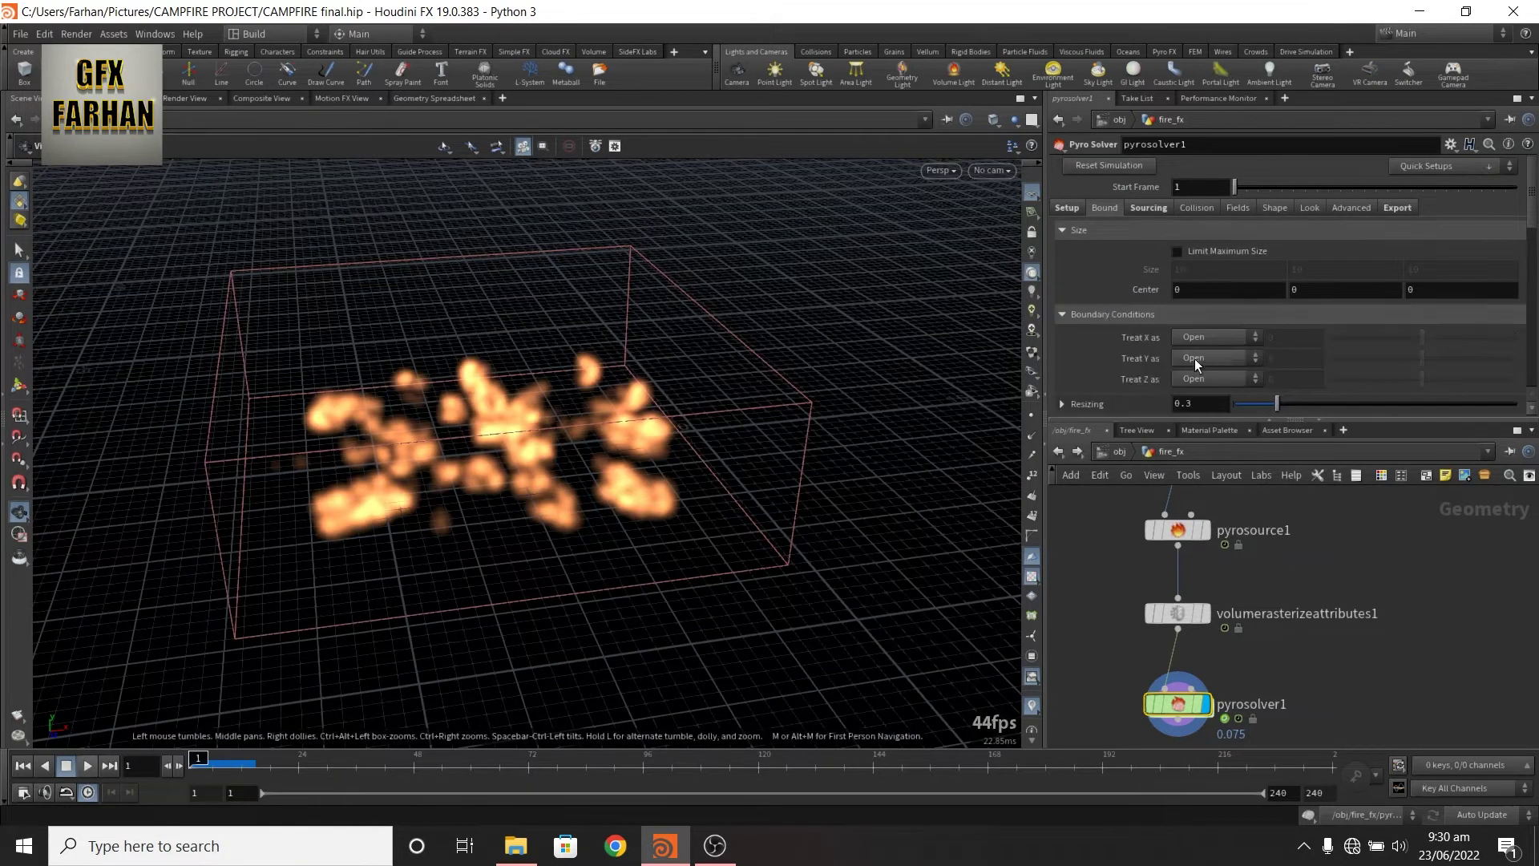
pyautogui.click(1194, 361)
pyautogui.click(1205, 411)
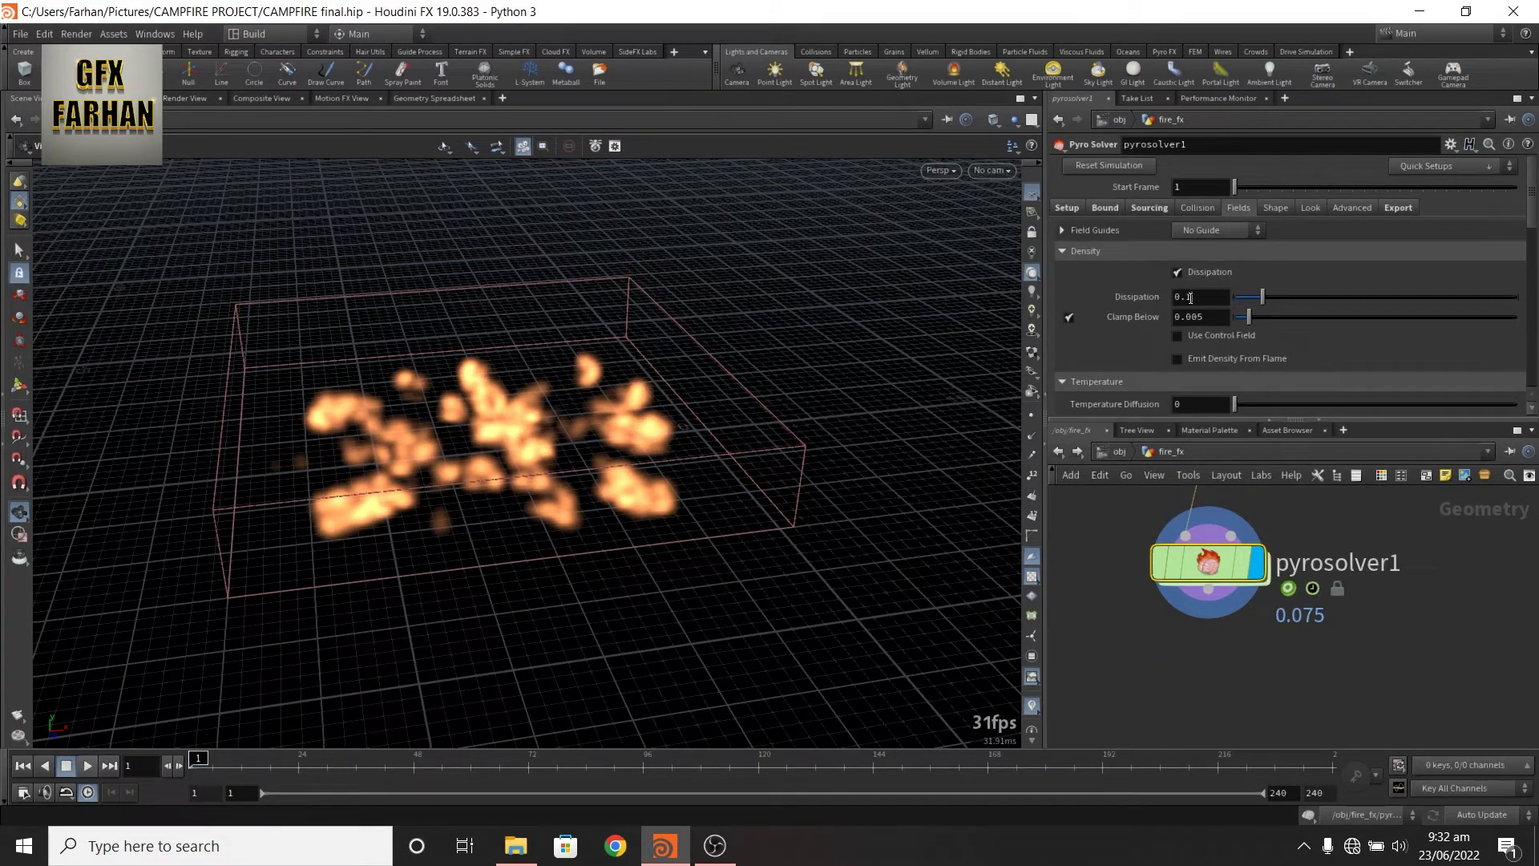
# Set the density Dissipation of pyrosolver1 to 0.03
pyautogui.click(1200, 296)
pyautogui.write('03')
pyautogui.press('Return')
# Enable Emit Density From Flame on pyrosolver1 and set its Flame Range to 0.3 to 1
pyautogui.scroll(-2, 1185, 319)
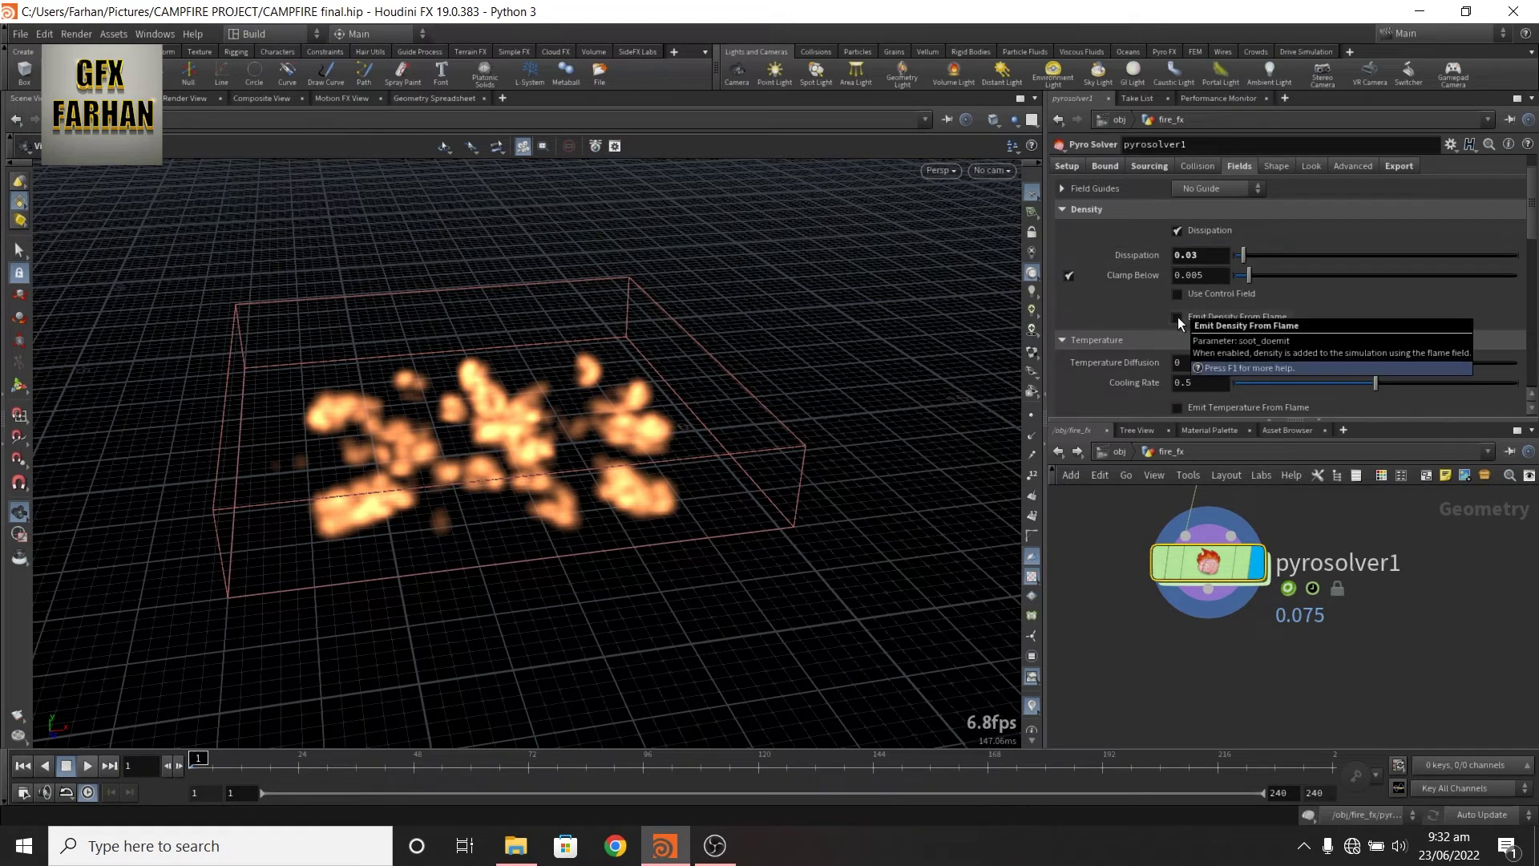
pyautogui.click(1177, 316)
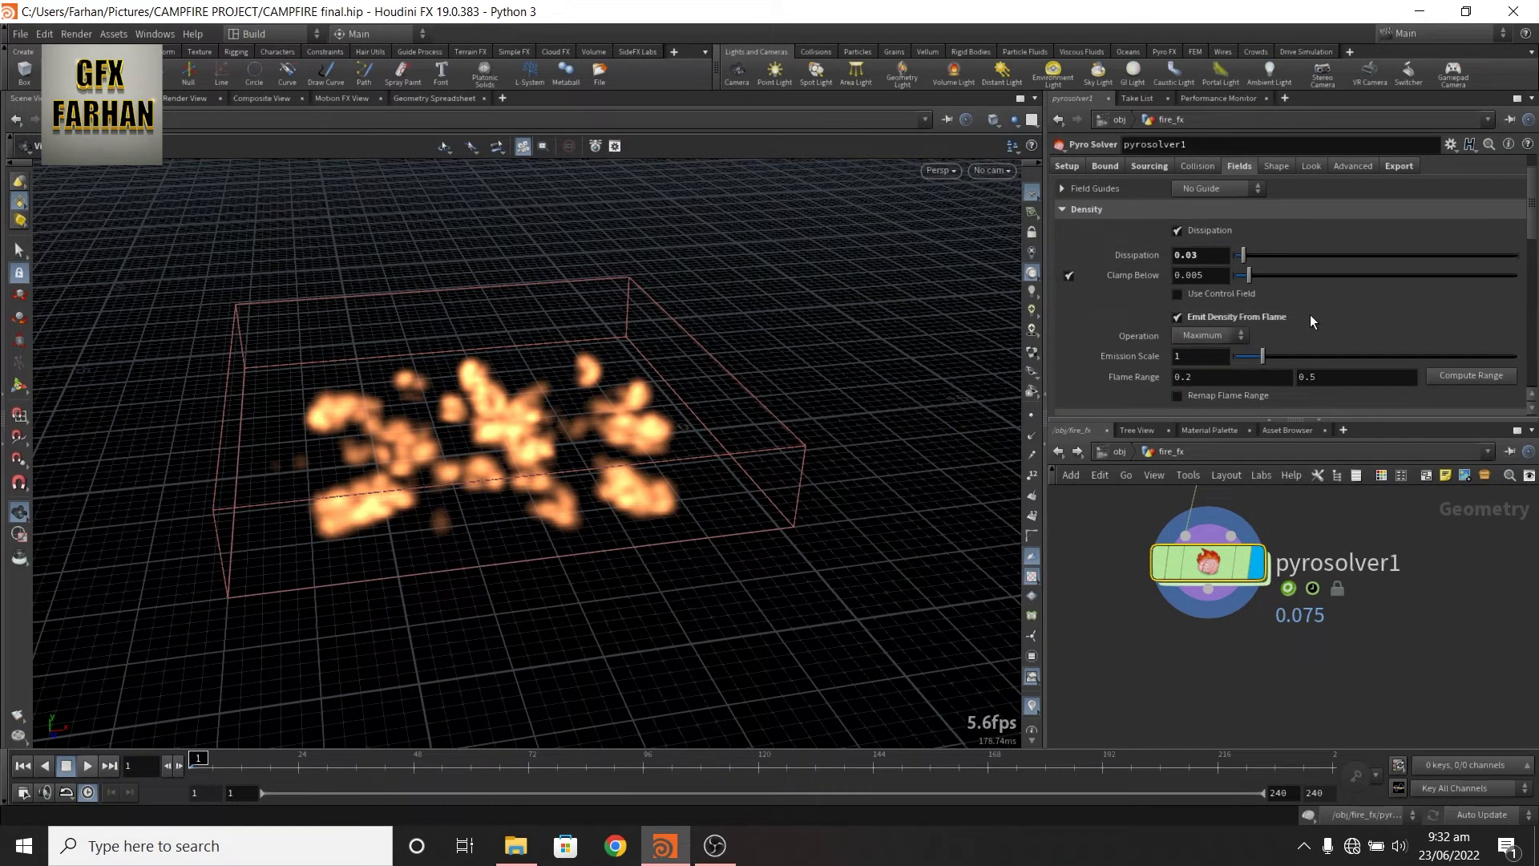
pyautogui.scroll(-1, 1311, 318)
pyautogui.click(1235, 356)
pyautogui.press('BackSpace')
pyautogui.write('3')
pyautogui.moveTo(1330, 364); pyautogui.dragTo(1186, 375)
pyautogui.write('1')
pyautogui.press('Return')
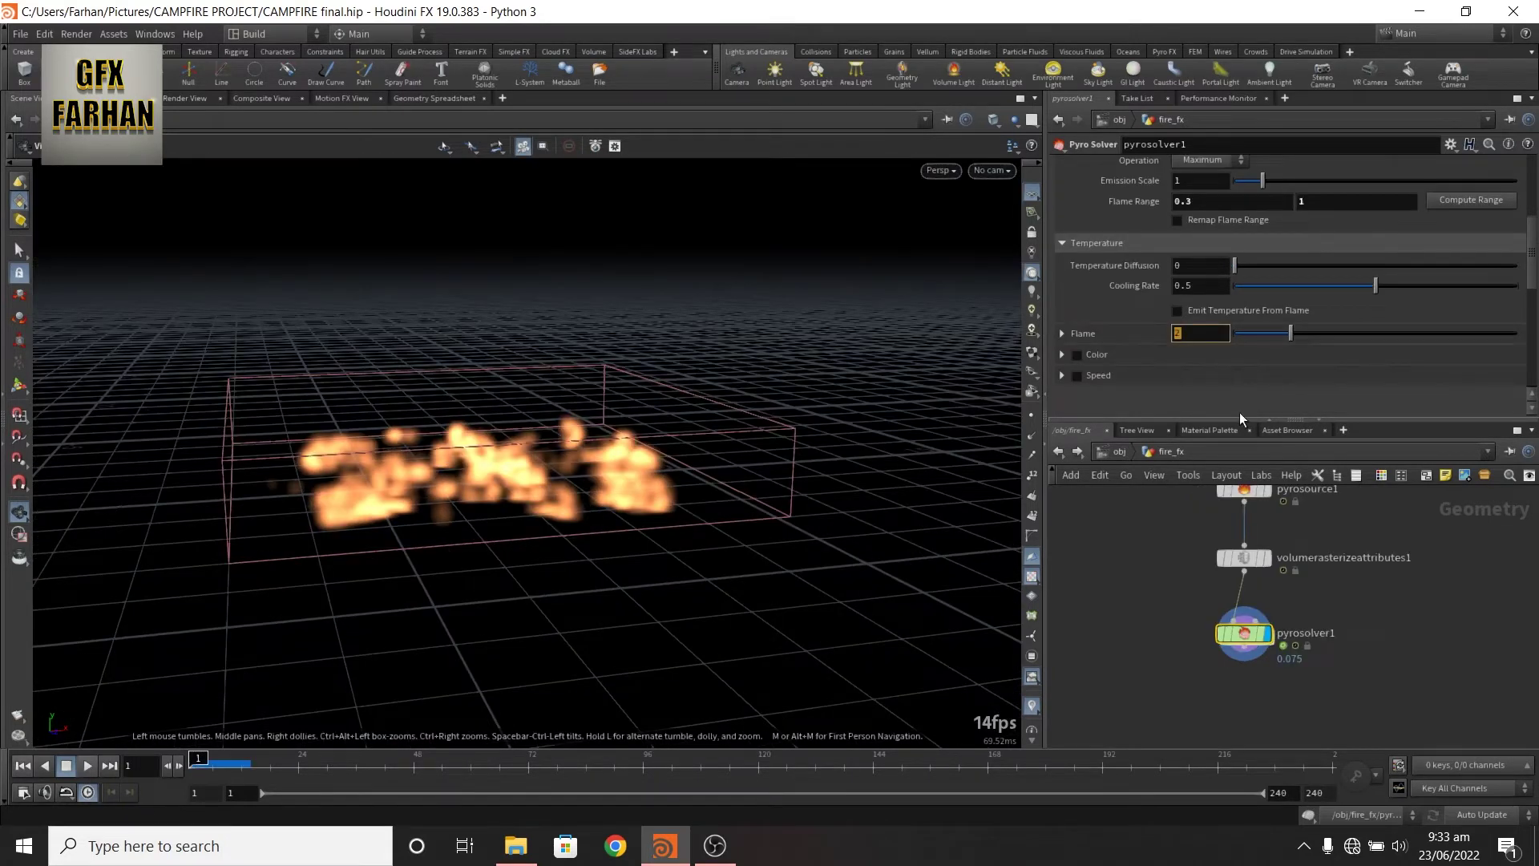
# Set the Flame value in the fields of pyrosolver1 to 0.4
pyautogui.write('0.4')
pyautogui.press('Return')
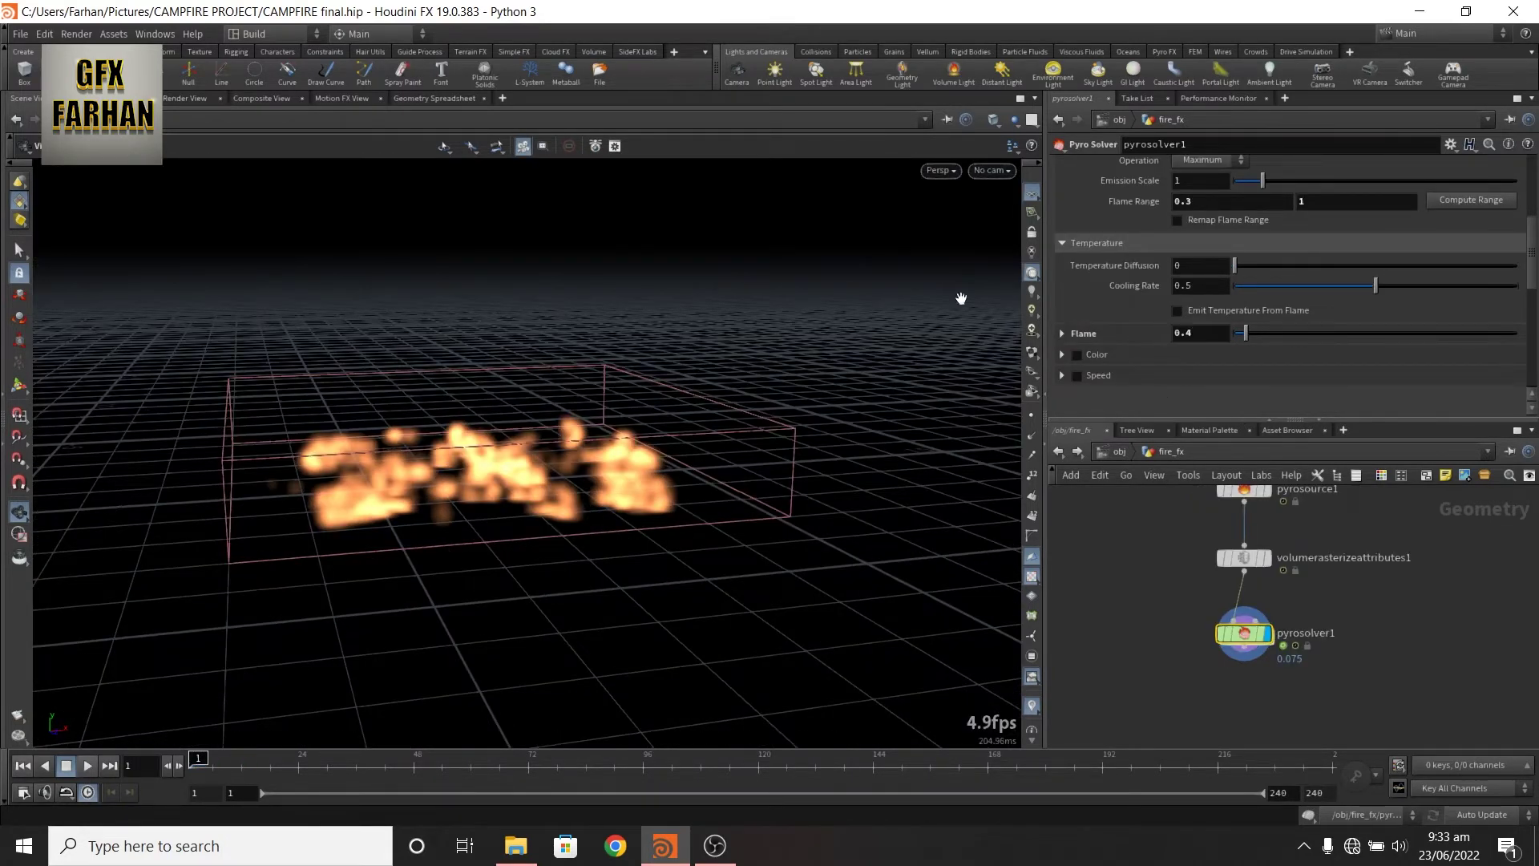
pyautogui.moveTo(694, 463); pyautogui.dragTo(695, 490, button='middle')
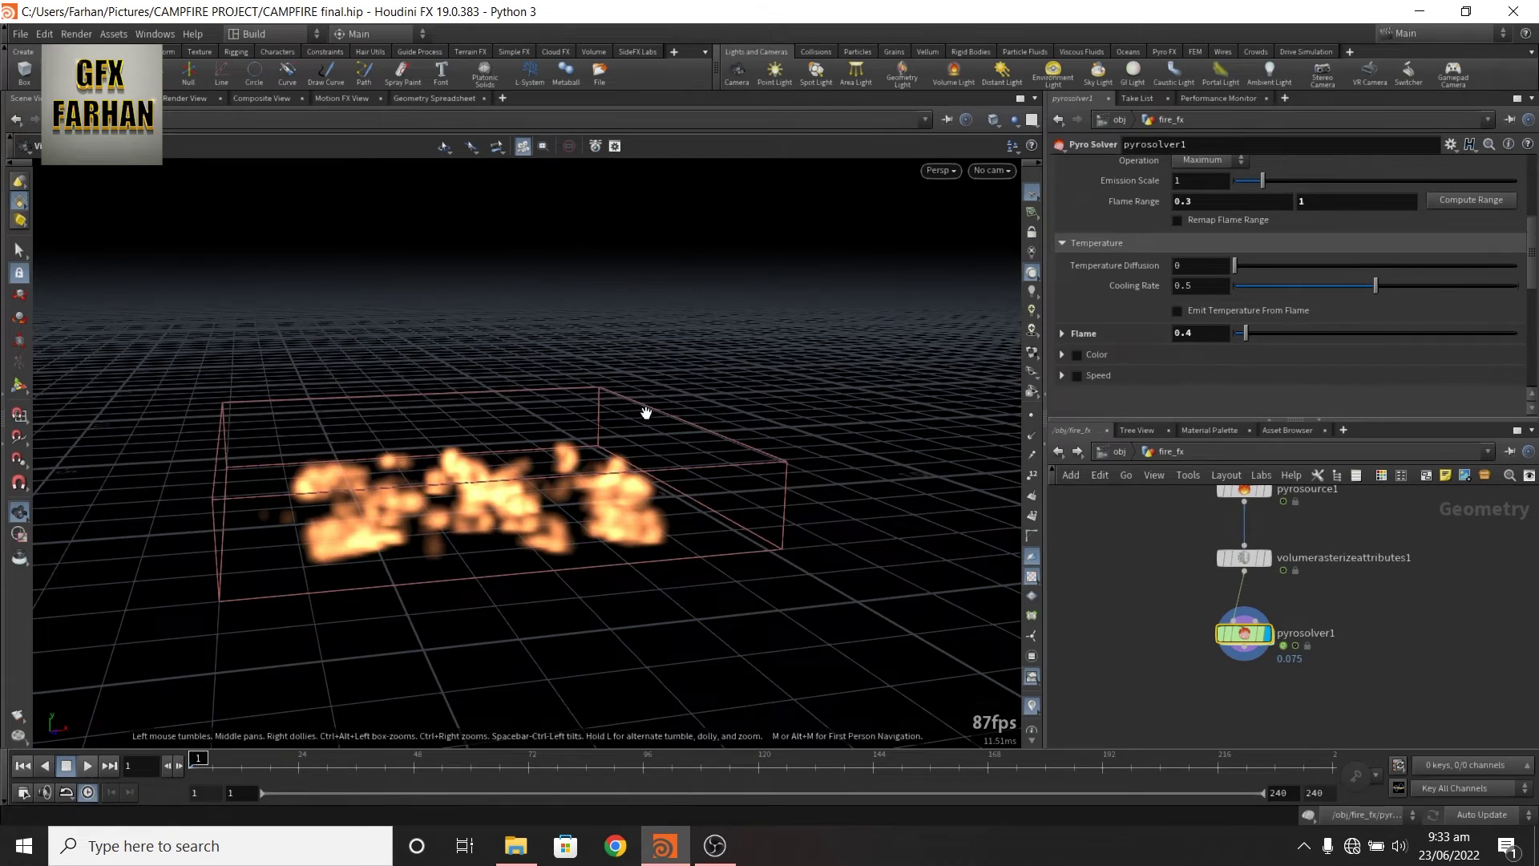
pyautogui.moveTo(607, 422); pyautogui.dragTo(607, 440, button='middle')
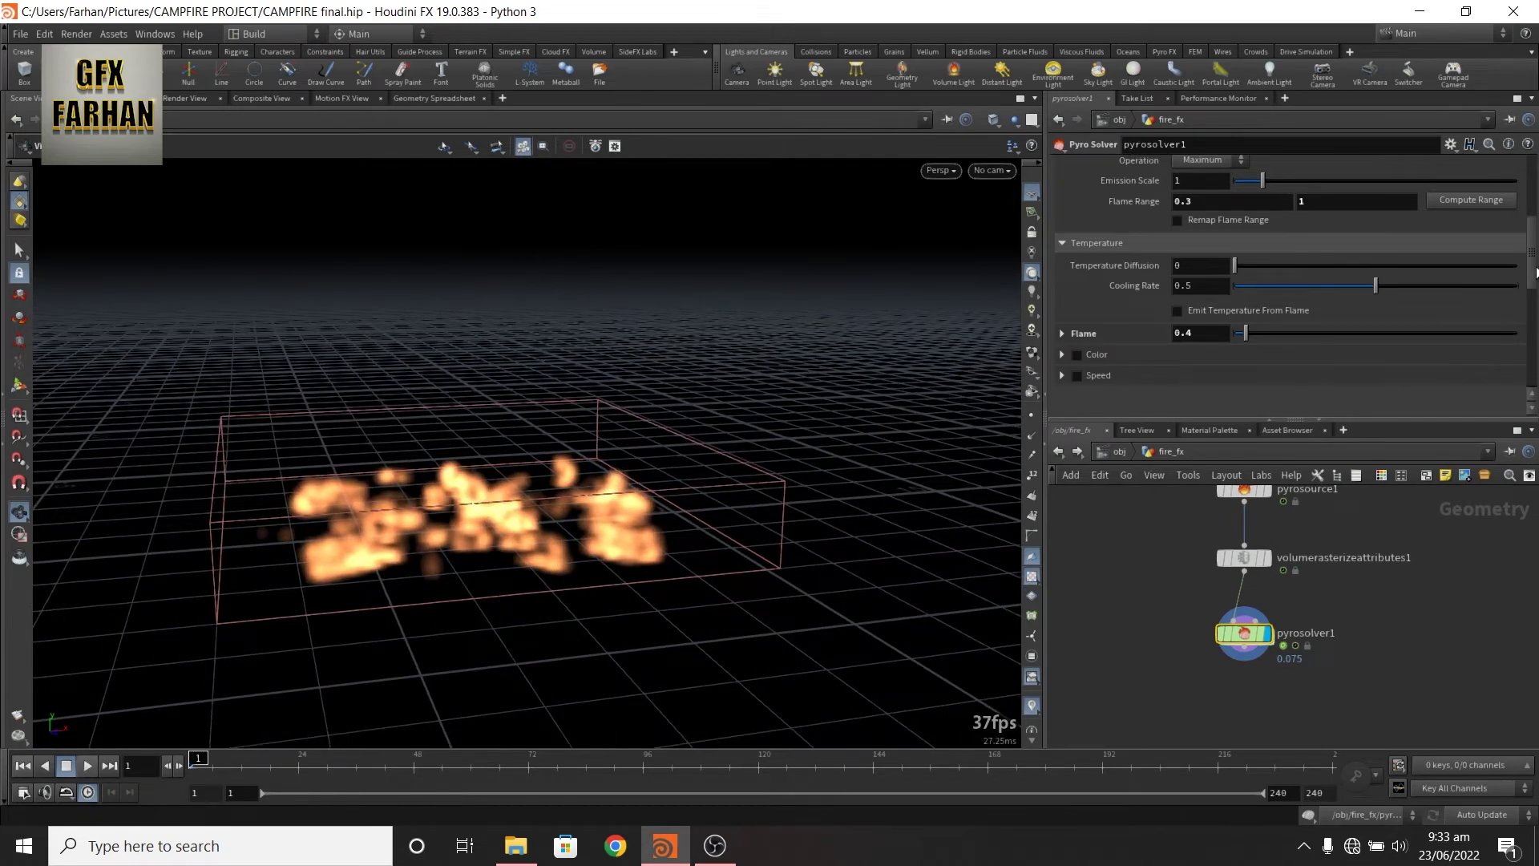
# Set the Buoyancy in the shape settings of pyrosolver1 to 0.1
pyautogui.scroll(5, 1283, 210)
pyautogui.click(1283, 210)
pyautogui.write('0.1')
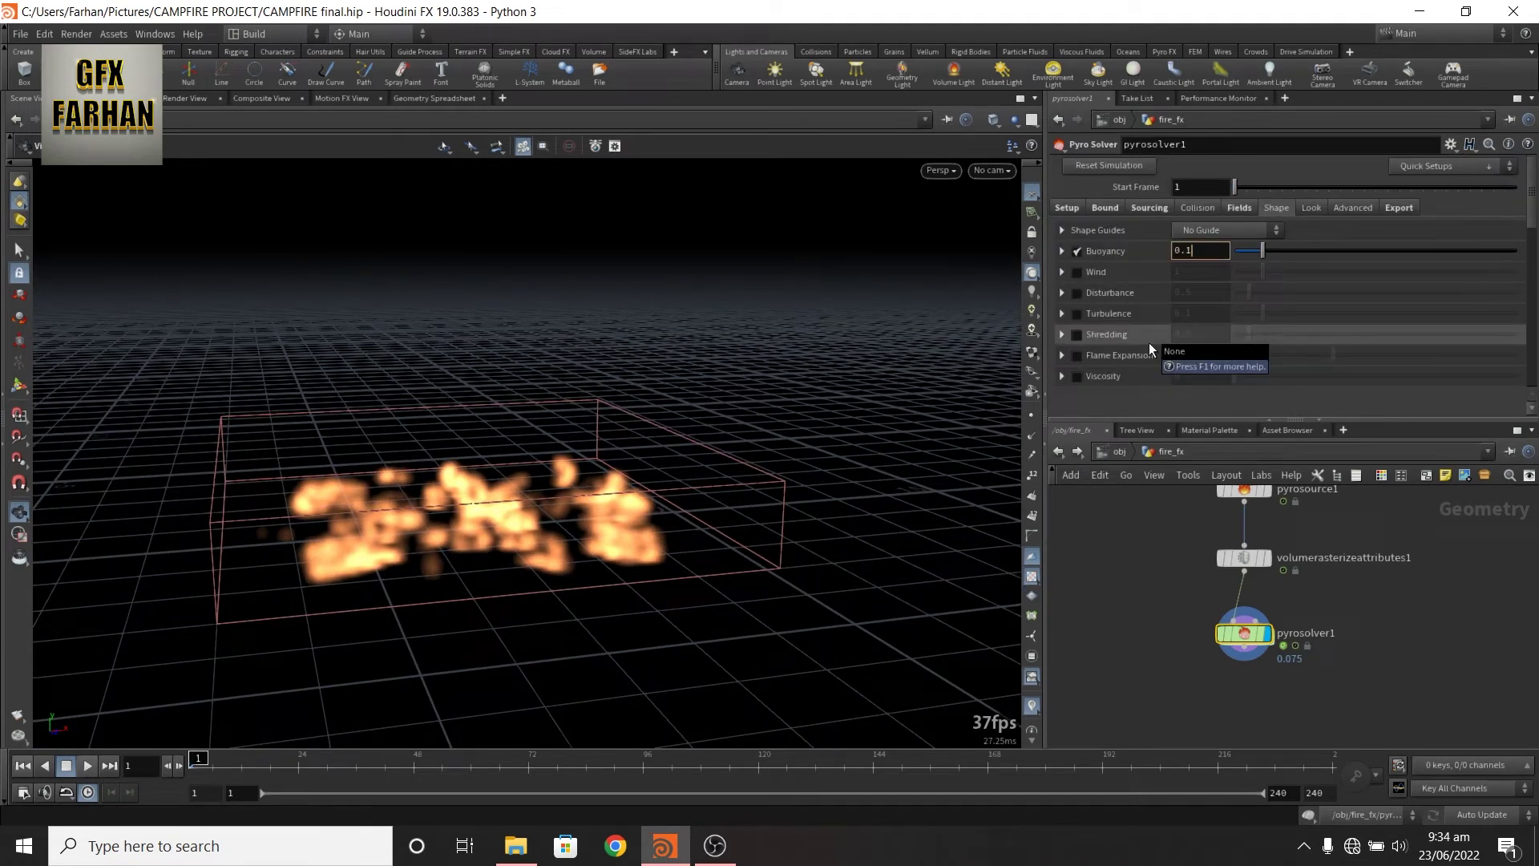
pyautogui.press('Return')
# Enable Wind on pyrosolver1 with a Wind Speed of 1.5 and a Y Wind Direction of 0.5
pyautogui.click(1077, 272)
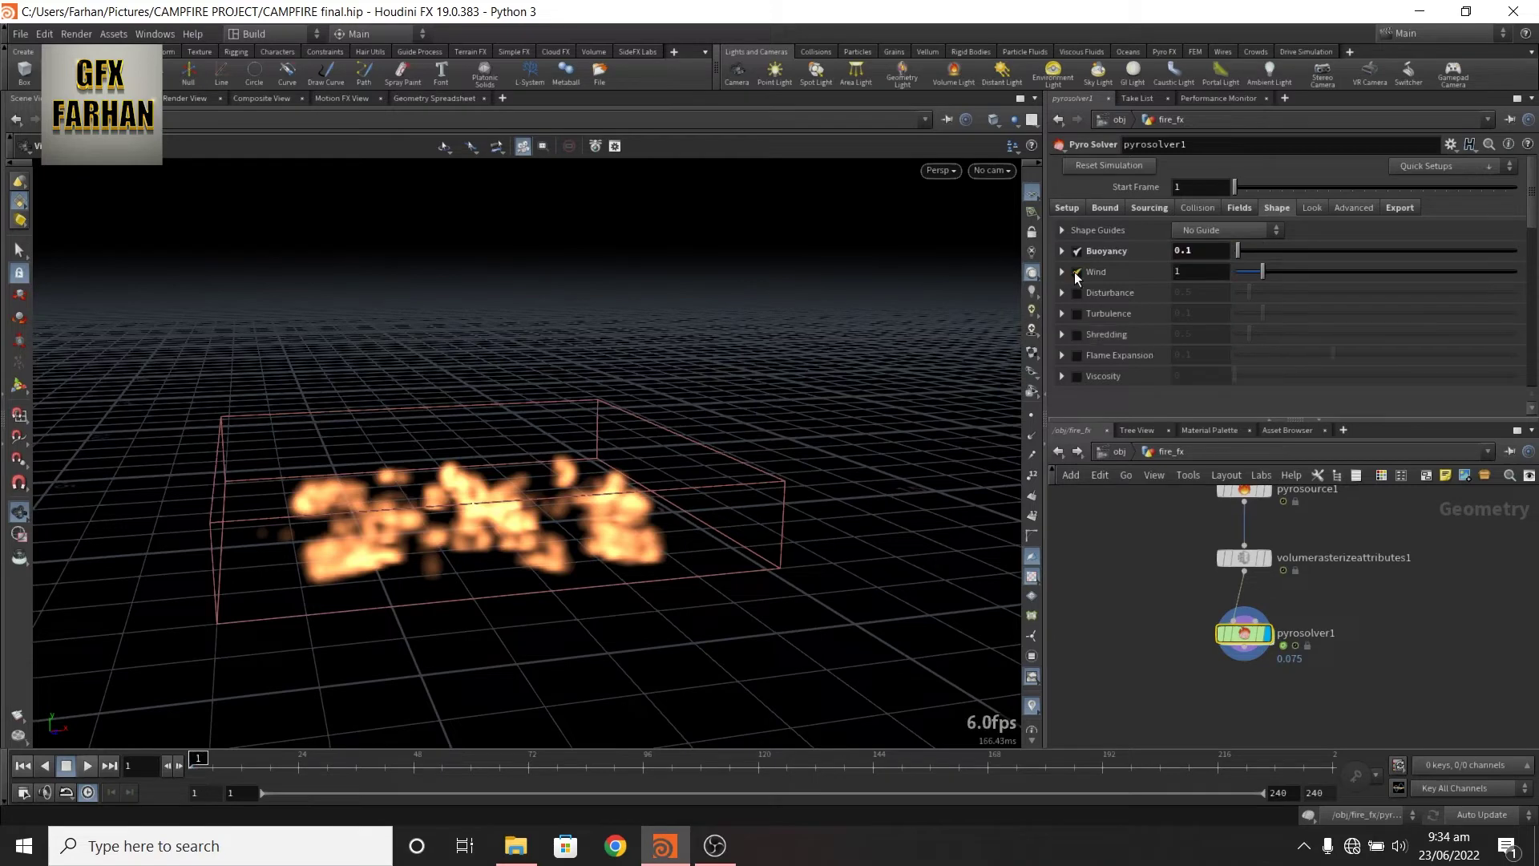
pyautogui.click(1061, 273)
pyautogui.scroll(-3, 1061, 277)
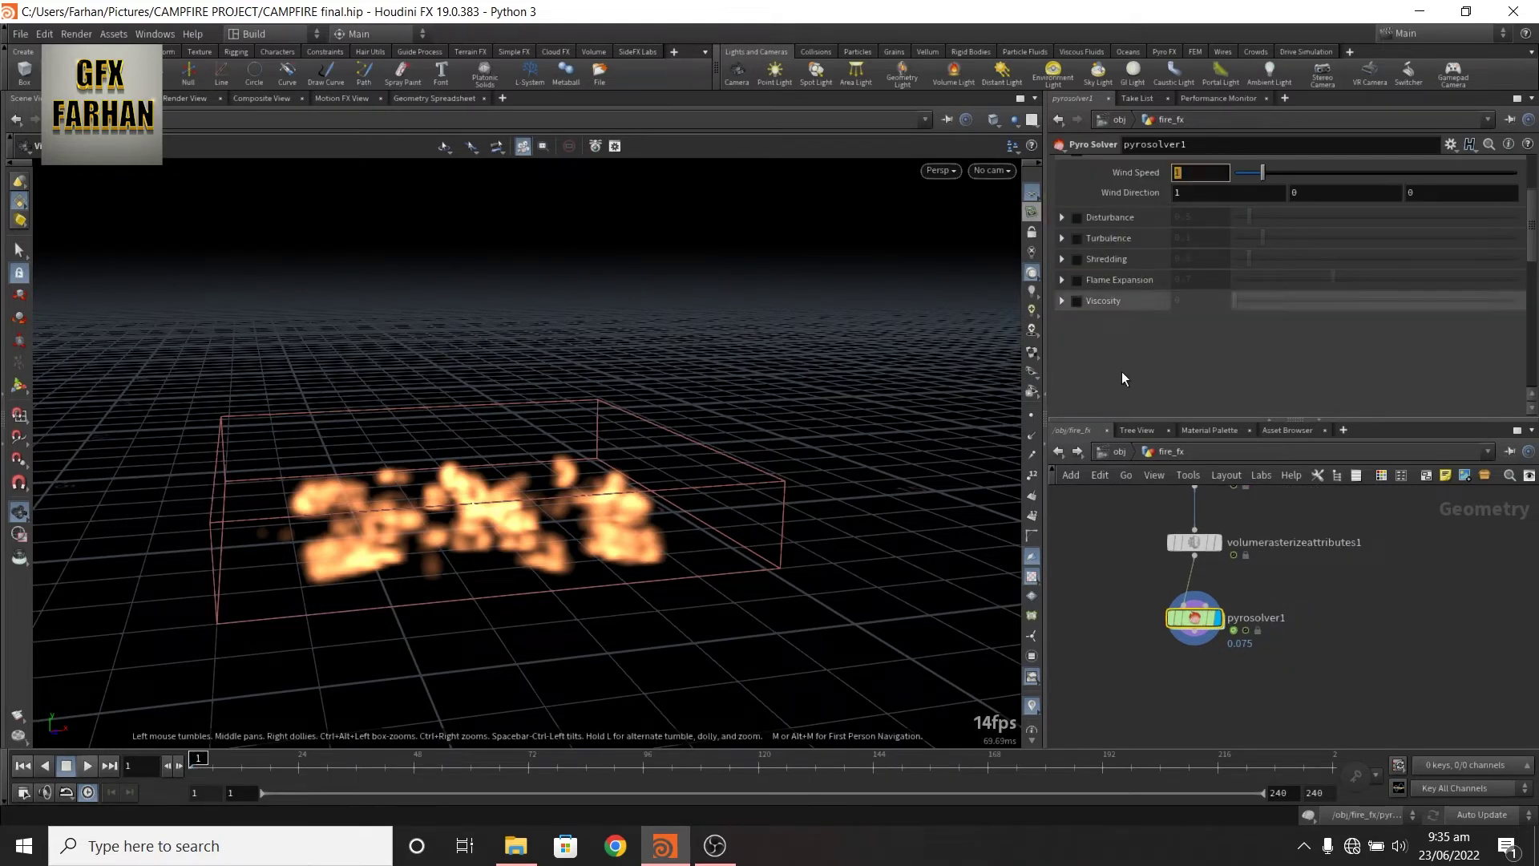
pyautogui.write('1.5')
pyautogui.press('Return')
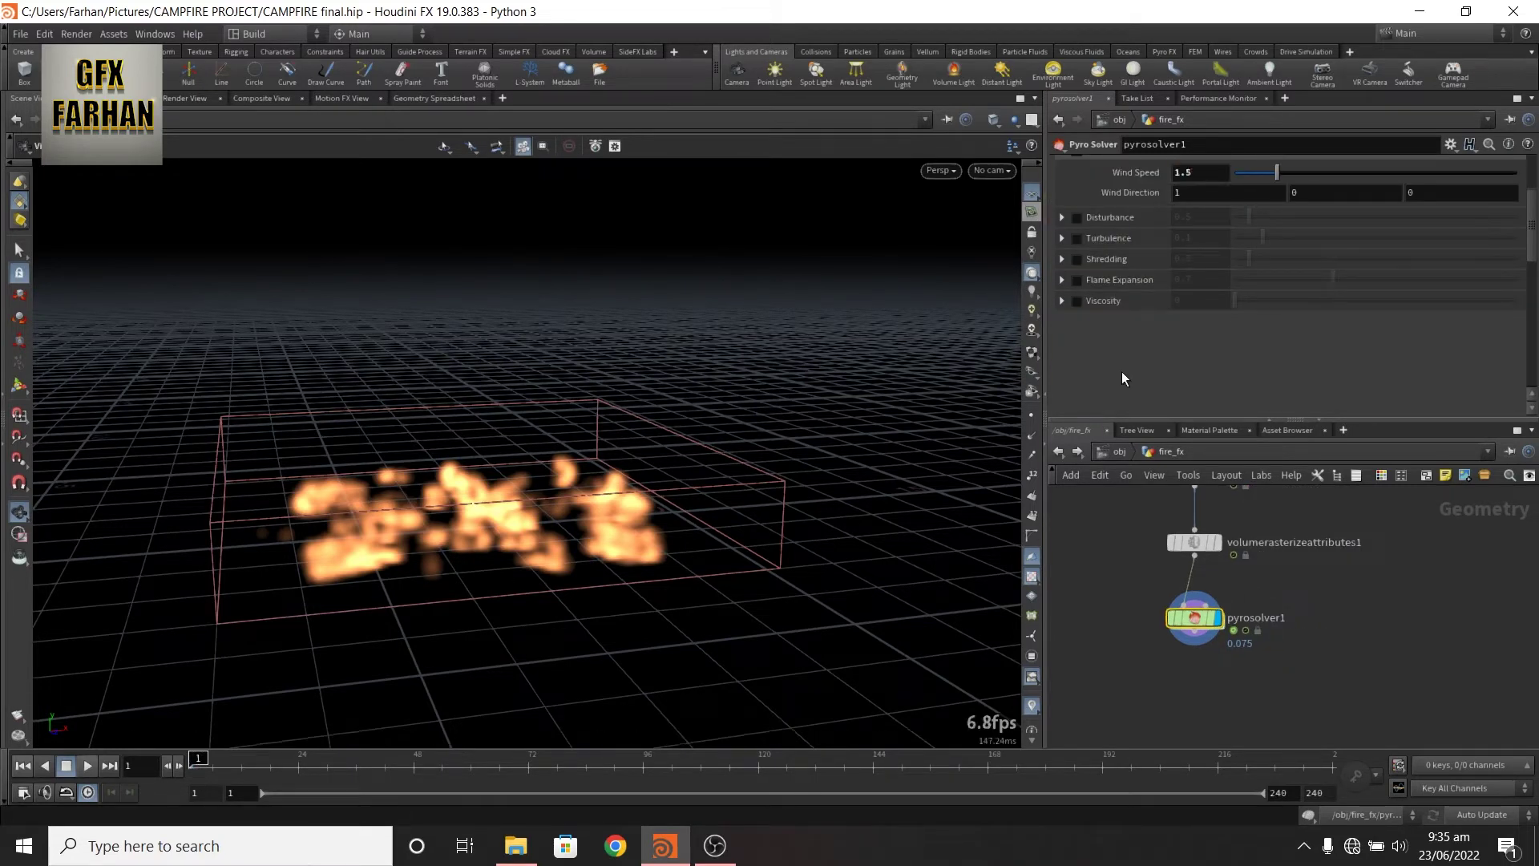
pyautogui.click(1328, 199)
pyautogui.write('0.5')
pyautogui.press('Return')
# Enable Disturbance on pyrosolver1 with a strength of 3 and a Base Block Size of 0.25
pyautogui.click(1077, 218)
pyautogui.click(1061, 217)
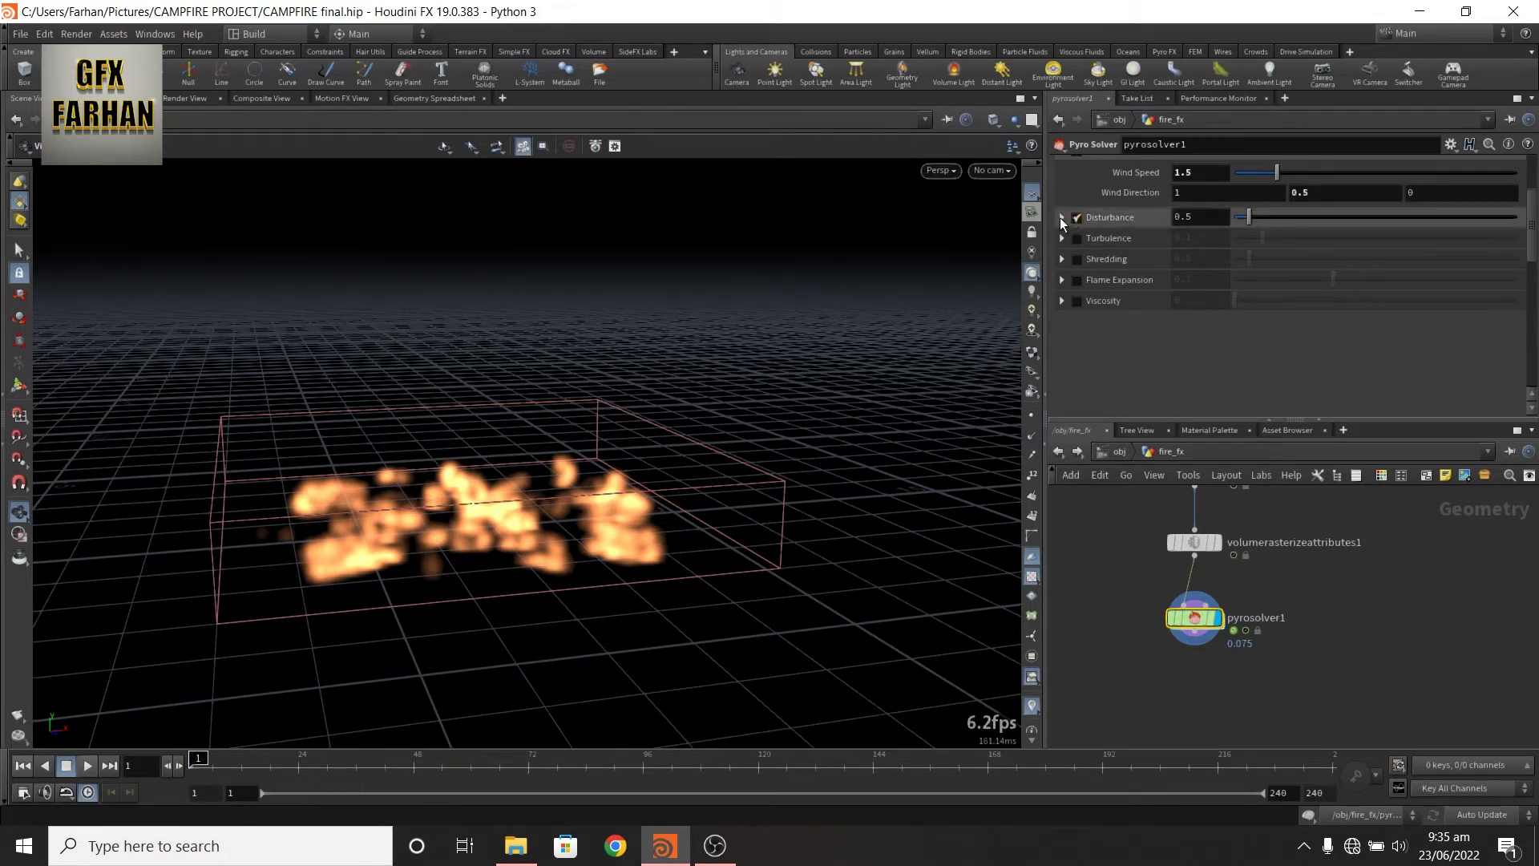
pyautogui.click(1205, 238)
pyautogui.write('3')
pyautogui.press('Return')
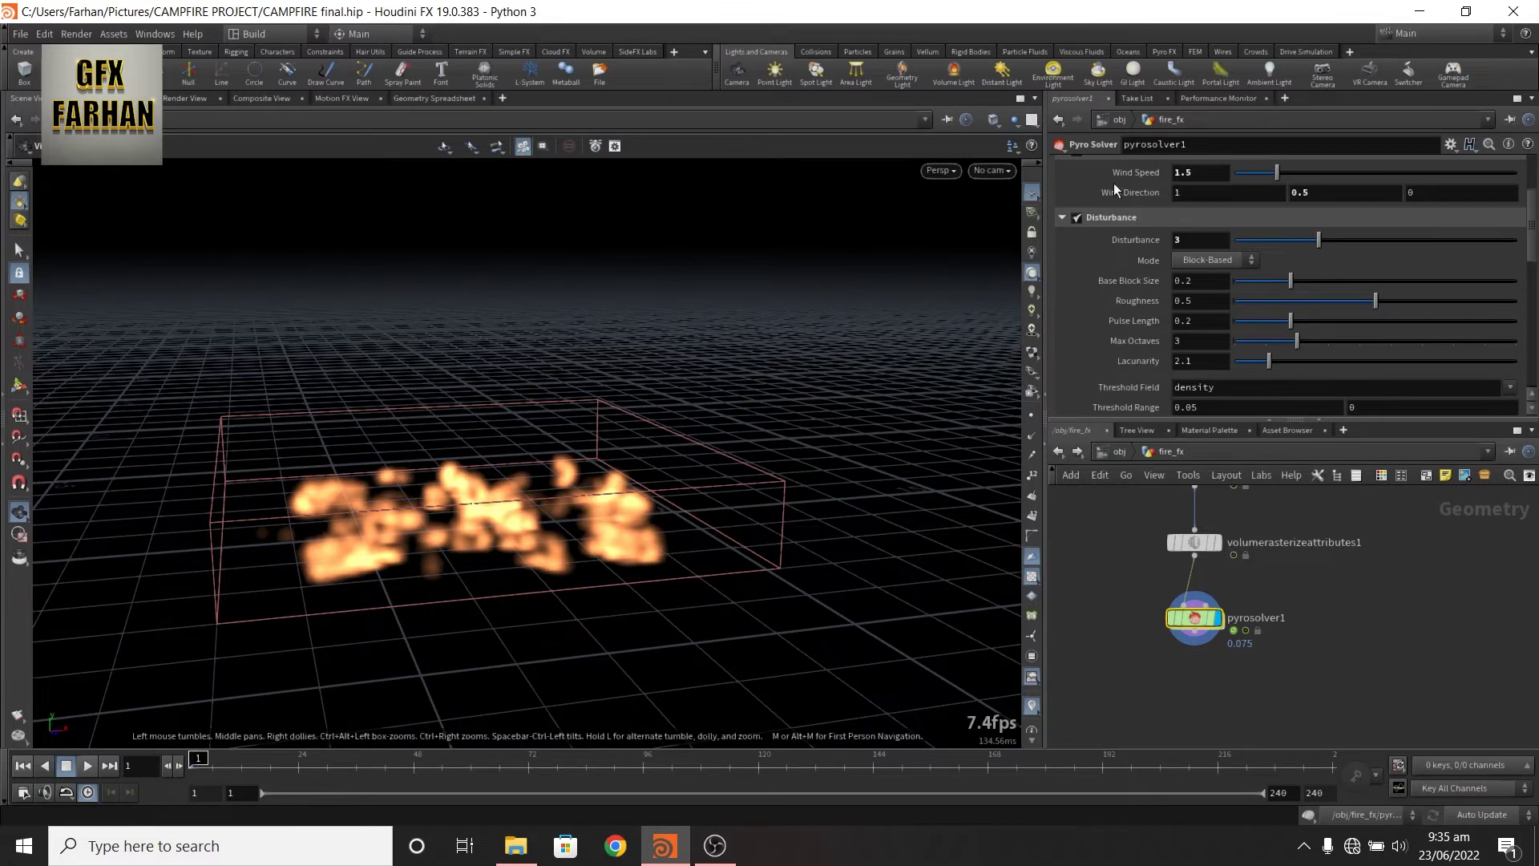
pyautogui.click(1208, 281)
pyautogui.press('Left')
pyautogui.press('Left')
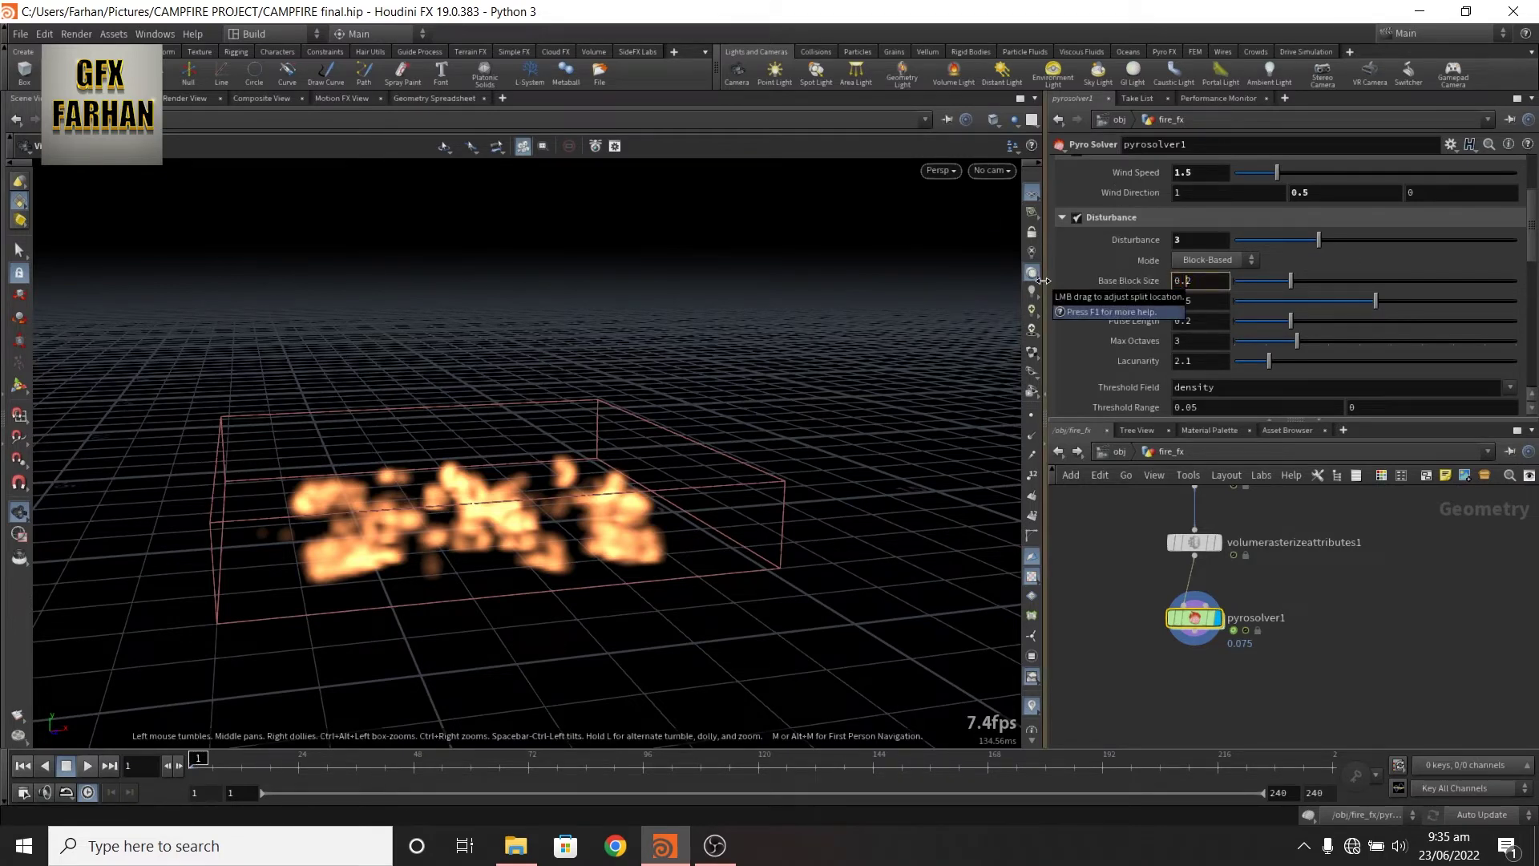
pyautogui.write('5')
pyautogui.press('Return')
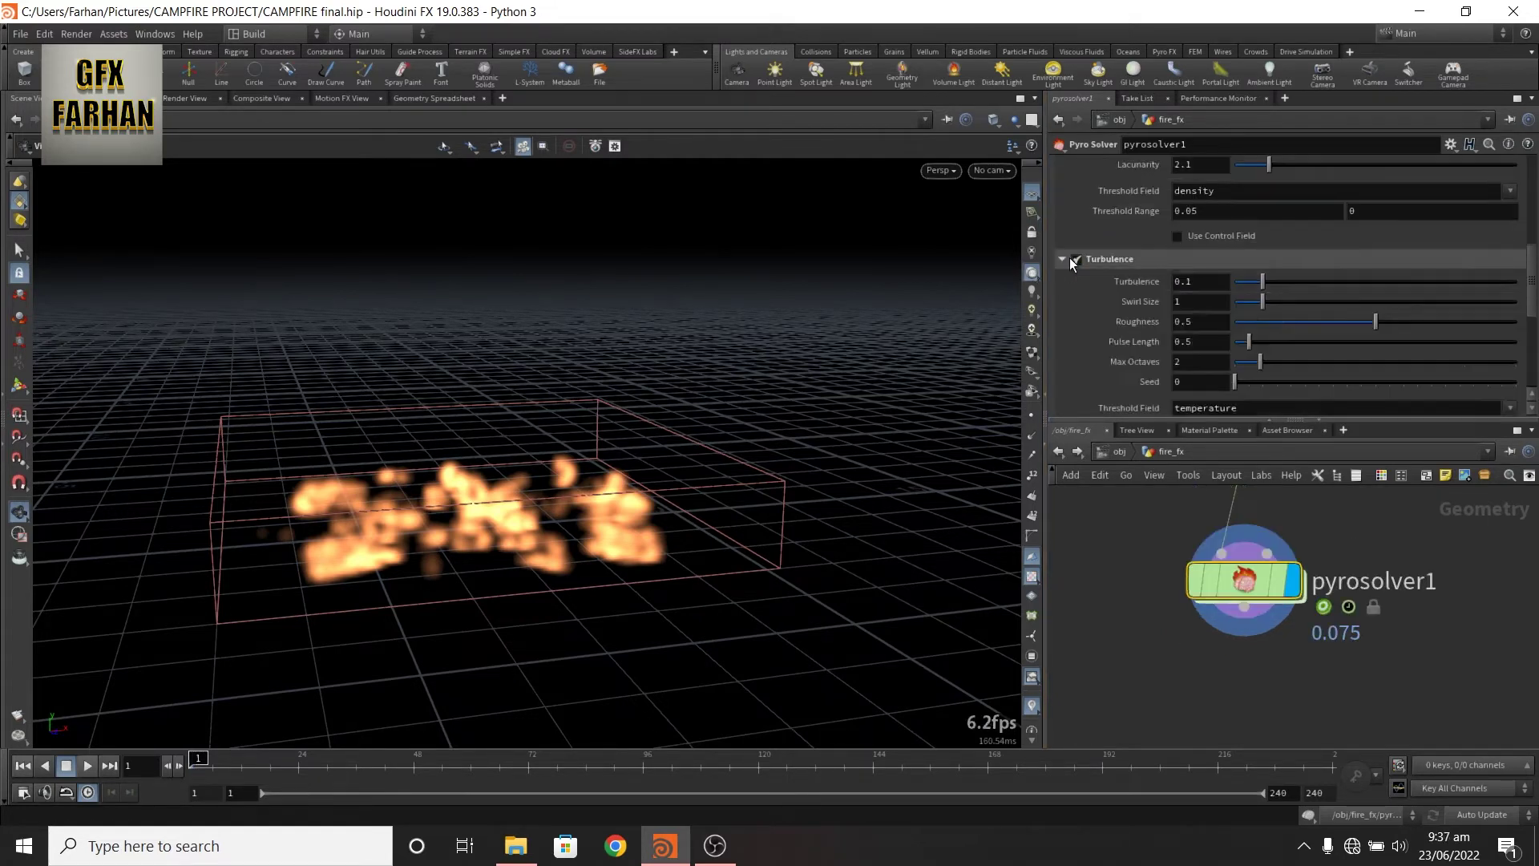
# Set the Turbulence of pyrosolver1 to 0.25 with a Swirl Size of 8
pyautogui.click(1224, 282)
pyautogui.press('Return')
pyautogui.click(1206, 302)
pyautogui.write('8')
pyautogui.press('Return')
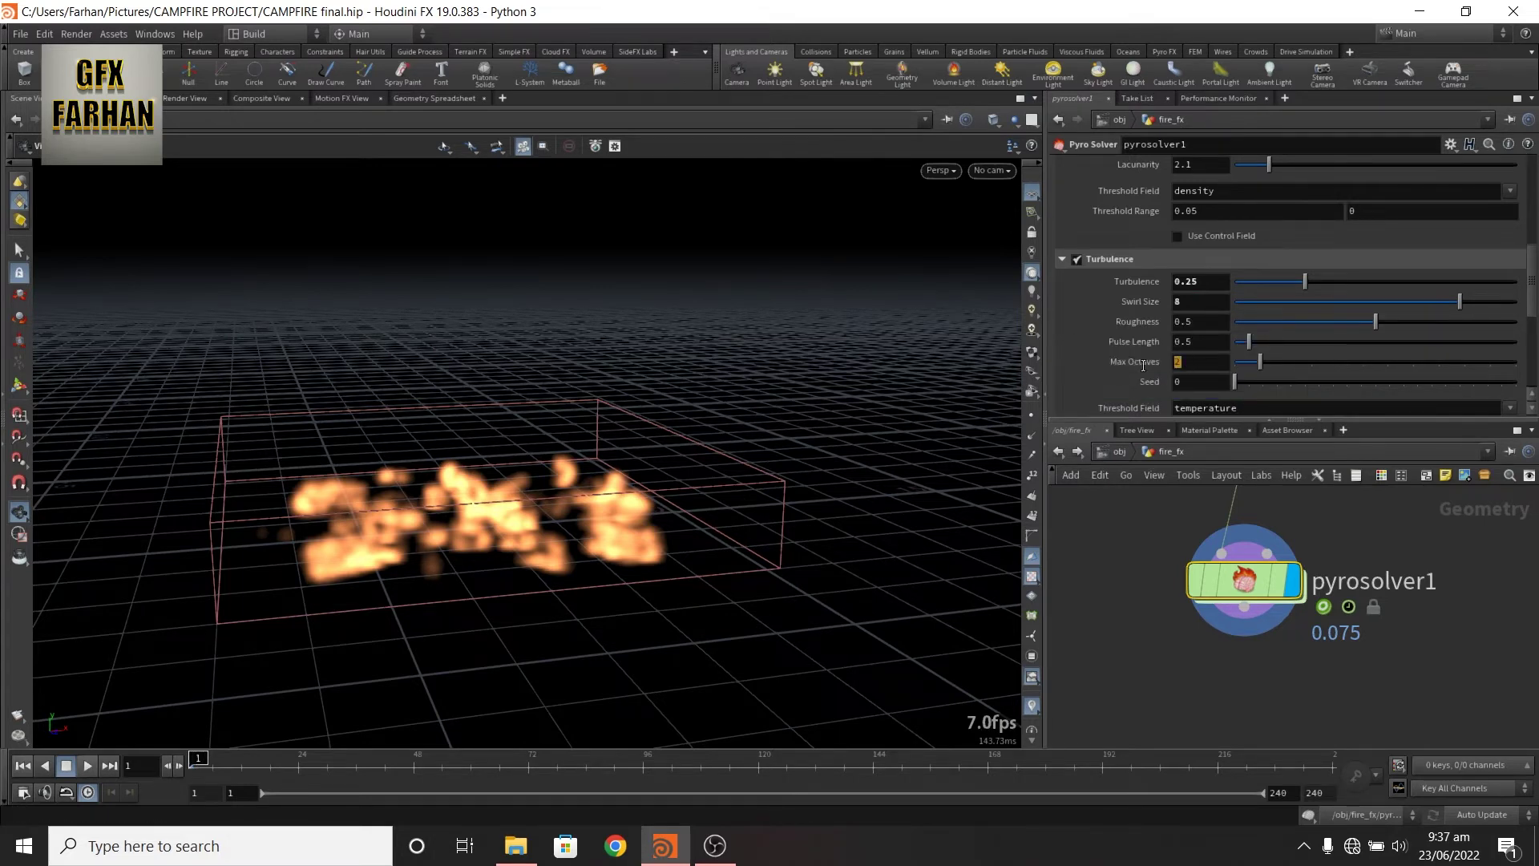
pyautogui.press('Return')
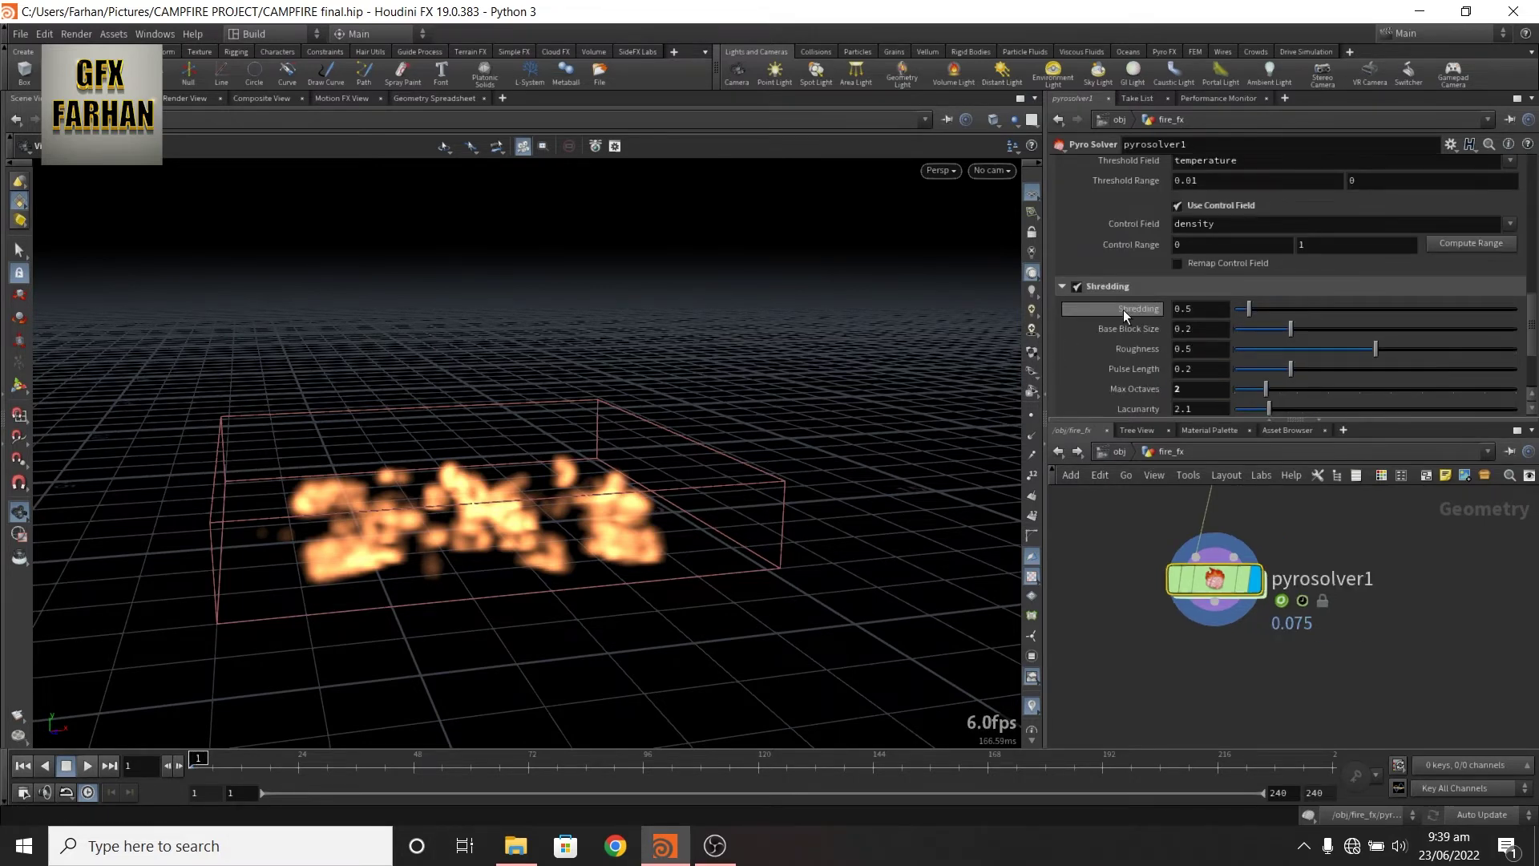
# Set the Shredding of pyrosolver1 to 1.5, with a Base Block Size of 0.25 and Max Octaves of 3
pyautogui.scroll(-1, 1123, 310)
pyautogui.moveTo(1202, 267); pyautogui.dragTo(1109, 273)
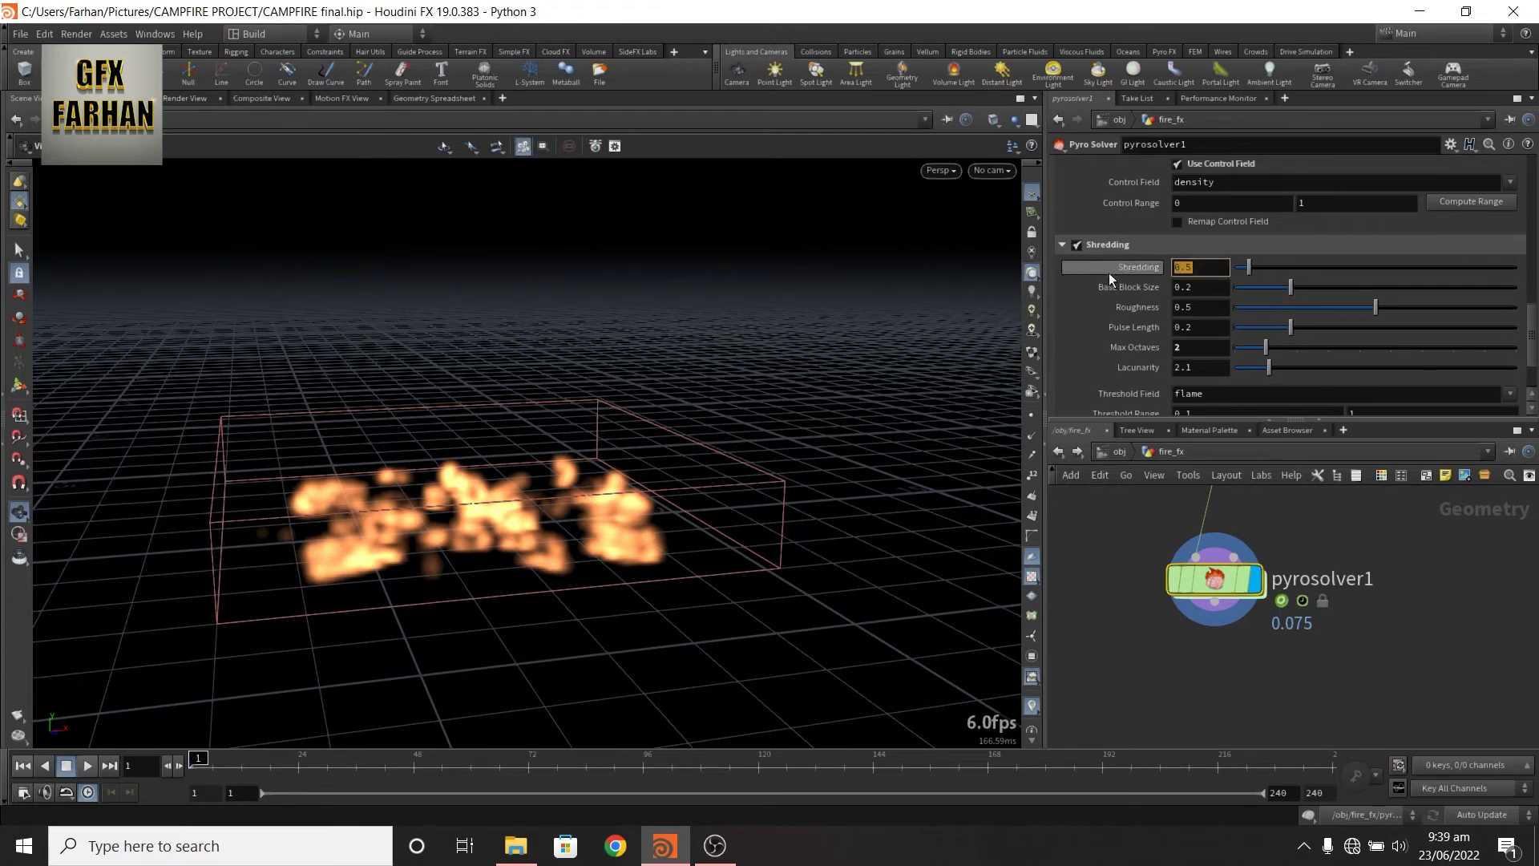
pyautogui.write('1.5')
pyautogui.press('Return')
pyautogui.click(1212, 286)
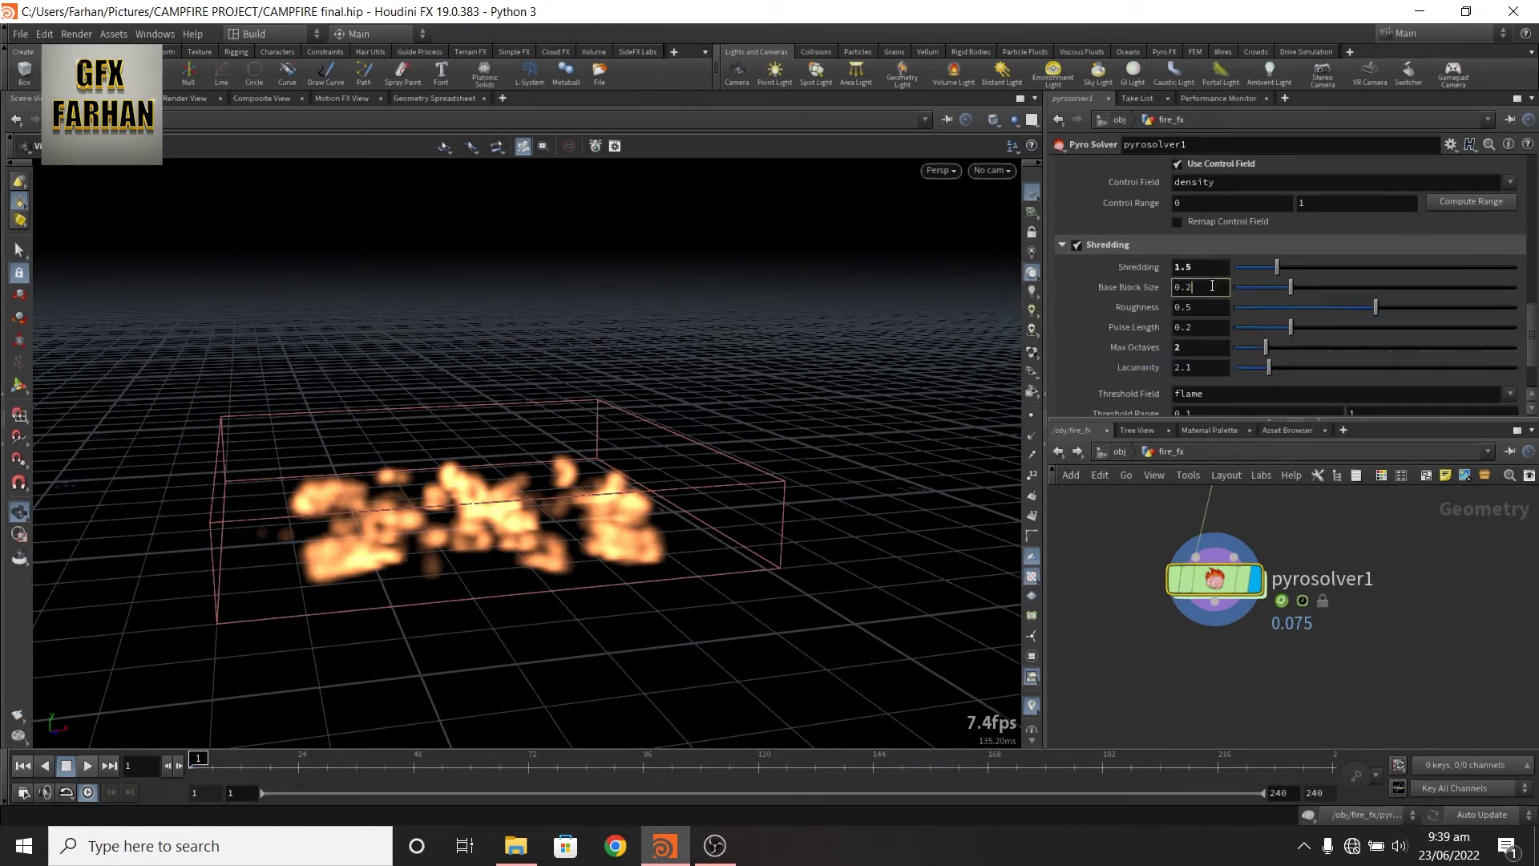
pyautogui.write('5')
pyautogui.press('Return')
pyautogui.click(1199, 347)
pyautogui.write('3')
pyautogui.press('Return')
# Play the simulation to examine the shape of the fire
pyautogui.scroll(5, 1137, 330)
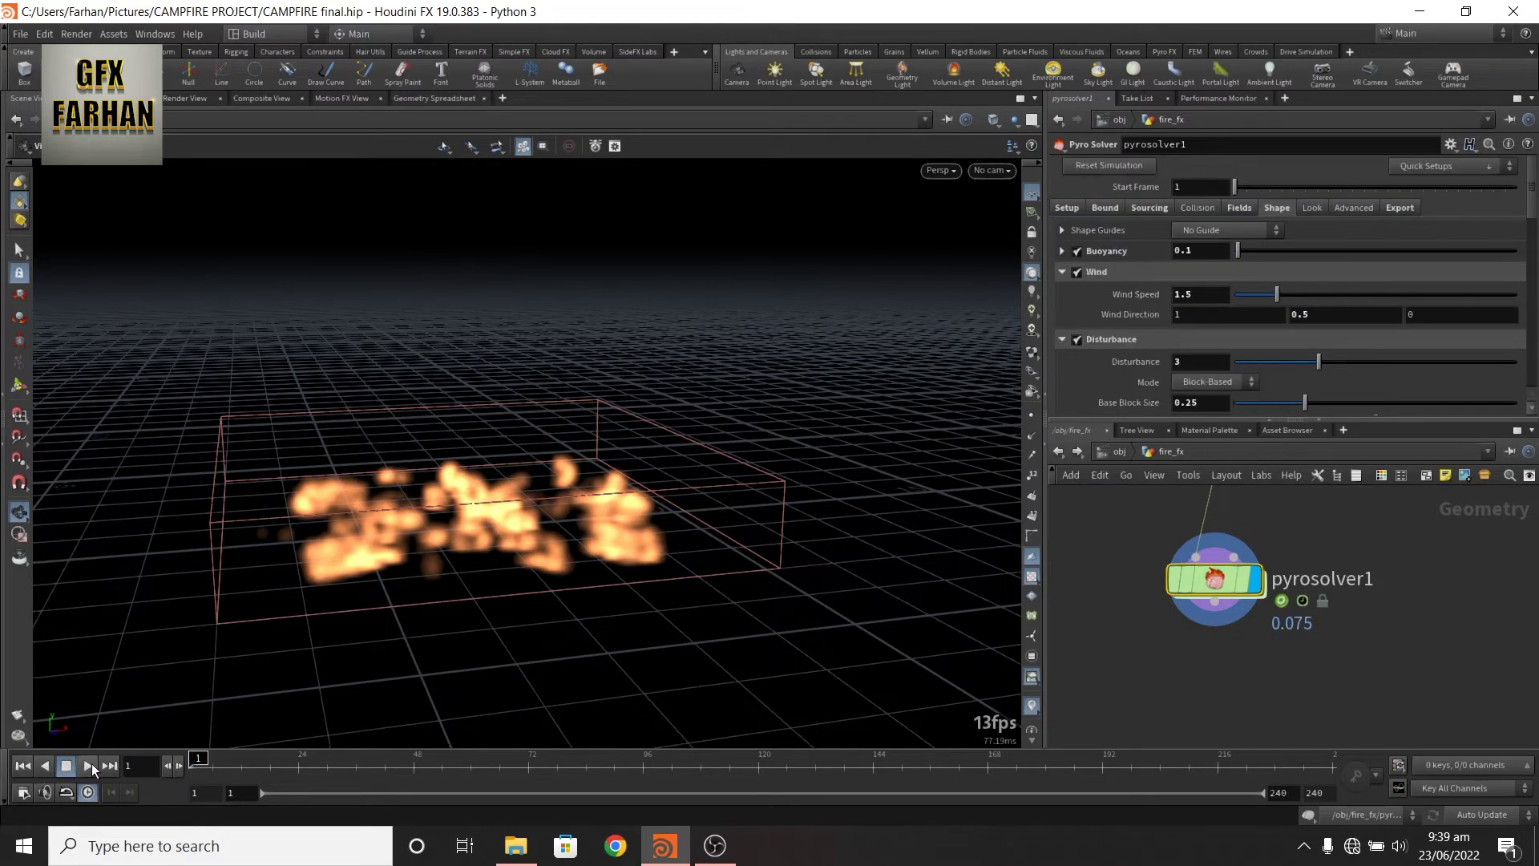
pyautogui.click(89, 765)
pyautogui.scroll(3, 206, 551)
pyautogui.scroll(3, 337, 501)
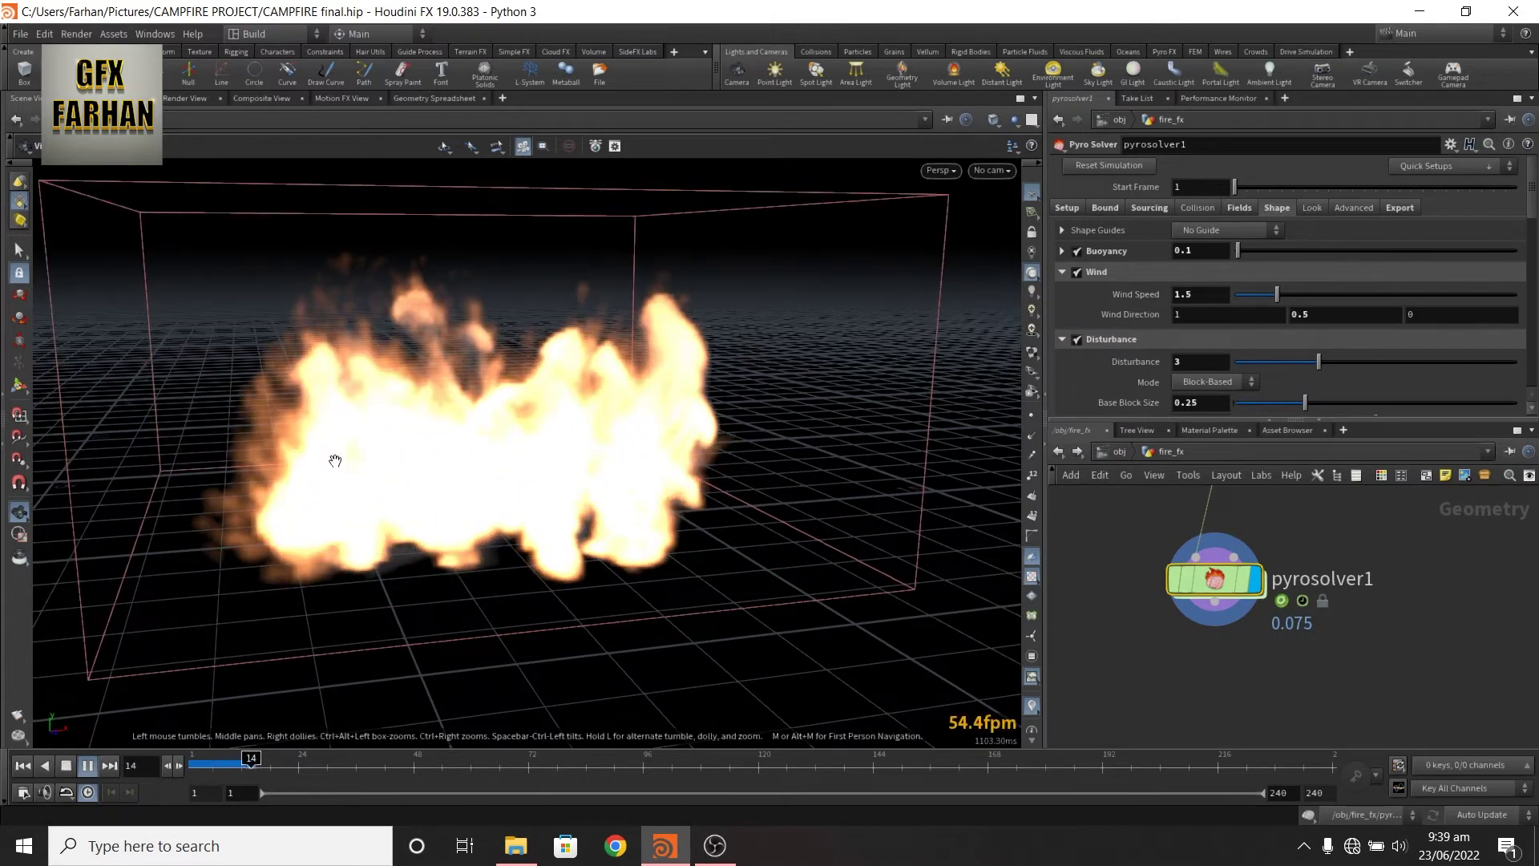
pyautogui.scroll(2, 335, 461)
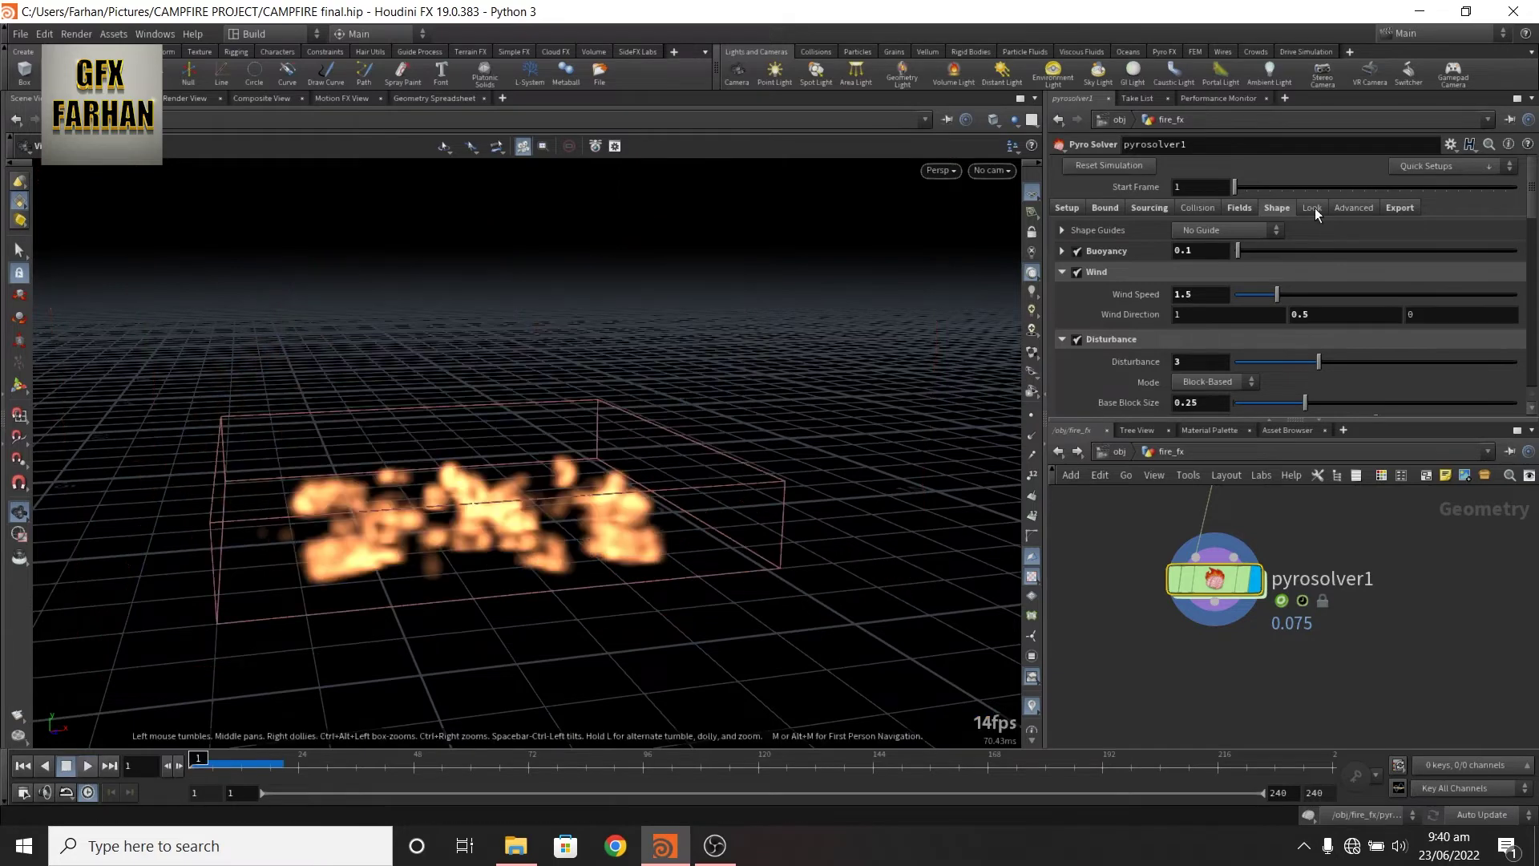
# Set the fire Intensity Scale to 10 and shape the Fire Intensity Ramp to peak near its end and drop off
pyautogui.click(1313, 208)
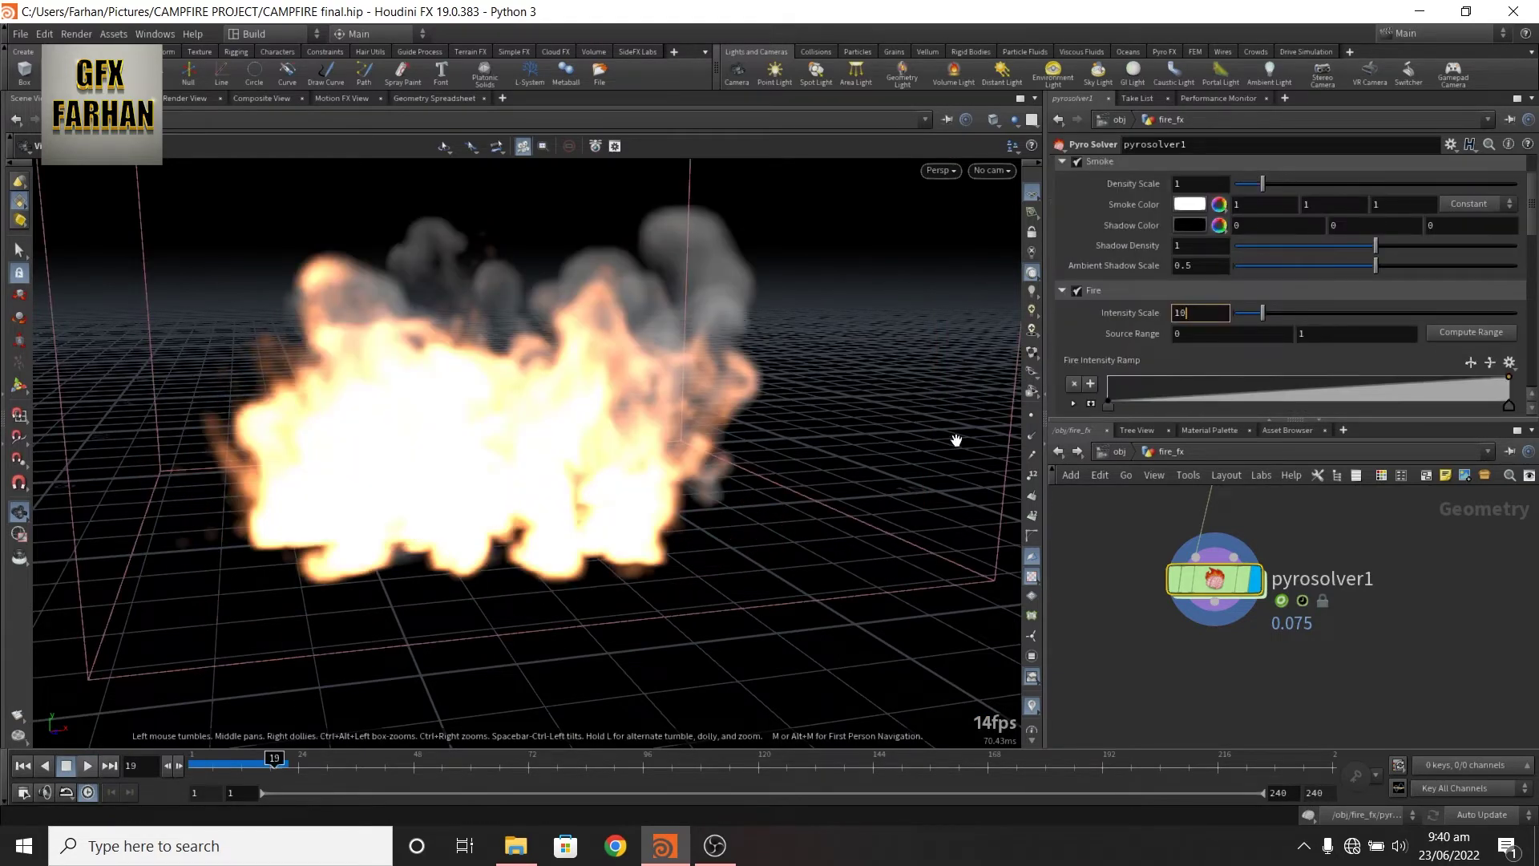
pyautogui.press('Return')
pyautogui.moveTo(1492, 407); pyautogui.dragTo(1451, 377)
pyautogui.click(1508, 400)
# Add a low middle point to the Fire Intensity Ramp, shift its peak closer to the end, and review the fire in playback
pyautogui.scroll(-2, 1180, 280)
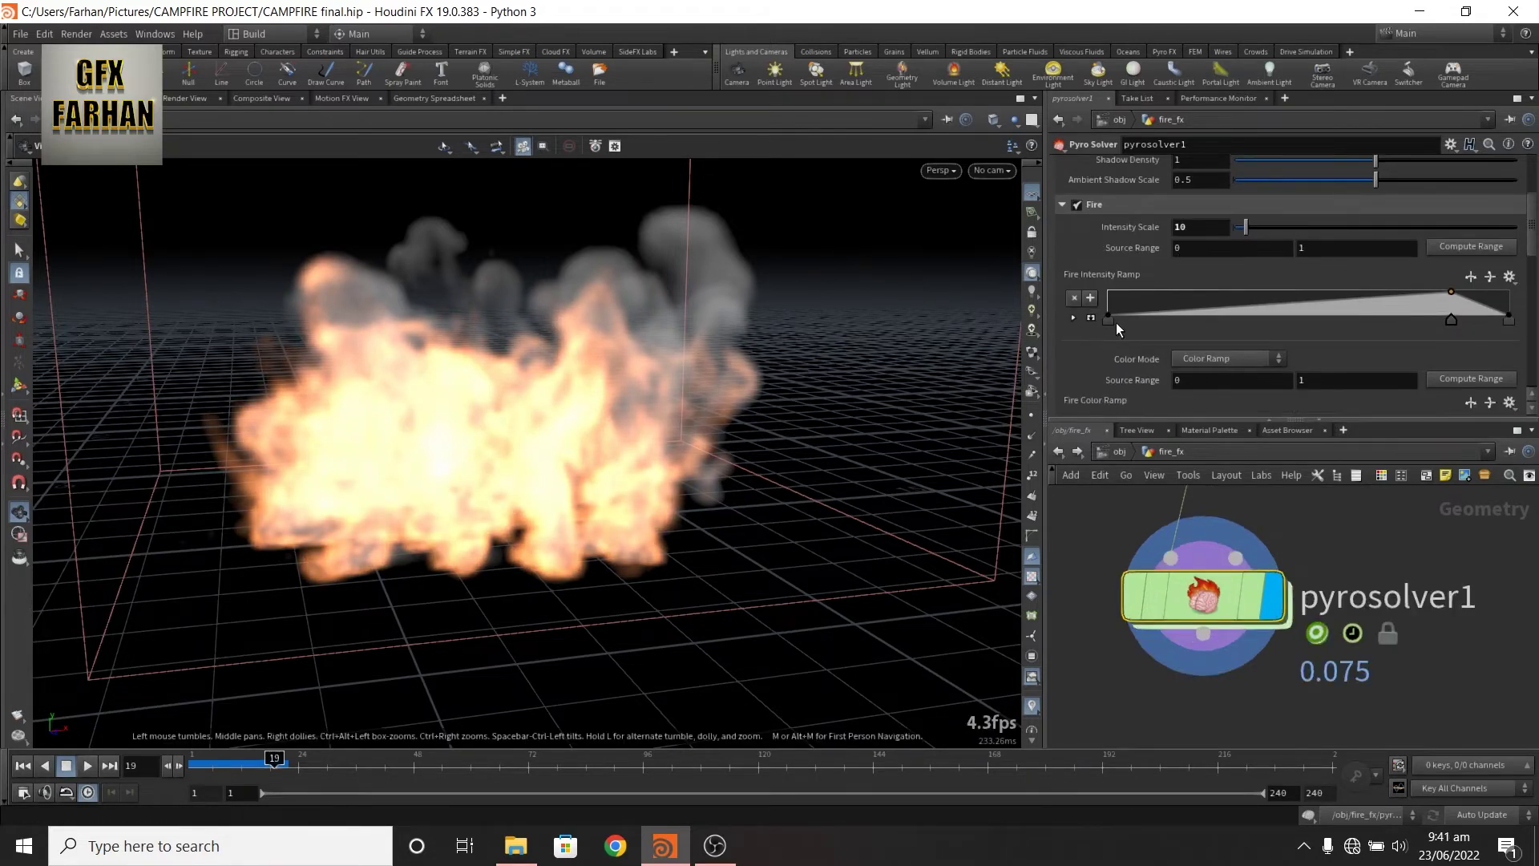
pyautogui.moveTo(1275, 314)
pyautogui.mouseDown()
pyautogui.moveTo(1288, 325)
pyautogui.moveTo(1254, 306)
pyautogui.moveTo(1293, 308)
pyautogui.mouseUp()
pyautogui.moveTo(1451, 292); pyautogui.dragTo(1471, 295)
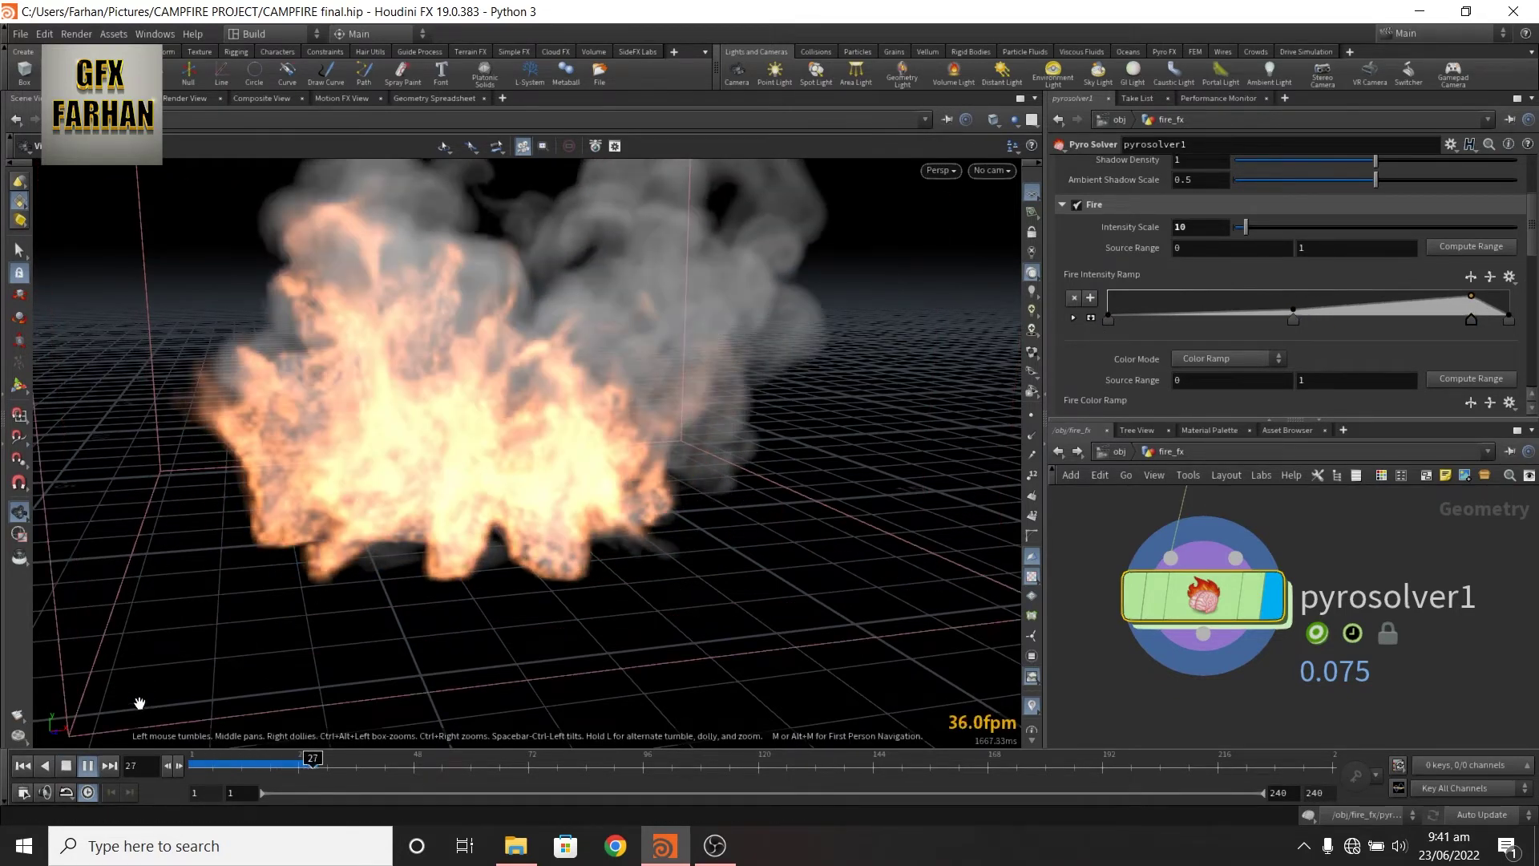
pyautogui.click(66, 766)
pyautogui.moveTo(493, 484); pyautogui.dragTo(532, 519)
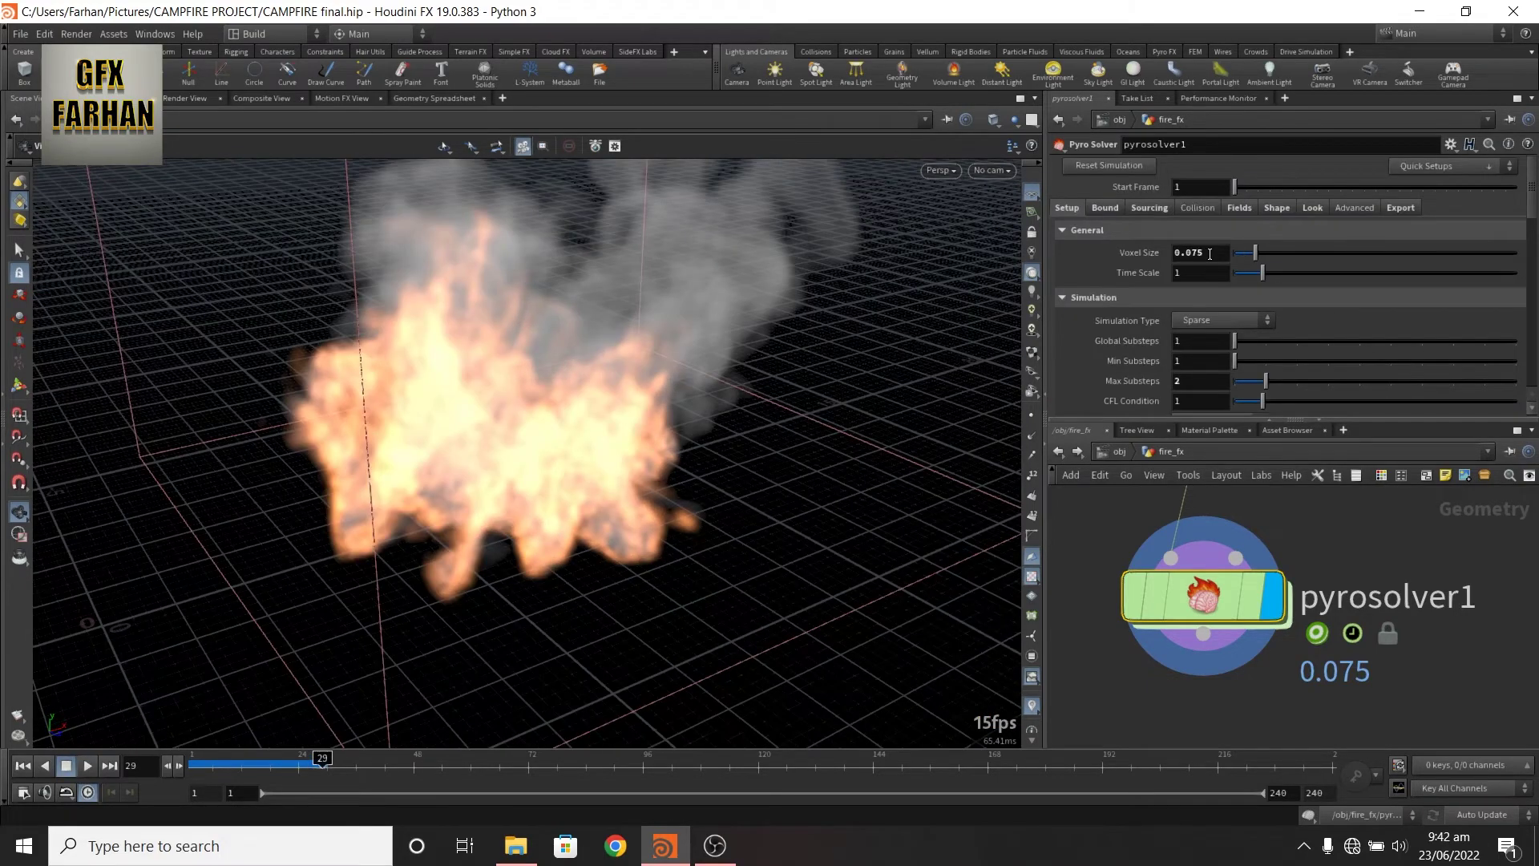
# Set the Voxel Size of pyrosolver1 to 0.05 and replay the simulation from the first frame
pyautogui.write('5')
pyautogui.press('Return')
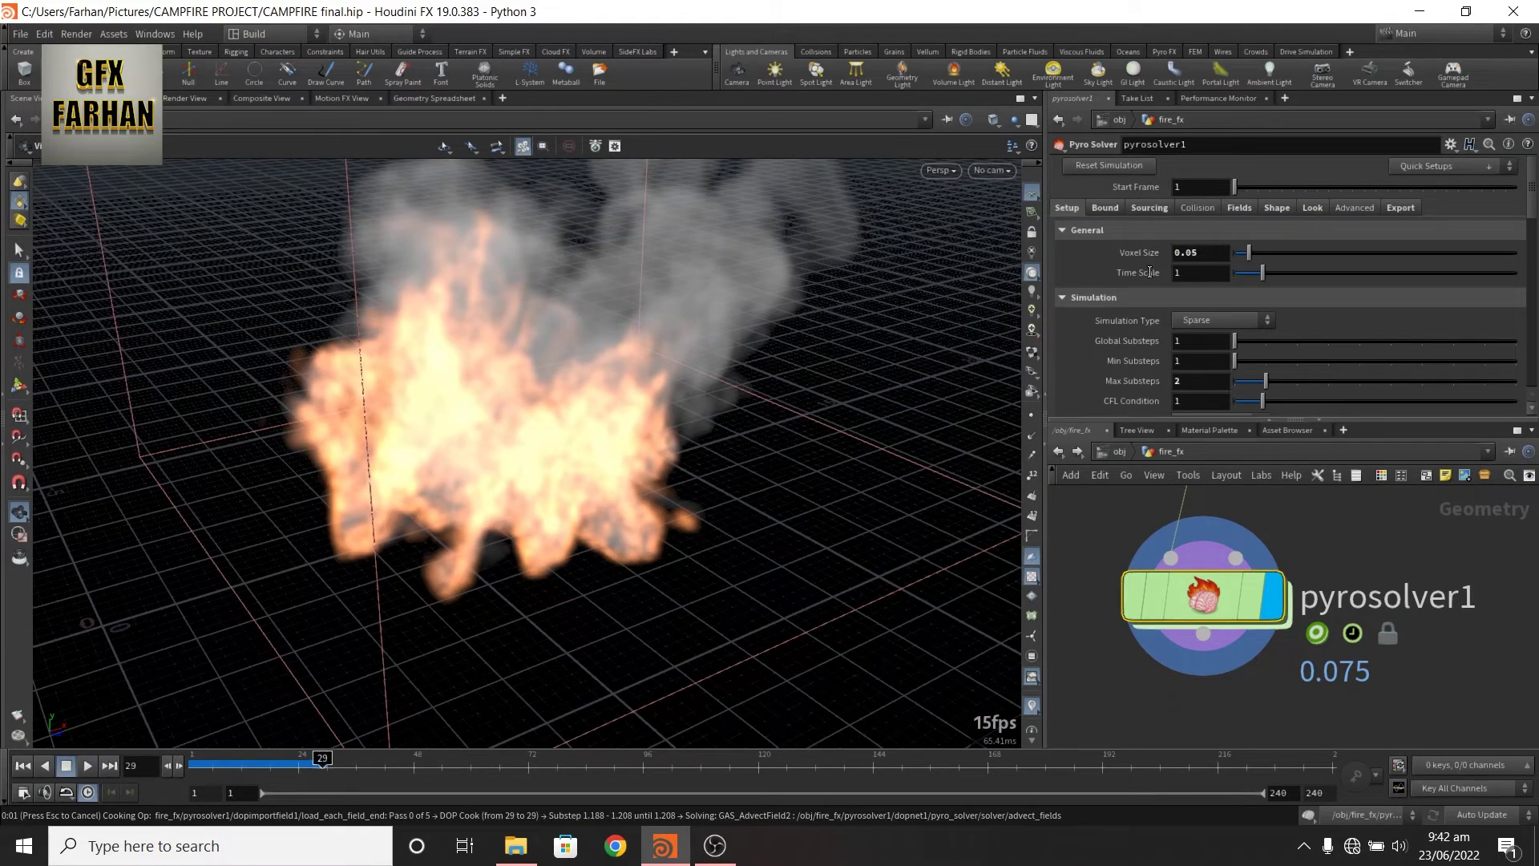
pyautogui.click(30, 769)
pyautogui.click(88, 766)
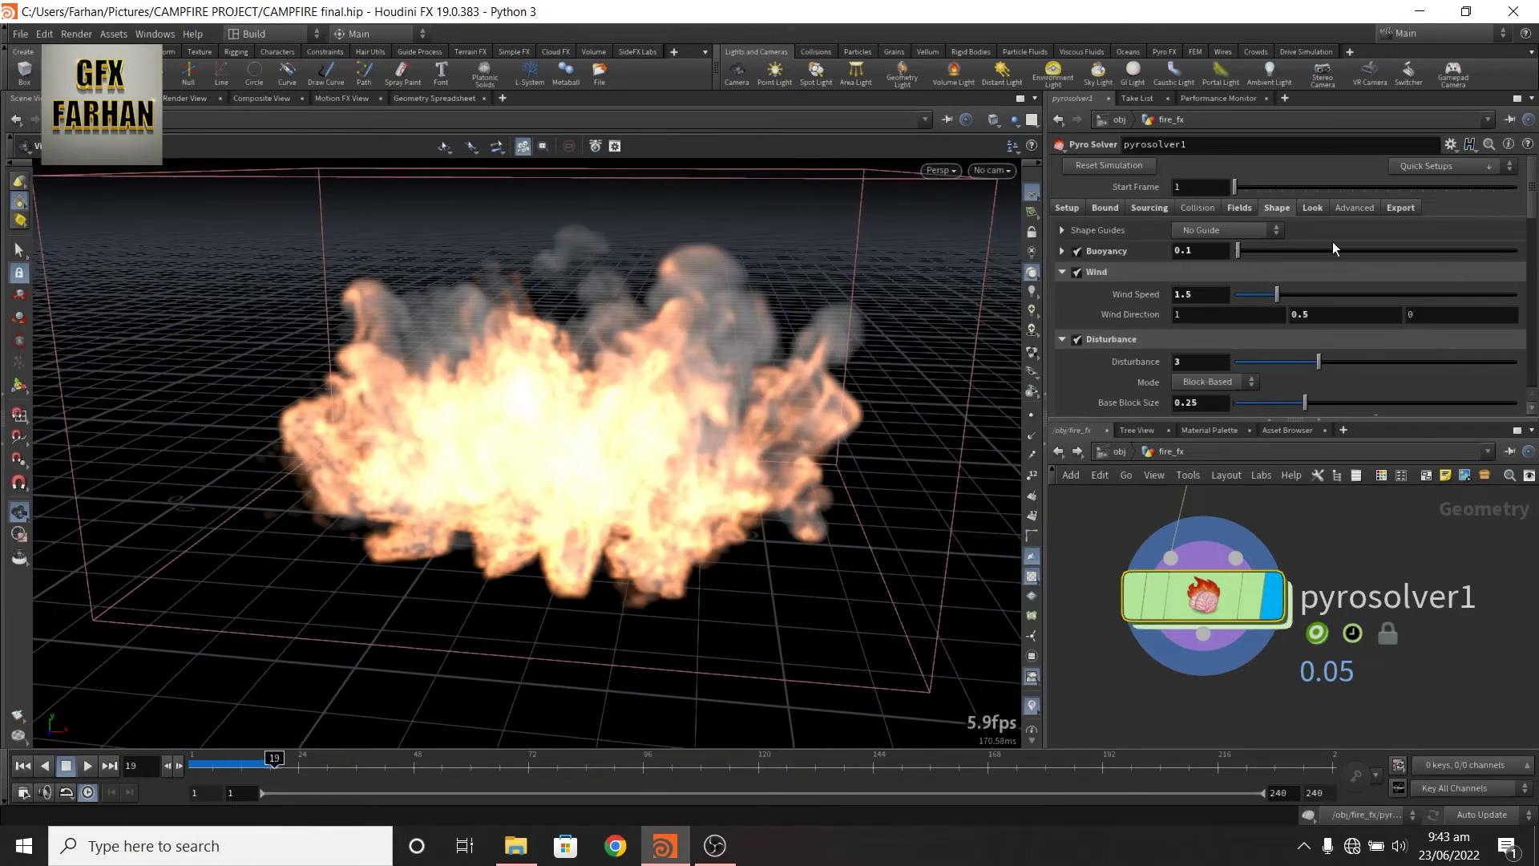
# Review the wind, disturbance and turbulence shape settings of pyrosolver1
pyautogui.scroll(-5, 1333, 249)
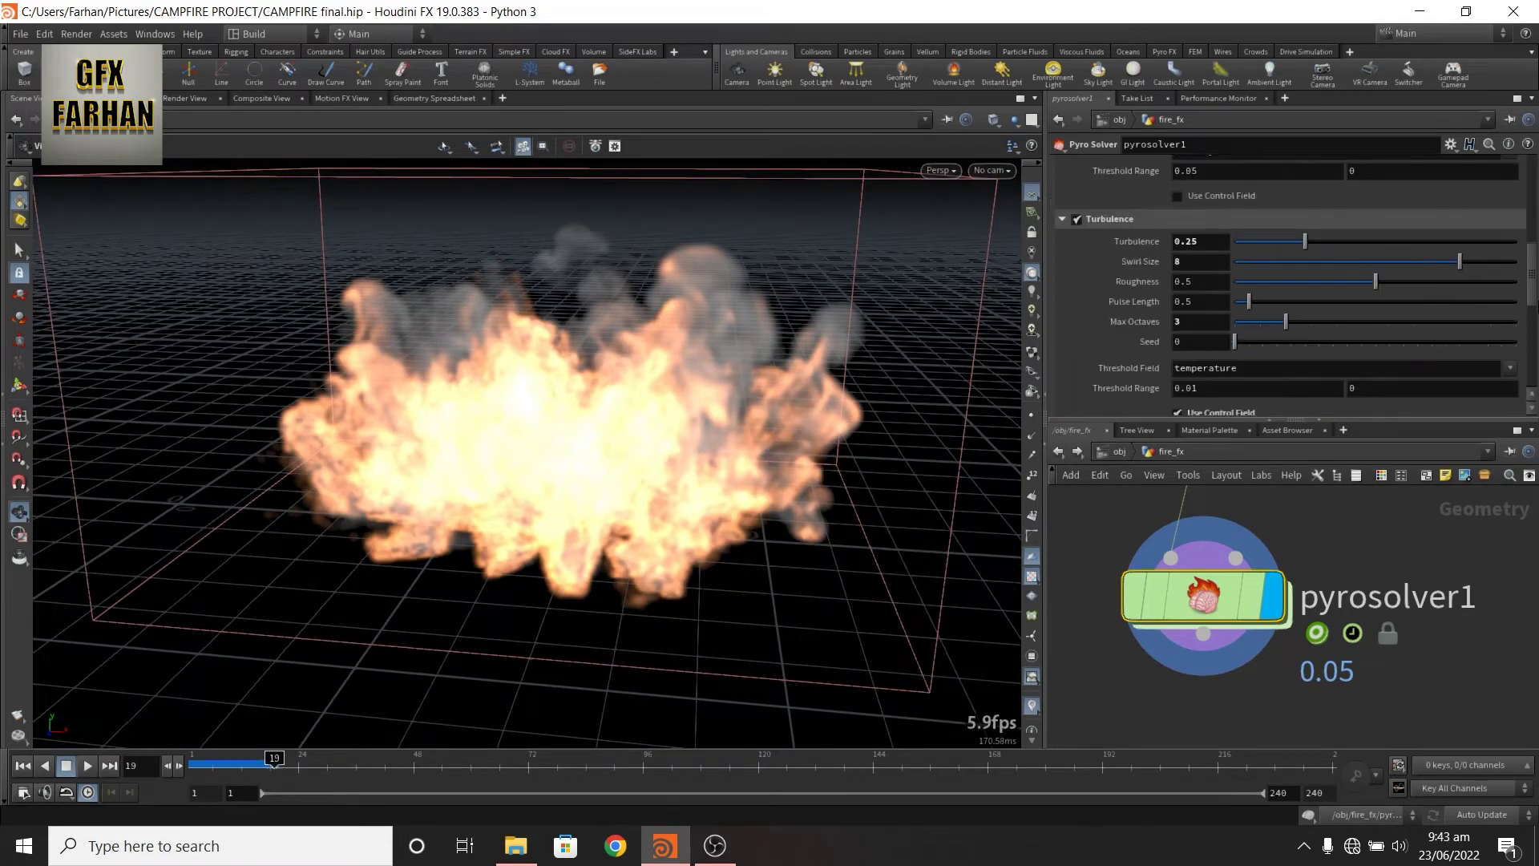
pyautogui.scroll(5, 1333, 248)
pyautogui.scroll(-4, 1241, 622)
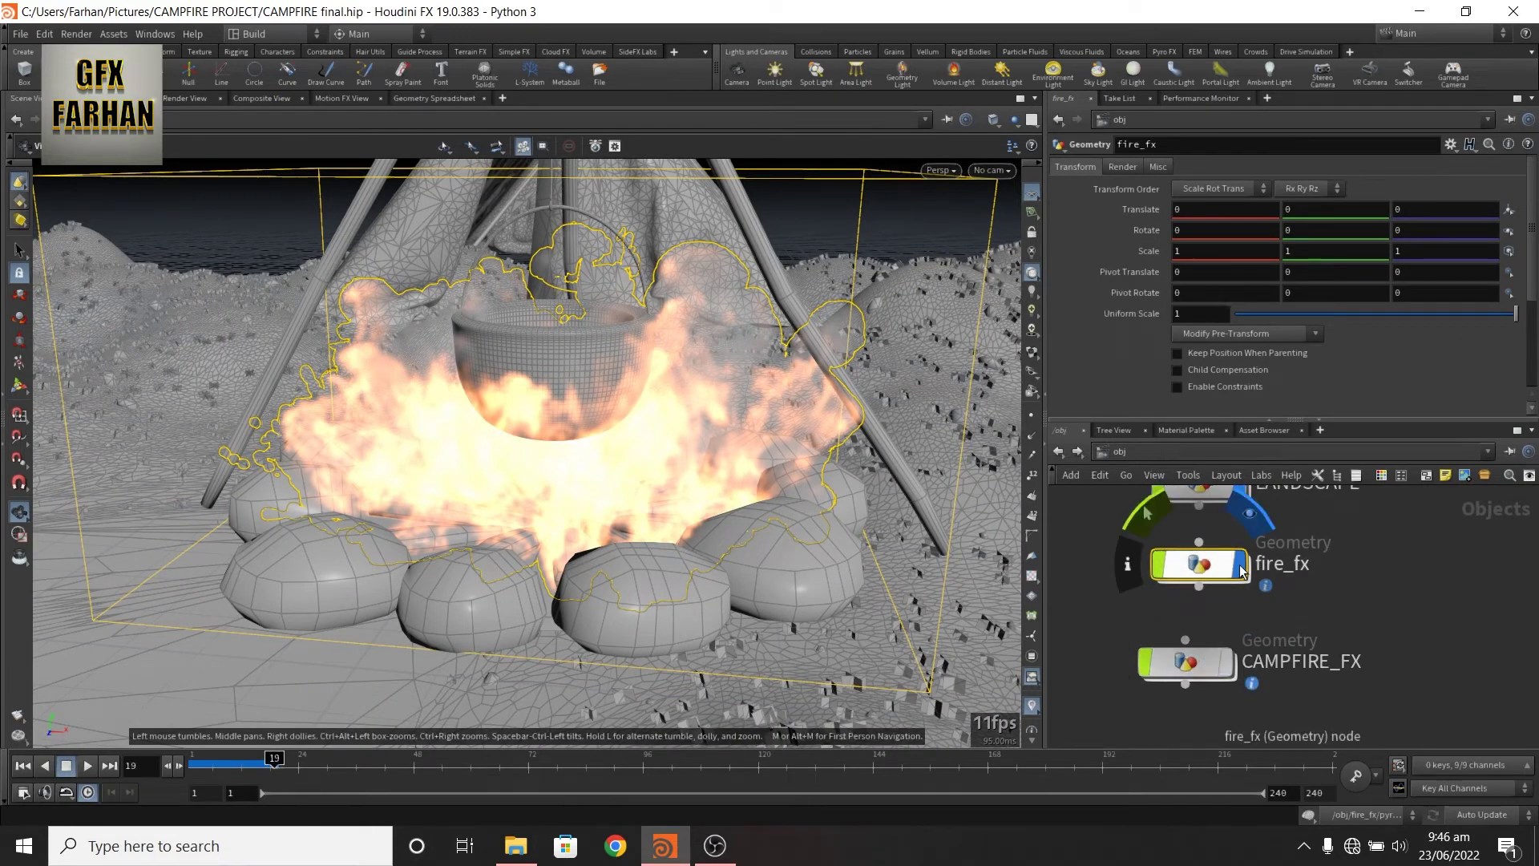
# Hide fire_fx, display CAMPFIRE_FX in its place, and open the CAMPFIRE_FX network
pyautogui.click(1240, 571)
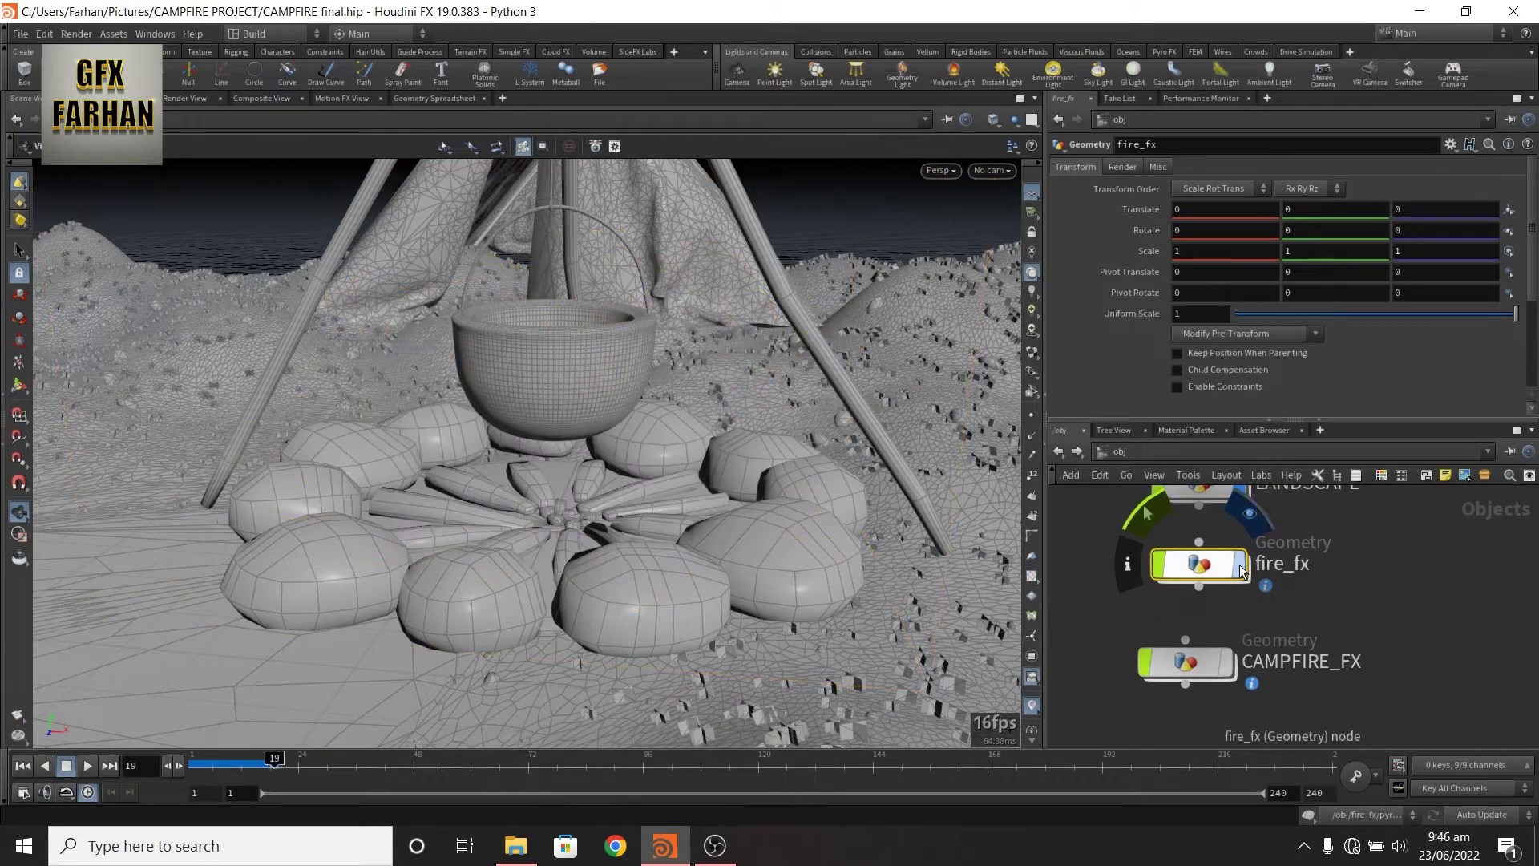
pyautogui.moveTo(1229, 670)
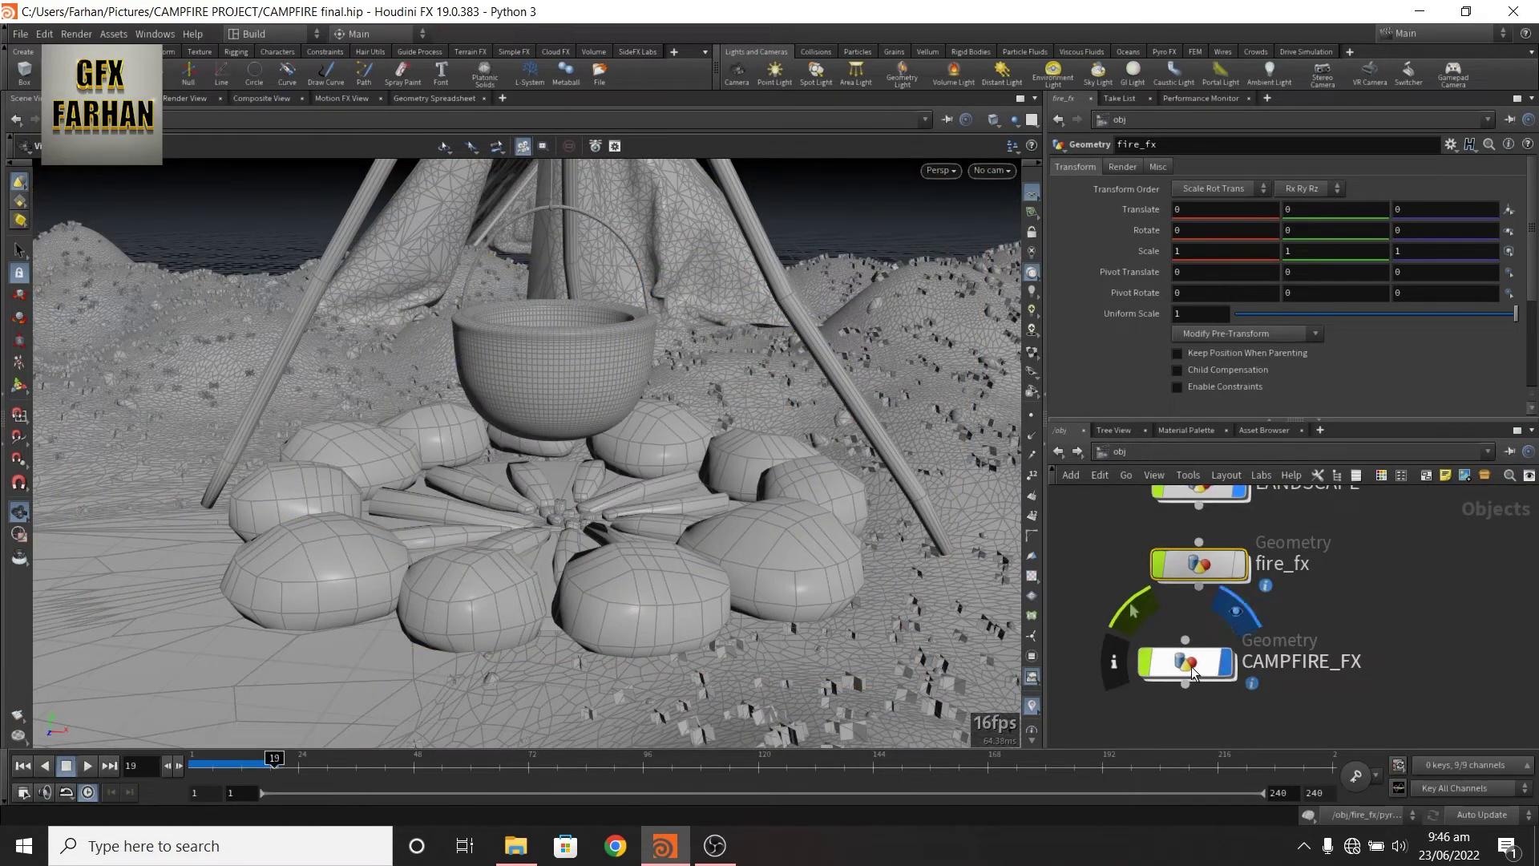
pyautogui.moveTo(1191, 667); pyautogui.dragTo(1200, 647)
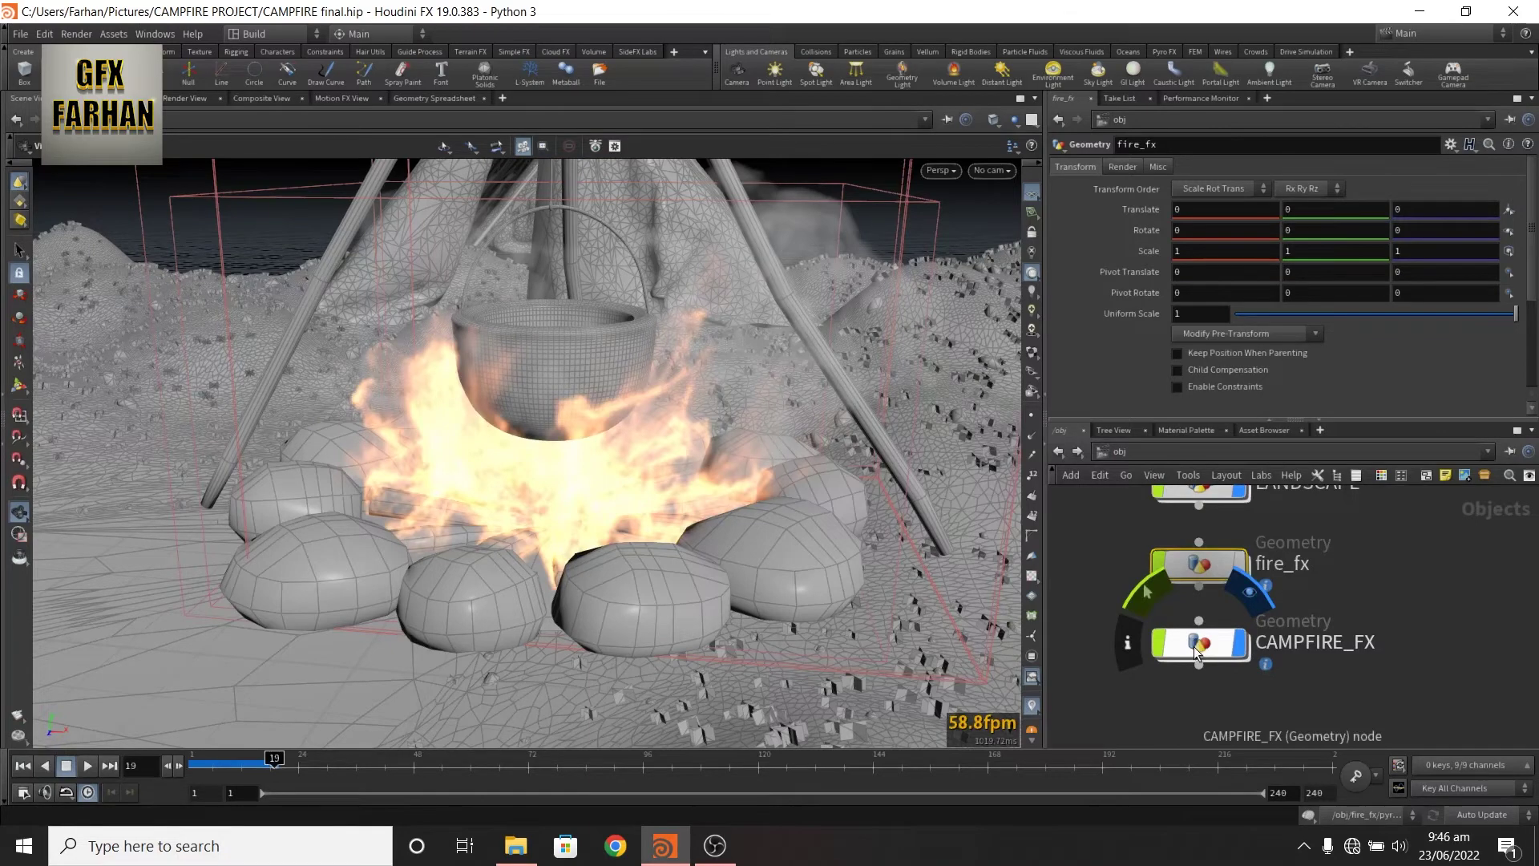
pyautogui.doubleClick(1203, 653)
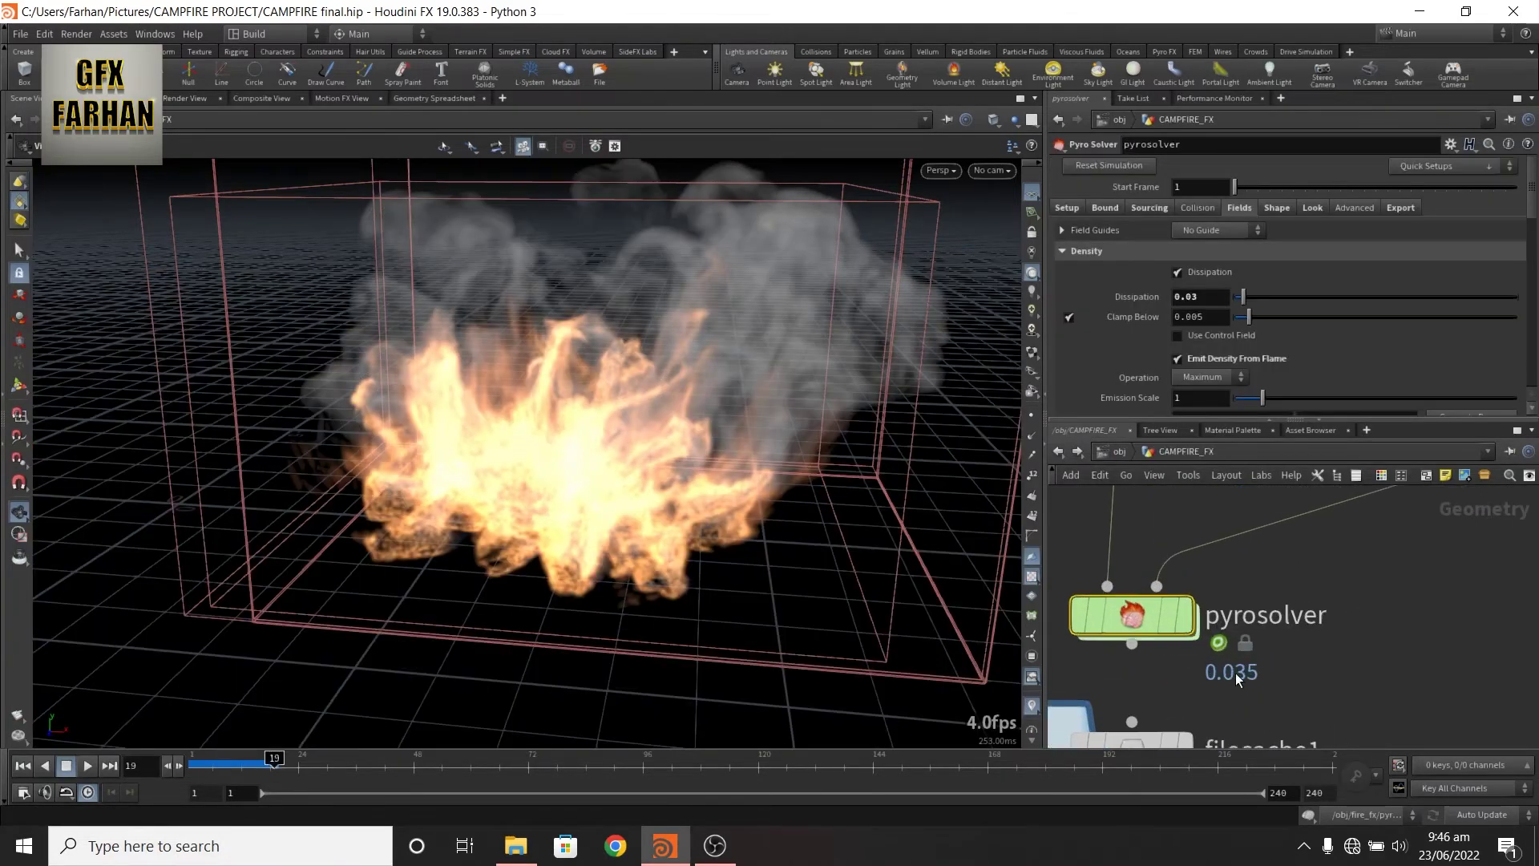
# Examine the general setup and source volume settings of the pyrosolver in CAMPFIRE_FX
pyautogui.click(1066, 207)
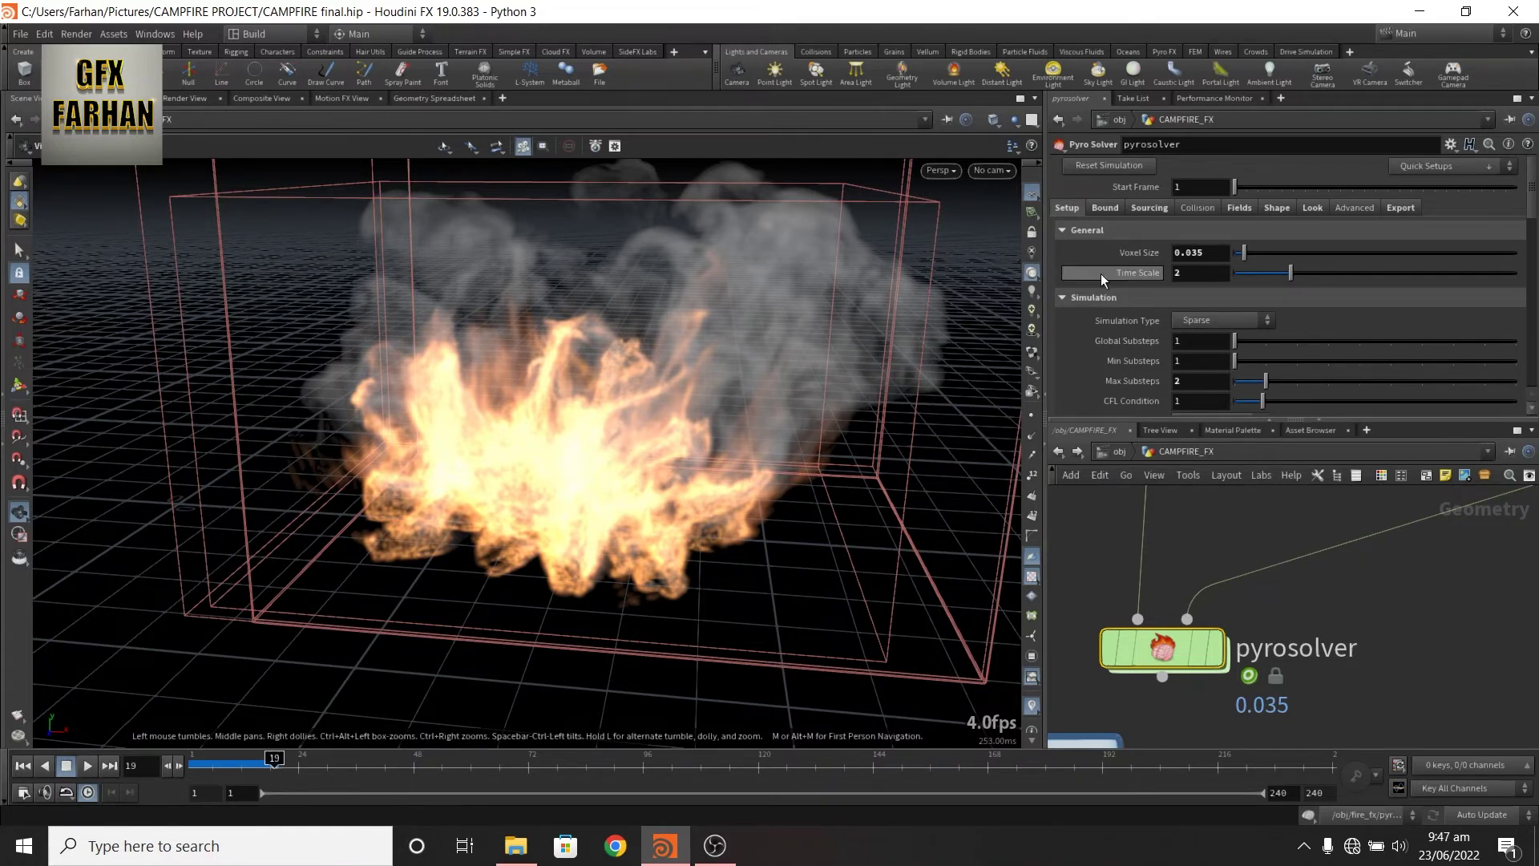
pyautogui.click(1150, 208)
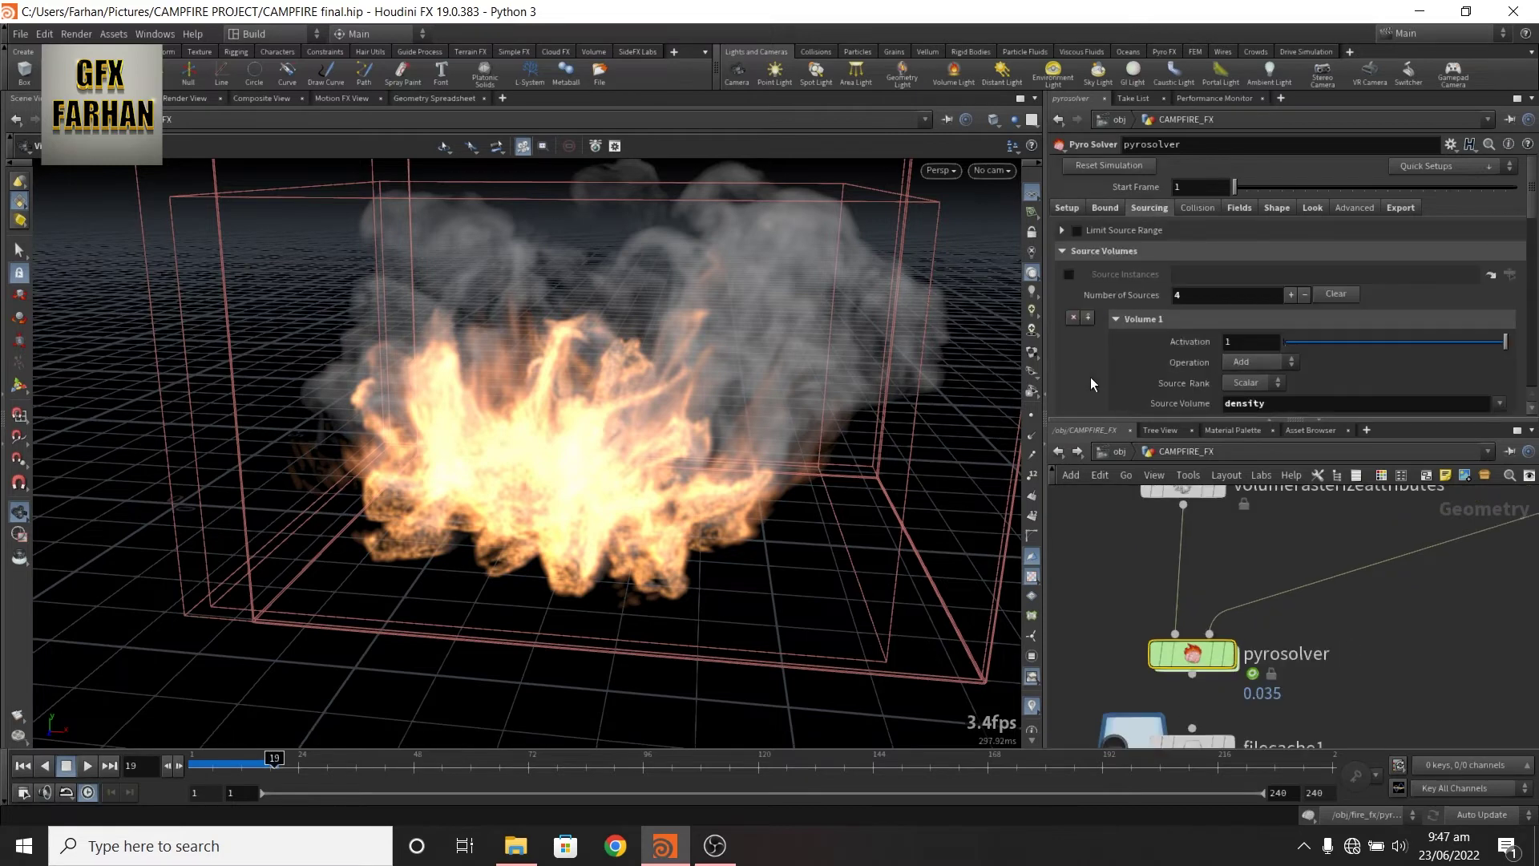
pyautogui.scroll(-3, 1089, 377)
pyautogui.scroll(-4, 1082, 353)
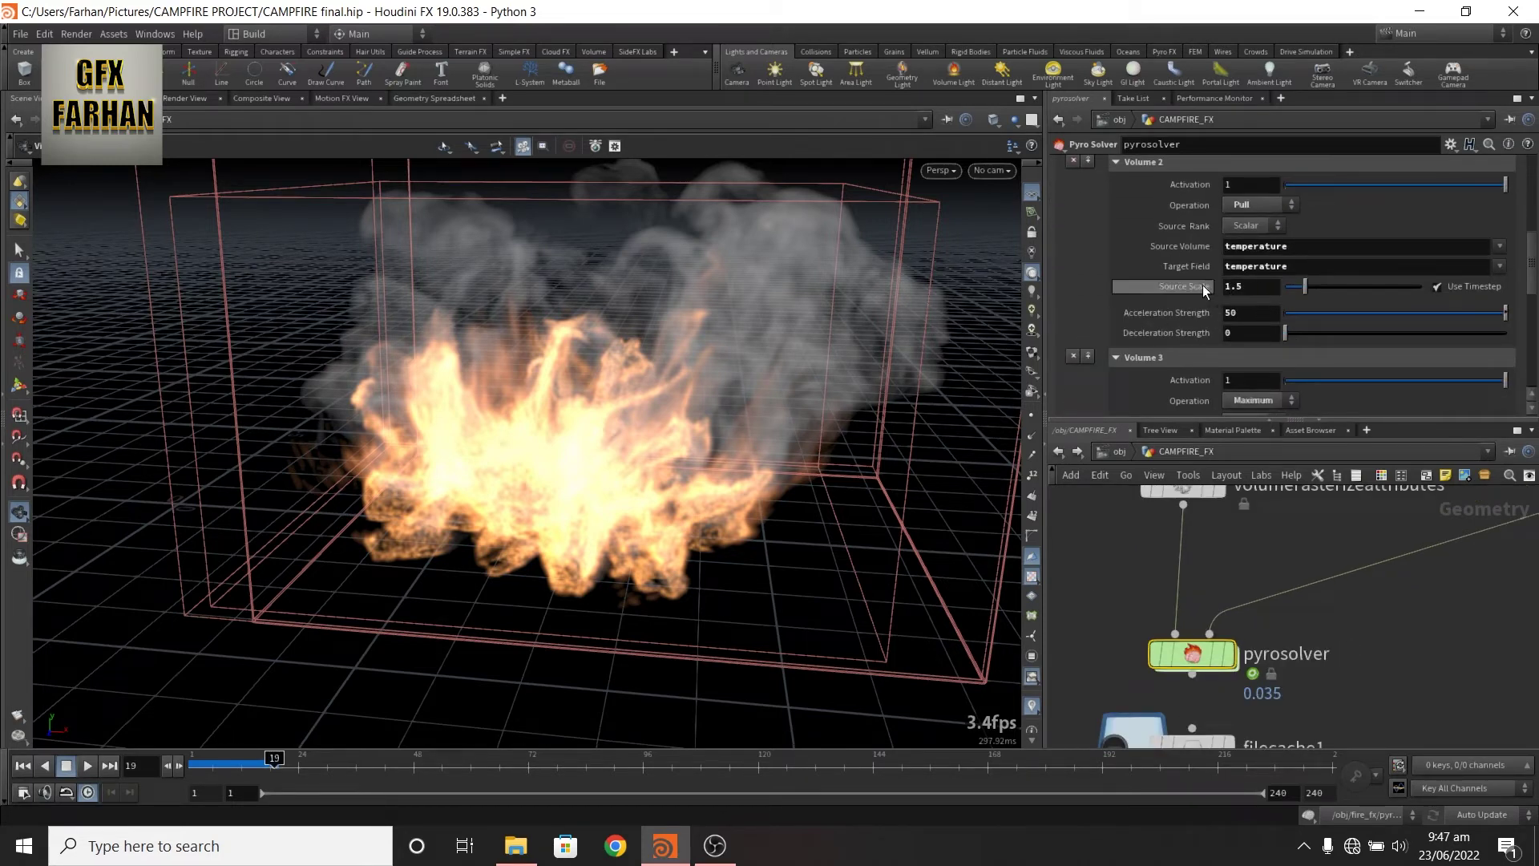
pyautogui.scroll(8, 1099, 301)
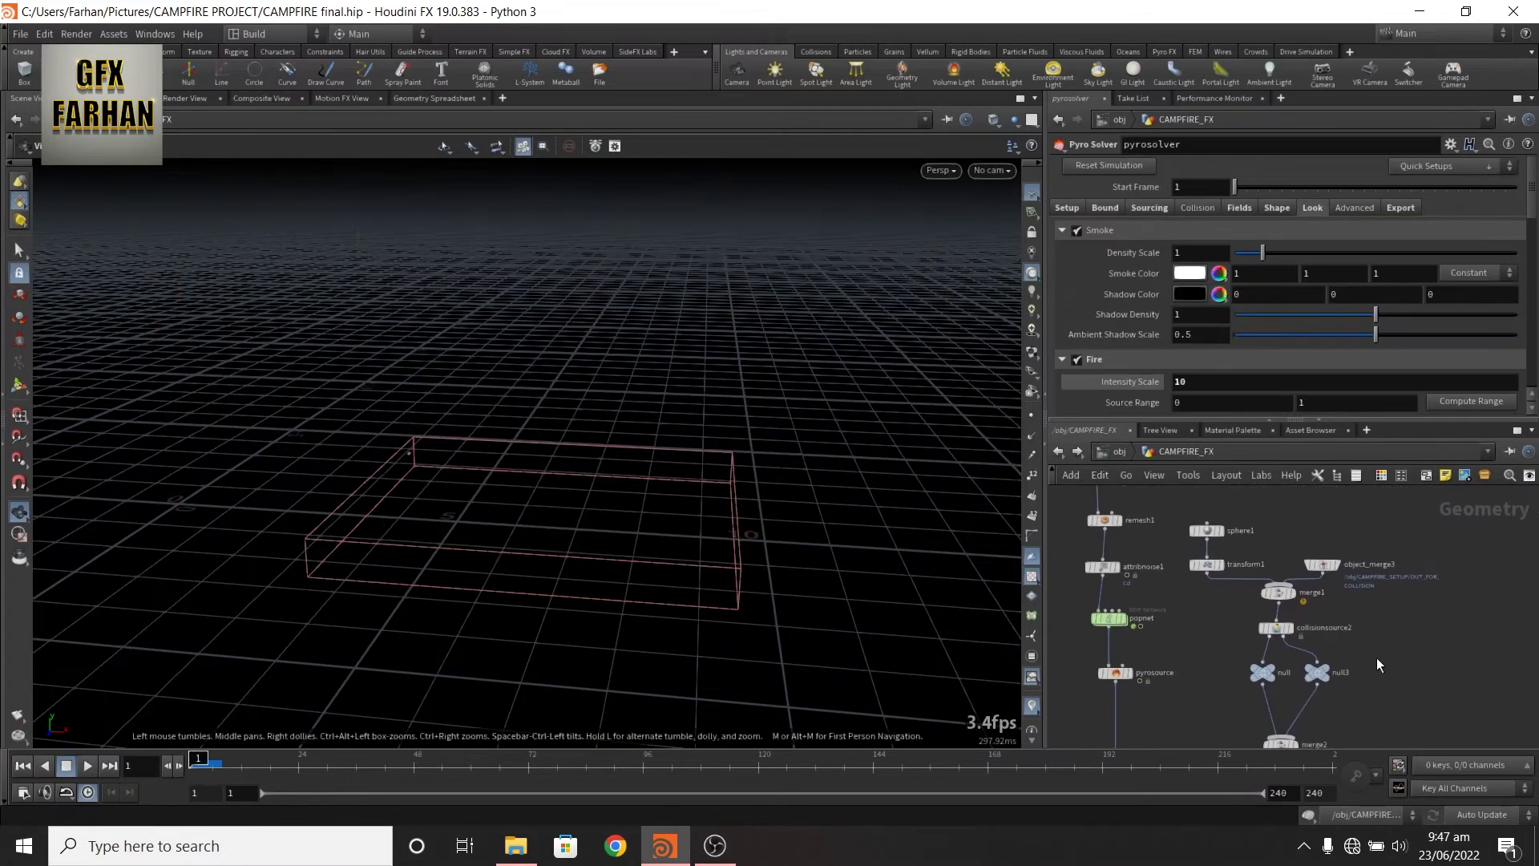
# Display object_merge3 in CAMPFIRE_FX to view the imported collision geometry and its source path
pyautogui.moveTo(1378, 659); pyautogui.dragTo(1380, 657, button='middle')
pyautogui.scroll(5, 1376, 609)
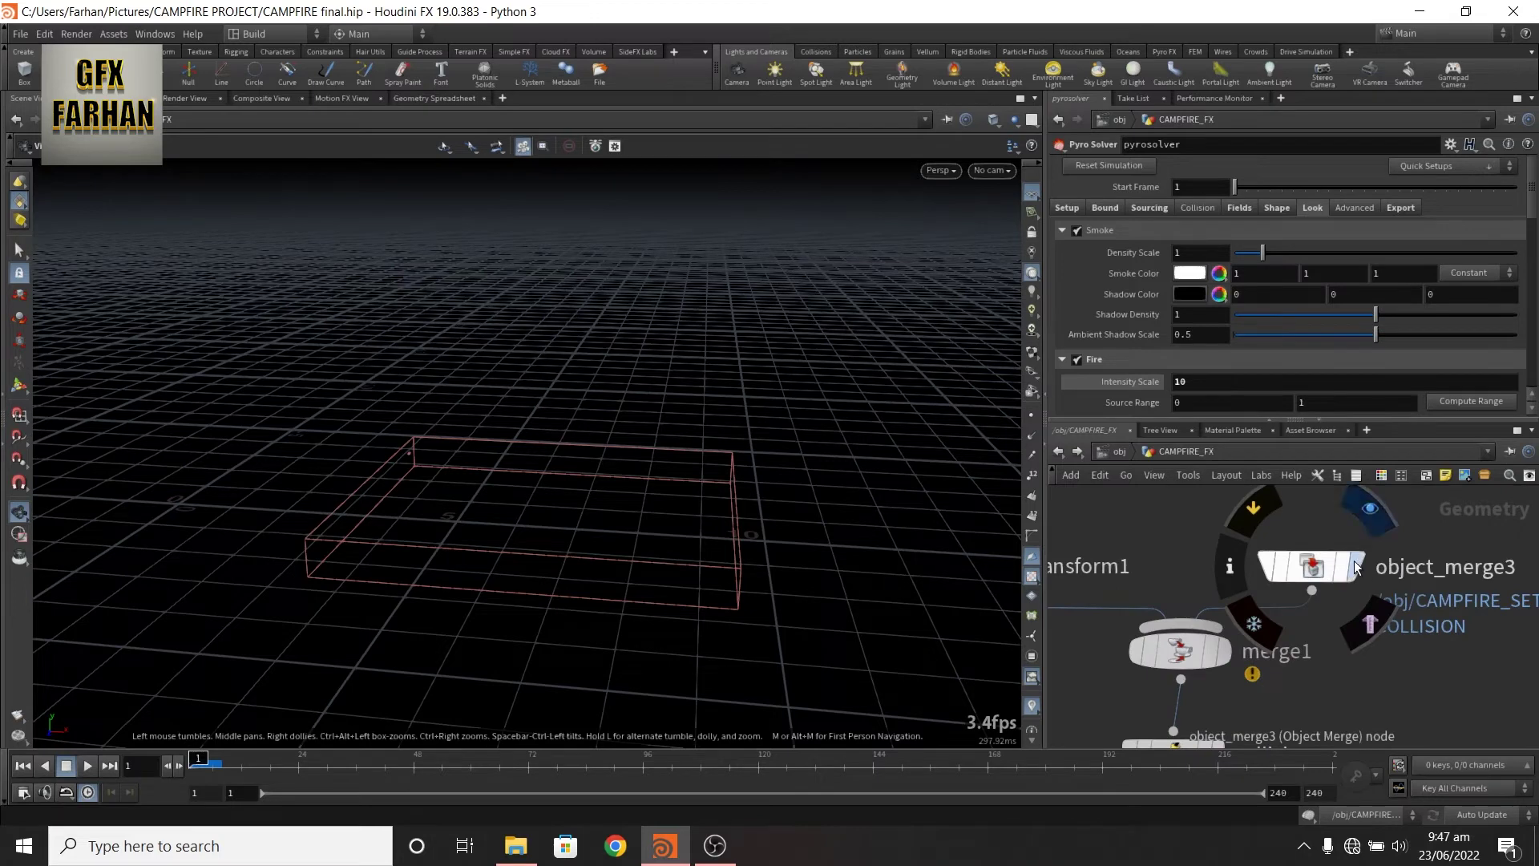
pyautogui.click(1358, 567)
pyautogui.click(1312, 570)
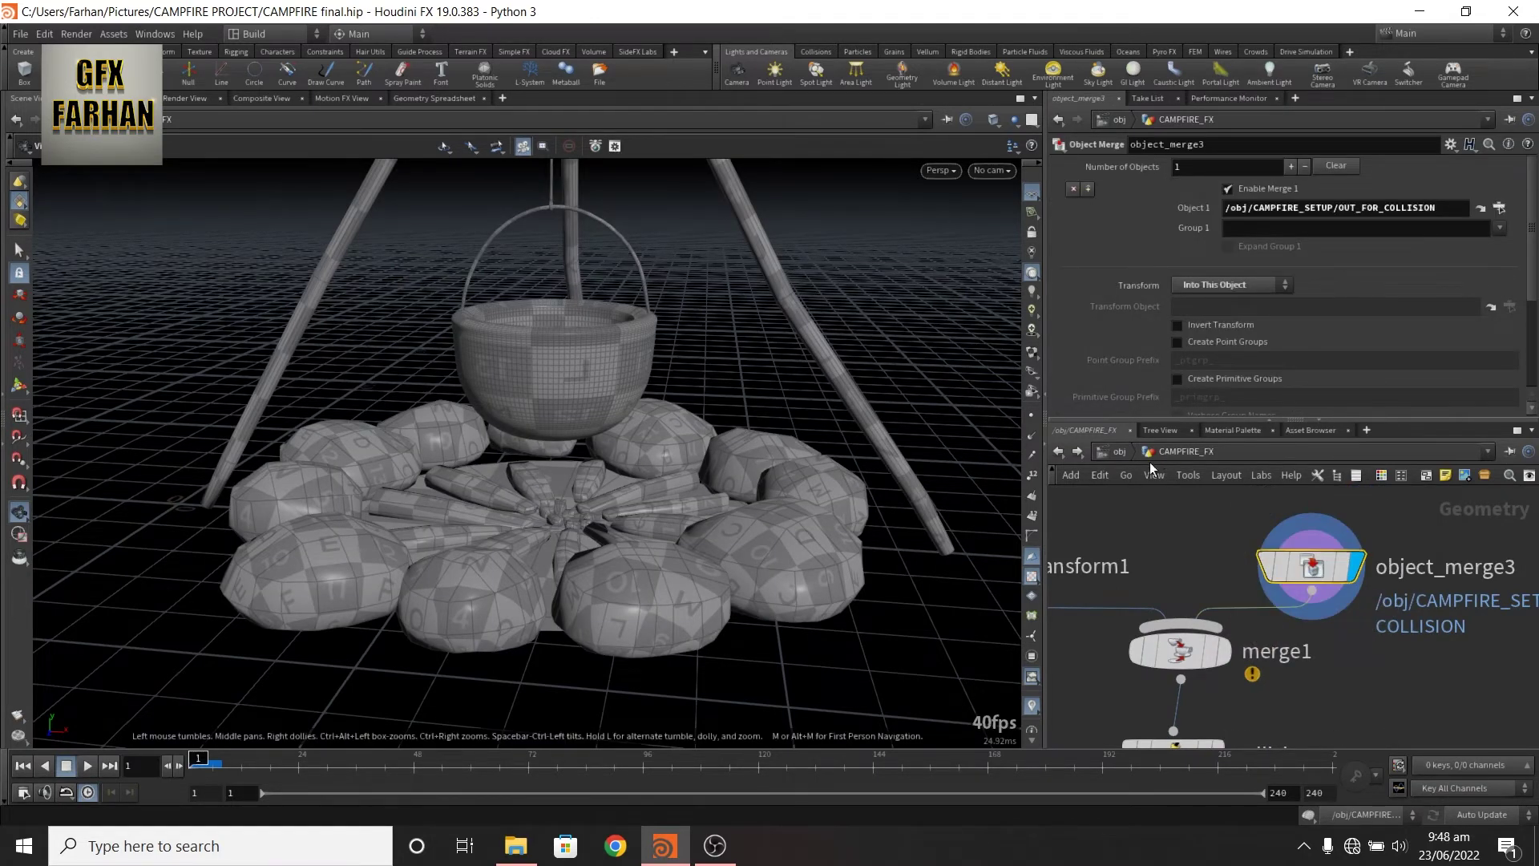
# Look at the merge2 and OUT_FOR_COLLISION nodes in CAMPFIRE_SETUP and return to the CAMPFIRE_FX network
pyautogui.click(1059, 452)
pyautogui.scroll(1, 1215, 565)
pyautogui.scroll(-3, 1250, 636)
pyautogui.moveTo(1310, 587); pyautogui.dragTo(1248, 661, button='middle')
pyautogui.moveTo(1336, 694); pyautogui.dragTo(1286, 627, button='middle')
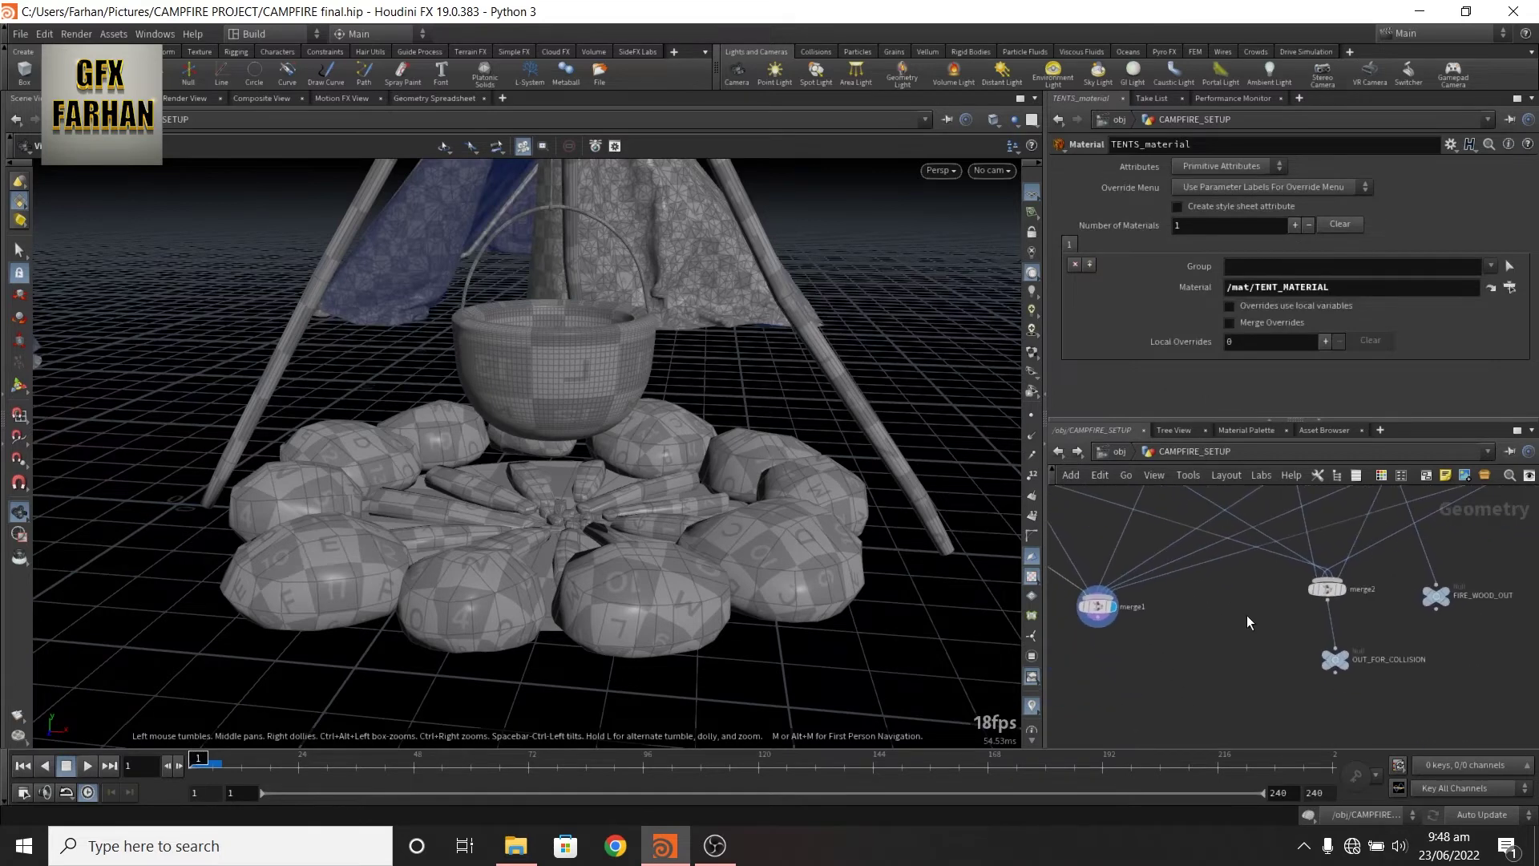
pyautogui.click(1077, 452)
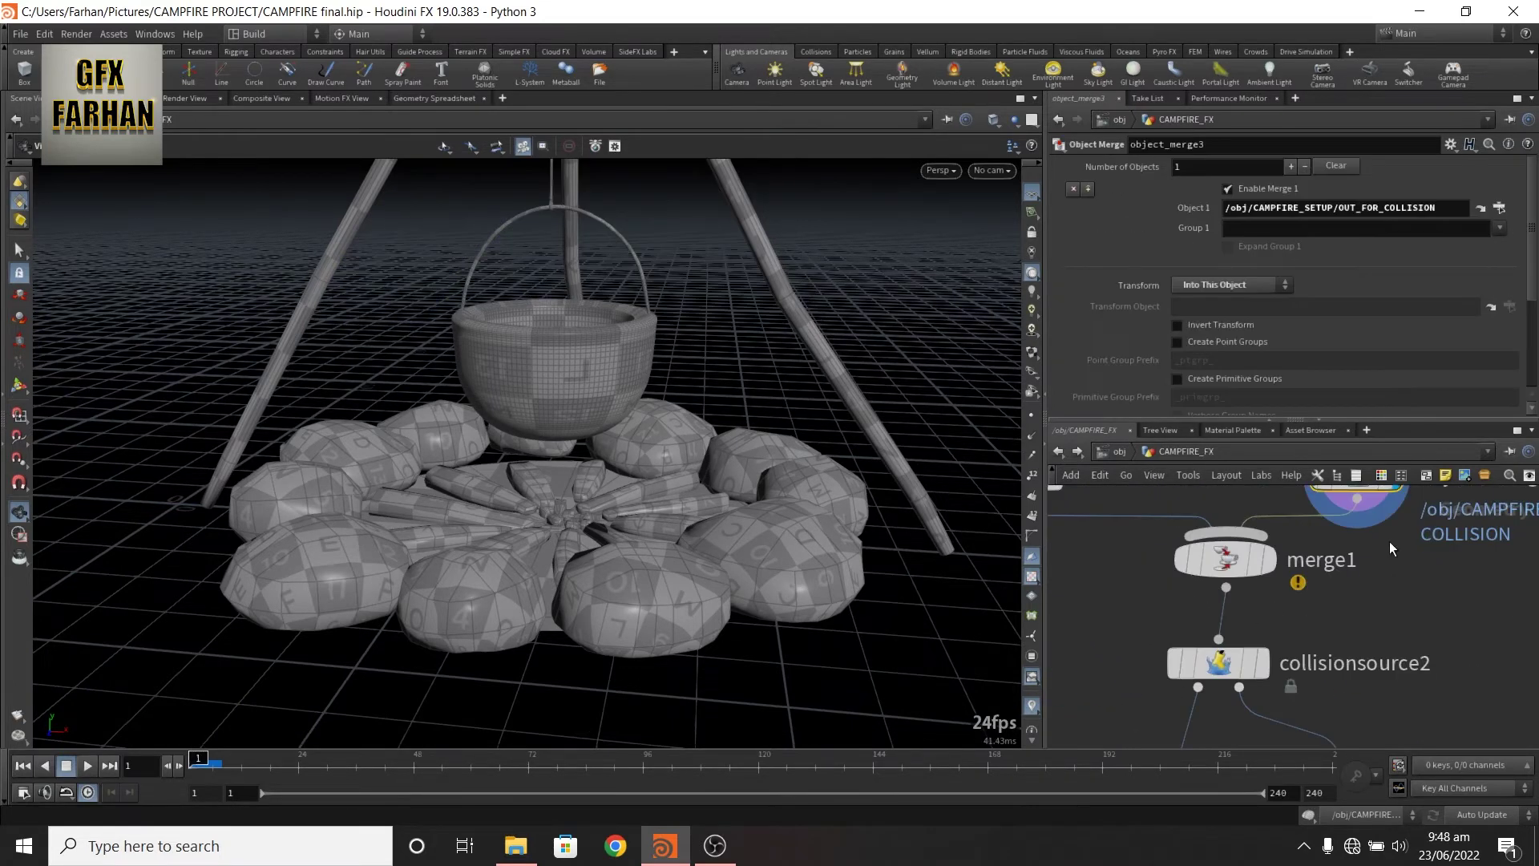
# View the null and null3 outputs of collisionsource2 and check the collision source's volume settings
pyautogui.click(1219, 662)
pyautogui.scroll(-2, 1221, 664)
pyautogui.moveTo(1221, 664); pyautogui.dragTo(1270, 550, button='middle')
pyautogui.scroll(1, 1250, 630)
pyautogui.click(1247, 642)
pyautogui.scroll(2, 1283, 706)
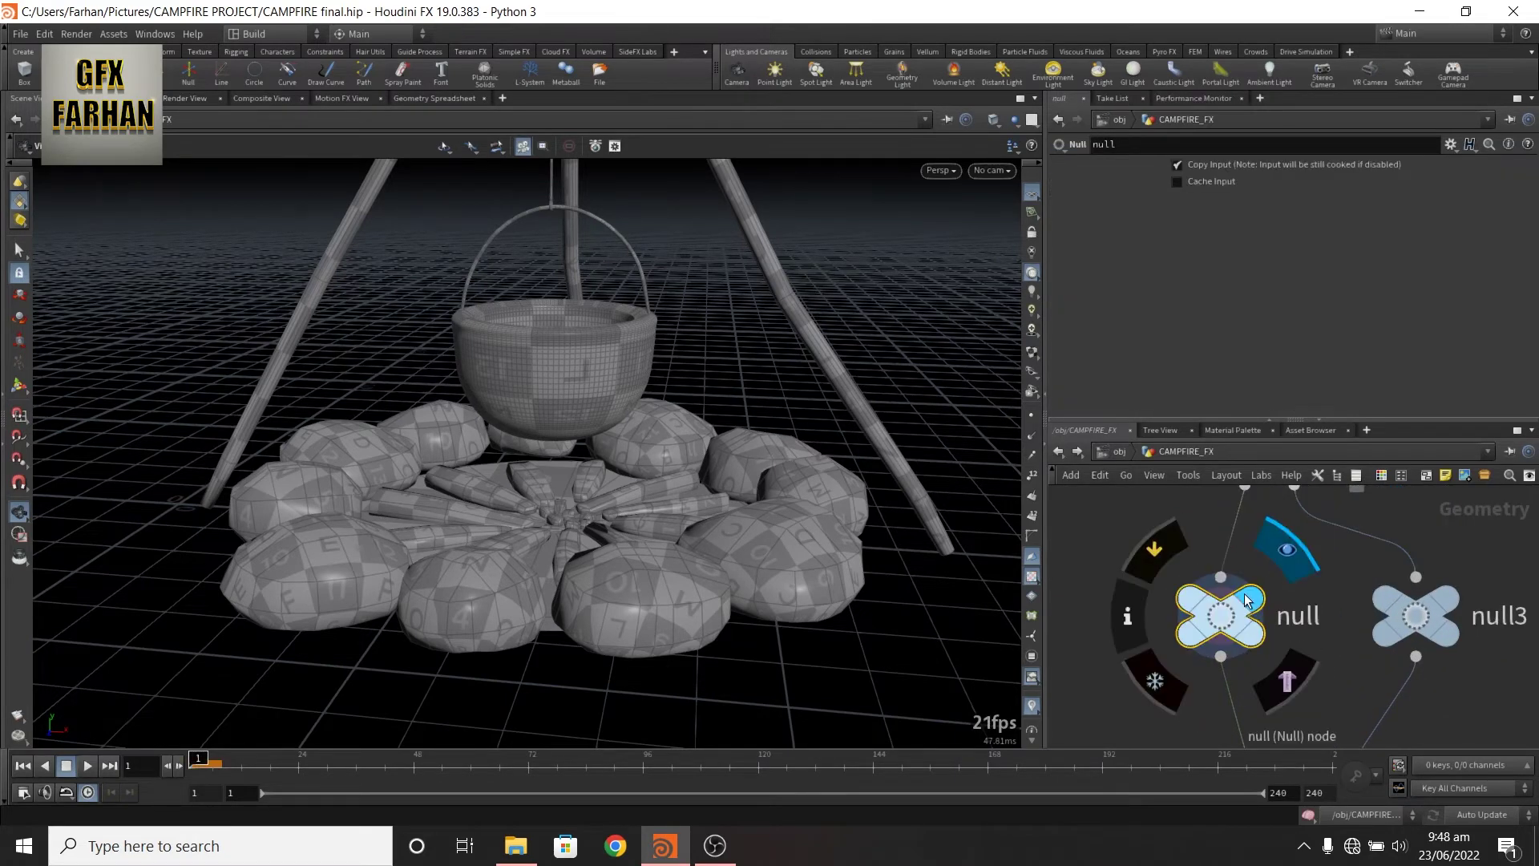
pyautogui.click(1454, 598)
pyautogui.moveTo(1347, 537); pyautogui.dragTo(1352, 691, button='middle')
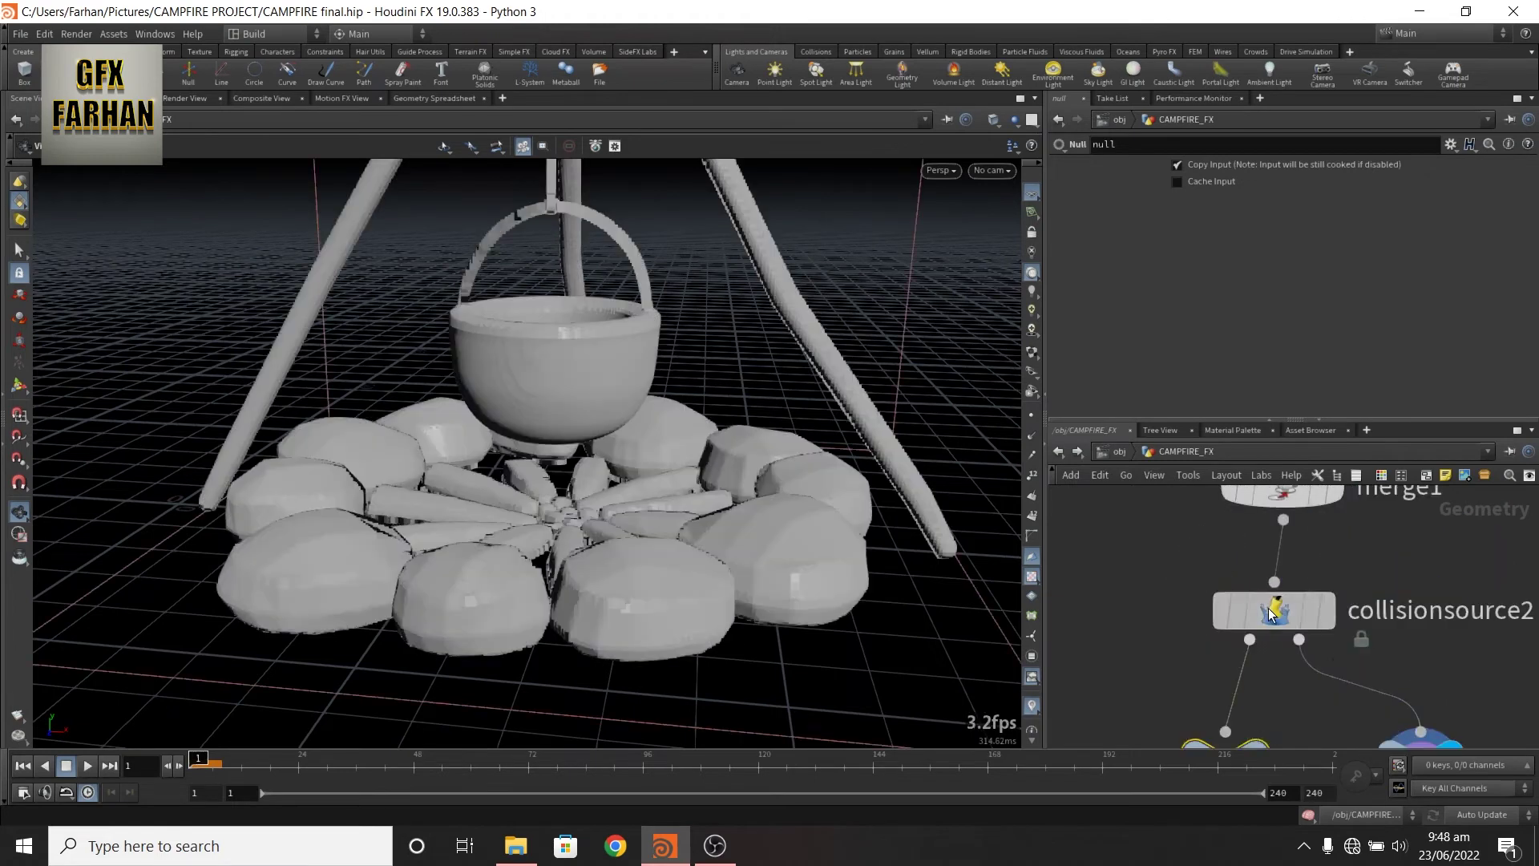
pyautogui.click(1270, 613)
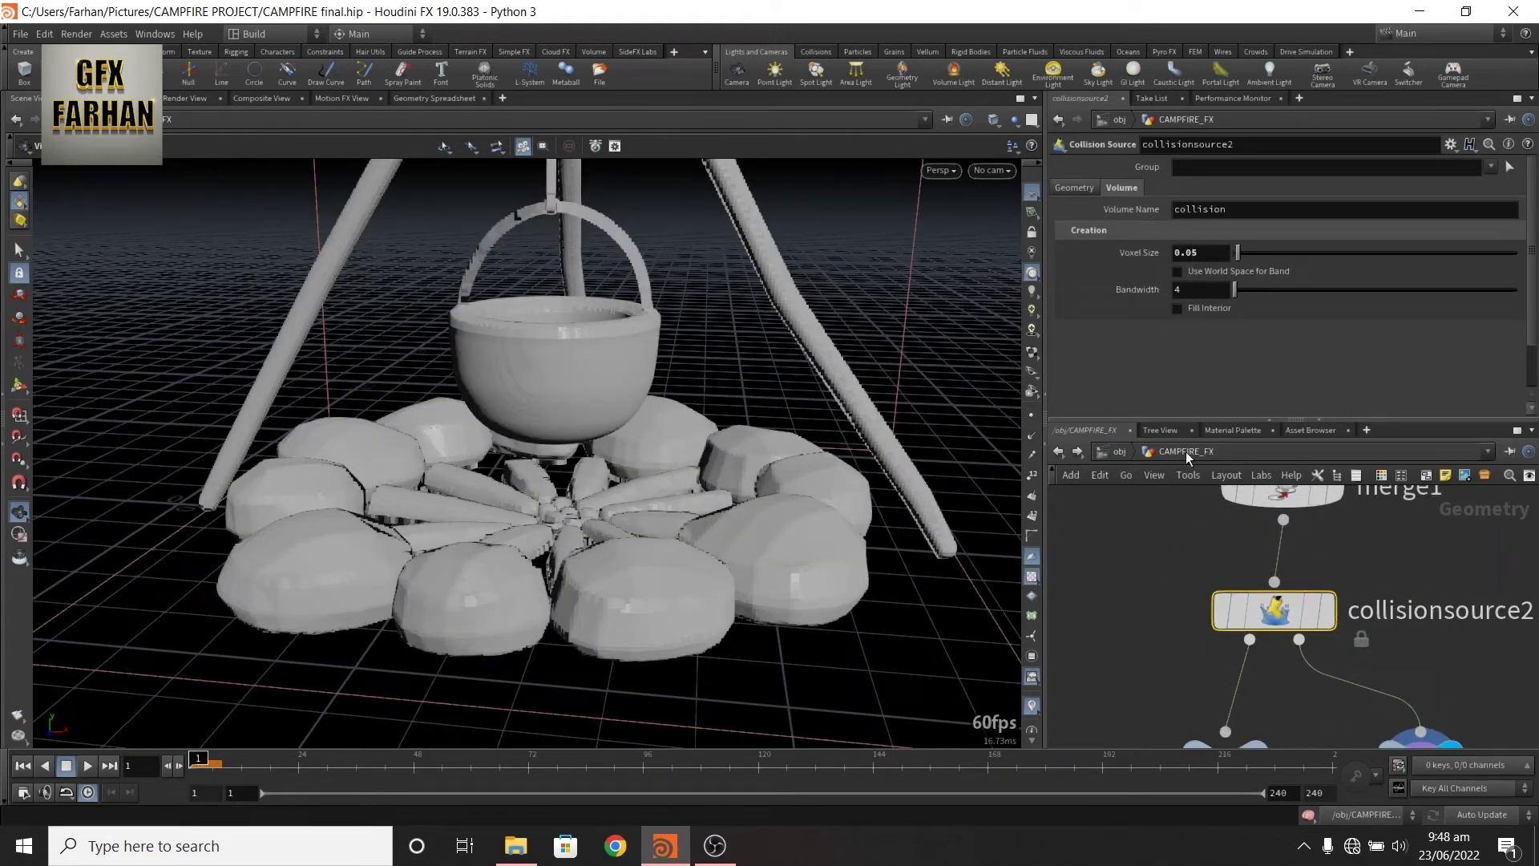
# Display the pyrosolver node in CAMPFIRE_FX and scrub the simulation to frame 26
pyautogui.scroll(-3, 1191, 531)
pyautogui.moveTo(1196, 690); pyautogui.dragTo(1186, 622, button='middle')
pyautogui.scroll(3, 1248, 690)
pyautogui.moveTo(1426, 624); pyautogui.dragTo(1464, 509, button='middle')
pyautogui.scroll(-3, 1403, 586)
pyautogui.moveTo(1381, 646); pyautogui.dragTo(1498, 496, button='middle')
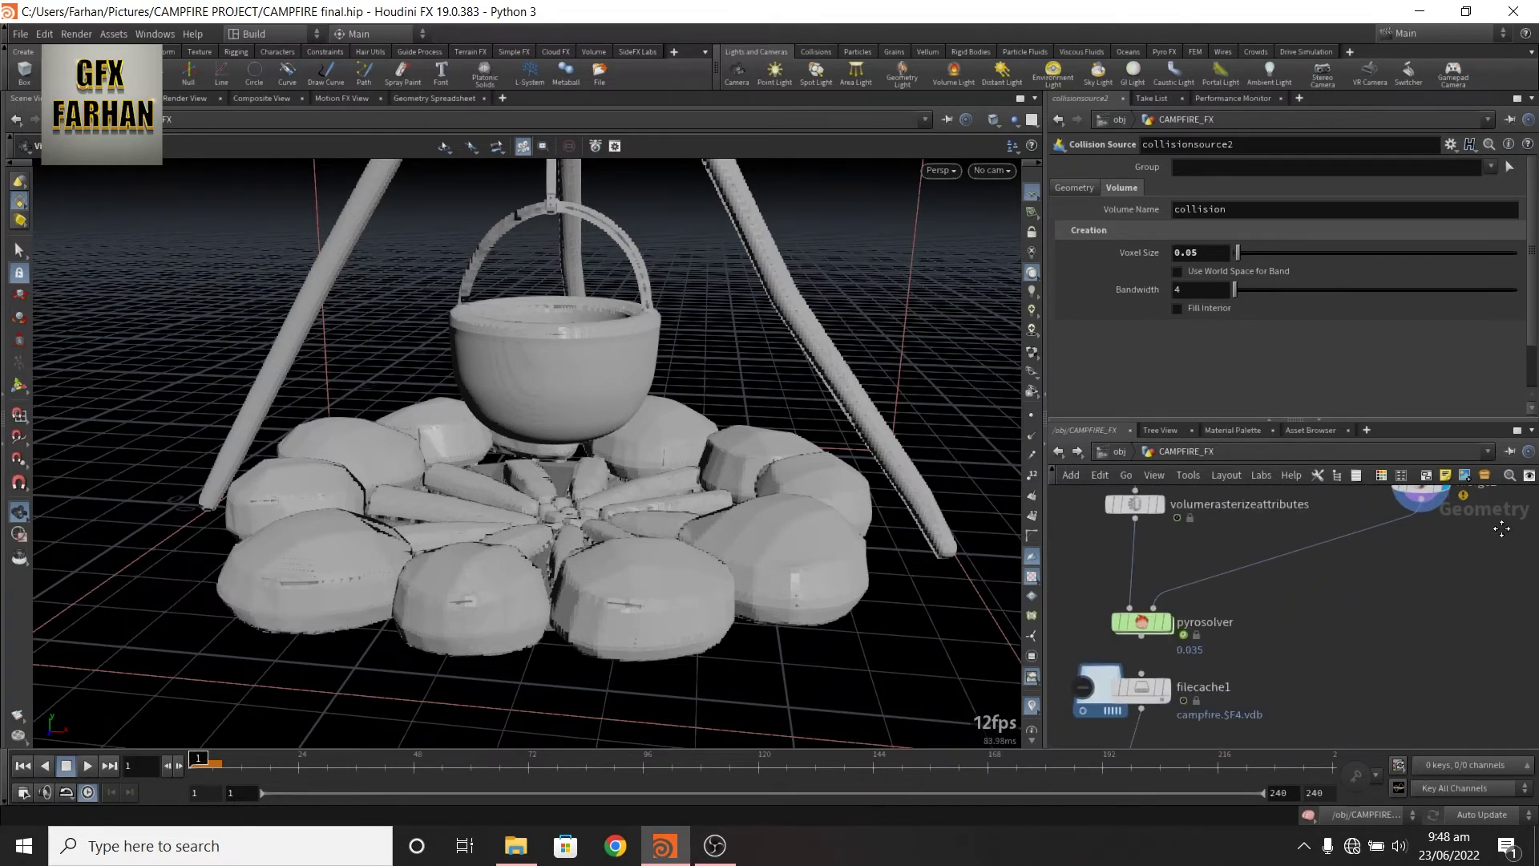
pyautogui.click(1164, 622)
pyautogui.moveTo(198, 759); pyautogui.dragTo(309, 760)
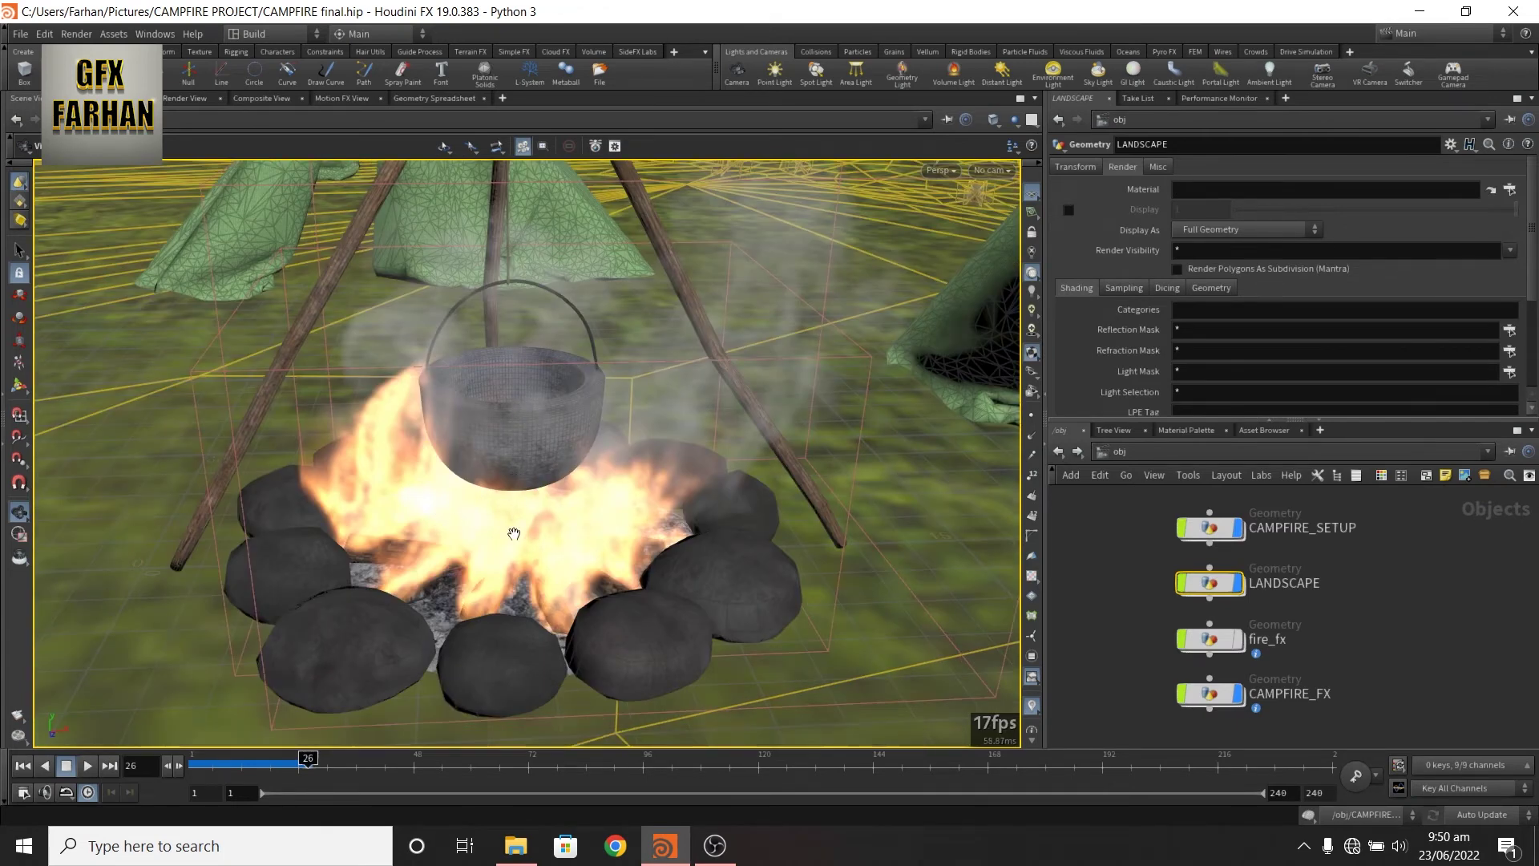
# Open the CAMPFIRE_FX network, re-enable the sphere's bypassed transform1 node feeding merge1, and show its parameters
pyautogui.moveTo(1225, 588)
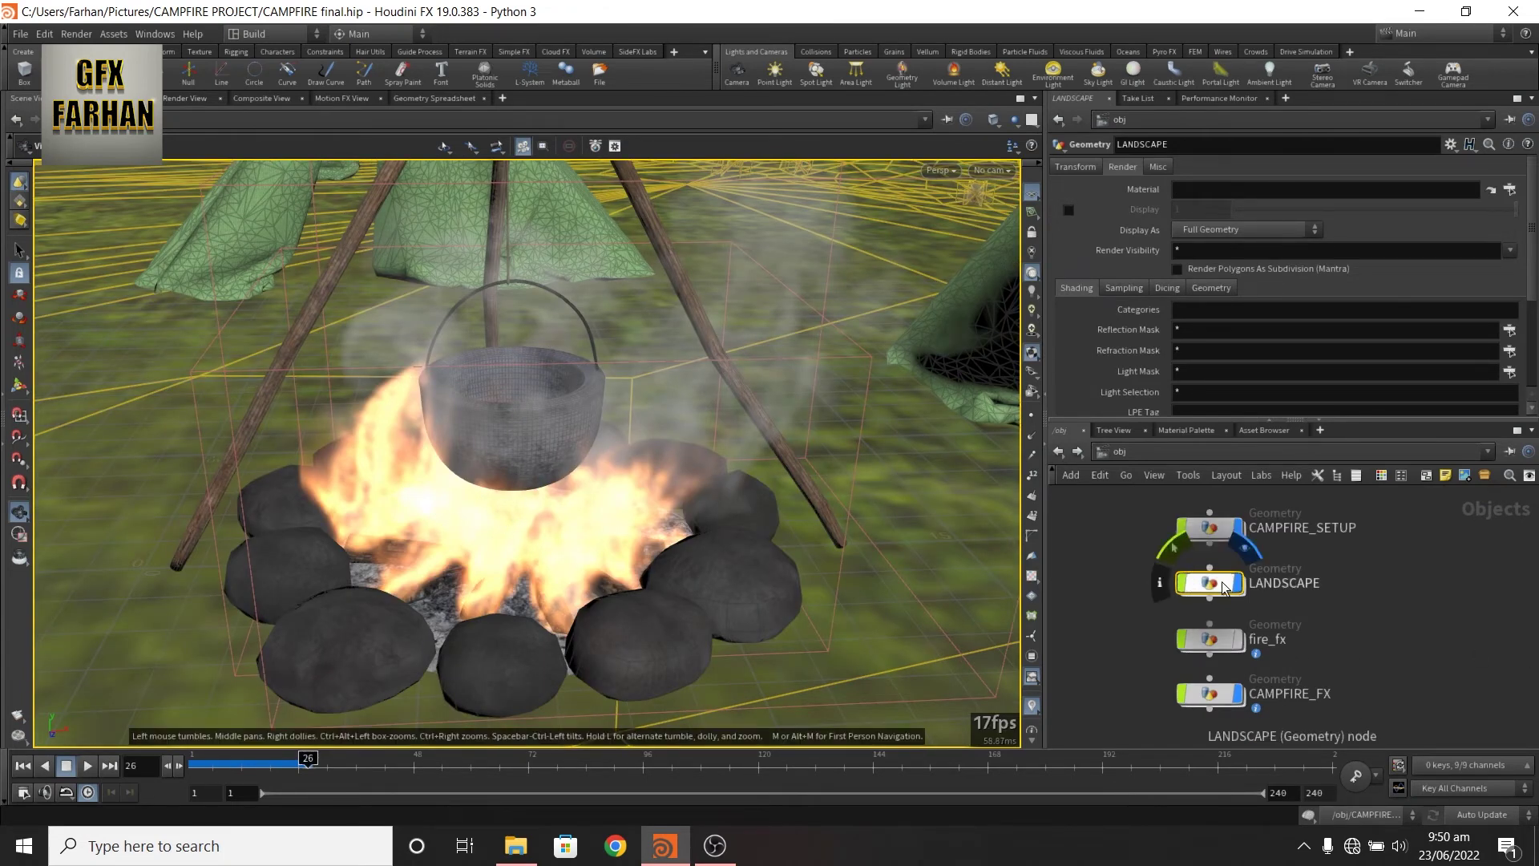
pyautogui.doubleClick(1209, 695)
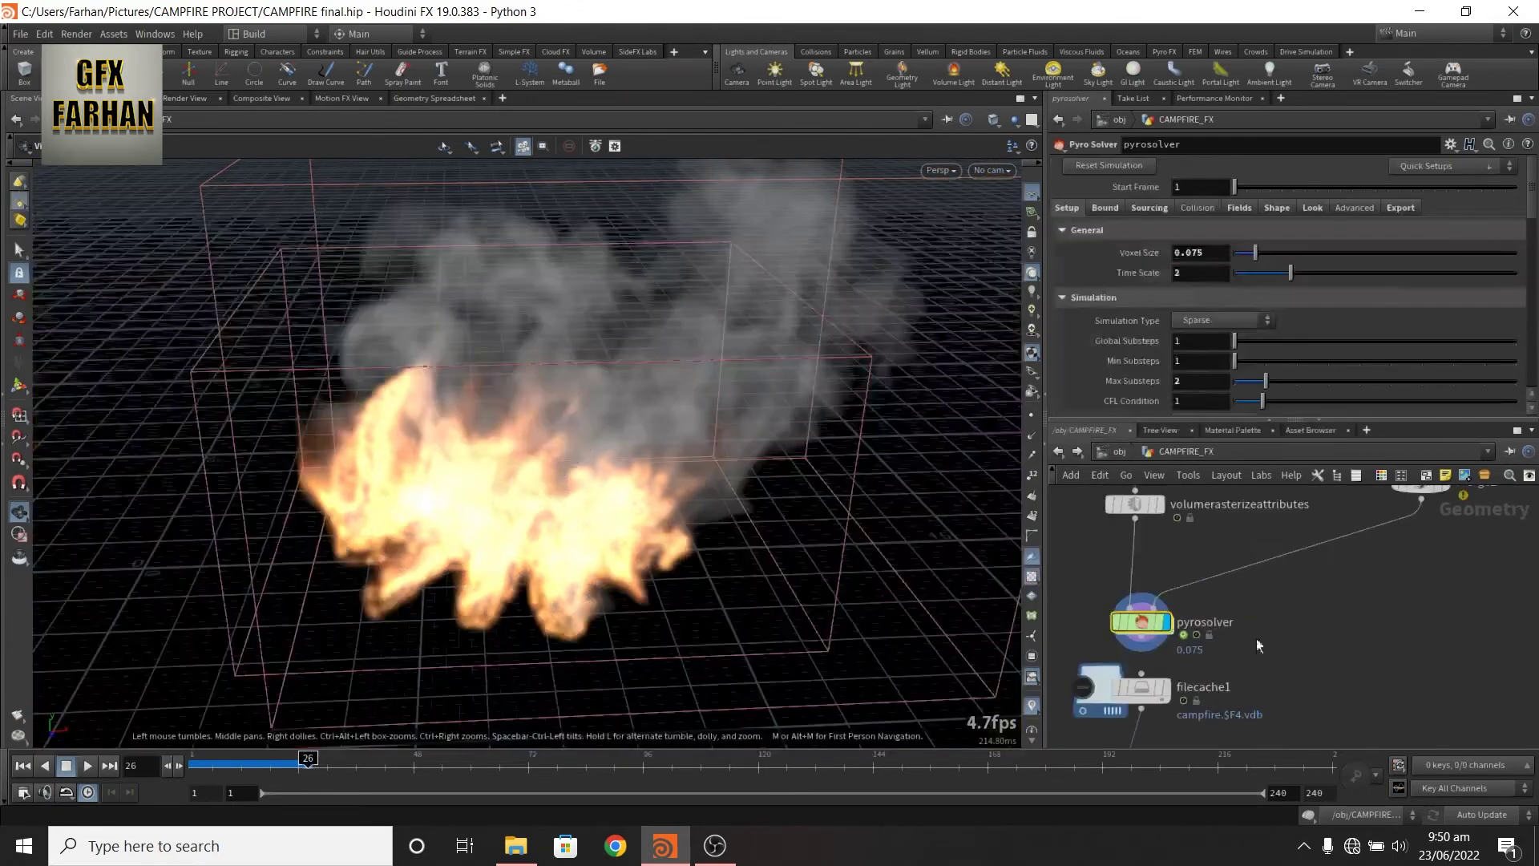
pyautogui.moveTo(1247, 653); pyautogui.dragTo(1213, 683, button='middle')
pyautogui.moveTo(1411, 567); pyautogui.dragTo(1321, 679, button='middle')
pyautogui.scroll(-1, 1321, 680)
pyautogui.moveTo(1201, 501); pyautogui.dragTo(1225, 649, button='middle')
pyautogui.moveTo(1202, 592); pyautogui.dragTo(1249, 673, button='middle')
pyautogui.scroll(2, 1217, 591)
pyautogui.moveTo(1209, 579)
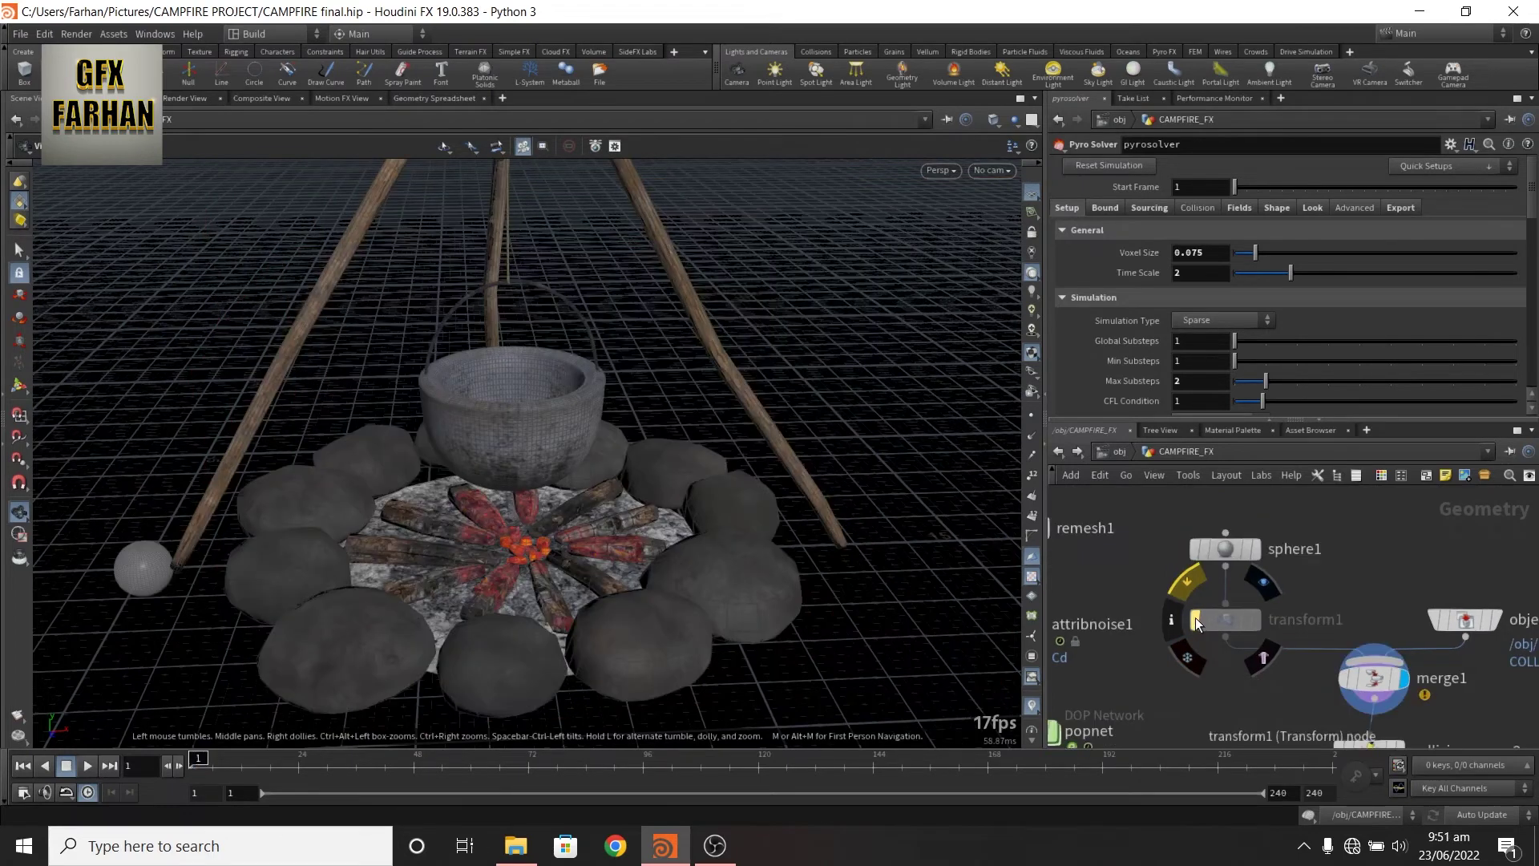
pyautogui.click(1195, 619)
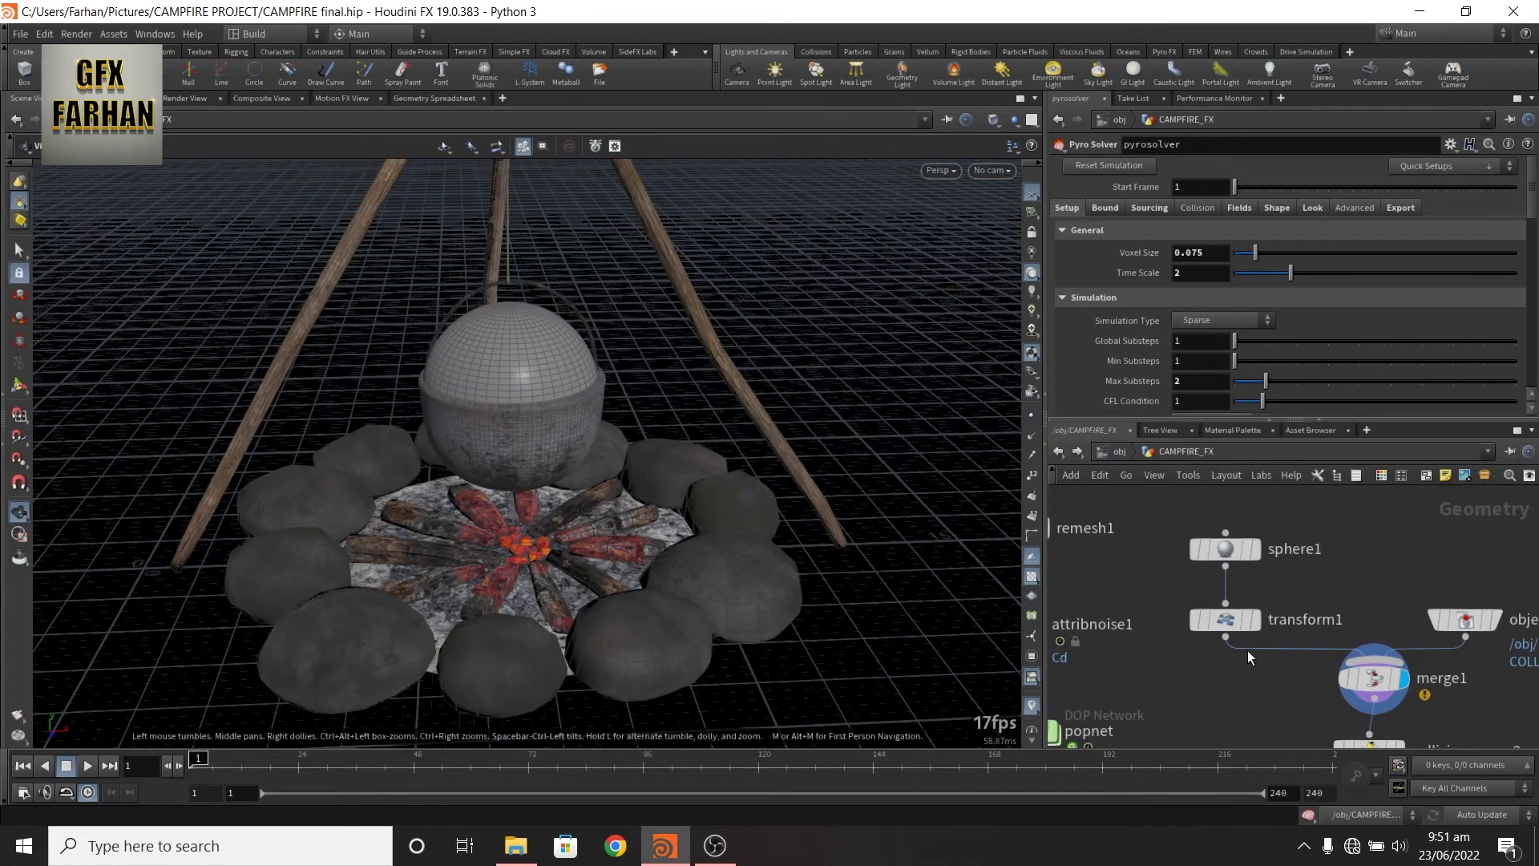
pyautogui.click(1229, 613)
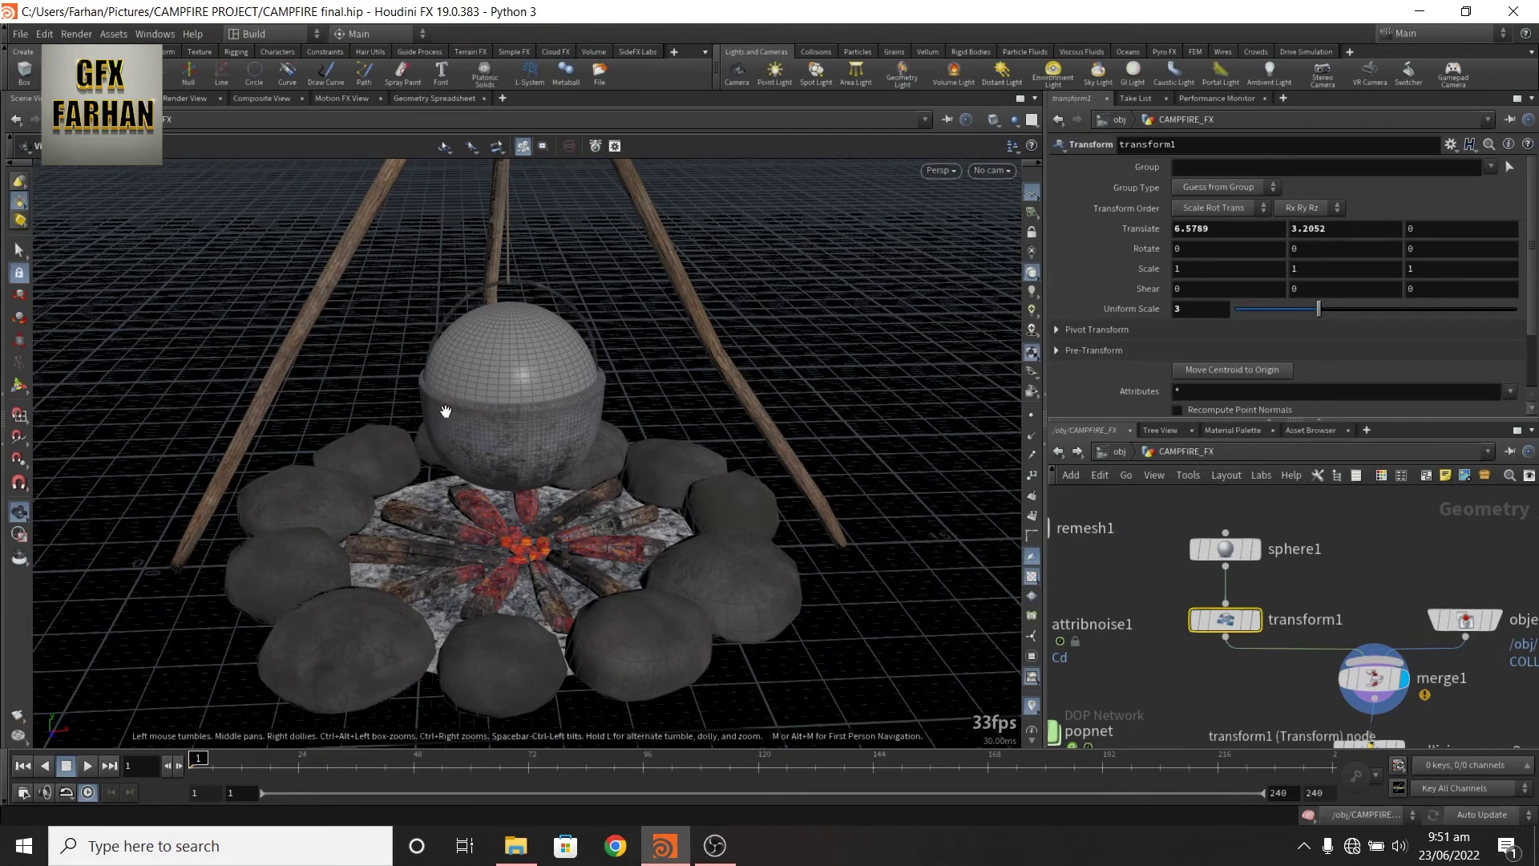
# Switch the viewport shading to Wireframe to examine how the collision sphere sits inside the pot
pyautogui.click(994, 119)
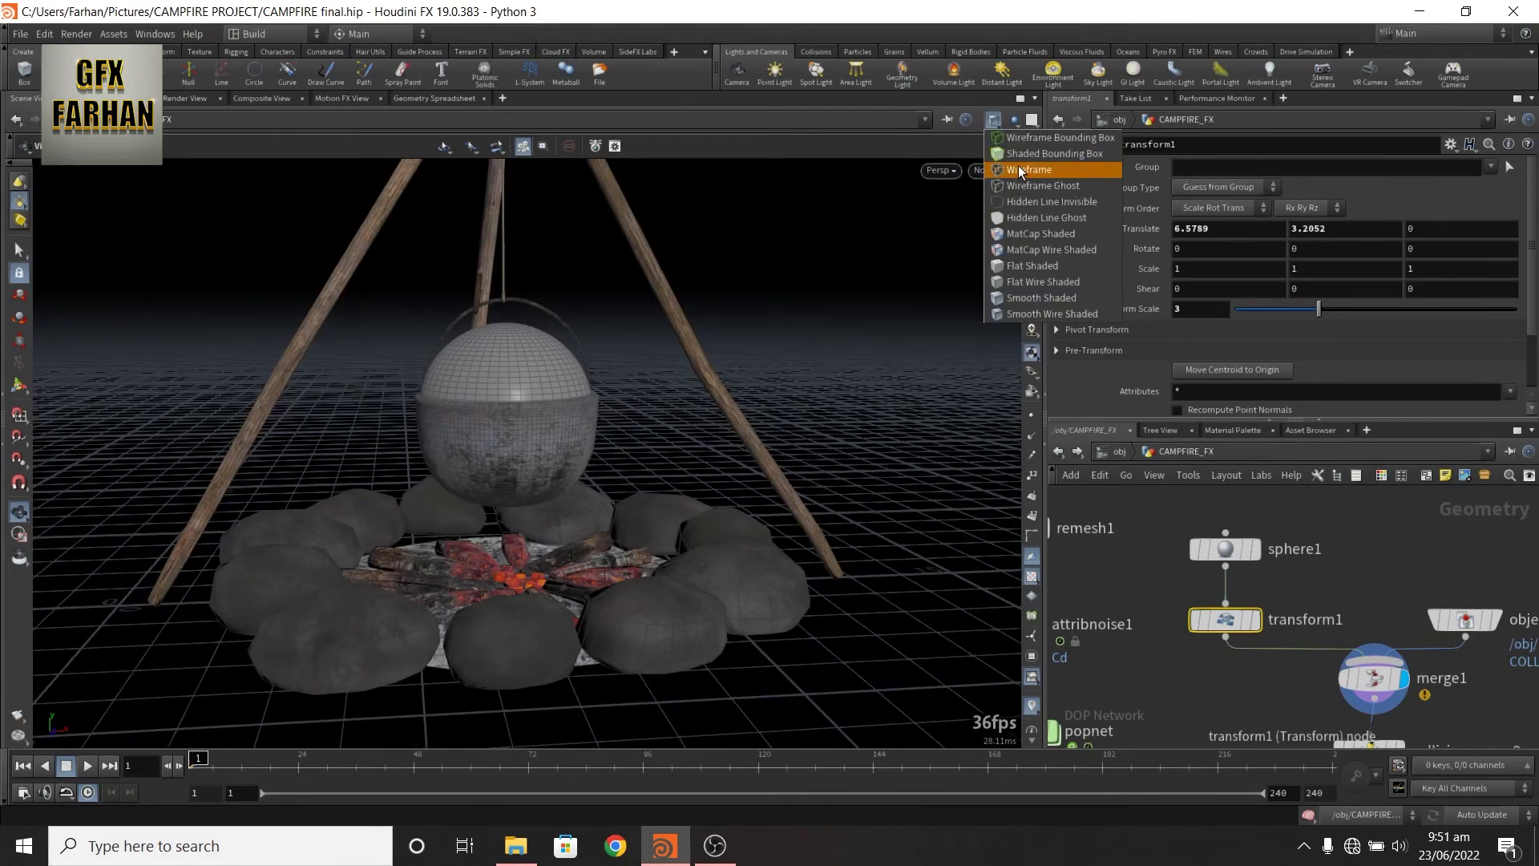
pyautogui.click(1024, 168)
pyautogui.moveTo(546, 397)
pyautogui.mouseDown()
pyautogui.moveTo(533, 419)
pyautogui.moveTo(493, 409)
pyautogui.moveTo(521, 399)
pyautogui.mouseUp()
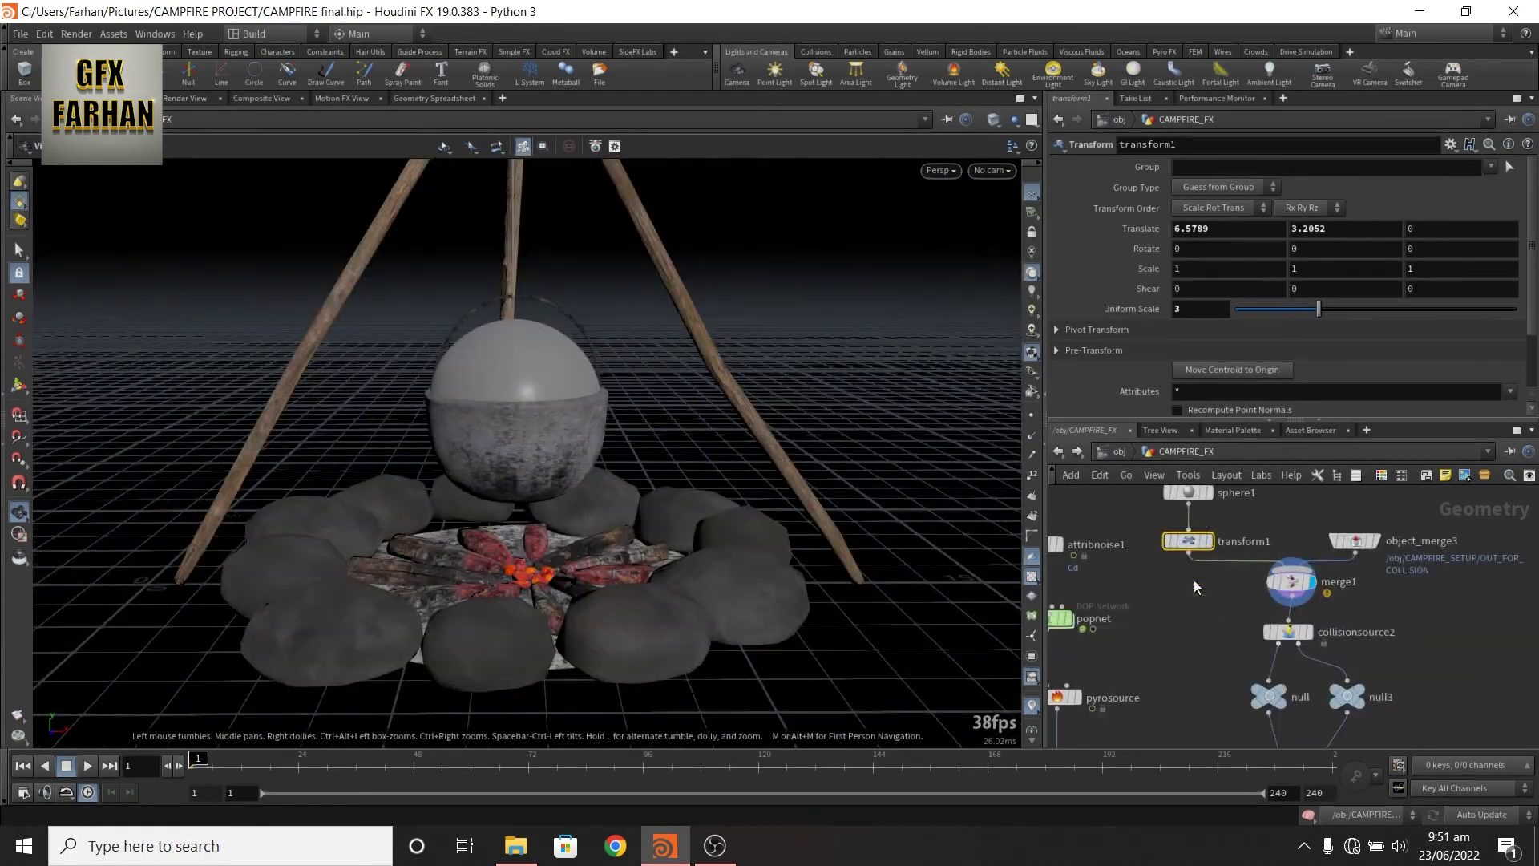
# Inspect the caching settings of the filecache1 node below the pyrosolver
pyautogui.moveTo(1195, 580); pyautogui.dragTo(1215, 469, button='middle')
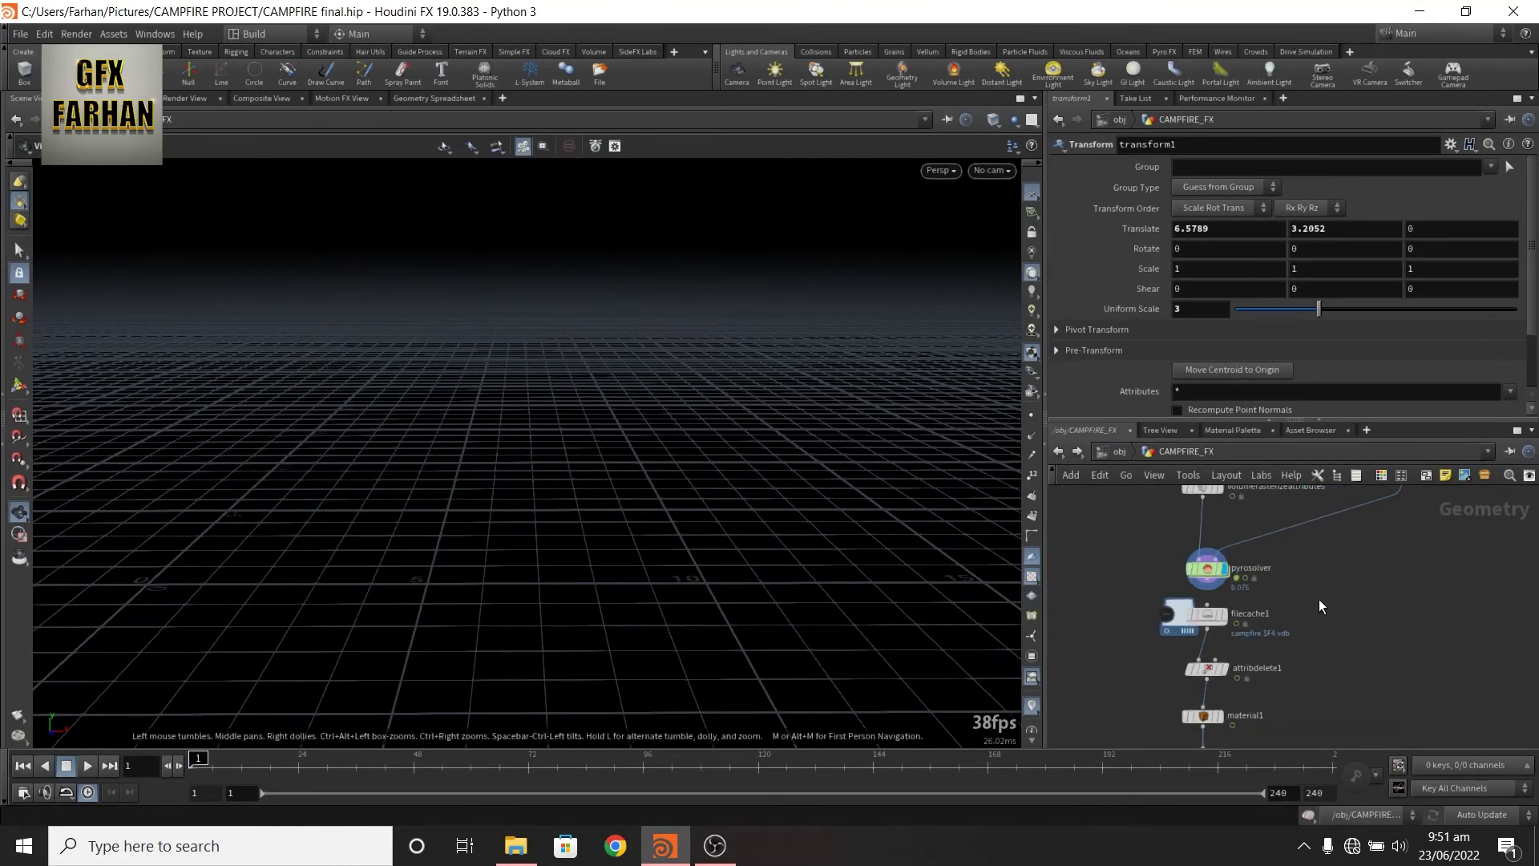
pyautogui.click(1206, 615)
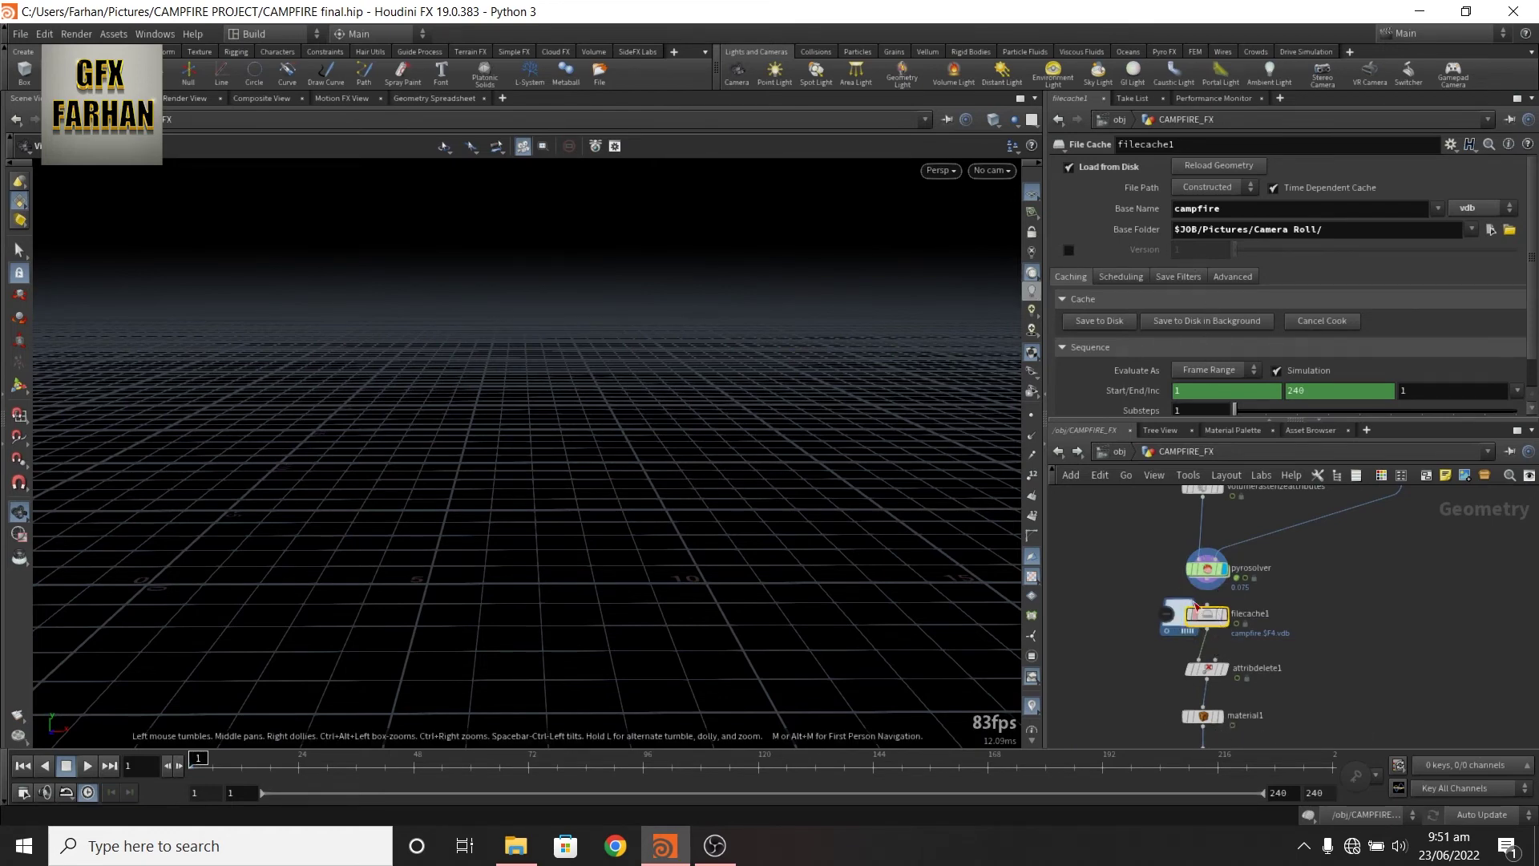
pyautogui.scroll(2, 1198, 618)
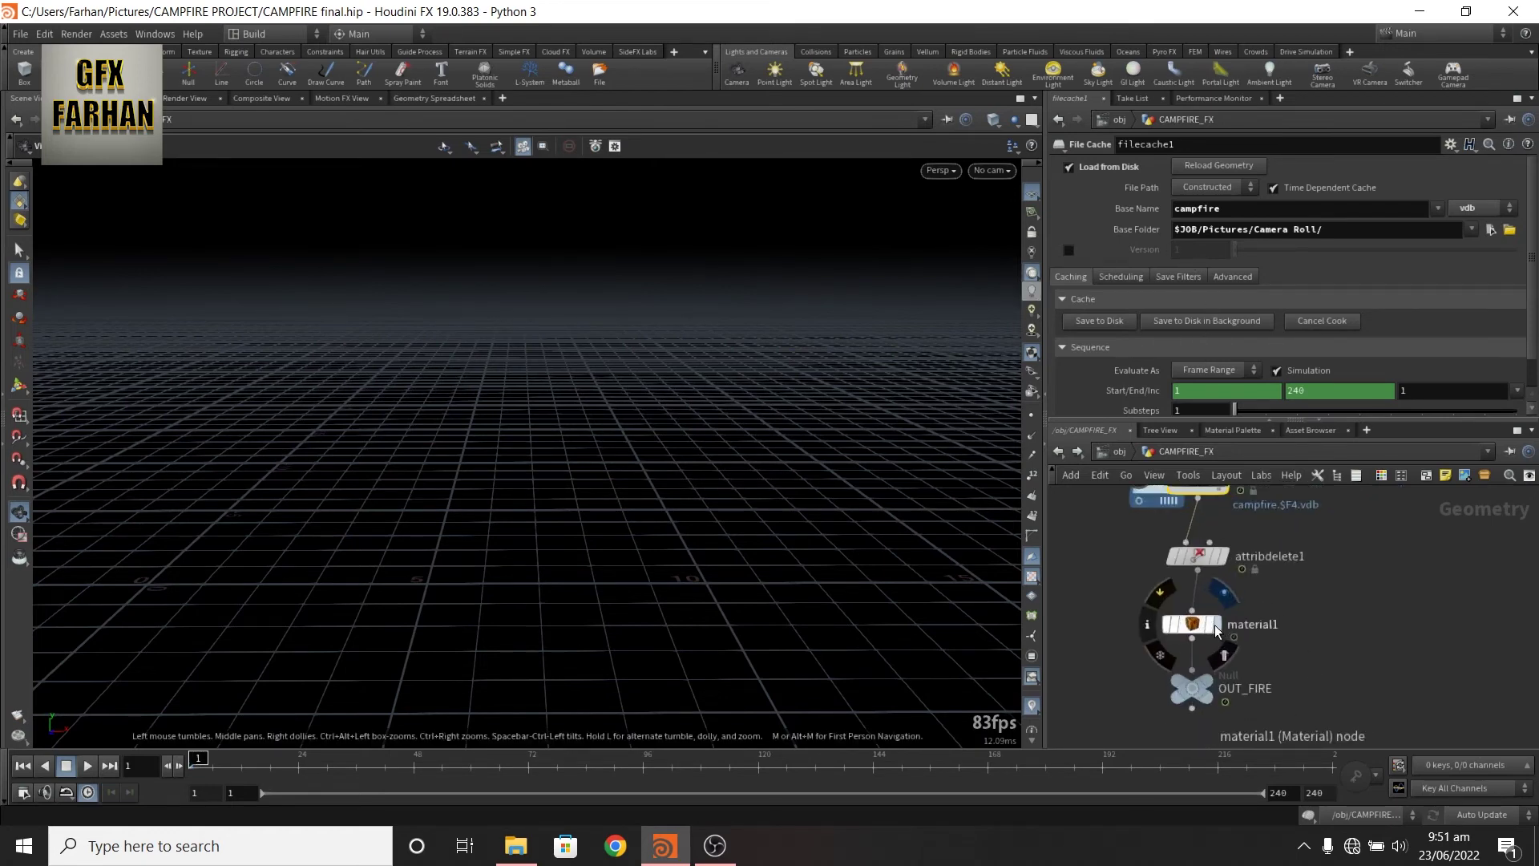
# Inspect the fire's material1 assignment and the smoke, fire intensity and color ramp settings of pyroshader1
pyautogui.click(1194, 626)
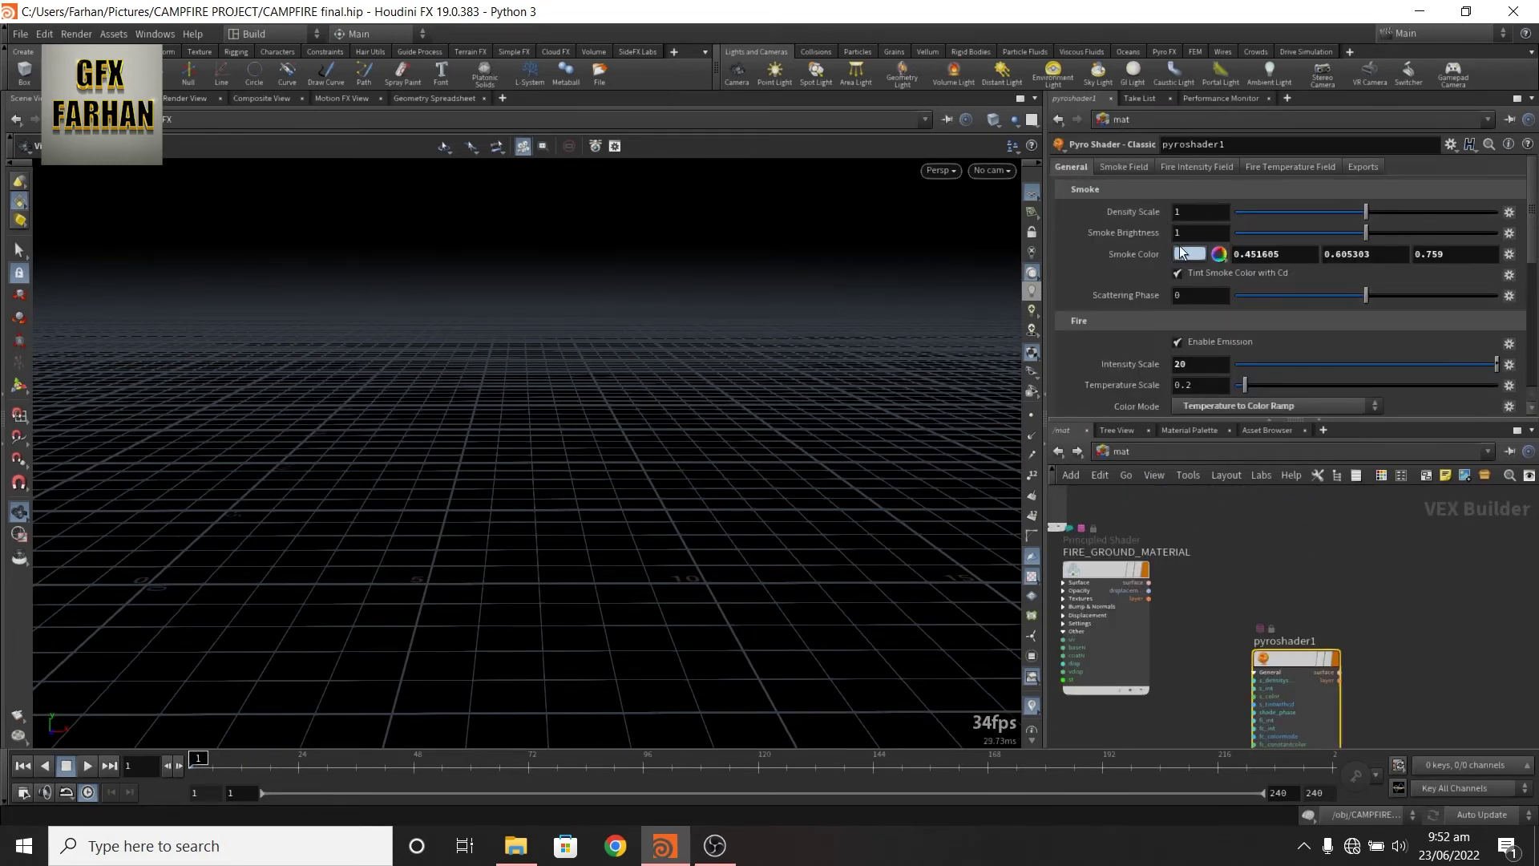
pyautogui.scroll(-1, 1533, 199)
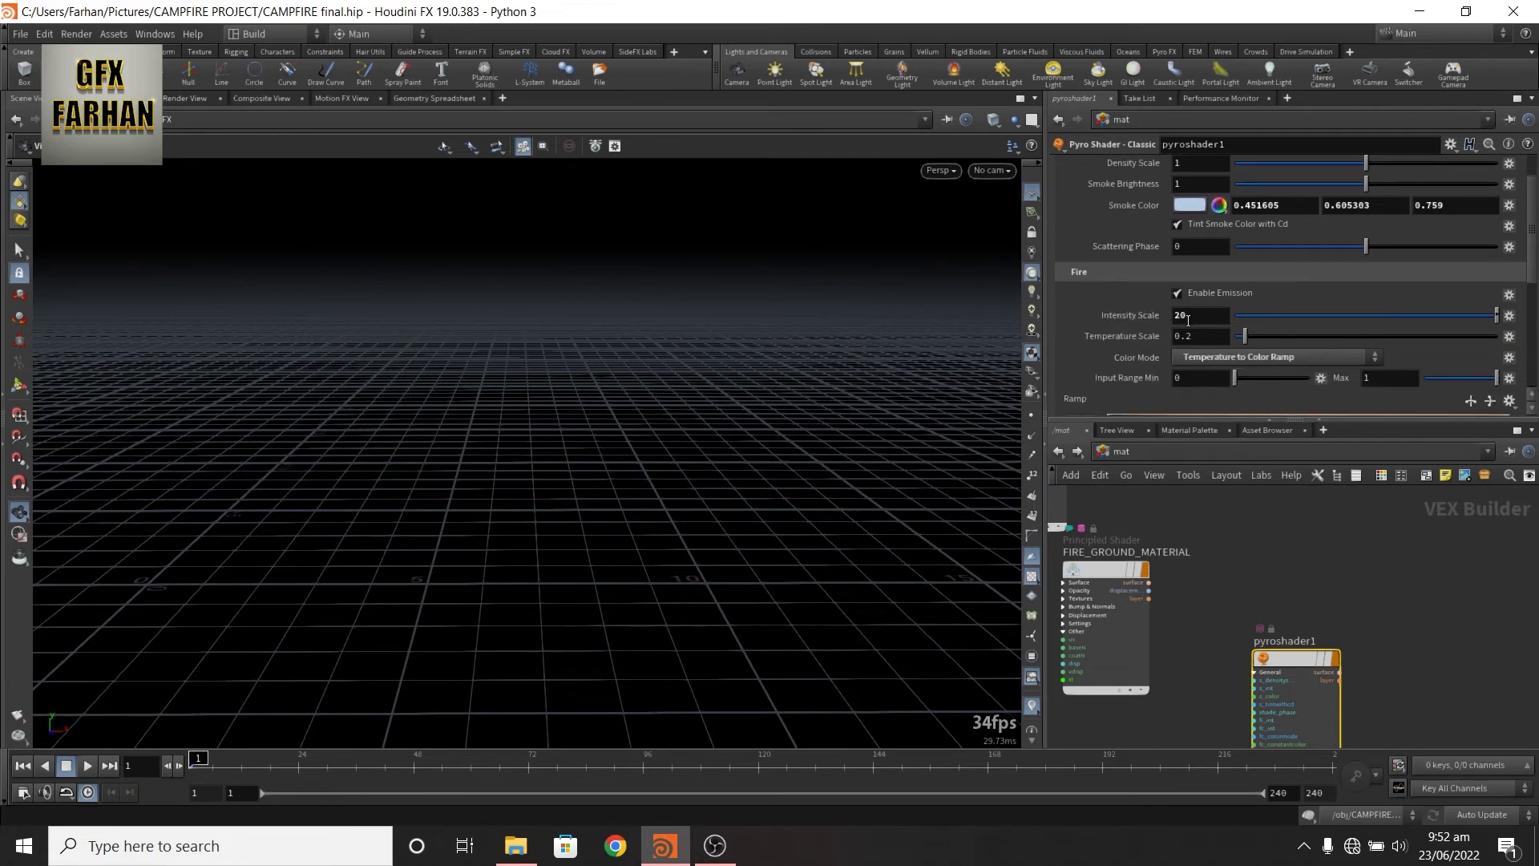
pyautogui.scroll(-2, 1525, 225)
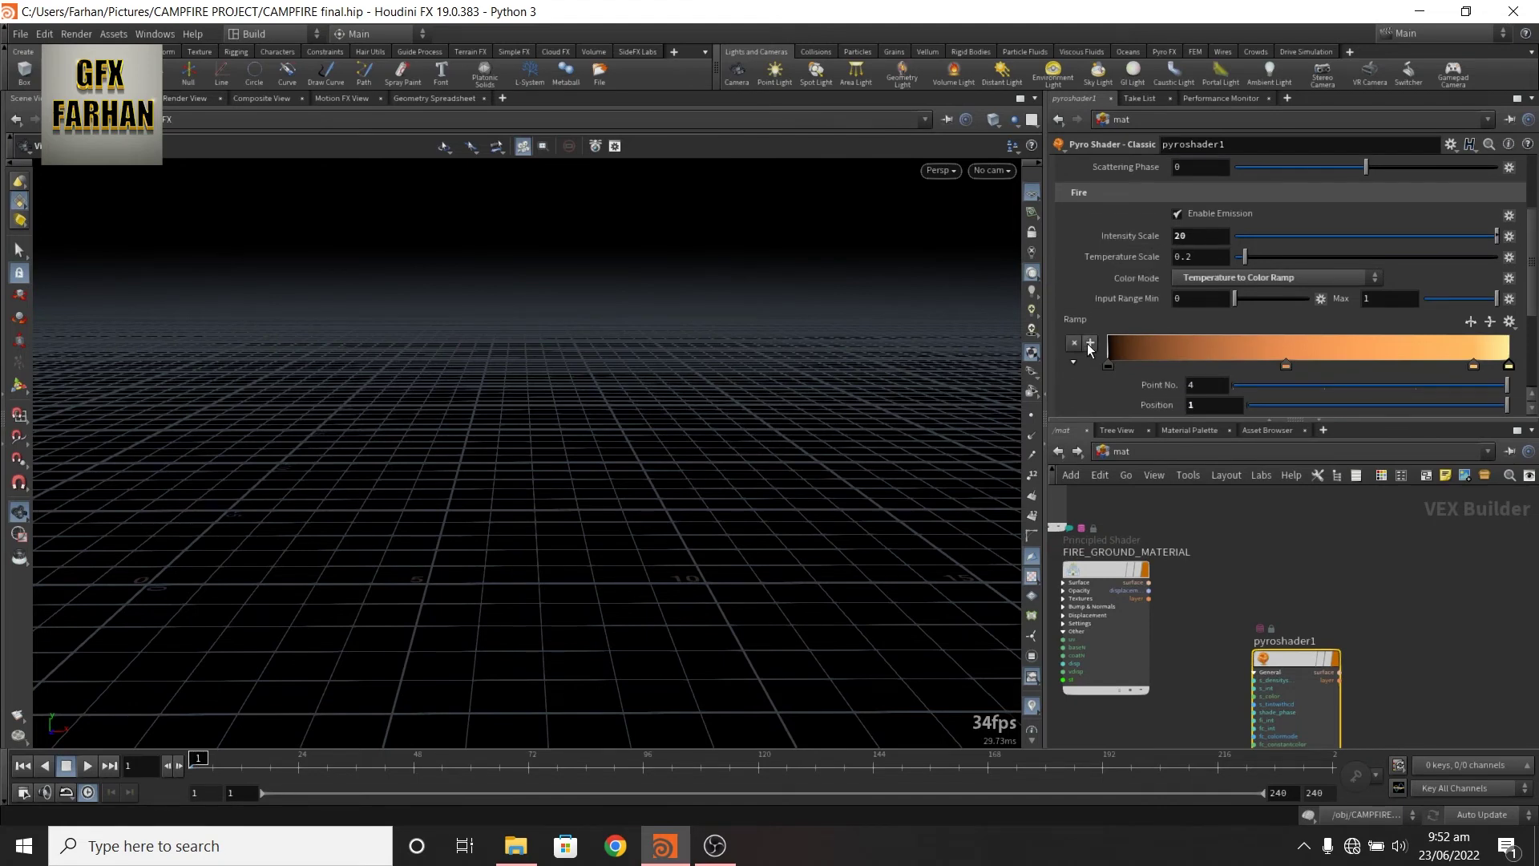
pyautogui.moveTo(1536, 276)
pyautogui.mouseDown()
pyautogui.moveTo(1532, 351)
pyautogui.moveTo(1530, 293)
pyautogui.mouseUp()
pyautogui.moveTo(1319, 594); pyautogui.dragTo(1325, 517, button='middle')
pyautogui.scroll(-2, 1325, 522)
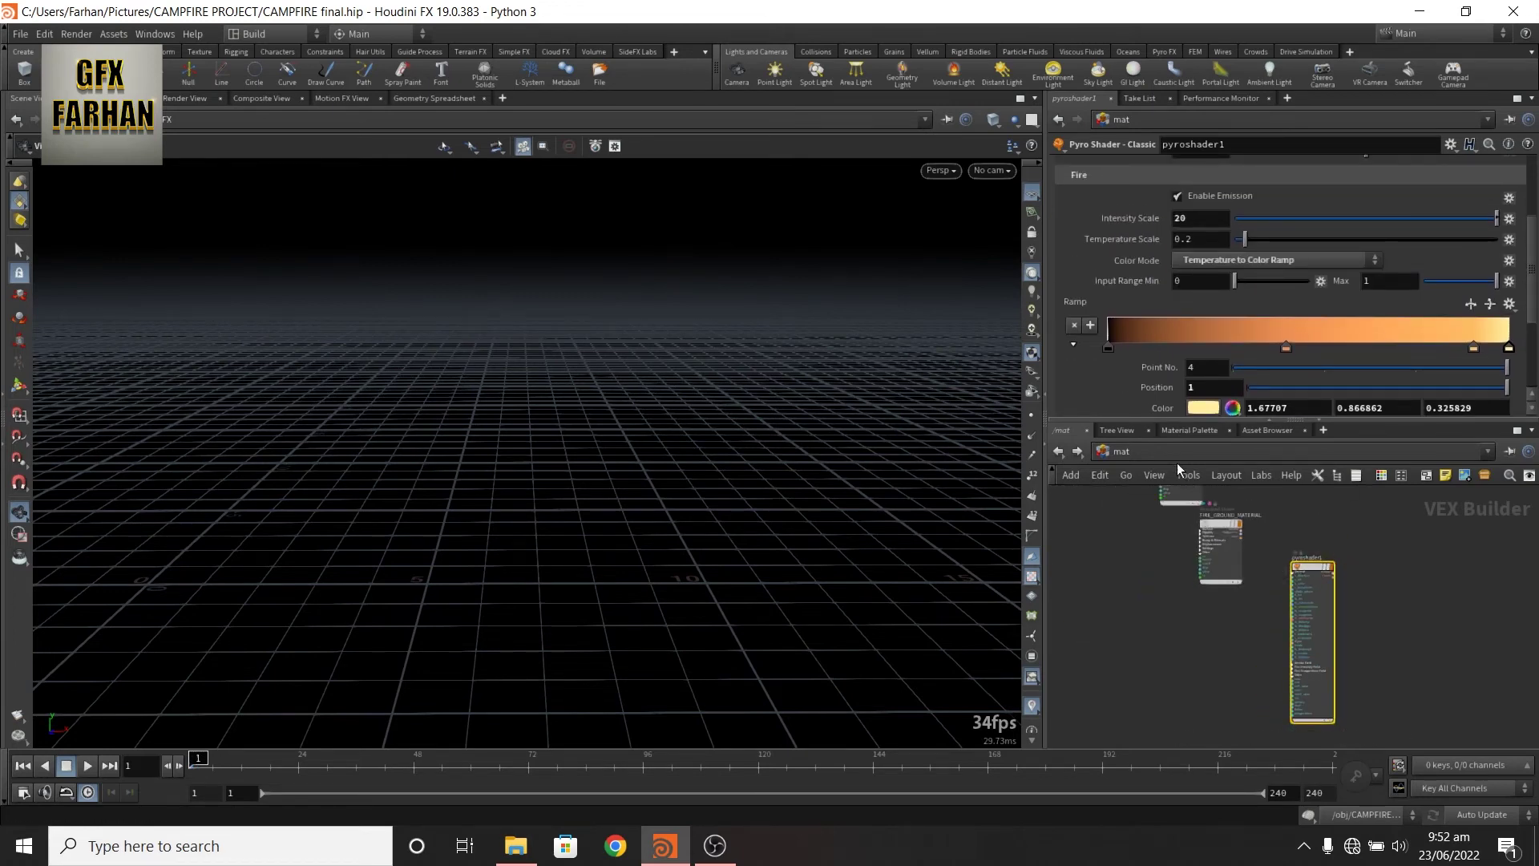
# Return to the object level and inspect the envlight1 and fire_light settings and the lit campsite landscape
pyautogui.click(1059, 452)
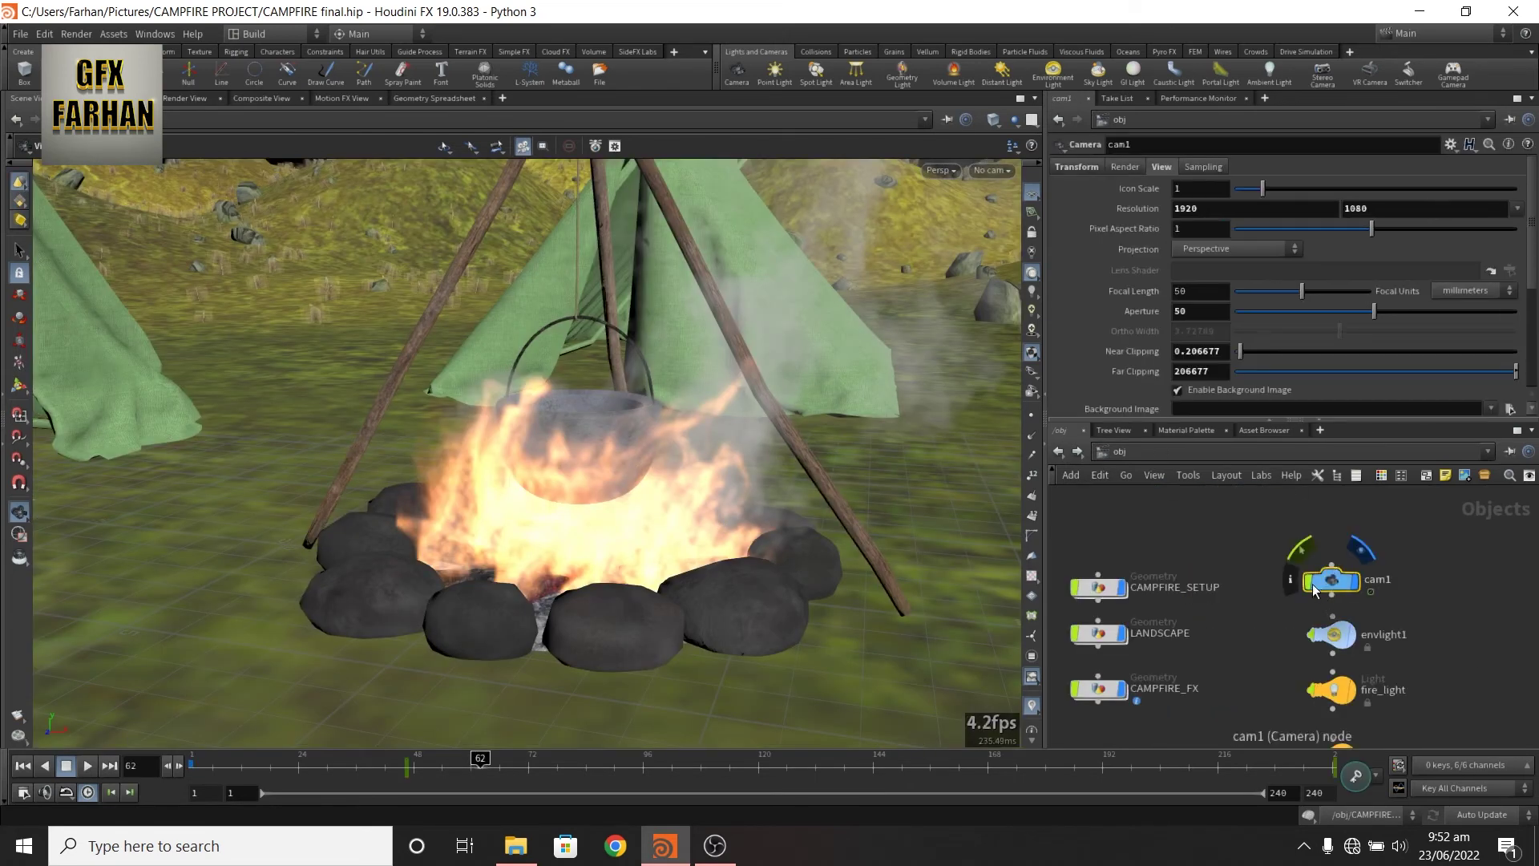
pyautogui.click(1331, 634)
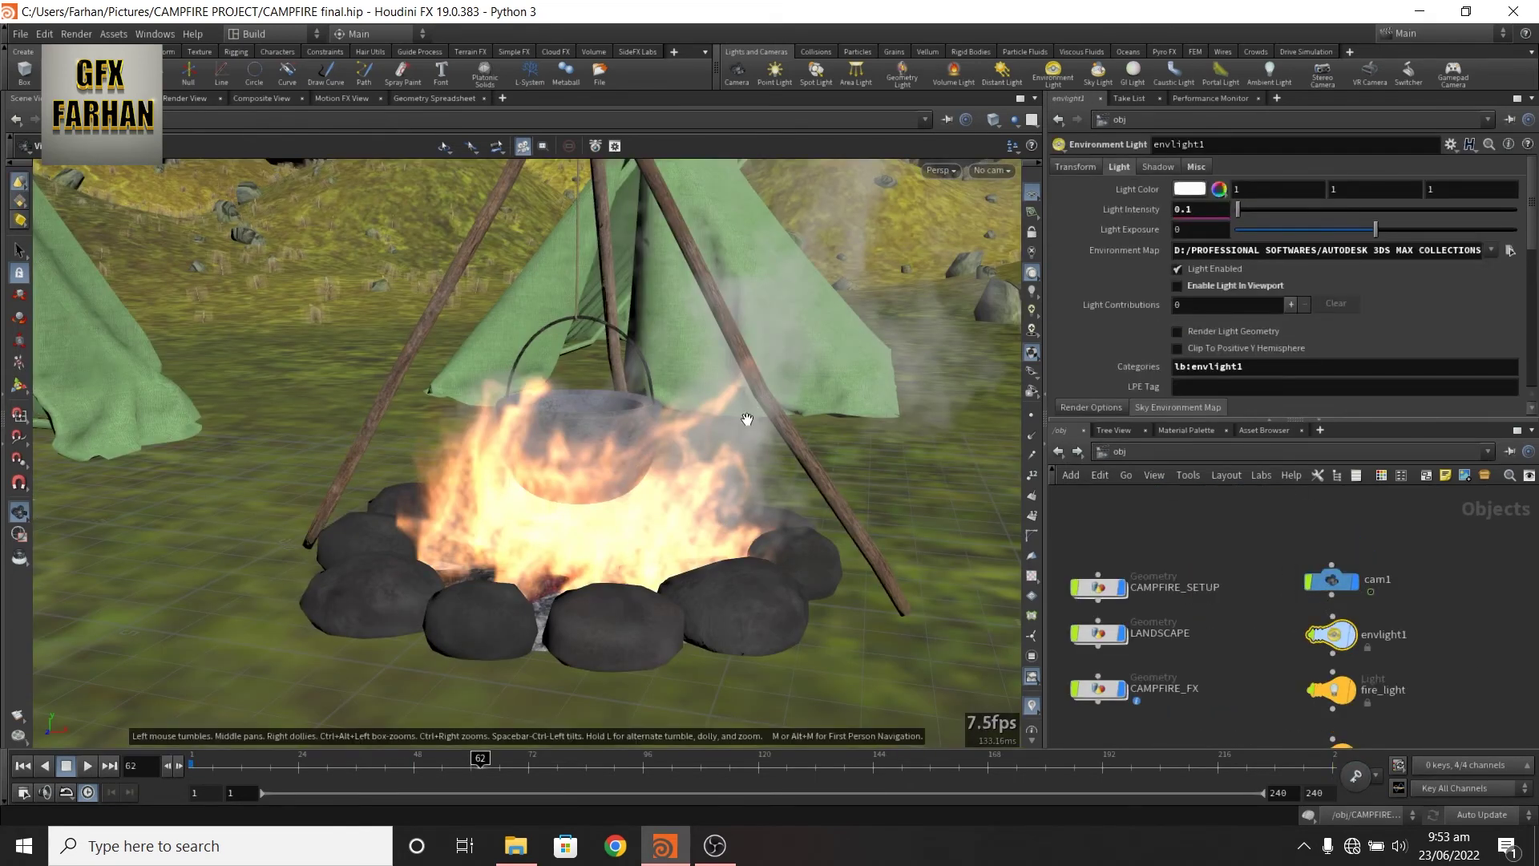
pyautogui.scroll(-3, 738, 412)
pyautogui.click(1346, 620)
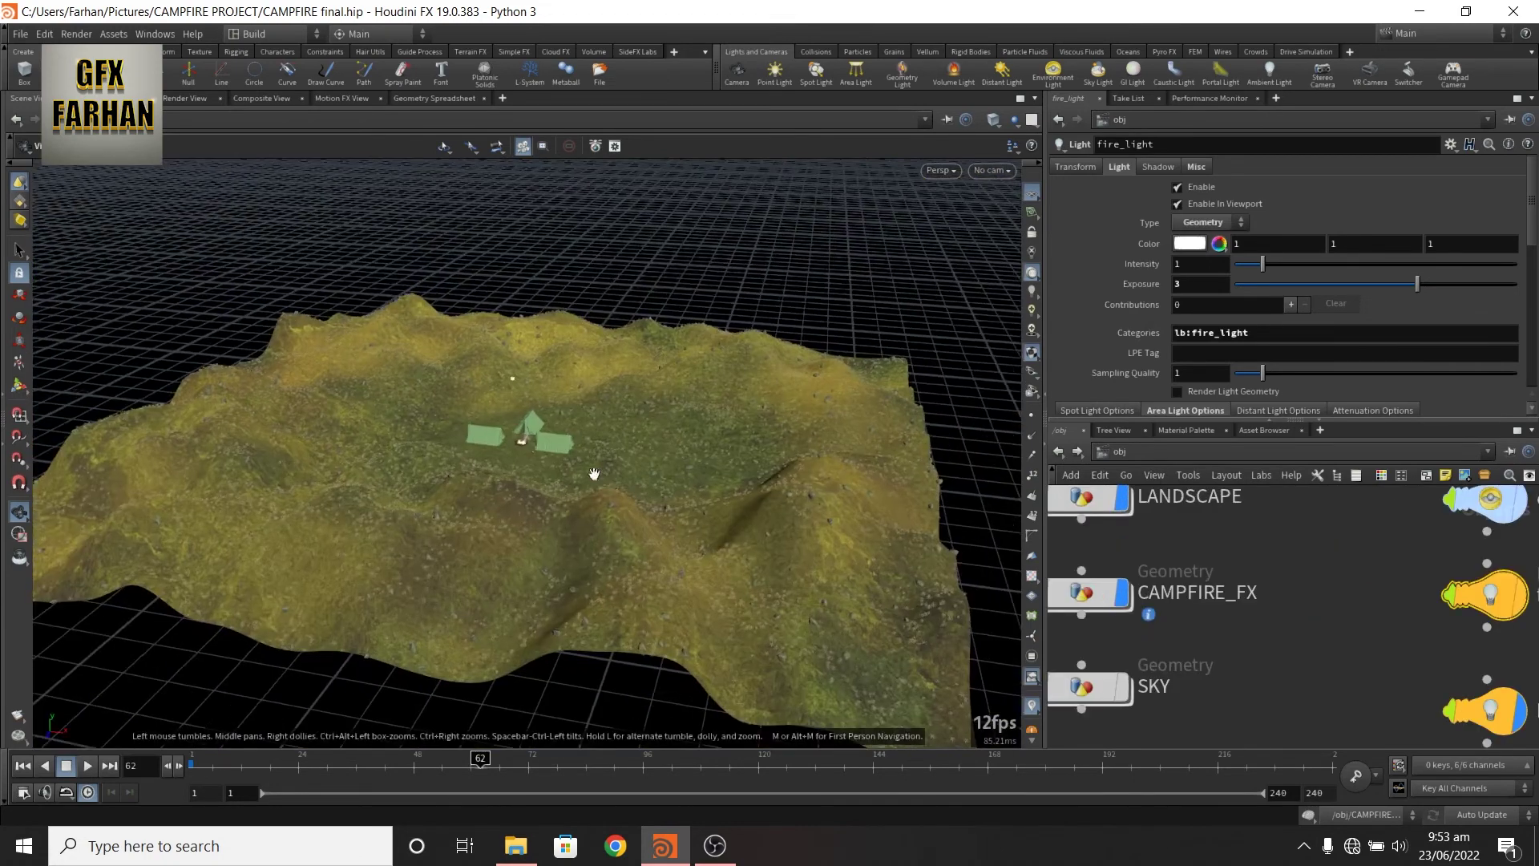
pyautogui.moveTo(502, 368); pyautogui.dragTo(703, 568)
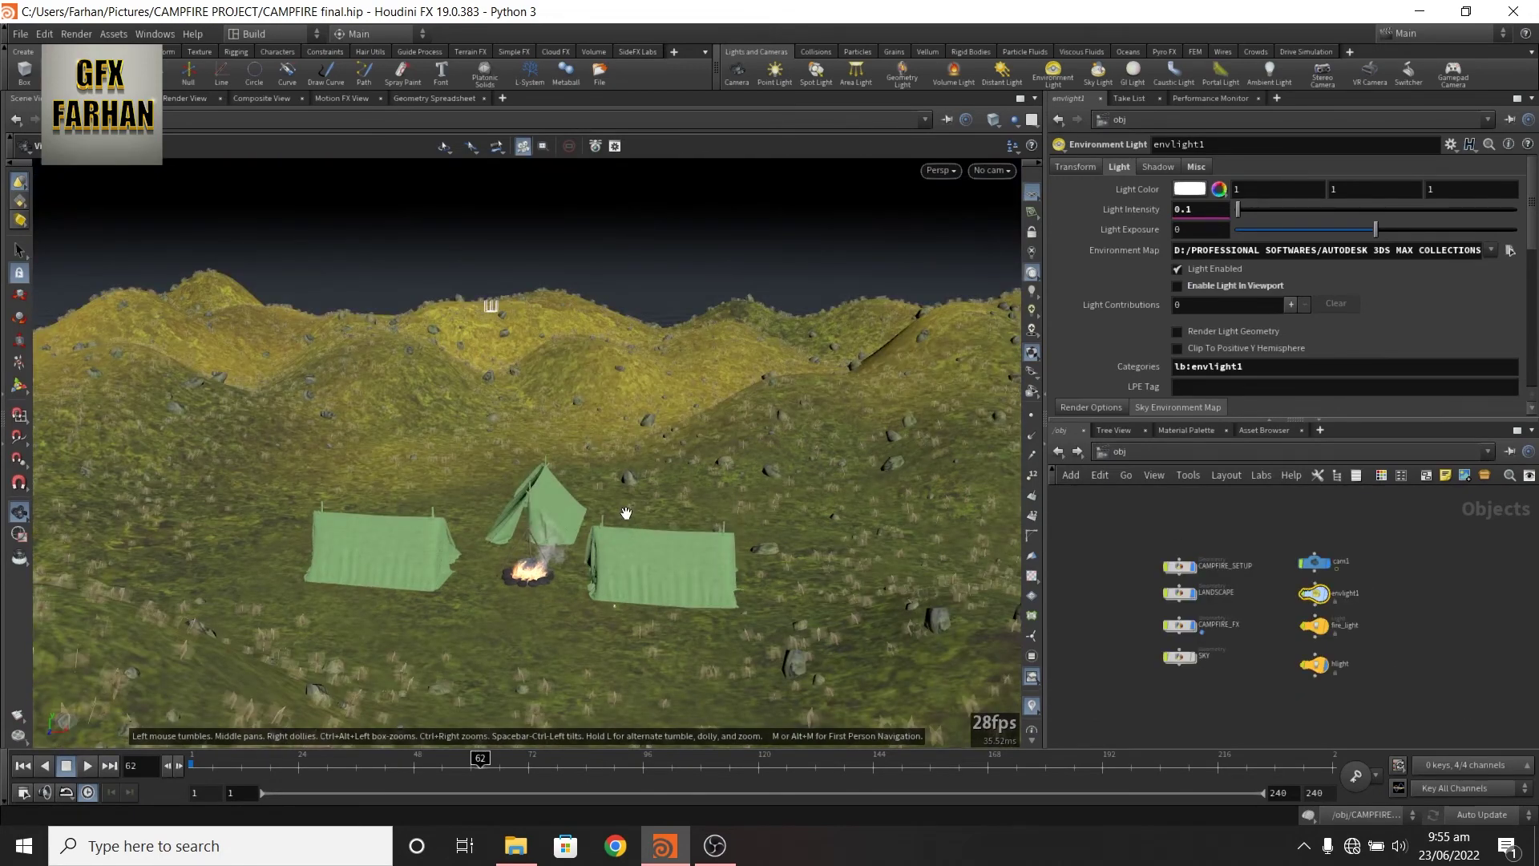
pyautogui.moveTo(876, 543); pyautogui.dragTo(701, 550)
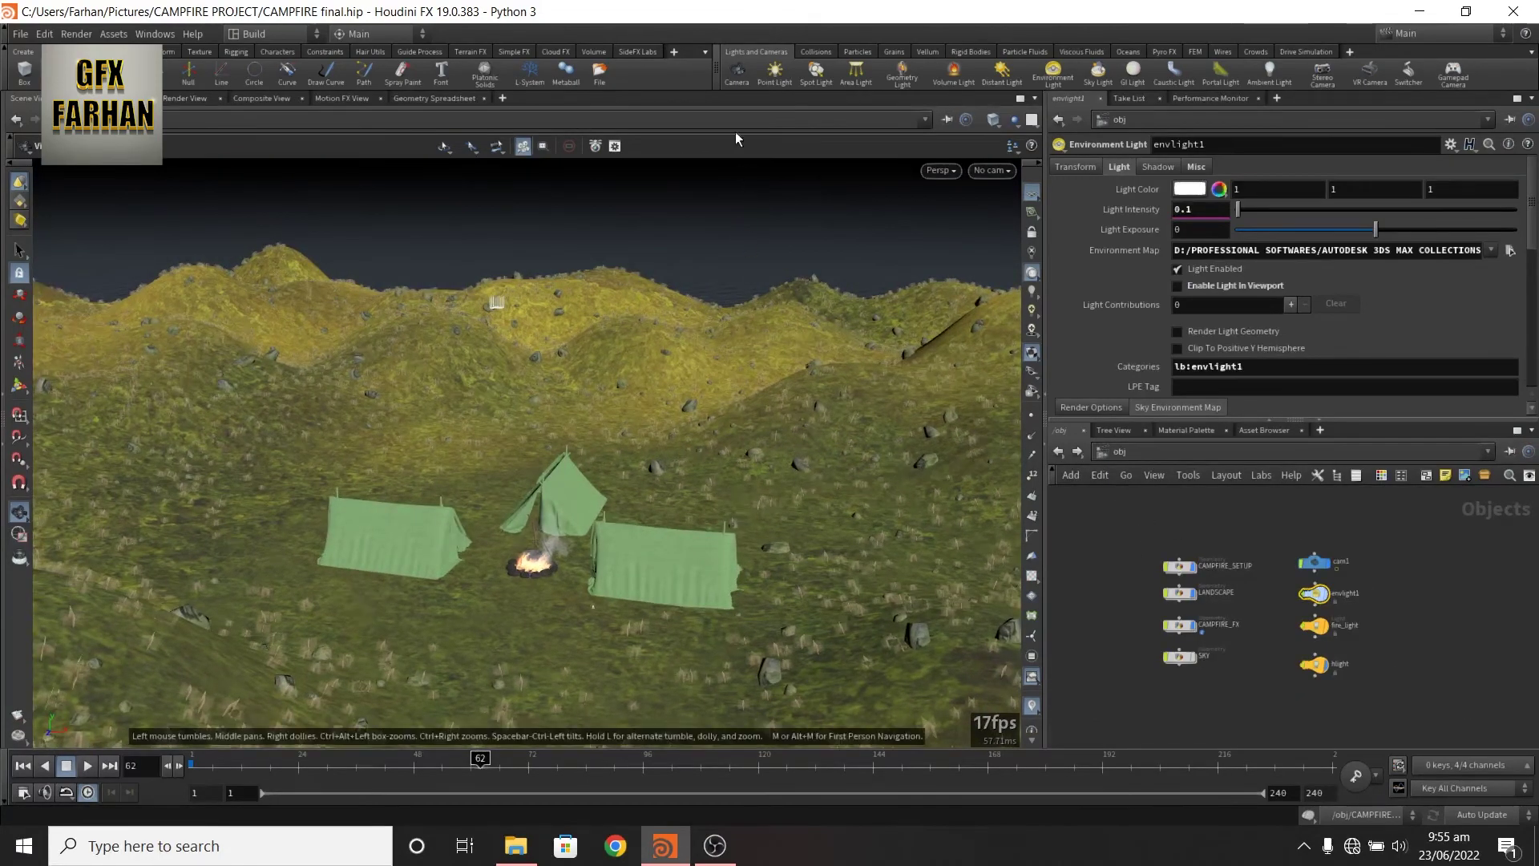
# Switch the workspace layout to the Solaris desktop, enlarge the scene view and open the stage network
pyautogui.click(285, 37)
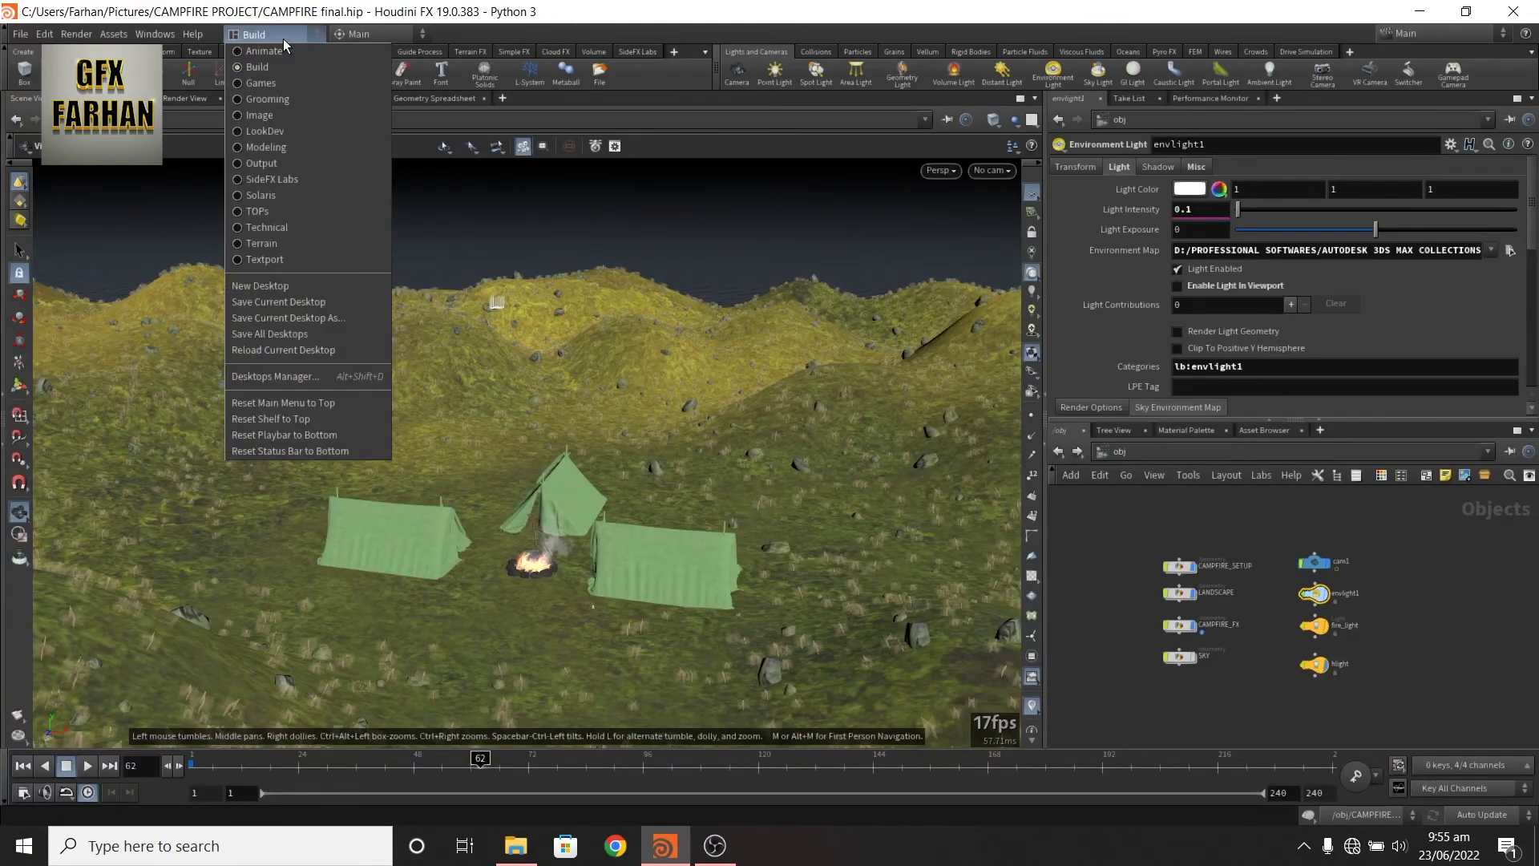
pyautogui.click(303, 201)
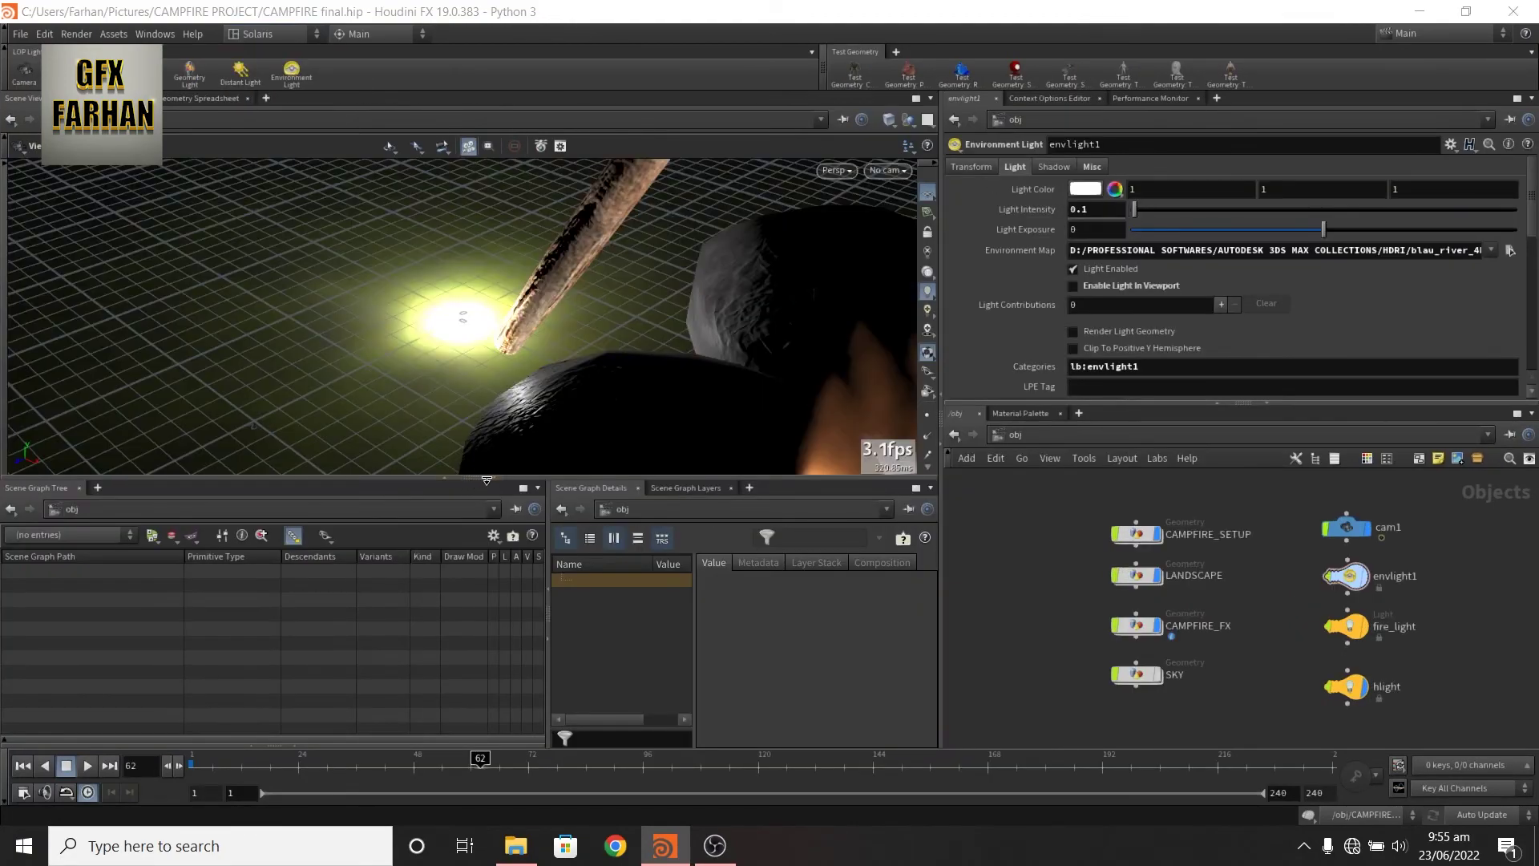
pyautogui.click(490, 480)
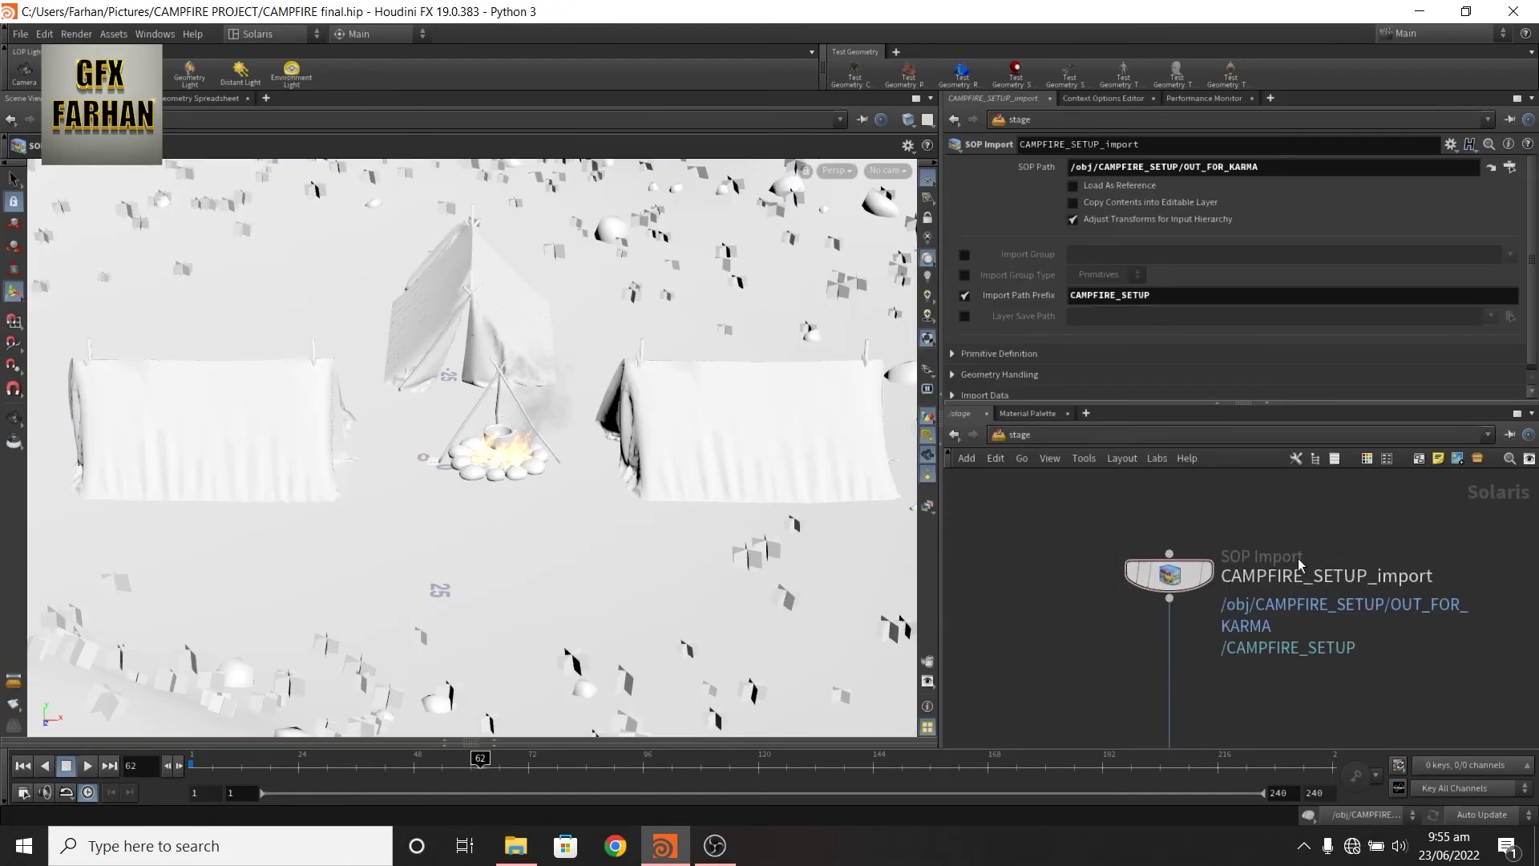
# Display CAMPFIRE_SETUP_import, LANDSCAPE_import and FIRE_import in turn to review what each SOP Import brings into the stage
pyautogui.moveTo(1166, 574)
pyautogui.scroll(-3, 1170, 574)
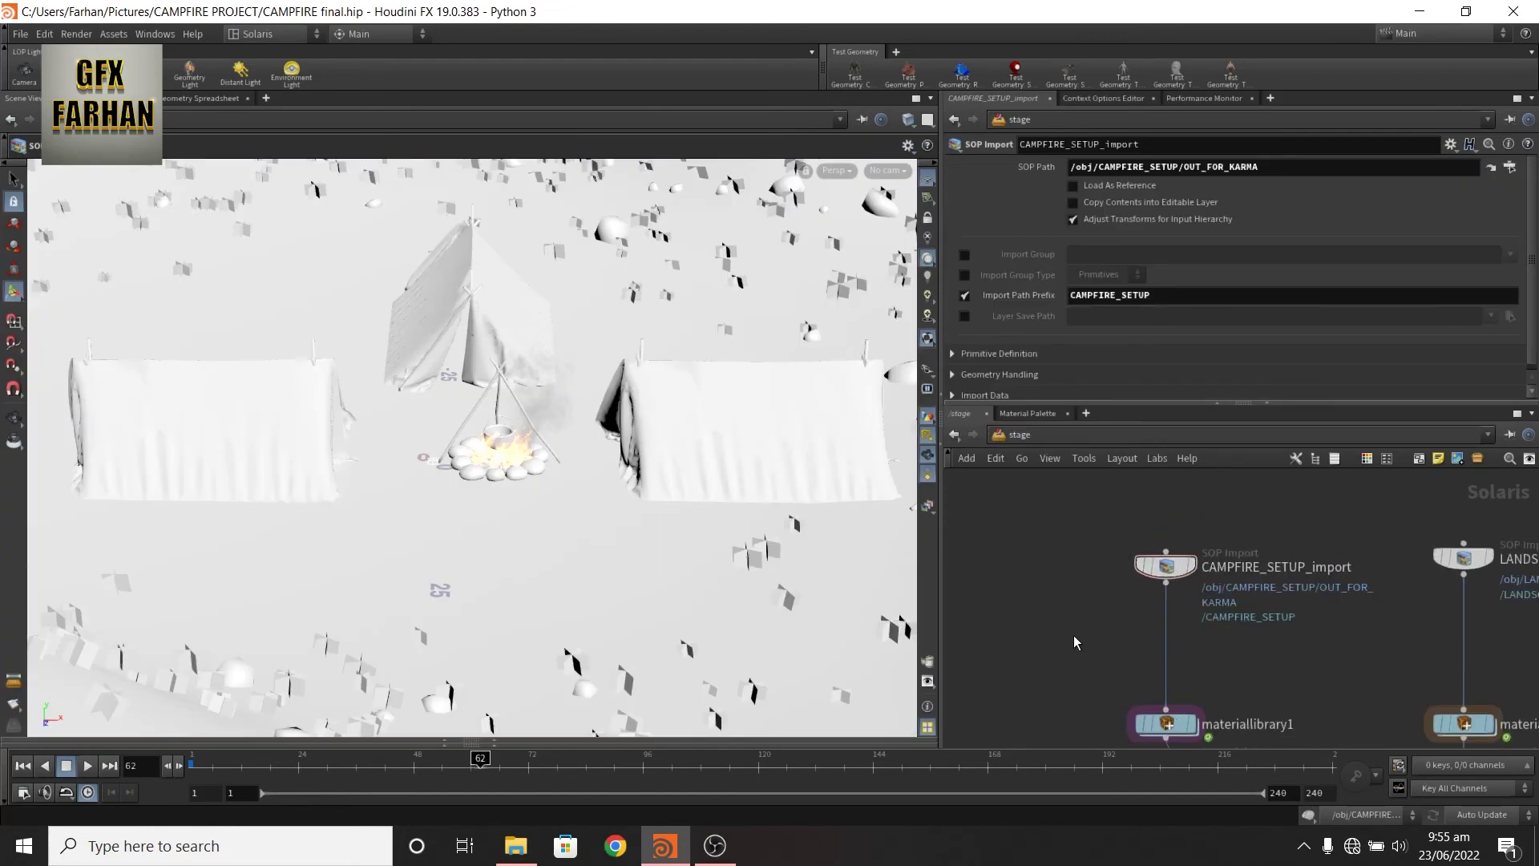
pyautogui.click(1168, 554)
pyautogui.moveTo(1273, 643); pyautogui.dragTo(1172, 655, button='middle')
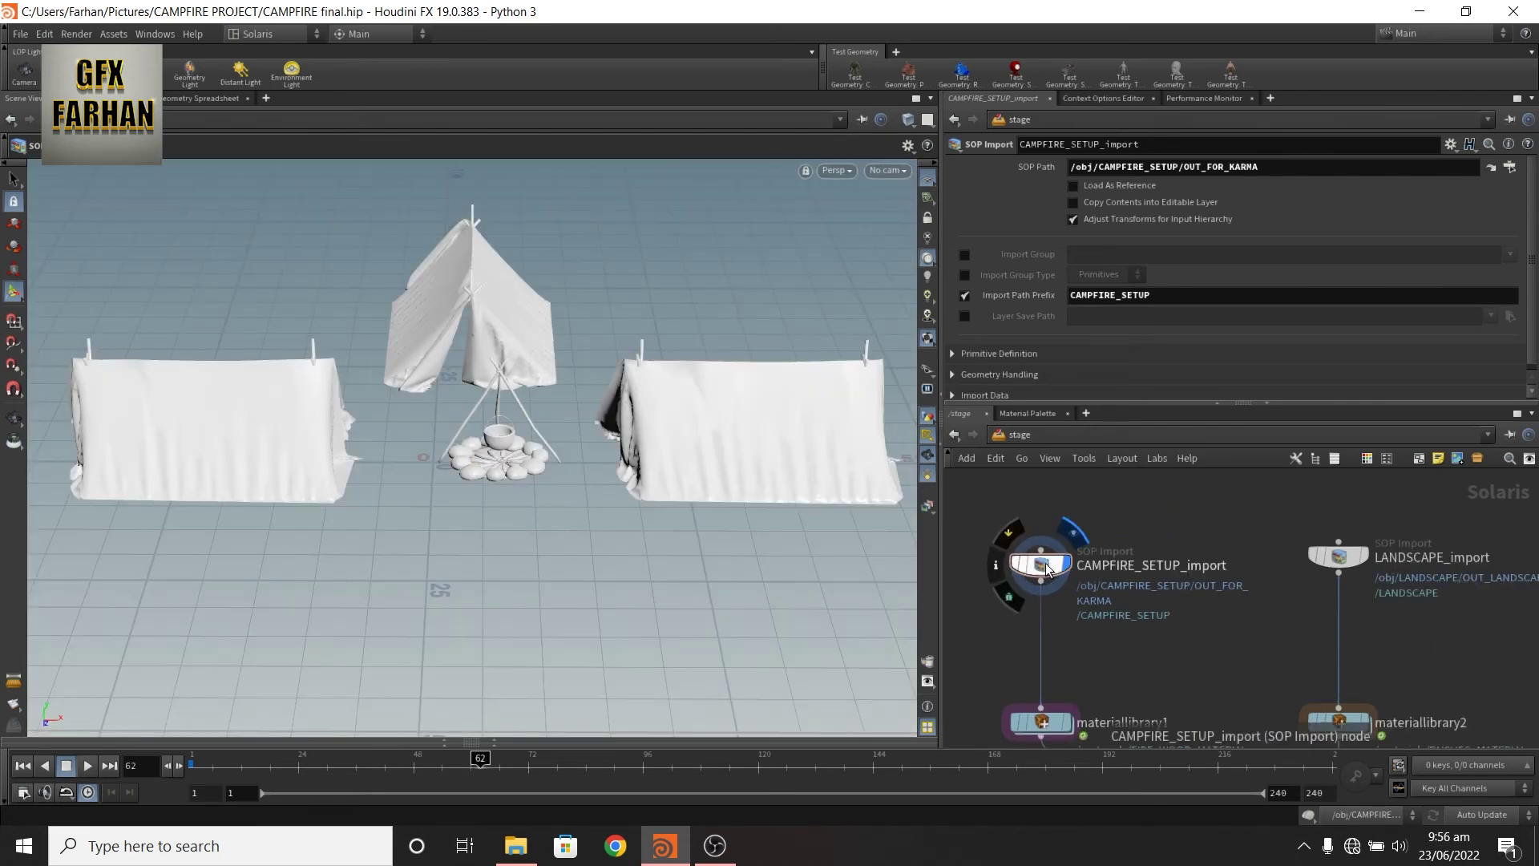
pyautogui.click(1368, 551)
pyautogui.scroll(-5, 1238, 592)
pyautogui.scroll(5, 1411, 561)
pyautogui.click(1355, 639)
pyautogui.scroll(-2, 1281, 489)
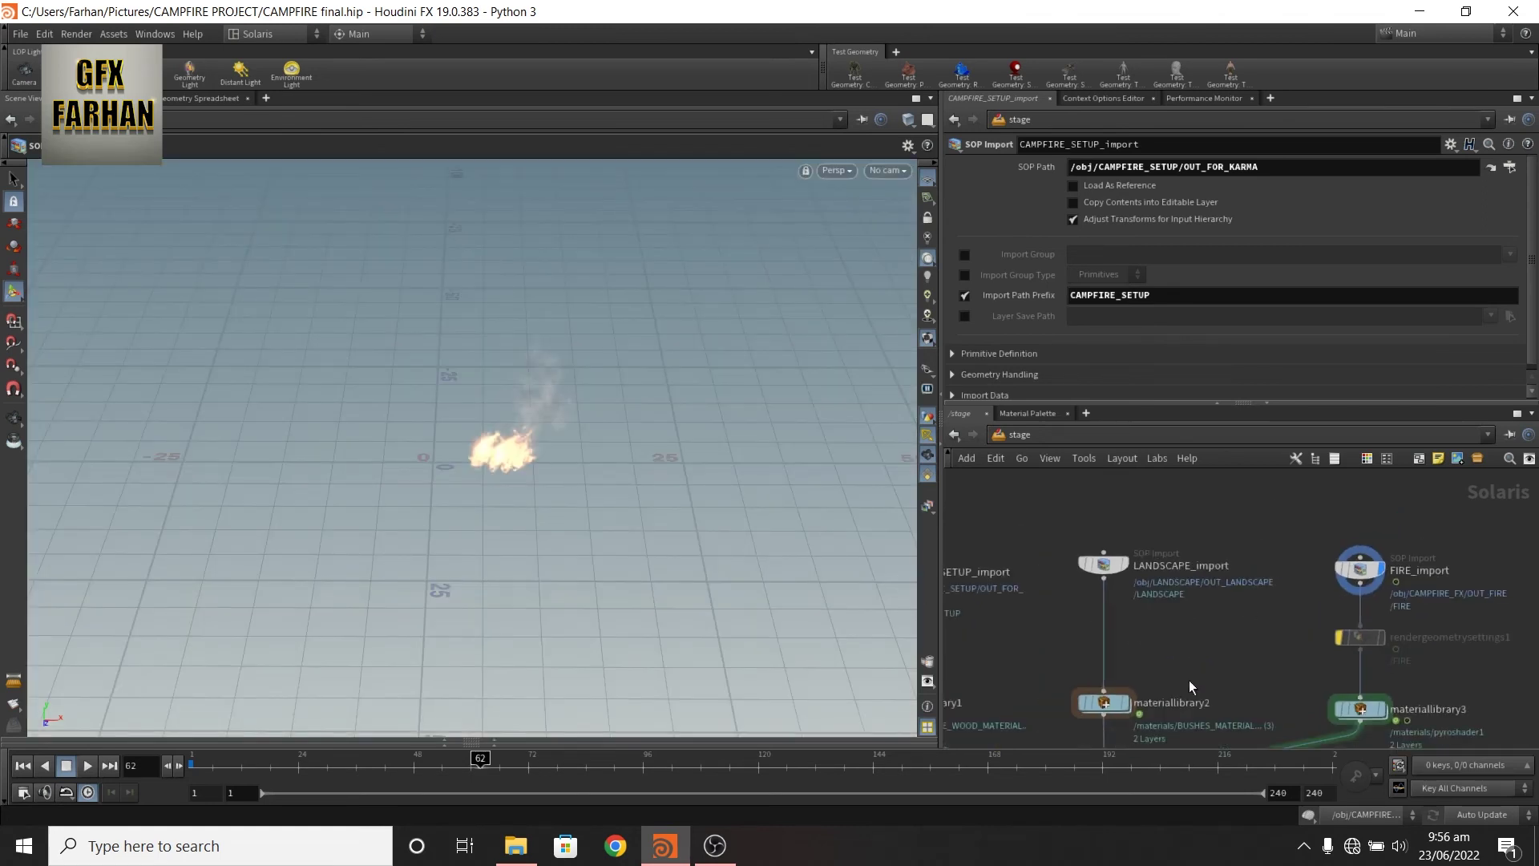
# Inspect the material list and geometry assignments of materiallibrary1 below the campfire setup import
pyautogui.moveTo(1179, 679); pyautogui.dragTo(1275, 526, button='middle')
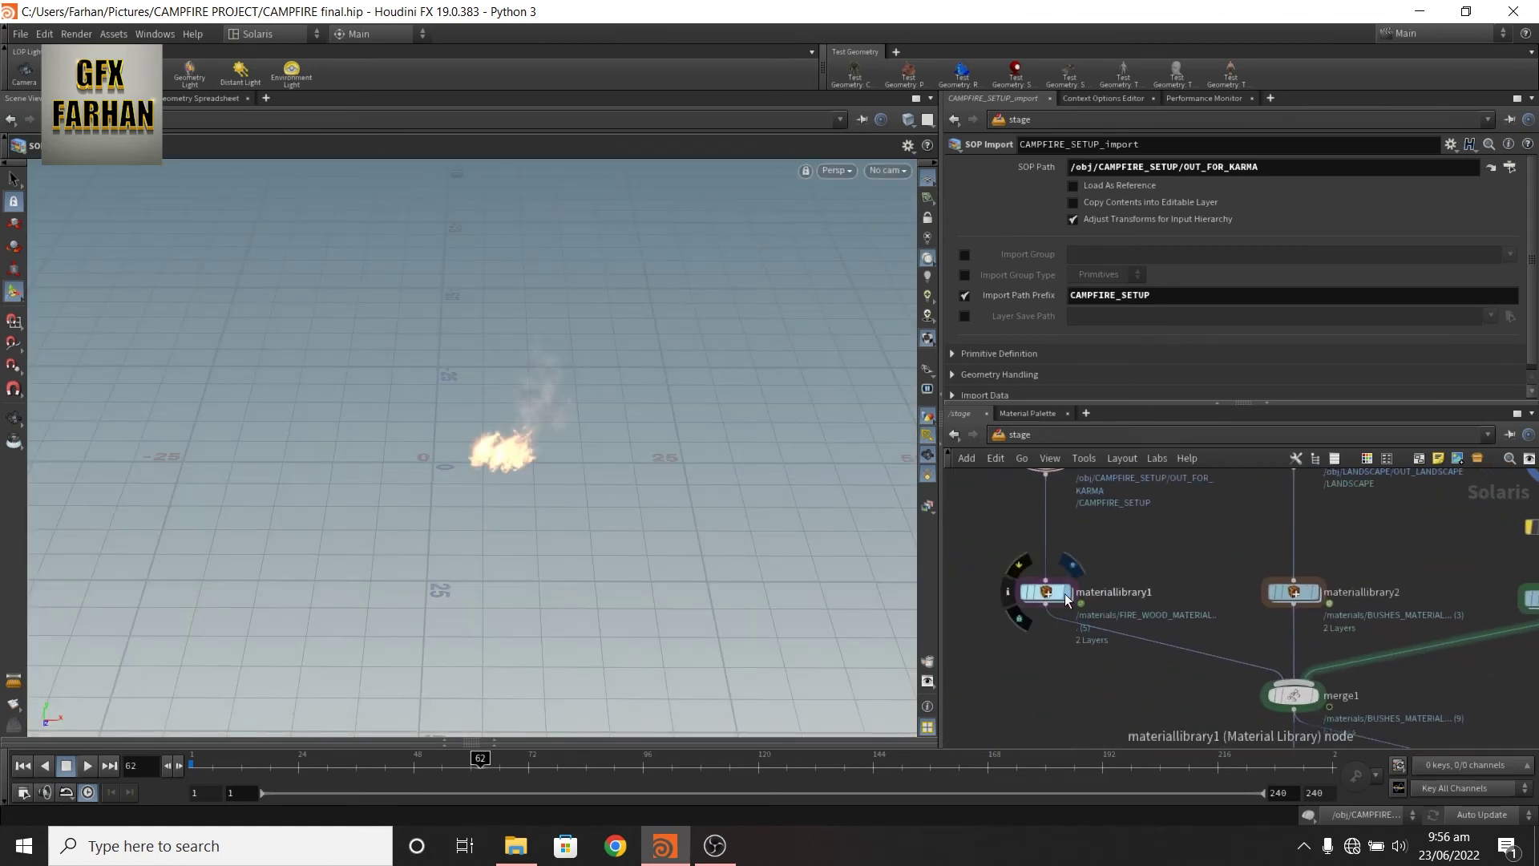
pyautogui.click(1050, 591)
pyautogui.scroll(2, 1058, 610)
pyautogui.scroll(1, 1058, 611)
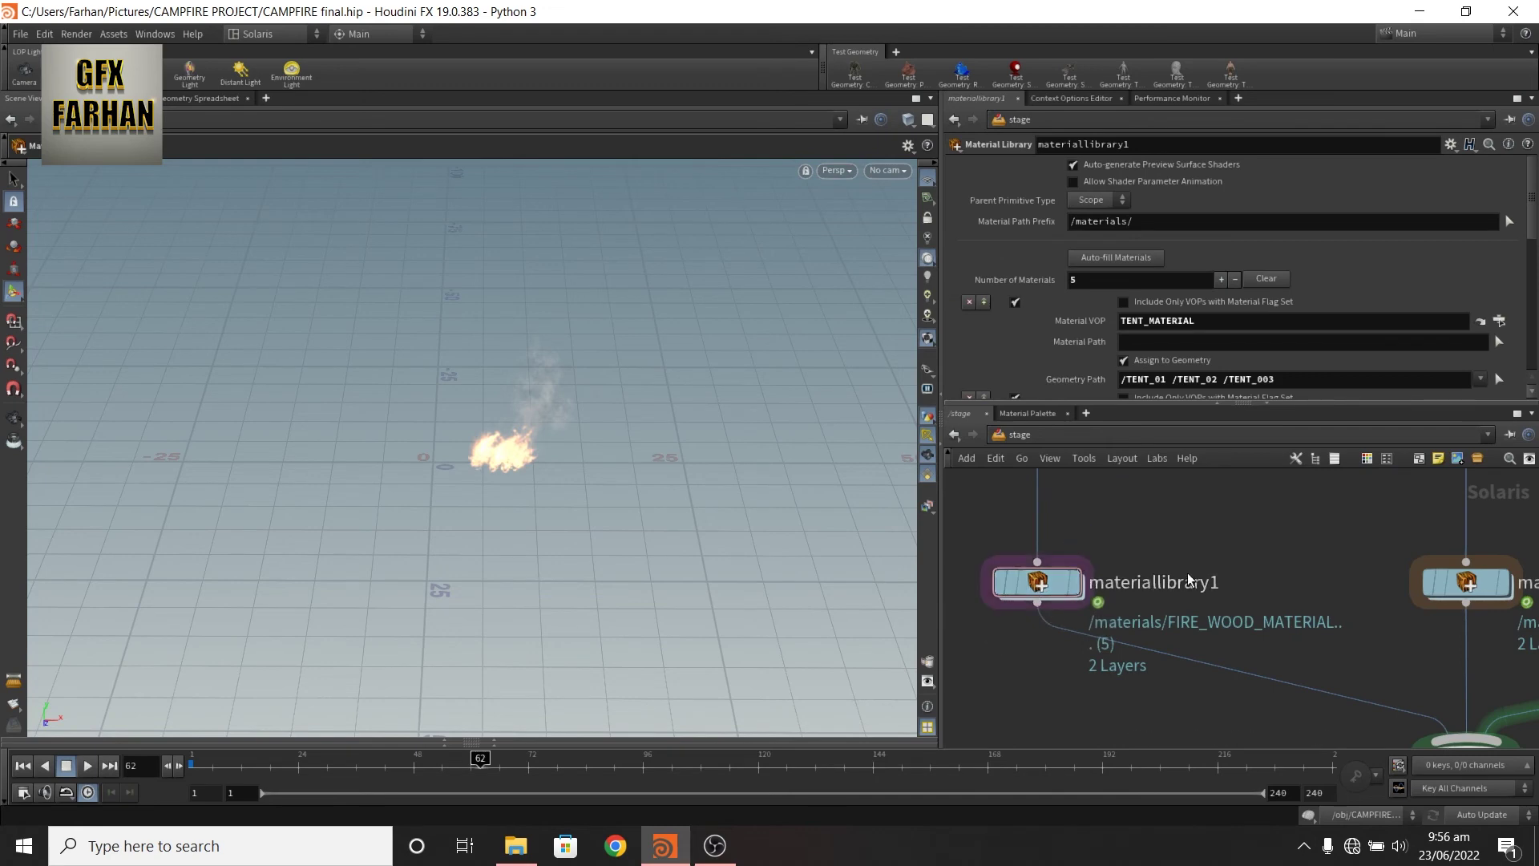
pyautogui.moveTo(1274, 586); pyautogui.dragTo(992, 591, button='middle')
pyautogui.scroll(-3, 1062, 591)
# Display merge1 to view the combined campfire setup, landscape and fire
pyautogui.moveTo(1206, 626); pyautogui.dragTo(1292, 523, button='middle')
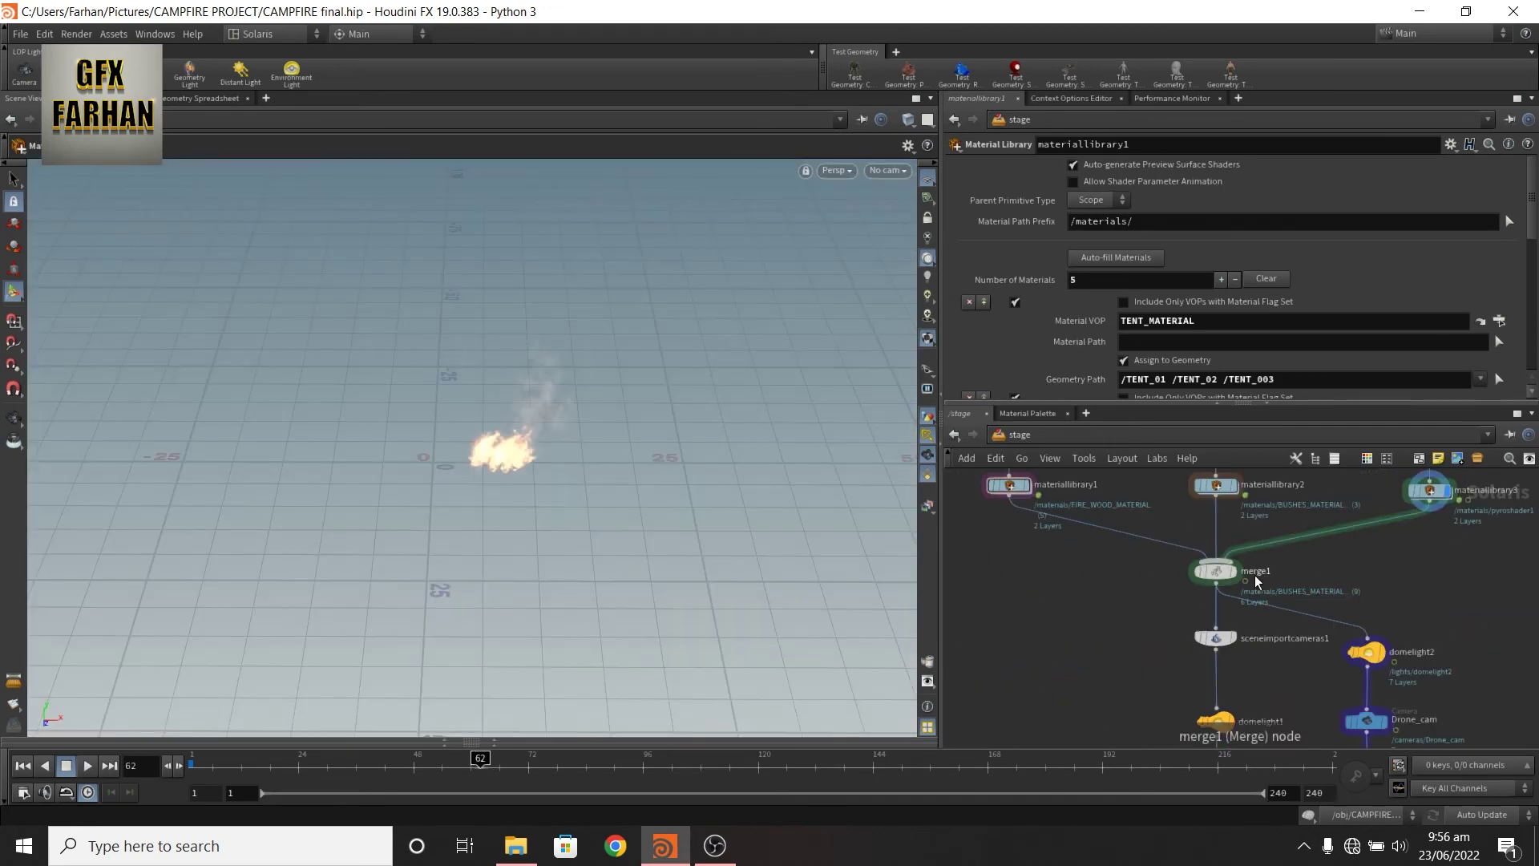
pyautogui.click(1234, 572)
pyautogui.moveTo(1235, 620); pyautogui.dragTo(1228, 573, button='middle')
pyautogui.scroll(2, 1228, 574)
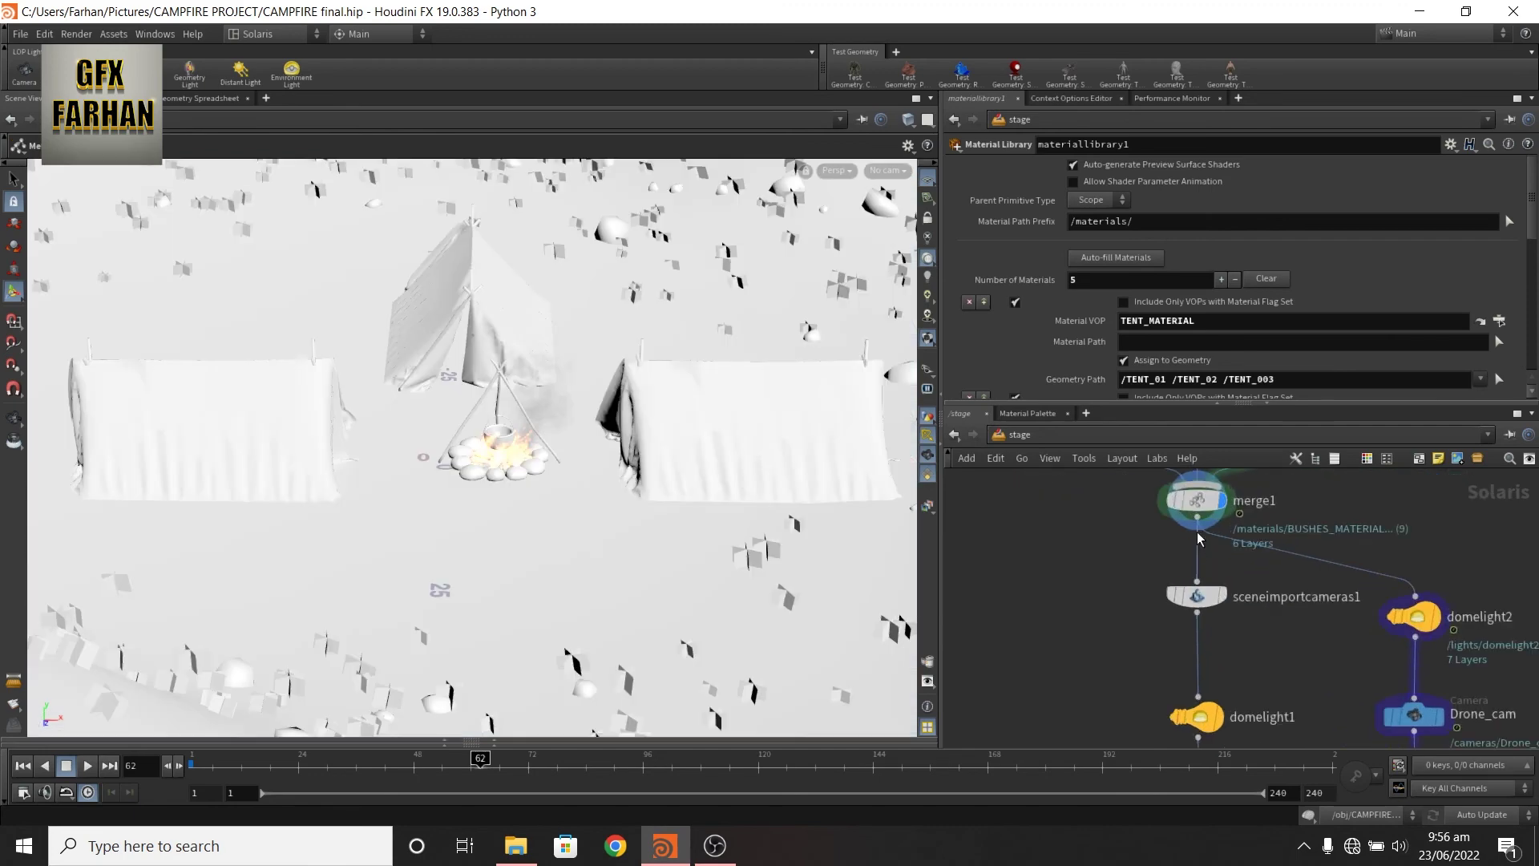
# Inspect the parameters of sceneimportcameras1, domelight1 and karma1 in the main render branch
pyautogui.click(1202, 596)
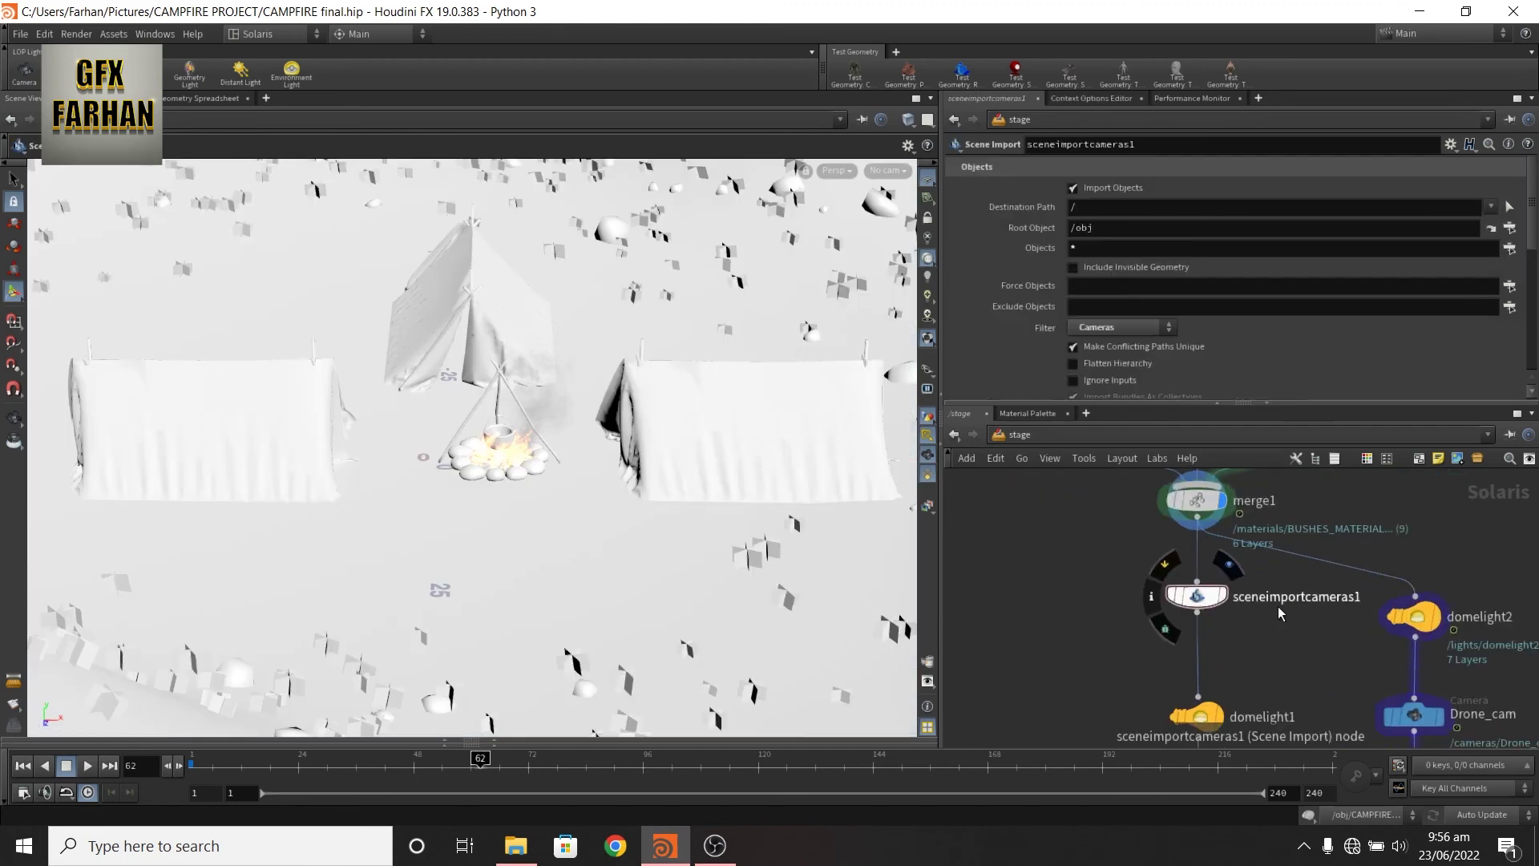
pyautogui.moveTo(1246, 630); pyautogui.dragTo(1195, 530, button='middle')
pyautogui.click(1145, 618)
pyautogui.moveTo(1058, 687); pyautogui.dragTo(1050, 622, button='middle')
pyautogui.click(1153, 675)
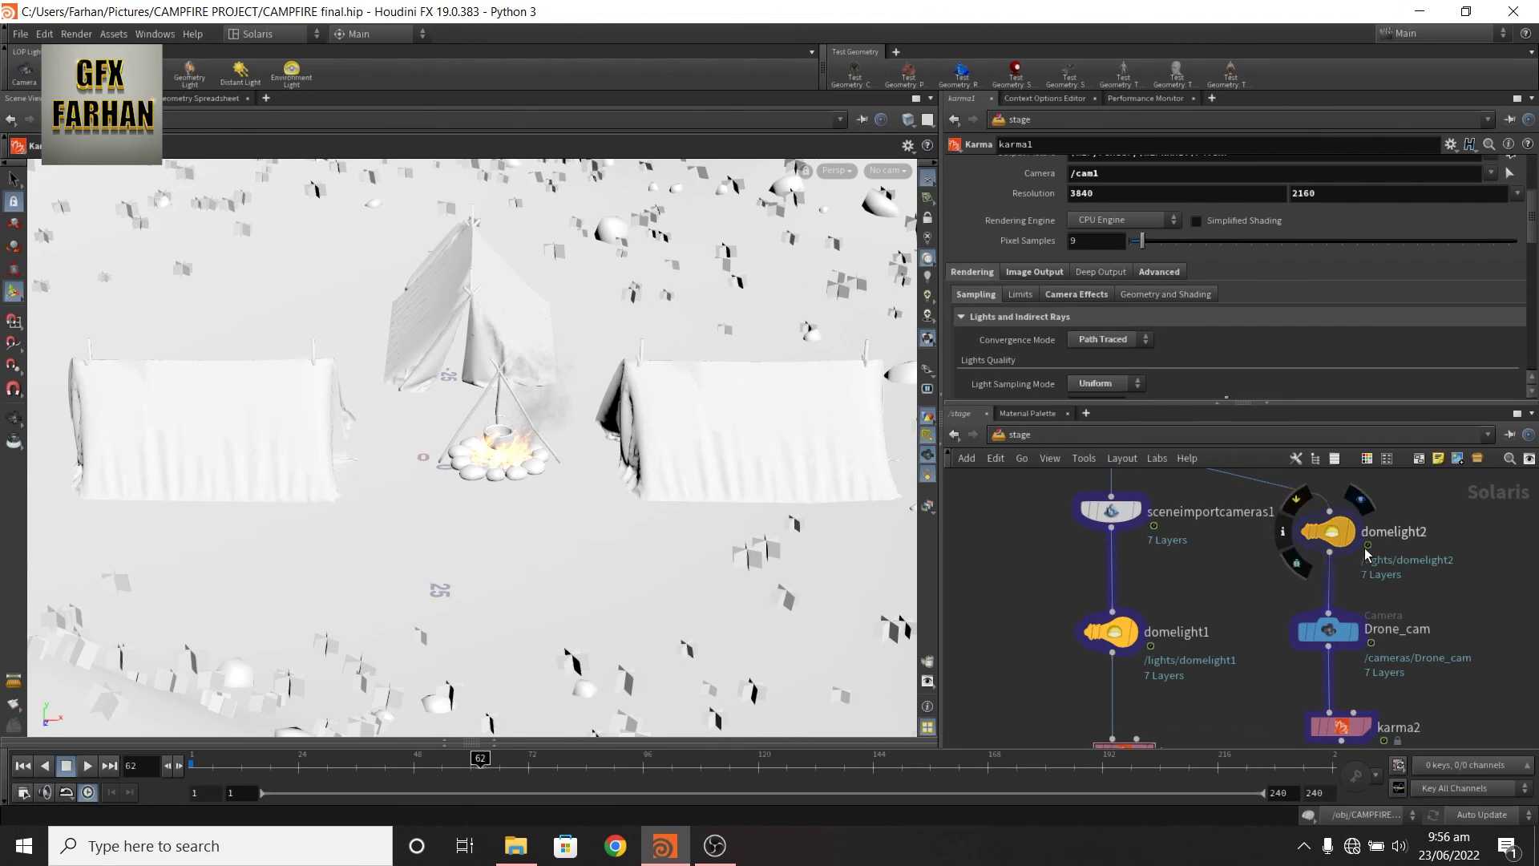
# Display karma2 to preview the Drone_cam branch, and switch the display to karma1 for the cam1 view
pyautogui.moveTo(1448, 598); pyautogui.dragTo(1431, 661, button='middle')
pyautogui.moveTo(1350, 602); pyautogui.dragTo(1357, 517, button='middle')
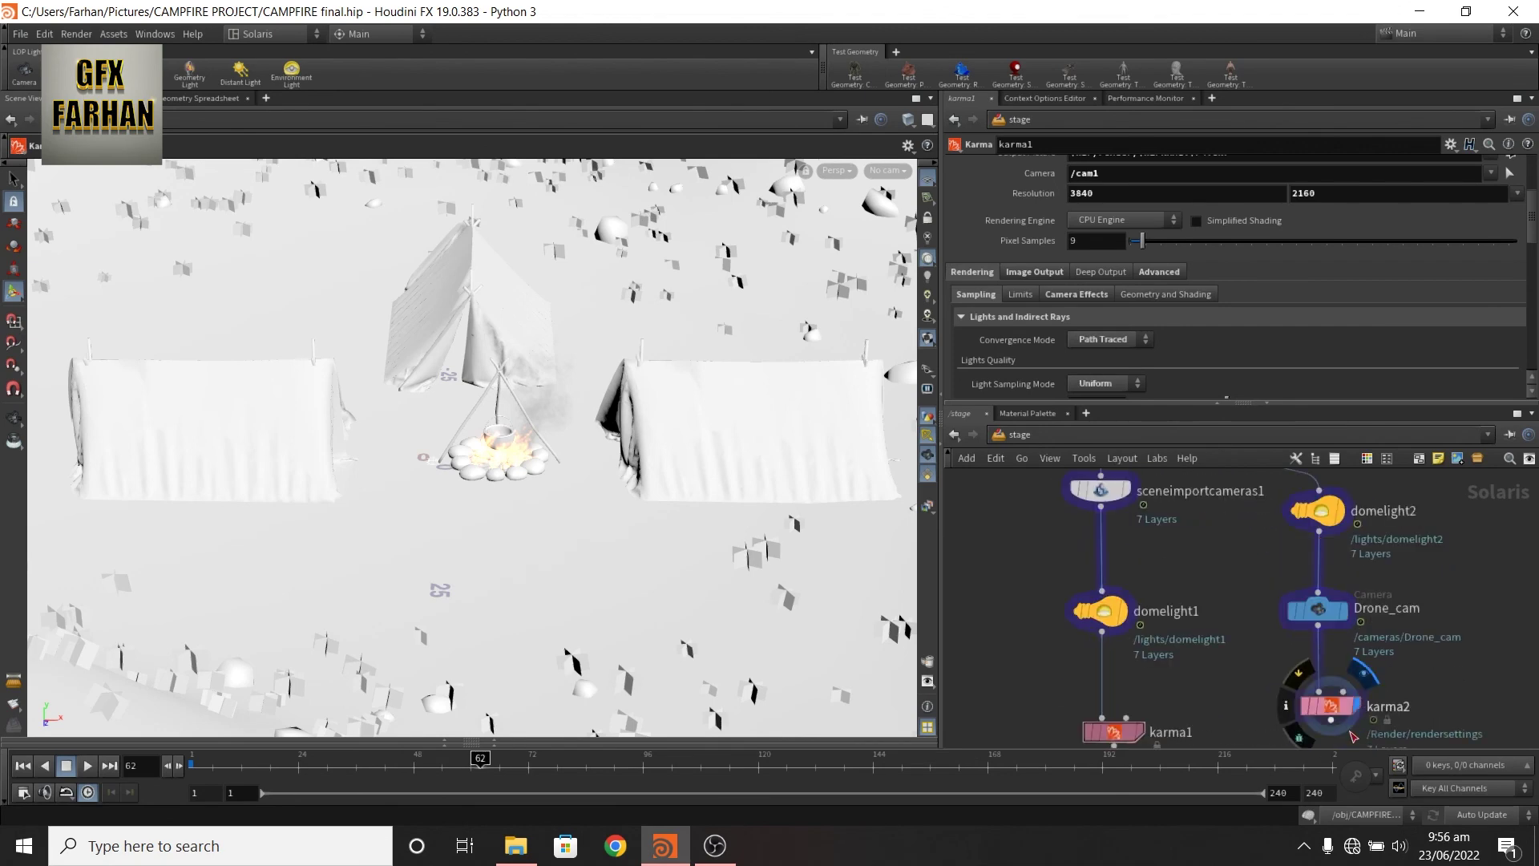
pyautogui.click(1345, 736)
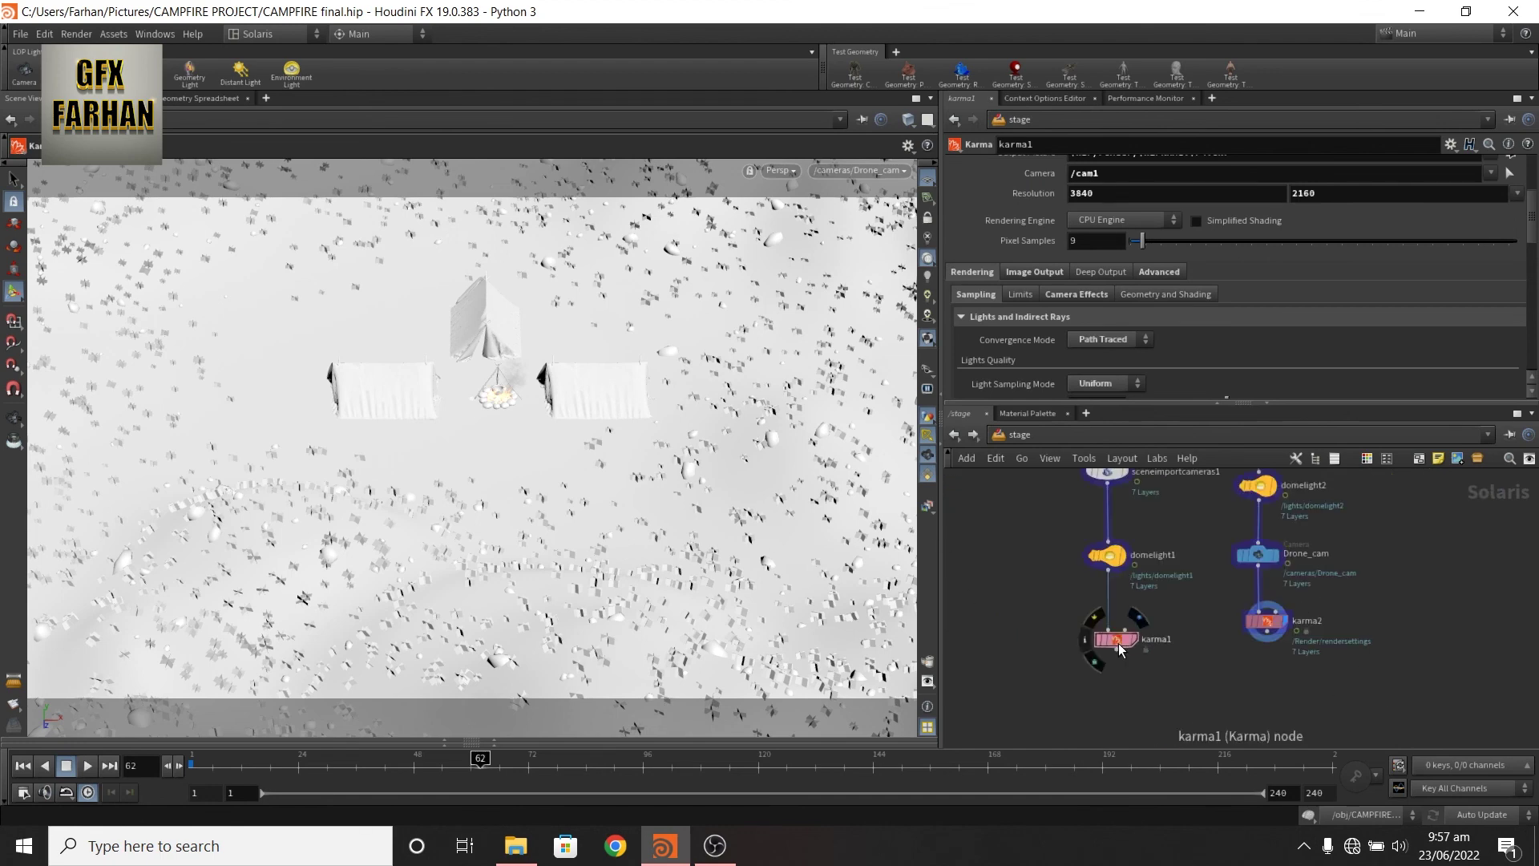
pyautogui.click(1133, 639)
pyautogui.moveTo(1045, 543); pyautogui.dragTo(1075, 548, button='middle')
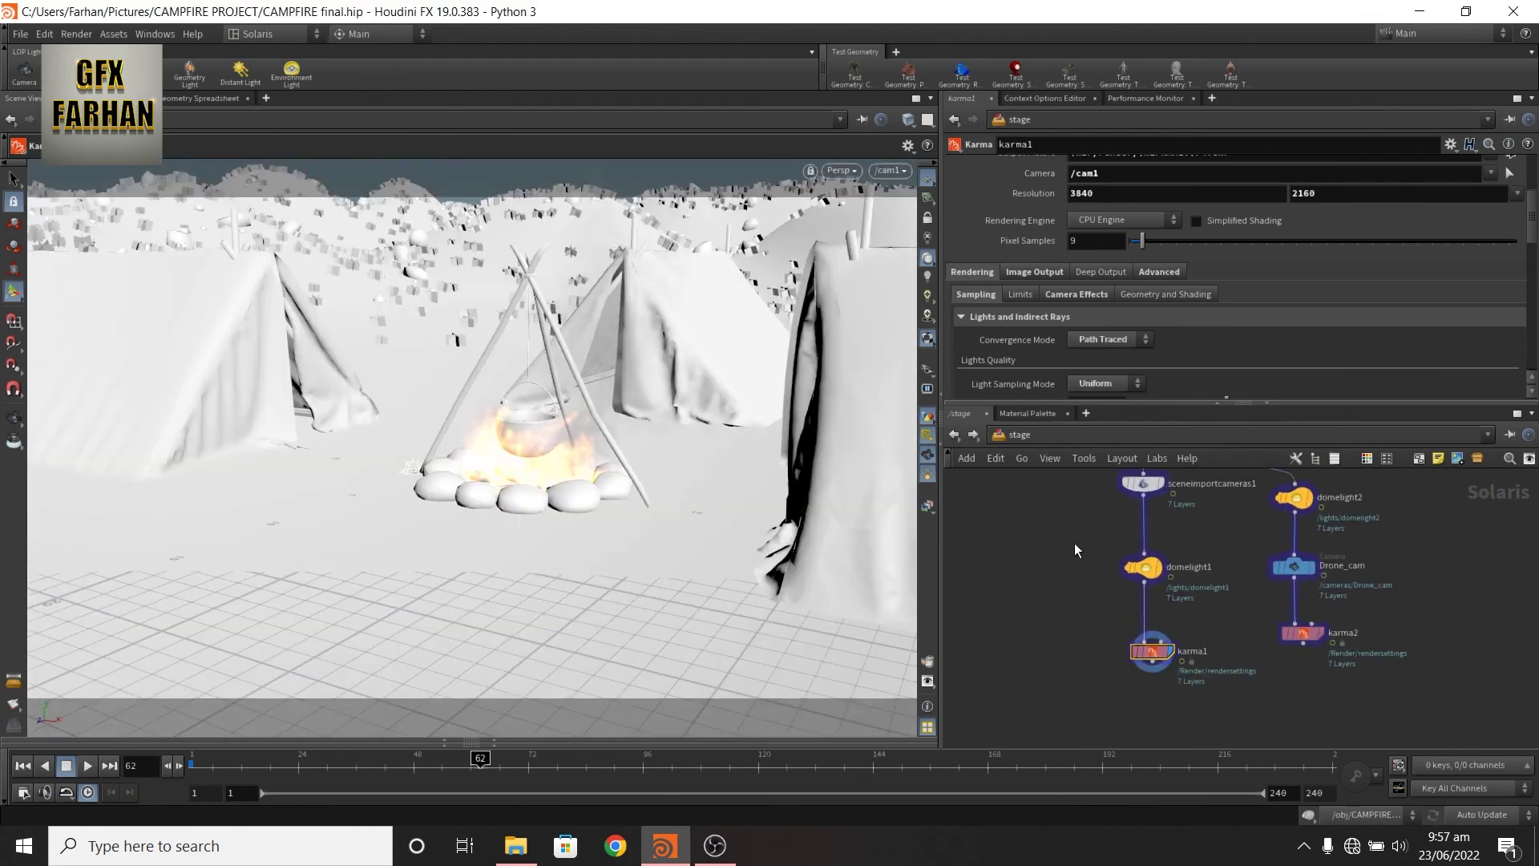
# Review karma1's image output settings, including the beauty, direct diffuse, direct and indirect emission, and direct volume passes
pyautogui.click(1035, 272)
pyautogui.scroll(-3, 1002, 289)
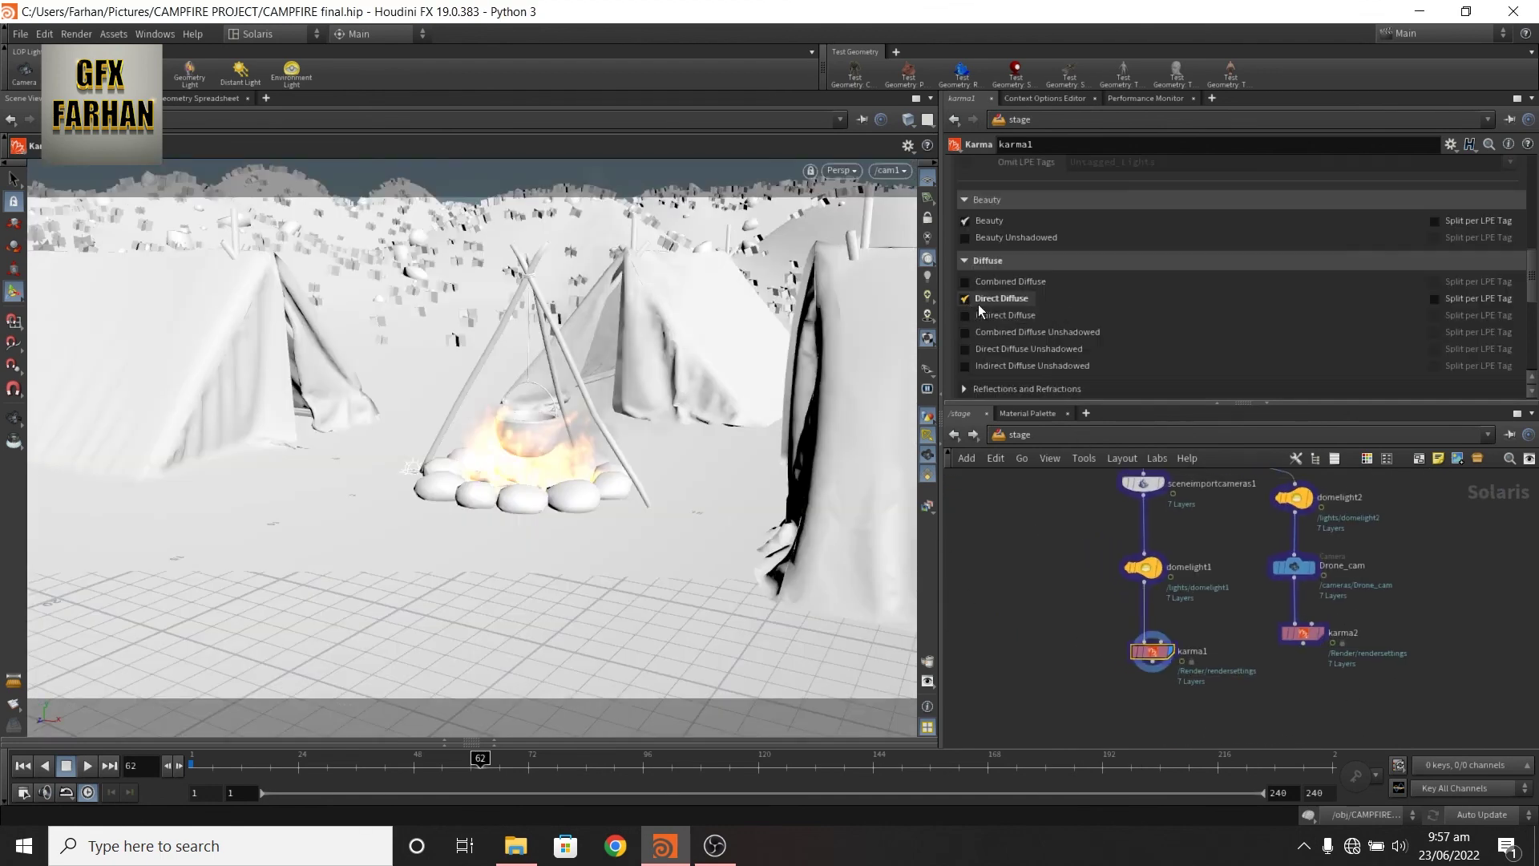
pyautogui.click(1001, 298)
pyautogui.scroll(-3, 1123, 276)
pyautogui.click(1002, 300)
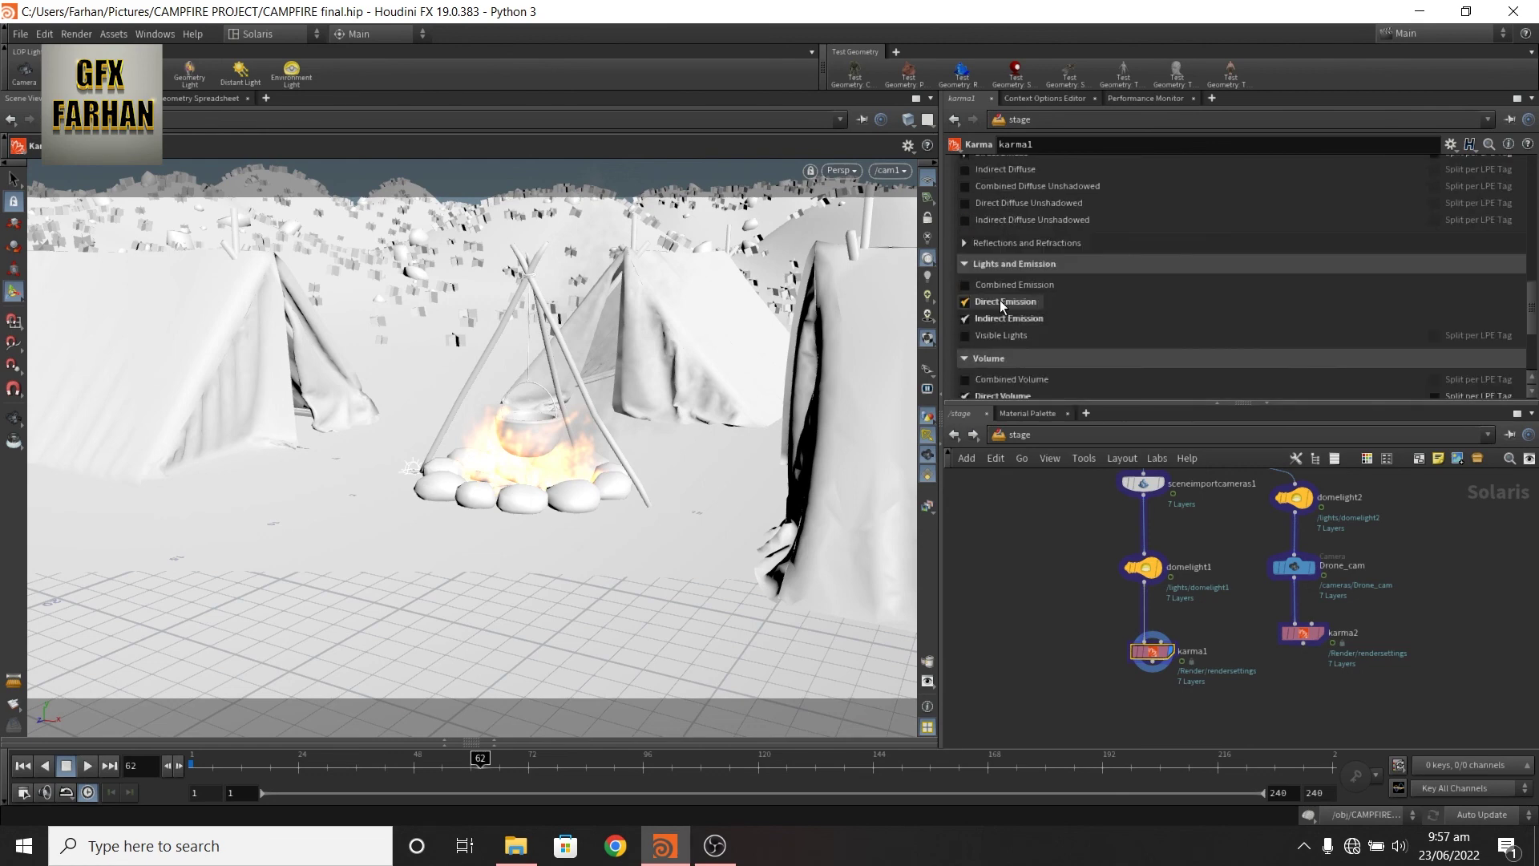
pyautogui.scroll(-3, 1100, 298)
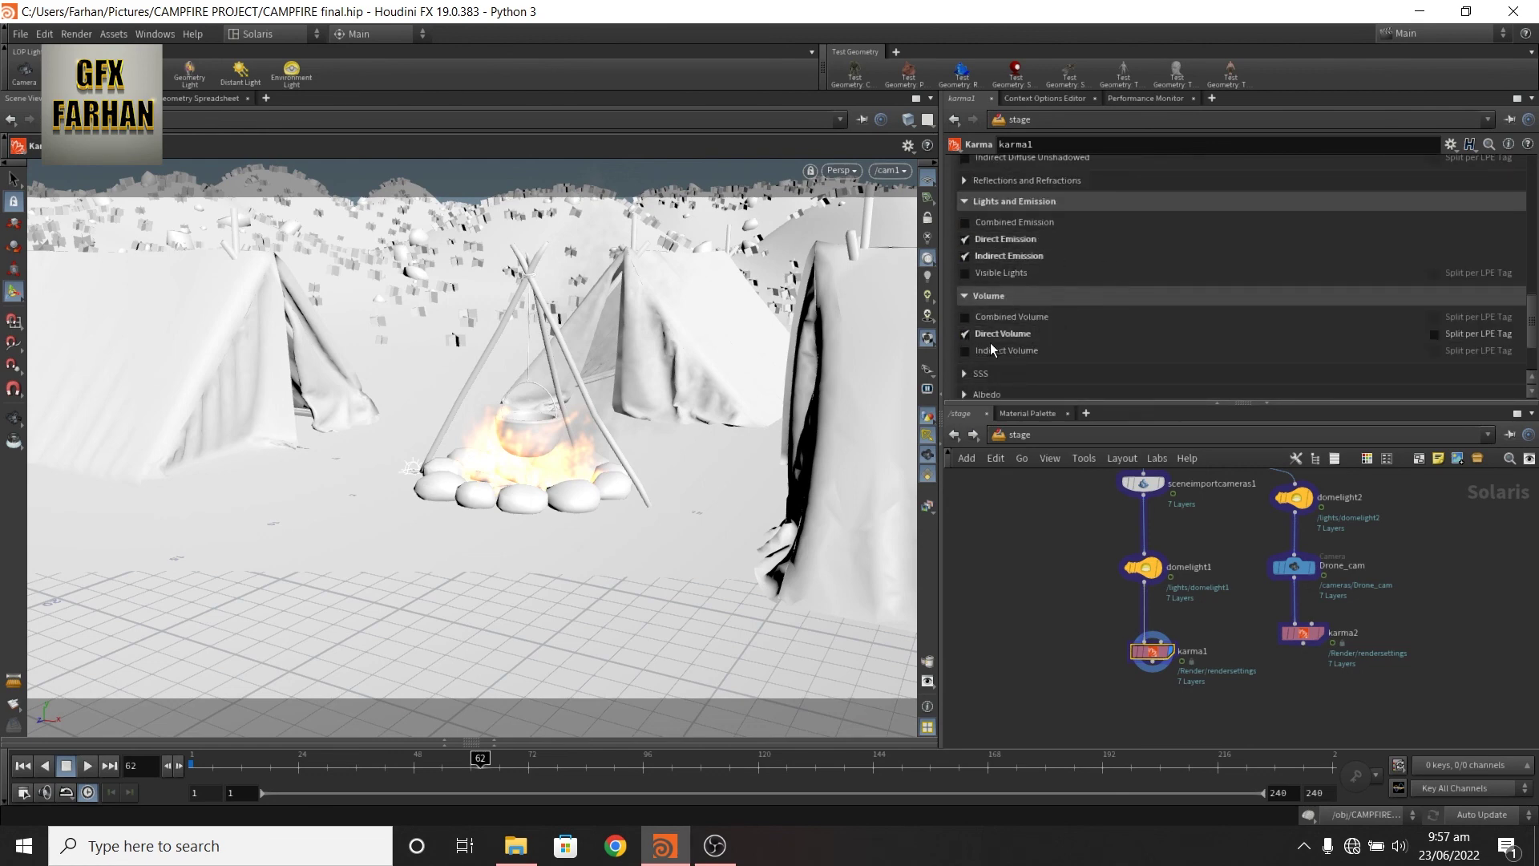
pyautogui.scroll(-4, 1050, 331)
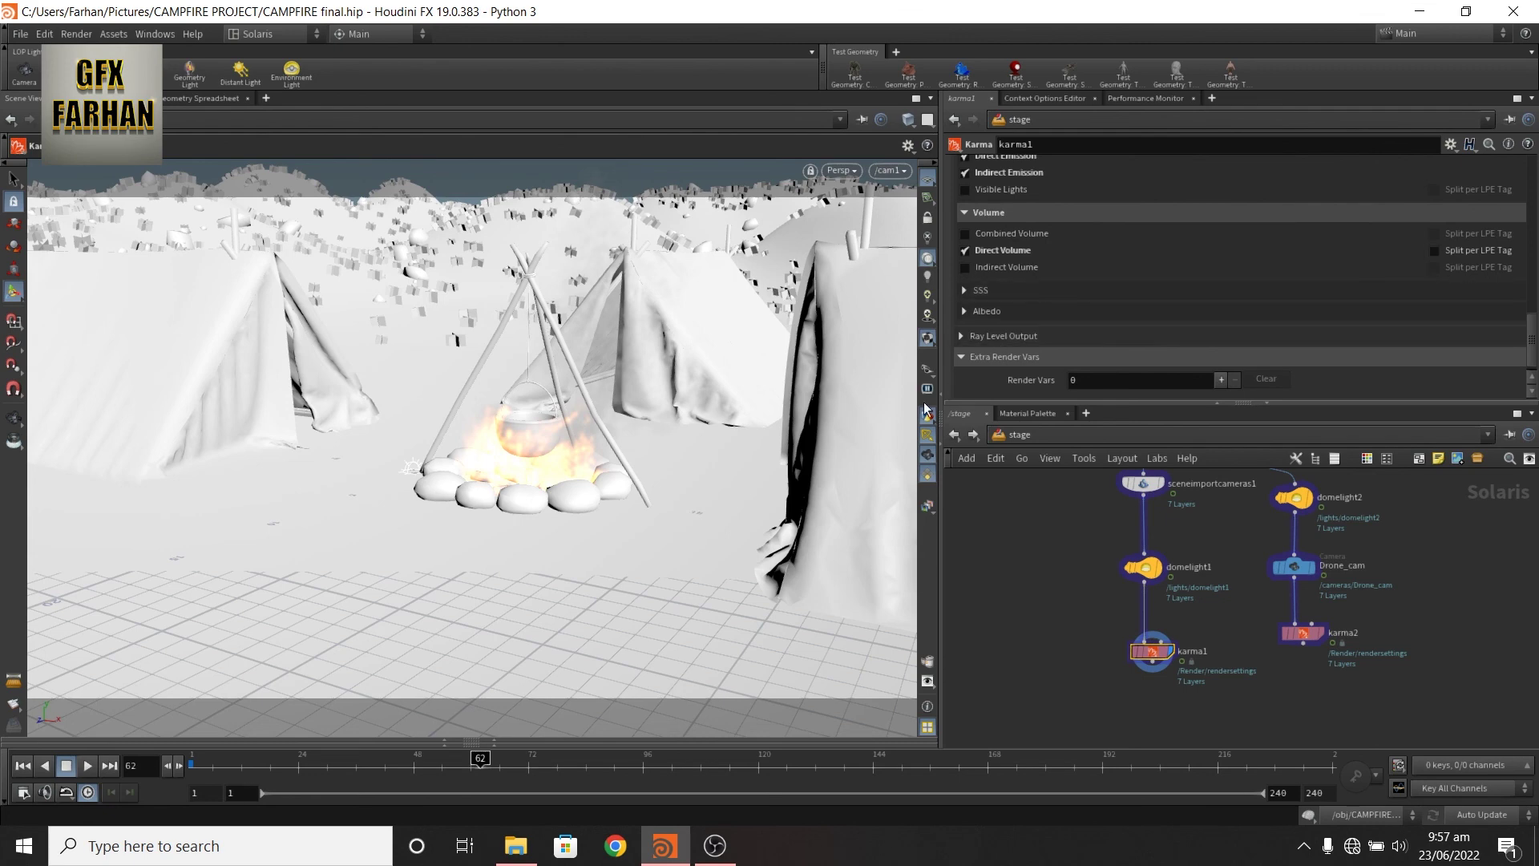